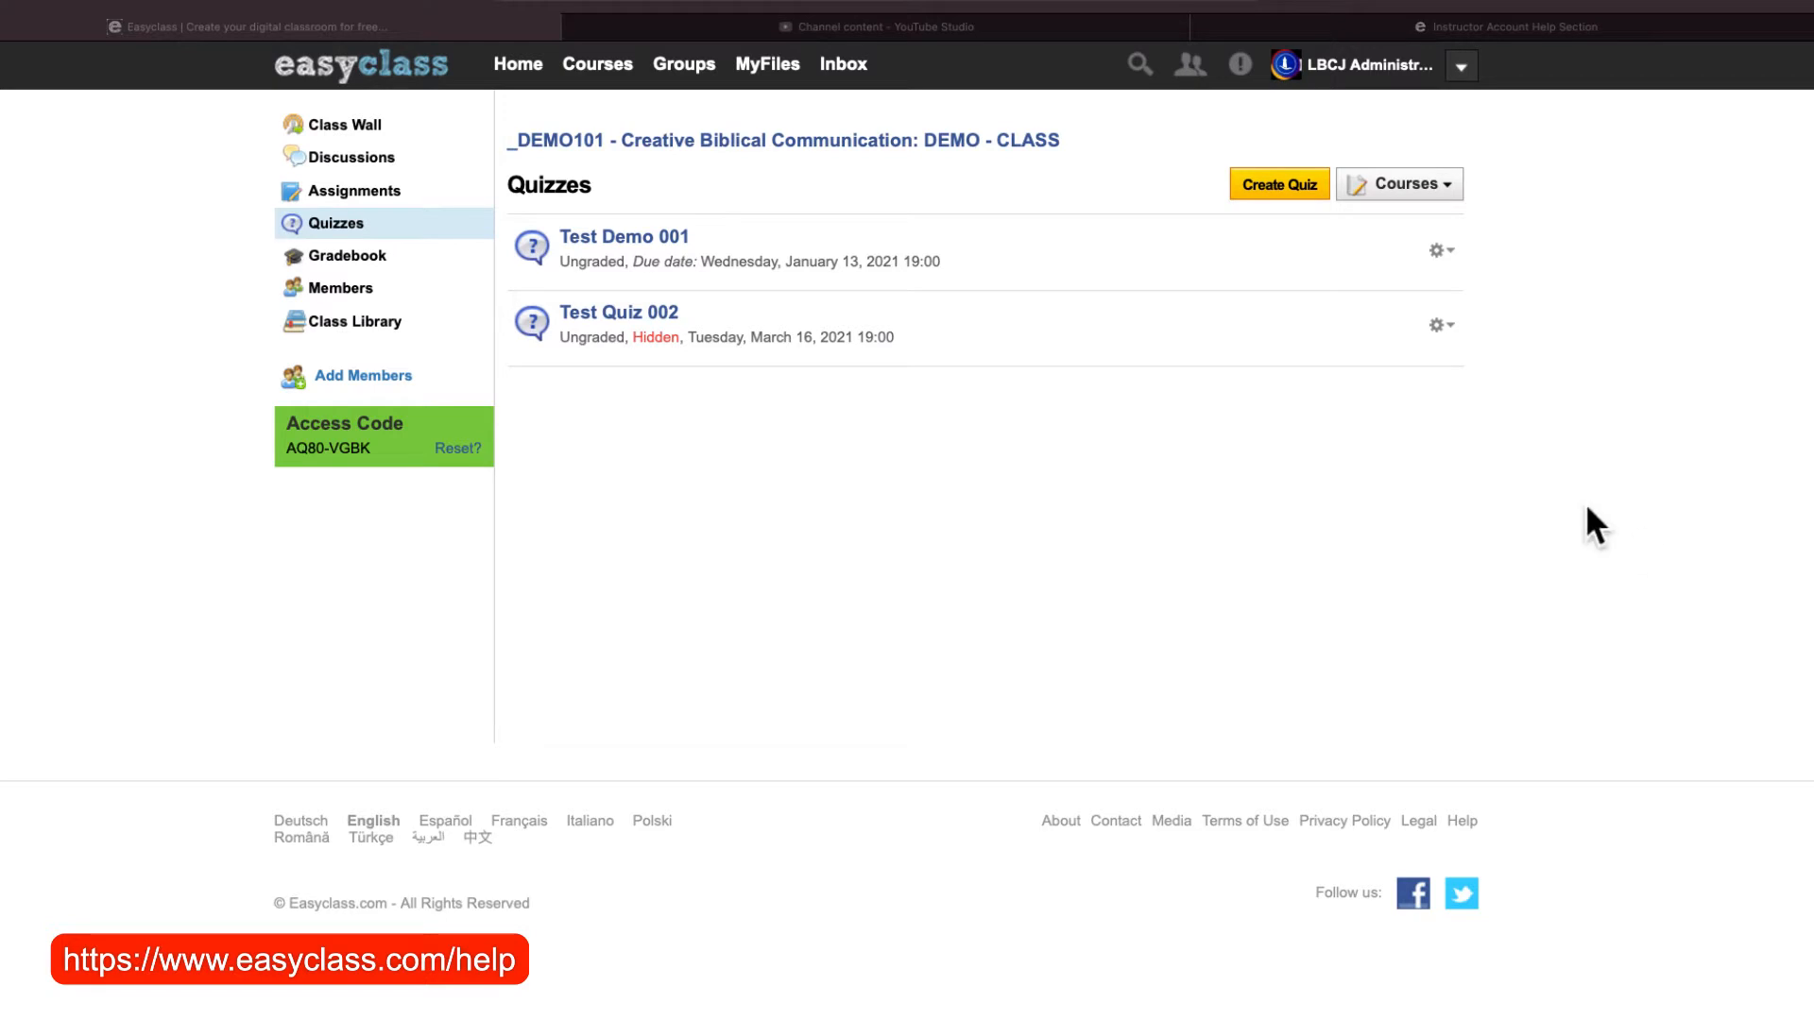
# Start a new quiz named 'Basic Bible Knowledge'.
pyautogui.click(1286, 184)
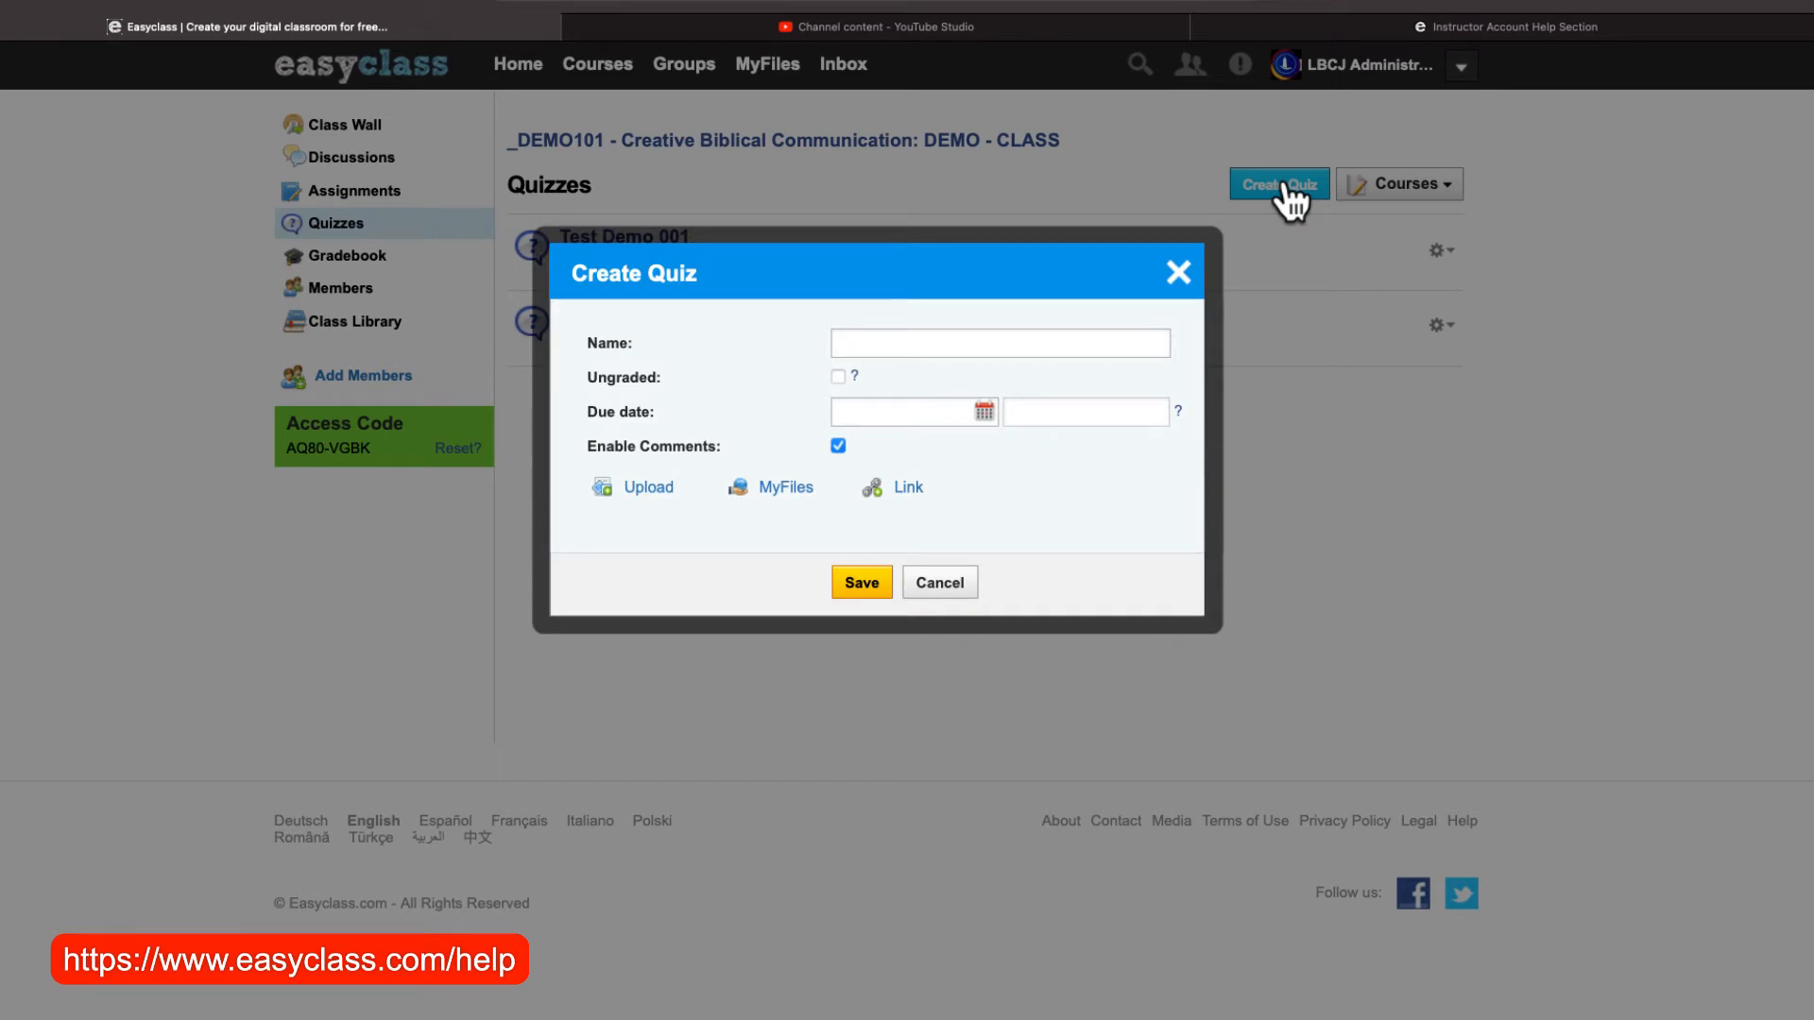
pyautogui.click(930, 350)
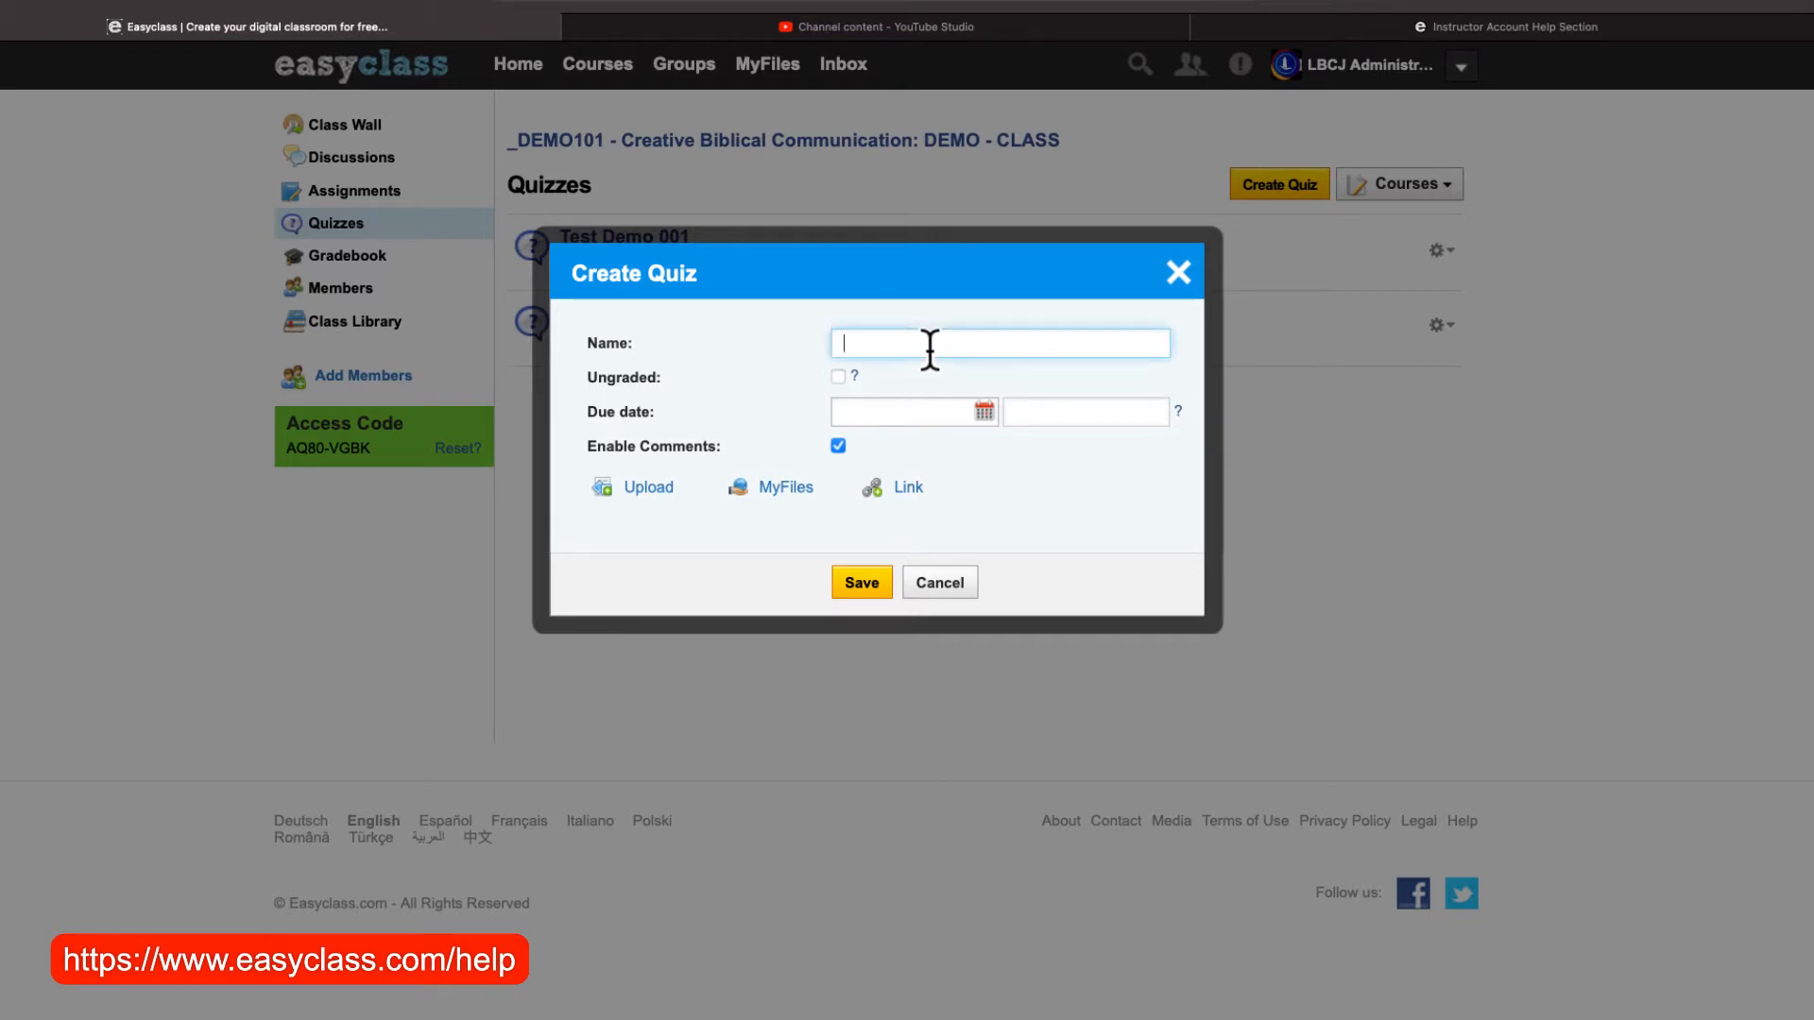
pyautogui.write('Basic Bible Knowledge')
# Set the quiz due date to 25-01-2021 at 23:59 and save it.
pyautogui.click(982, 413)
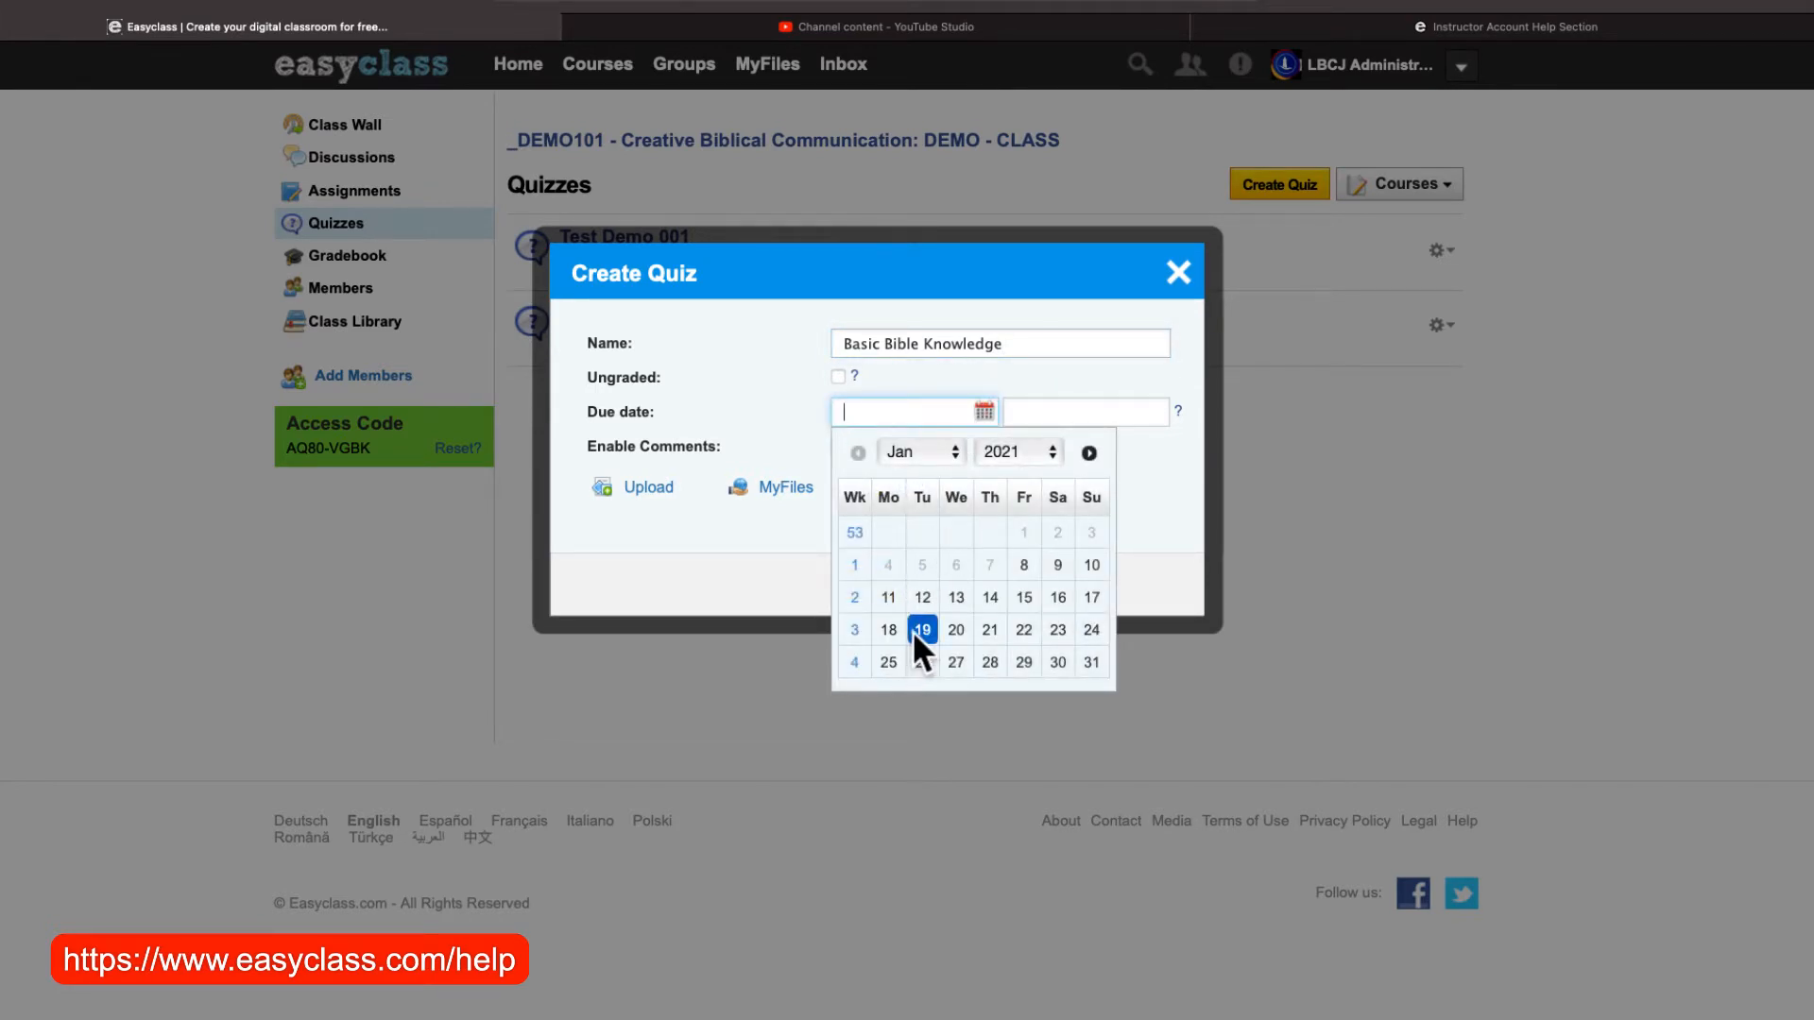
pyautogui.click(888, 661)
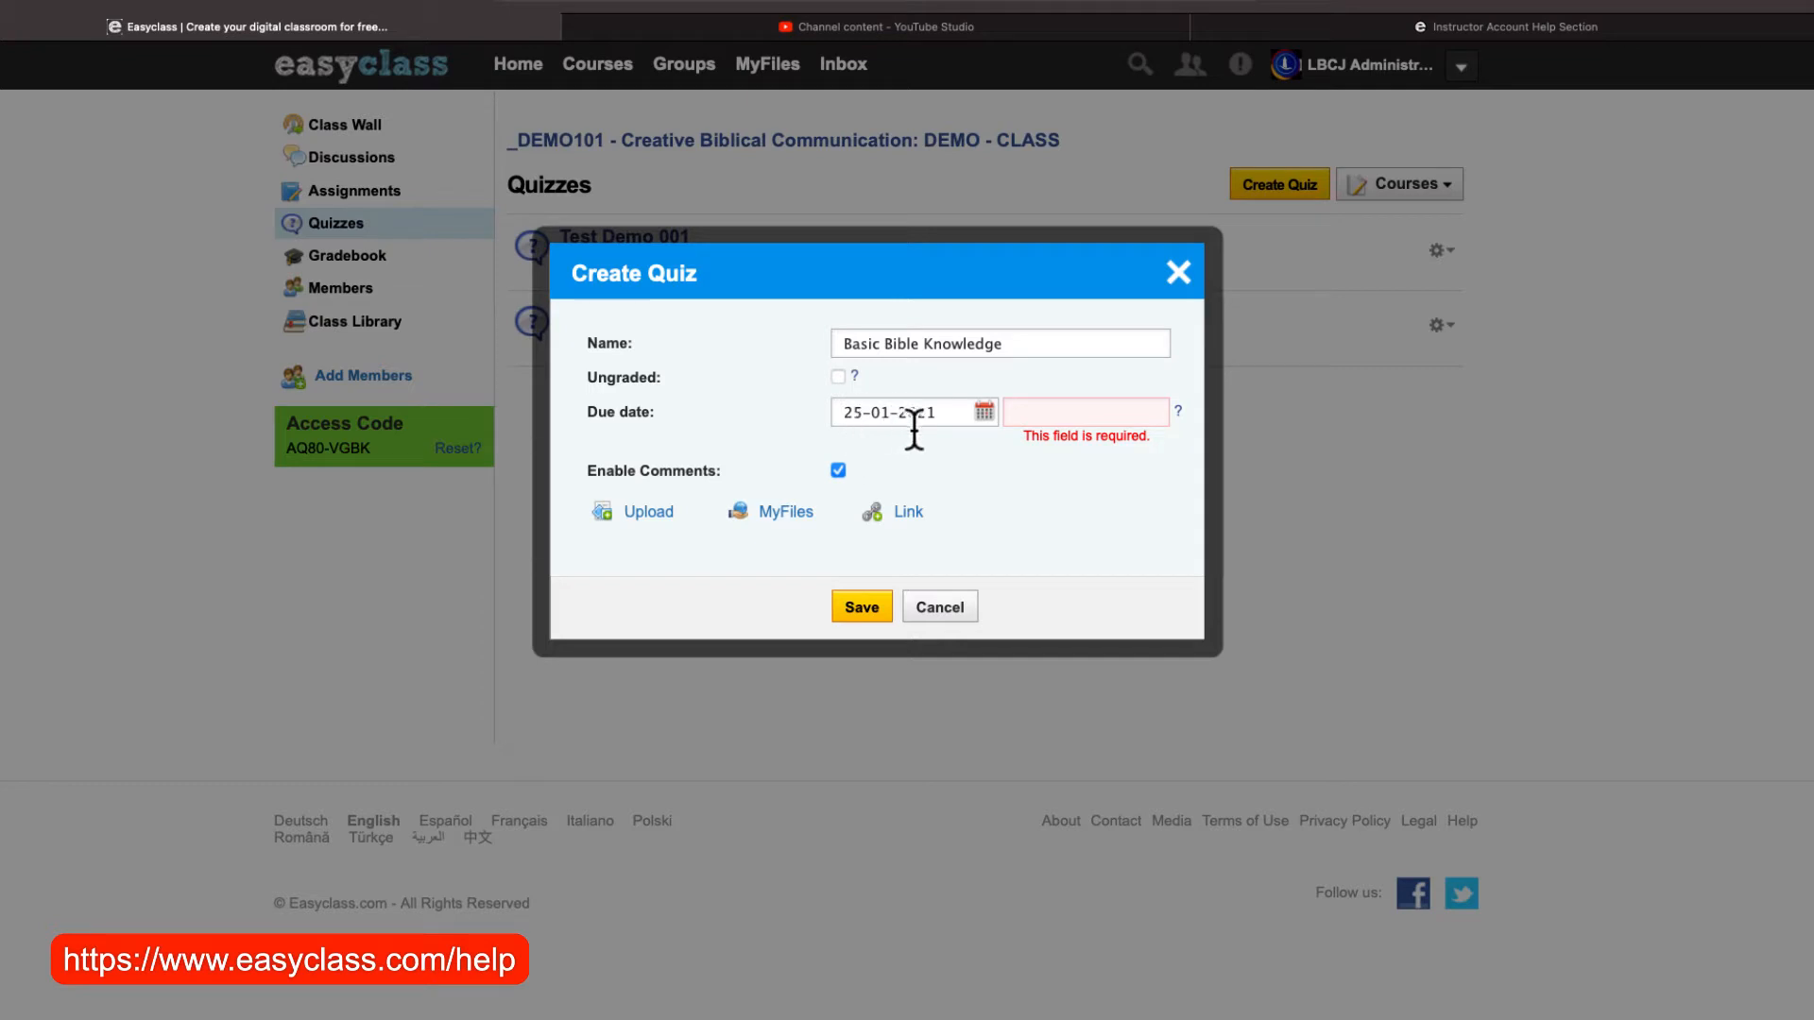
pyautogui.click(1069, 413)
pyautogui.press('Up')
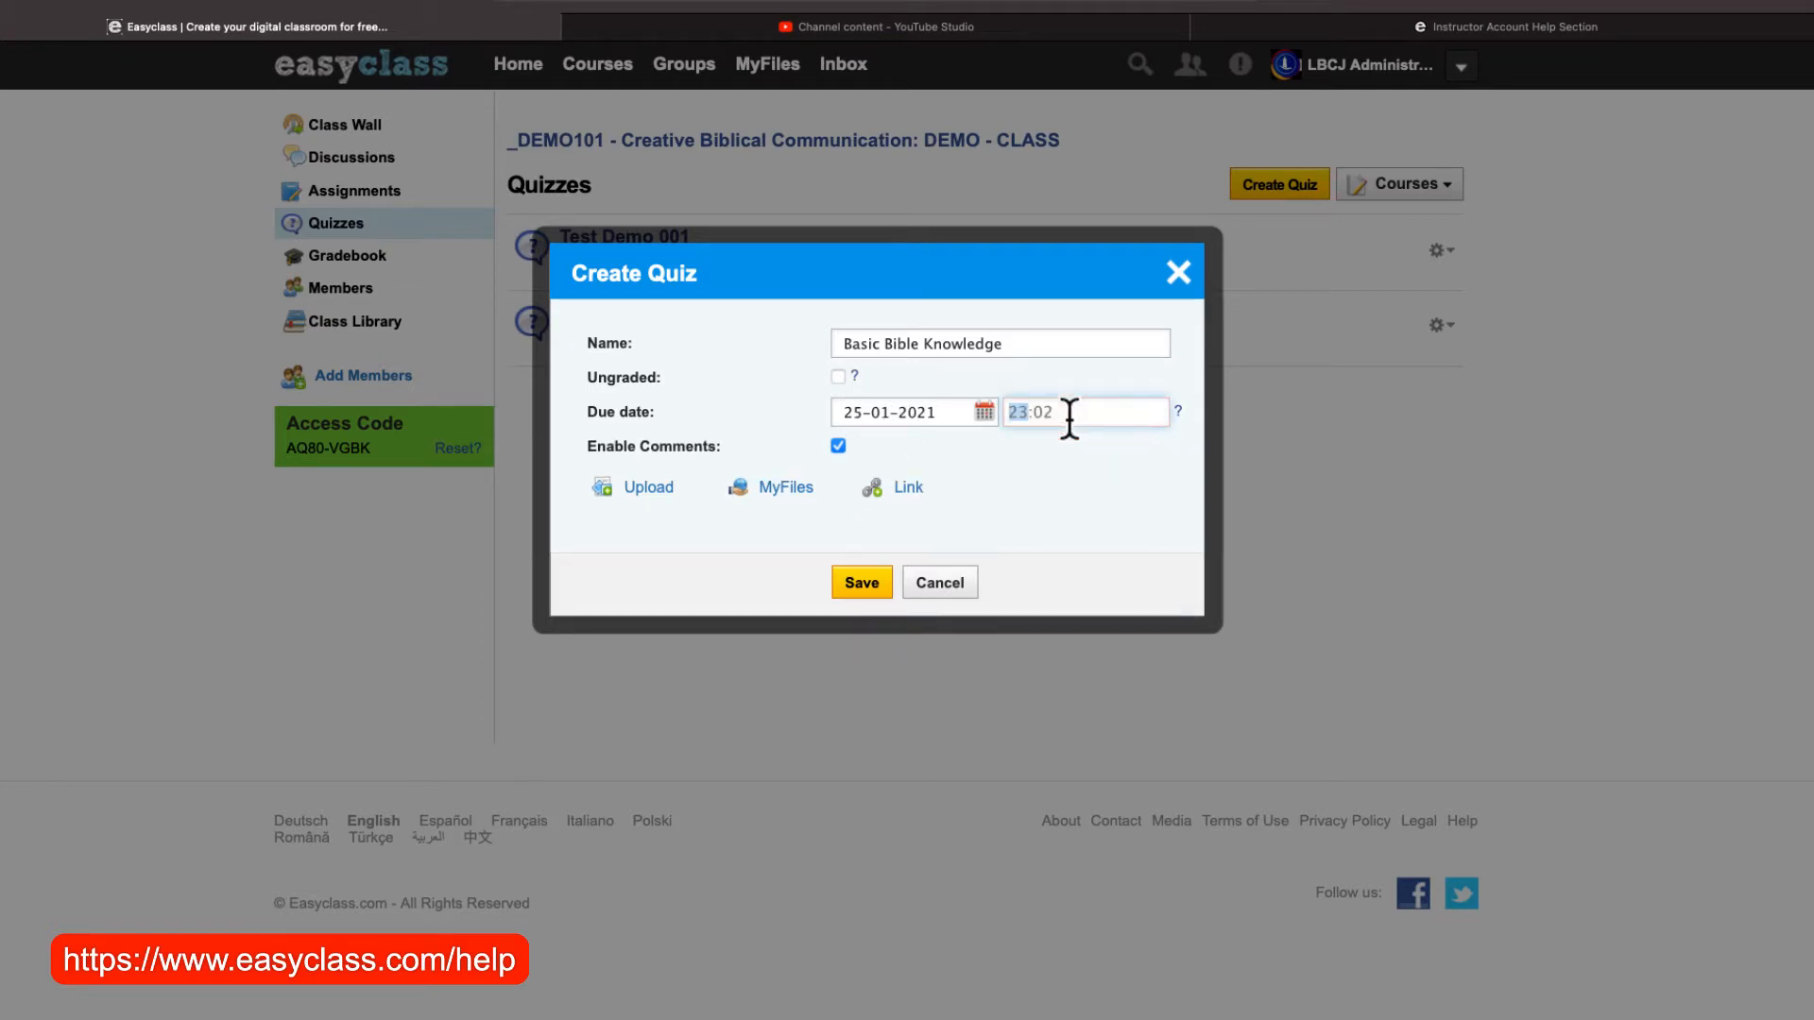
pyautogui.press('Right')
pyautogui.write('59')
pyautogui.scroll(-1, 797, 472)
pyautogui.click(1008, 448)
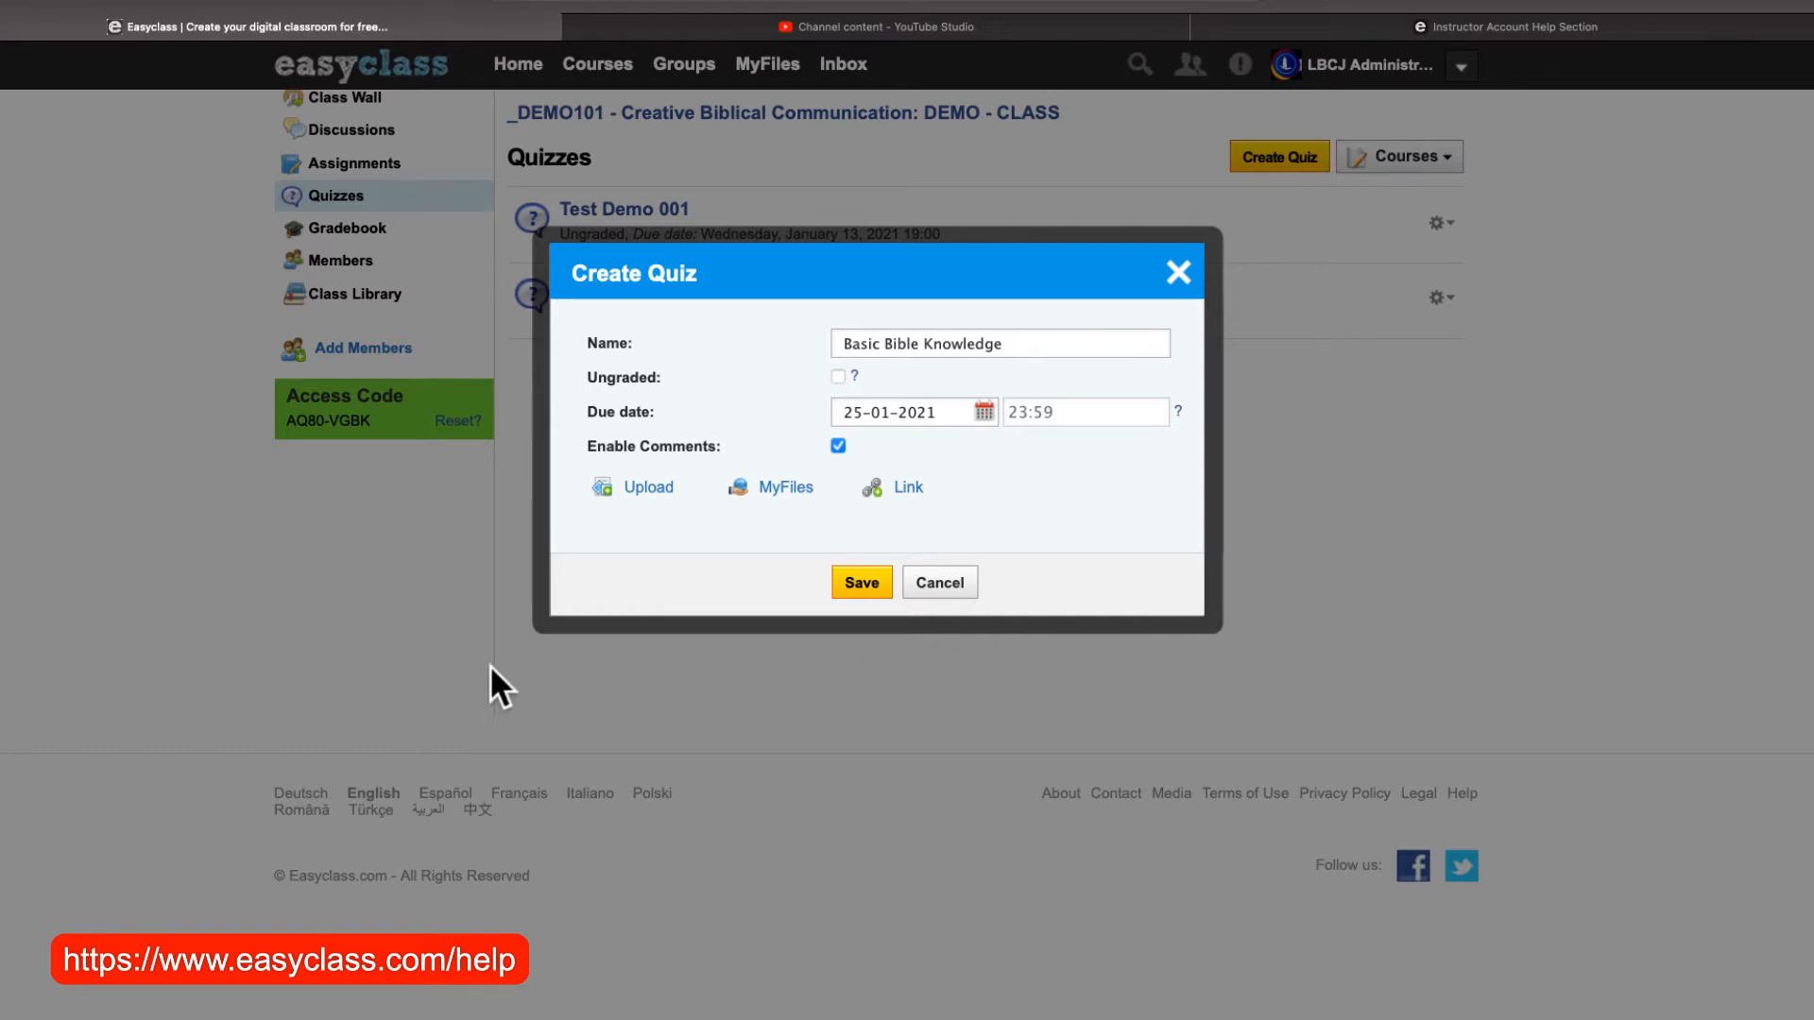
pyautogui.click(862, 583)
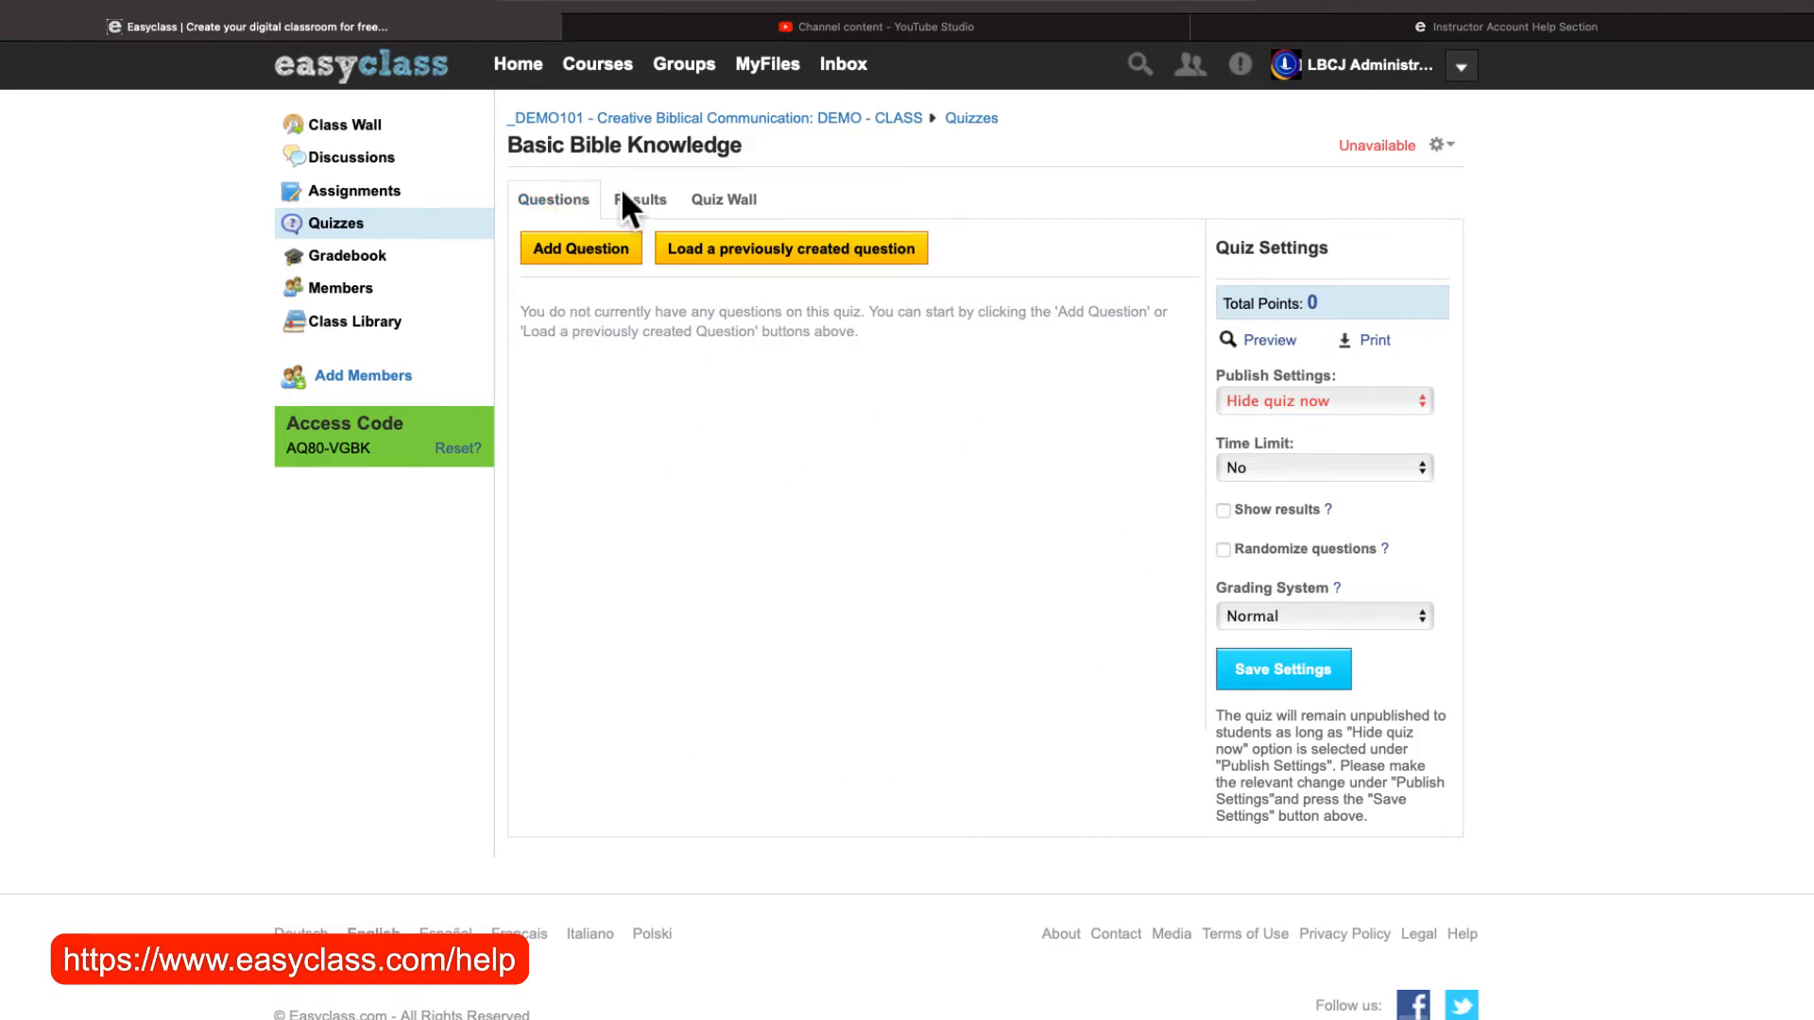
# Check the quiz's Results and Quiz Wall tabs, then return to its Questions tab.
pyautogui.click(640, 200)
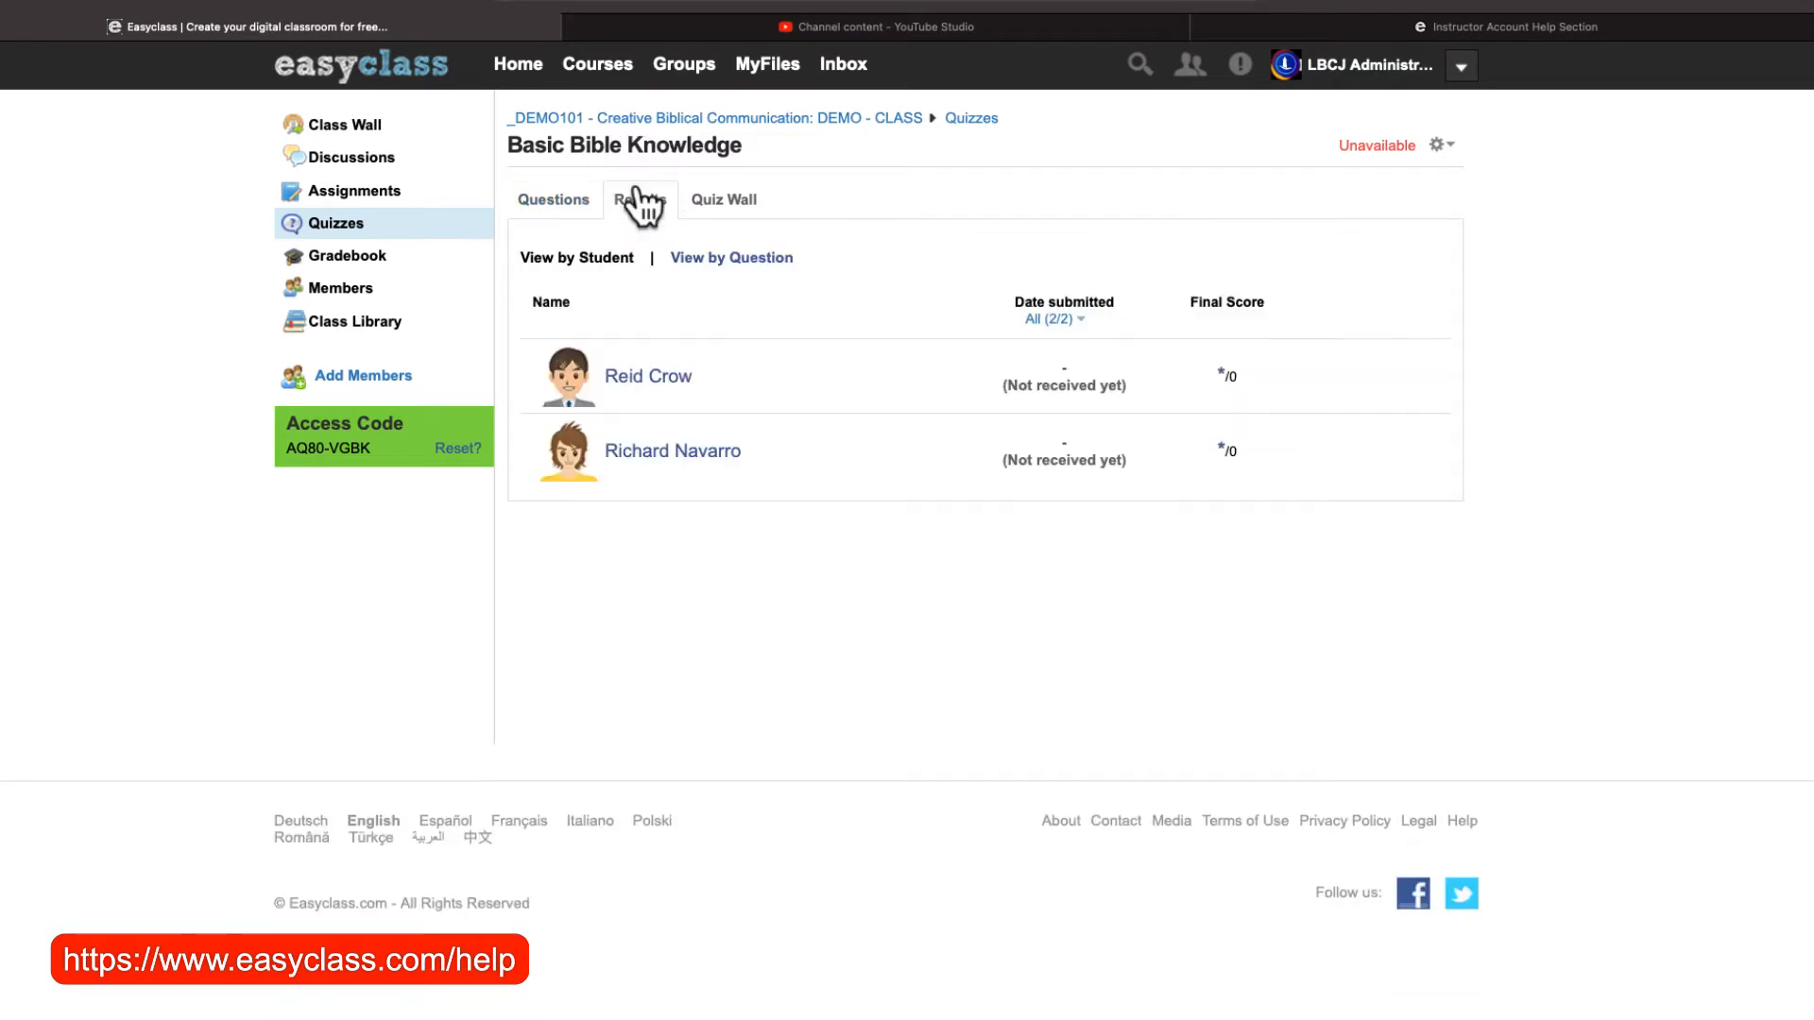
pyautogui.click(741, 225)
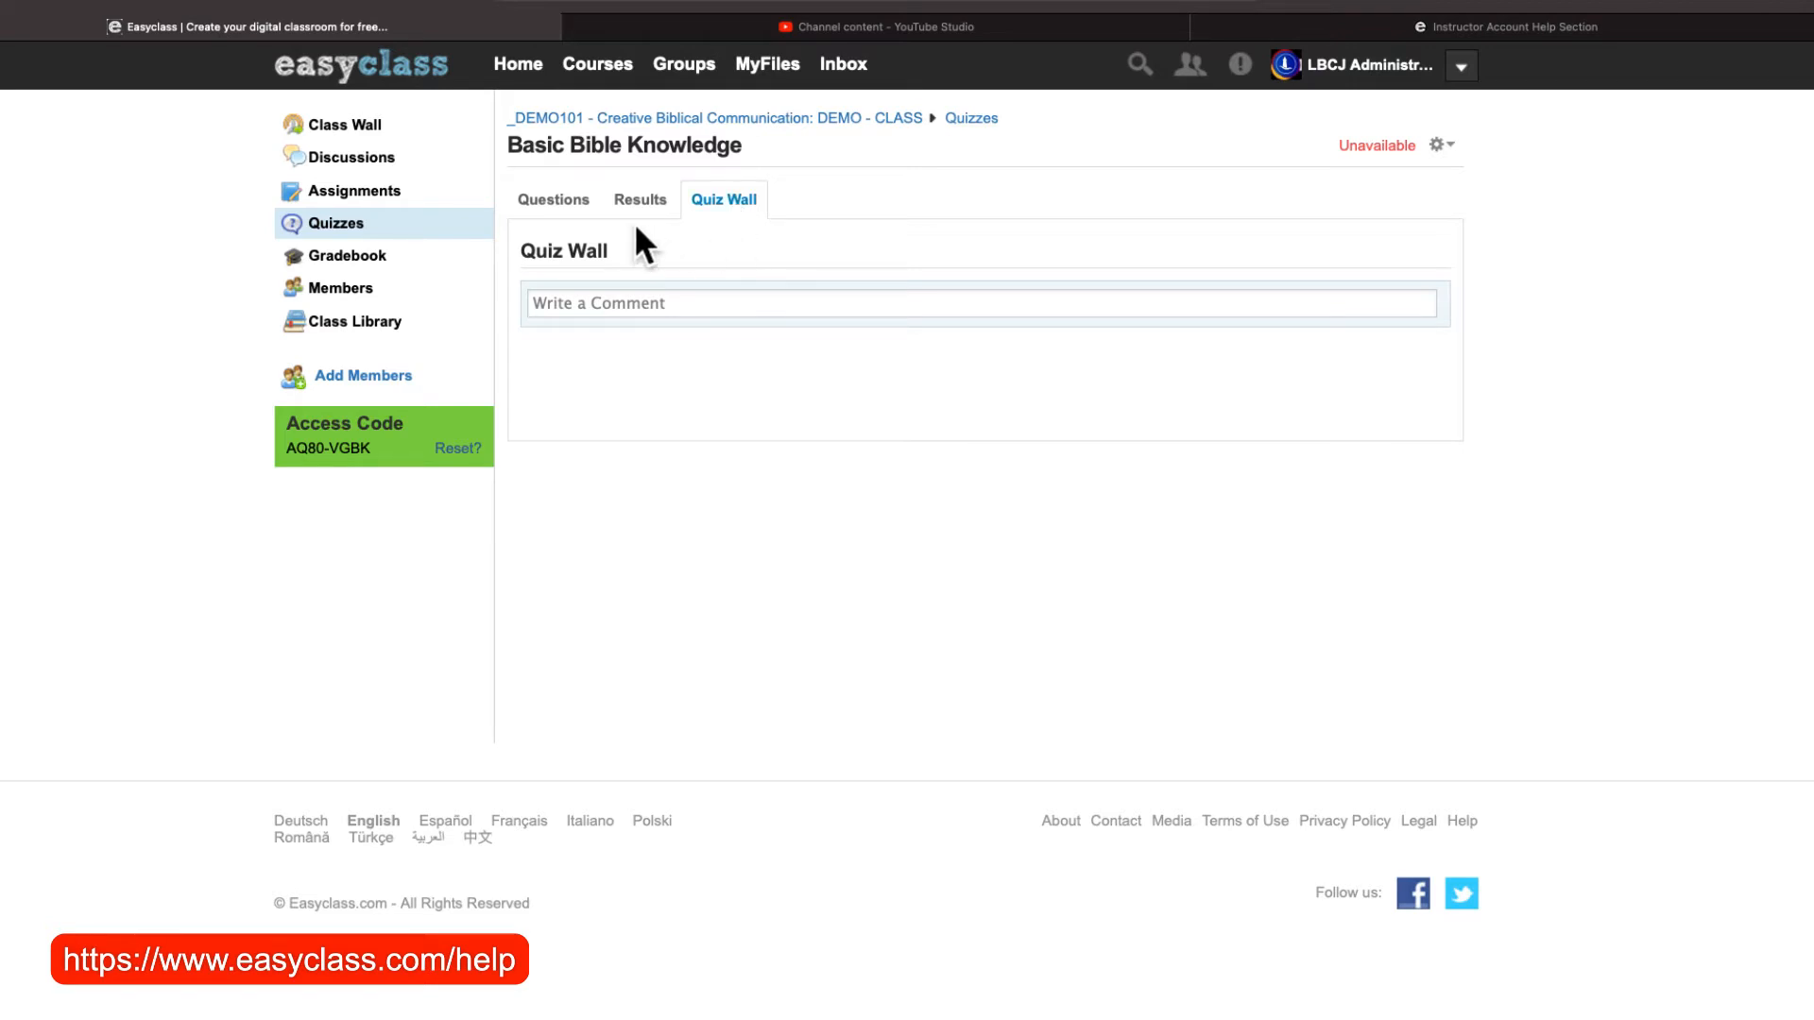
pyautogui.click(553, 201)
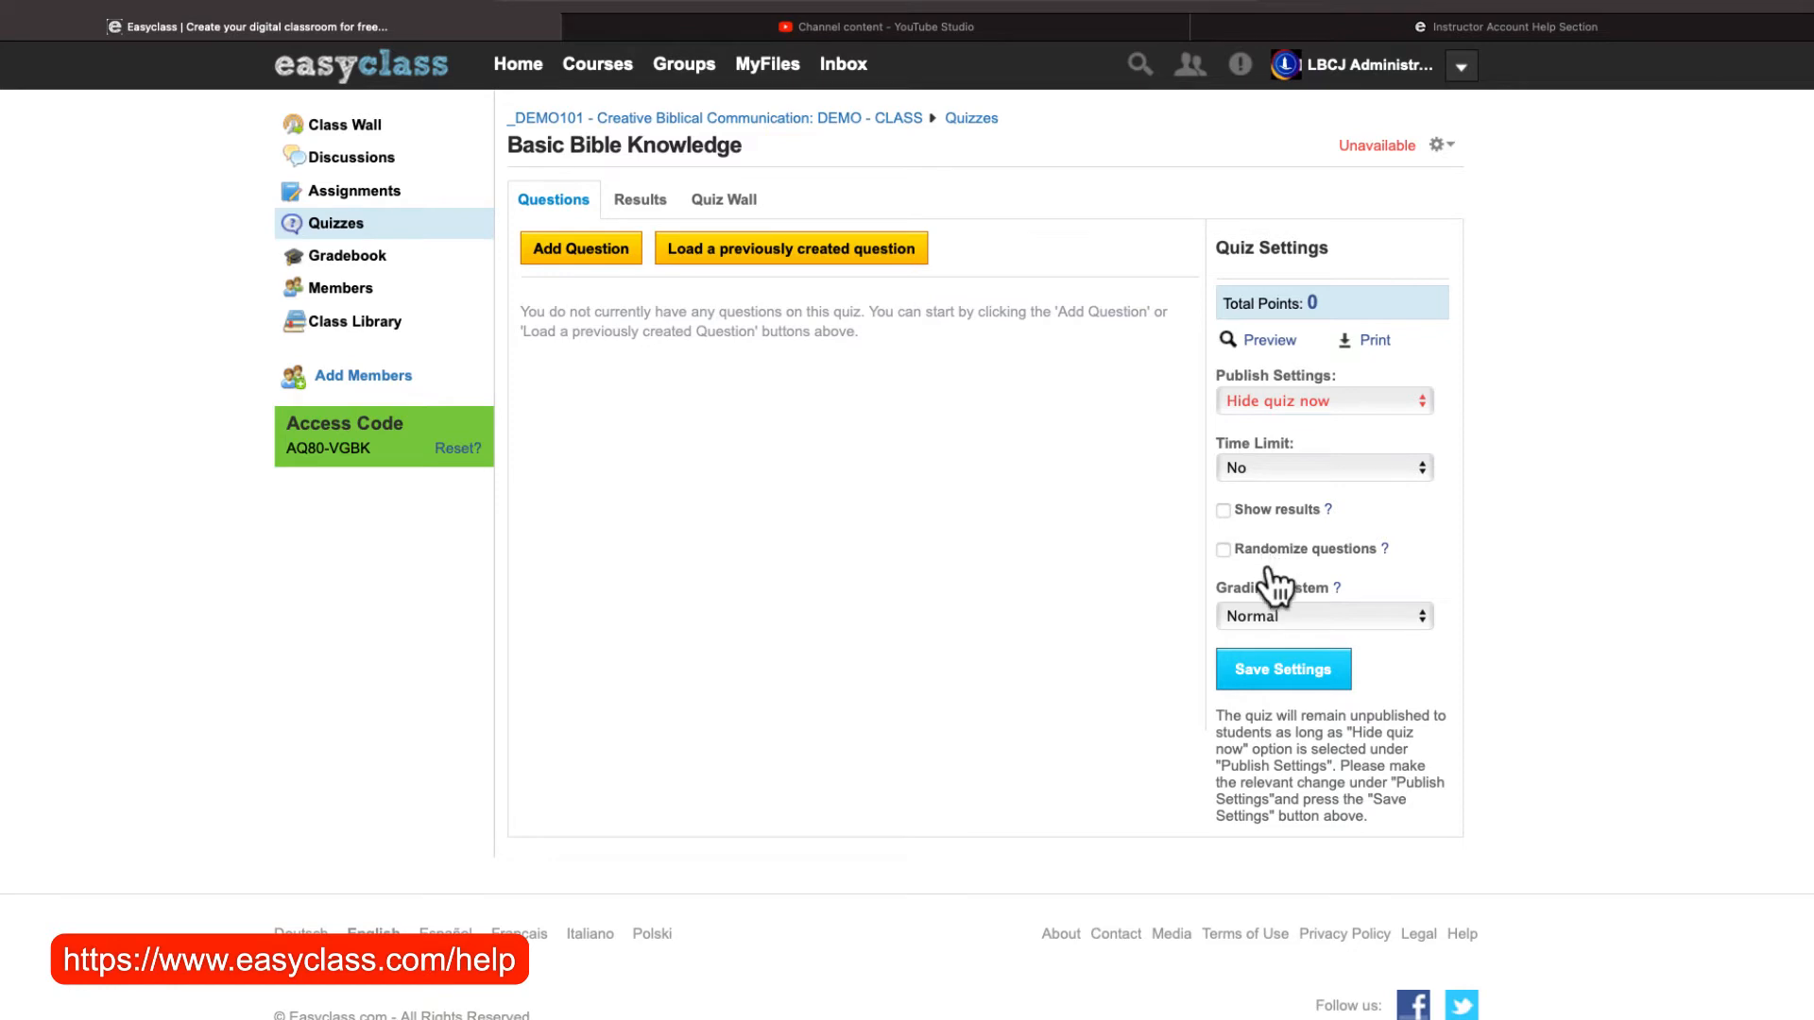
# Choose True / False from the Add Question menu to open a blank question form.
pyautogui.click(591, 251)
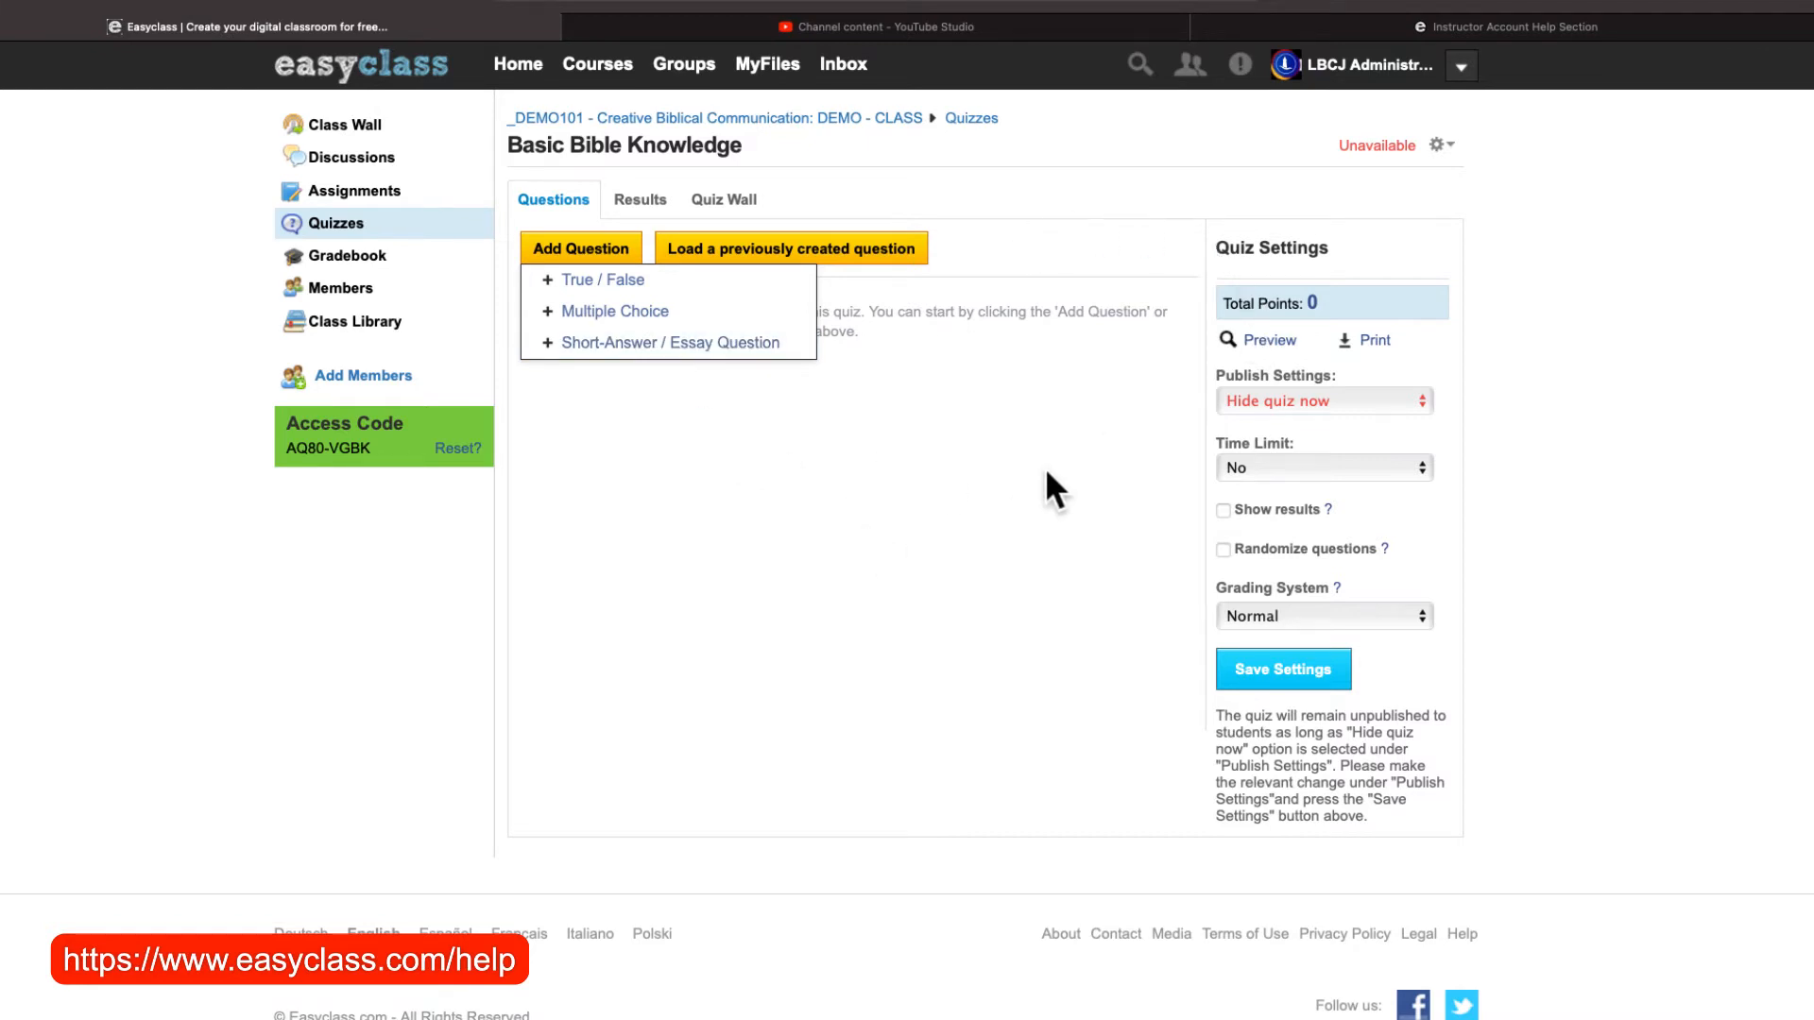
pyautogui.scroll(-1, 935, 452)
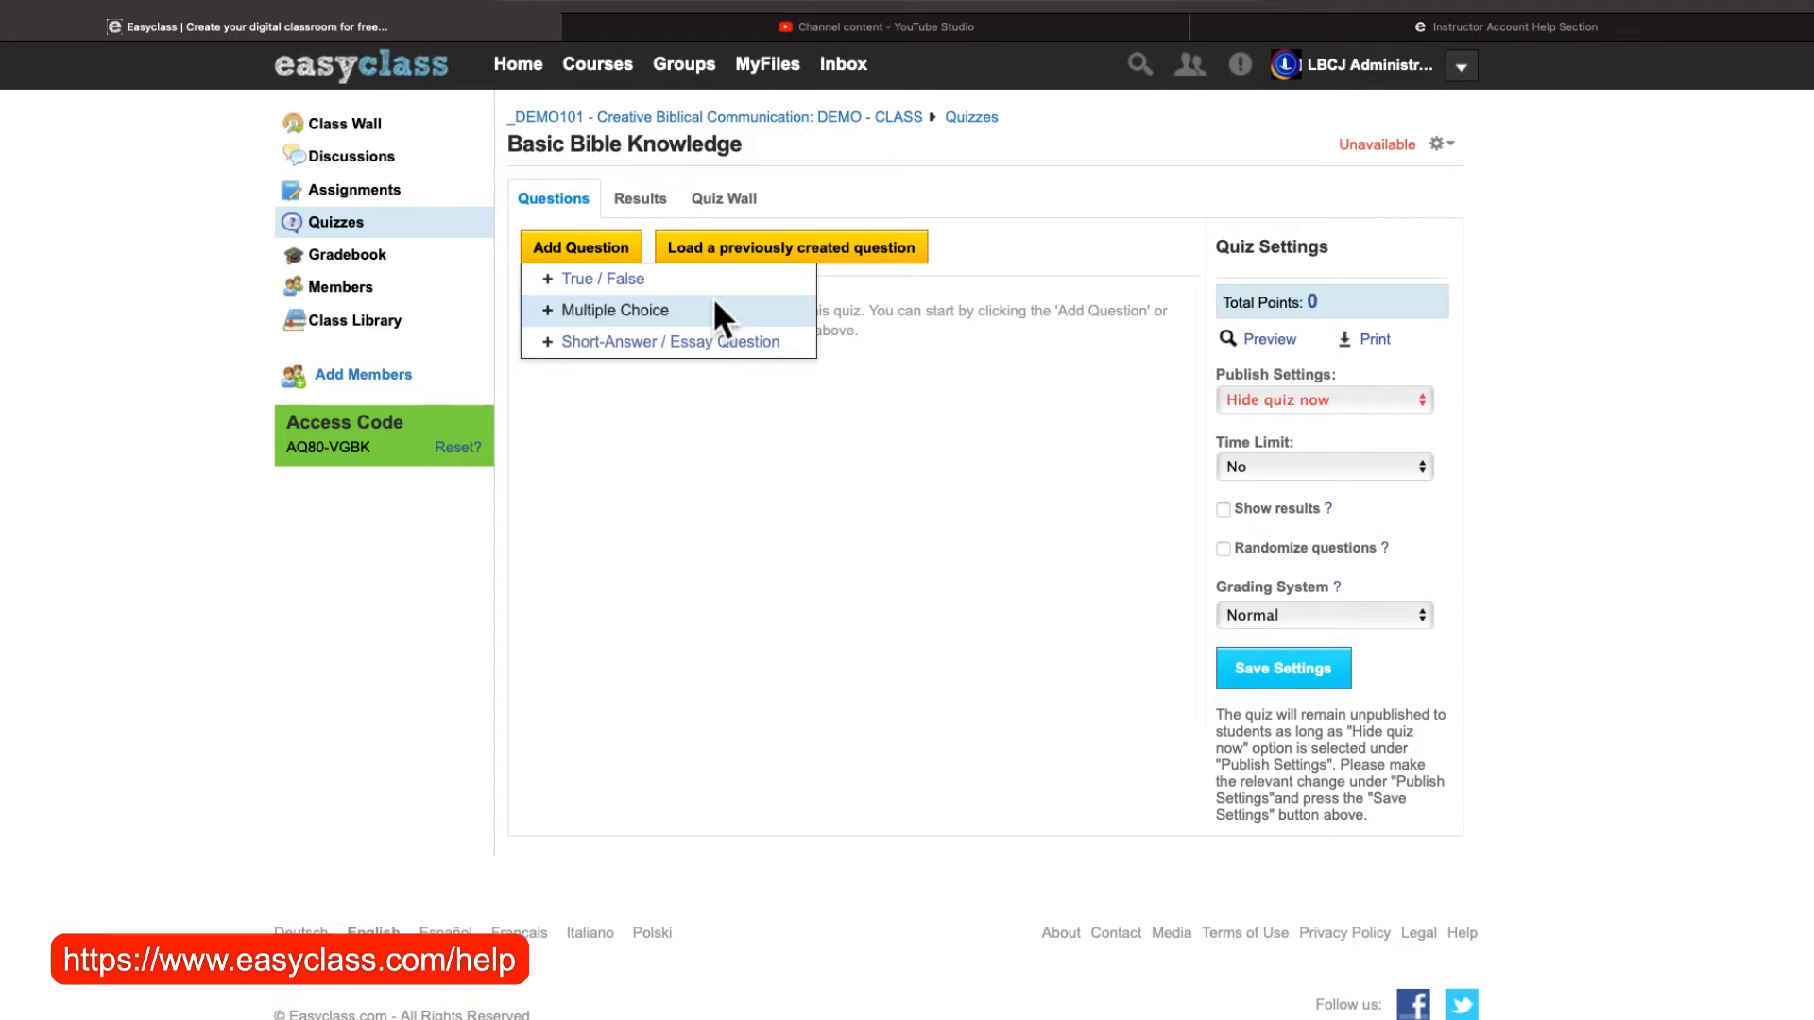
pyautogui.click(612, 282)
# Write the prompt 'The Bible has a total of 45 books'.
pyautogui.click(630, 310)
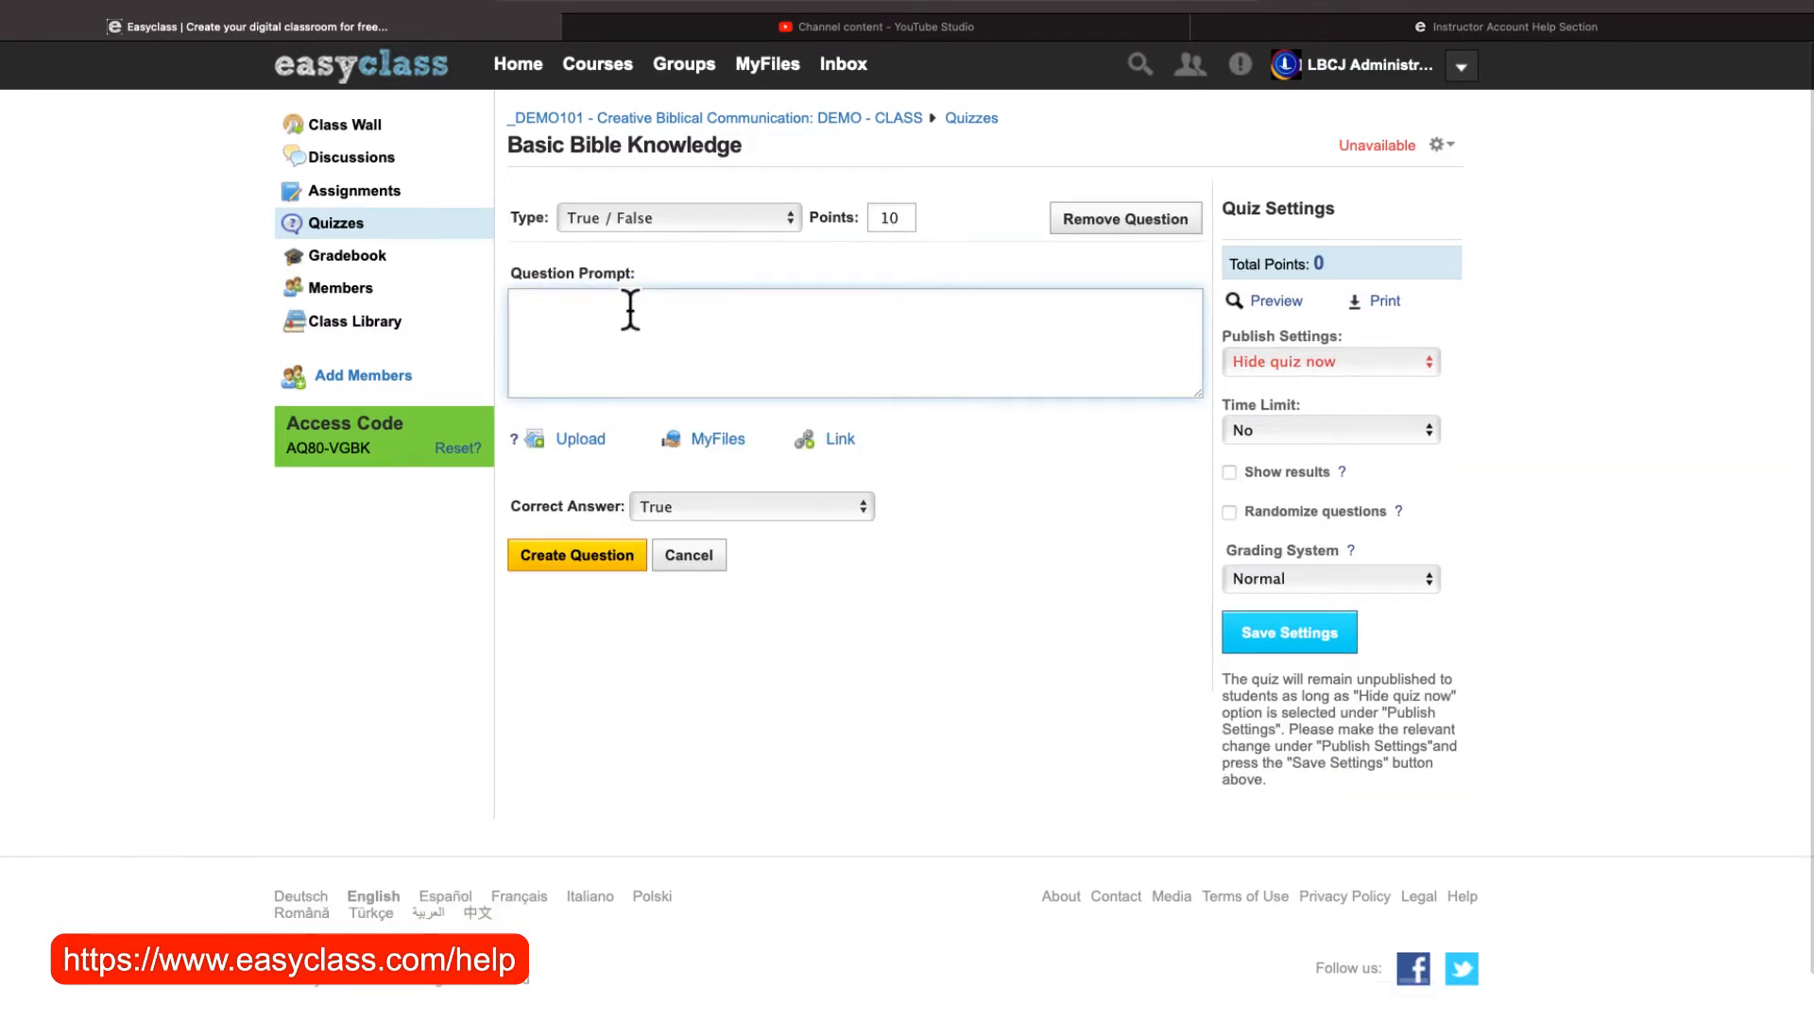
pyautogui.write('The ')
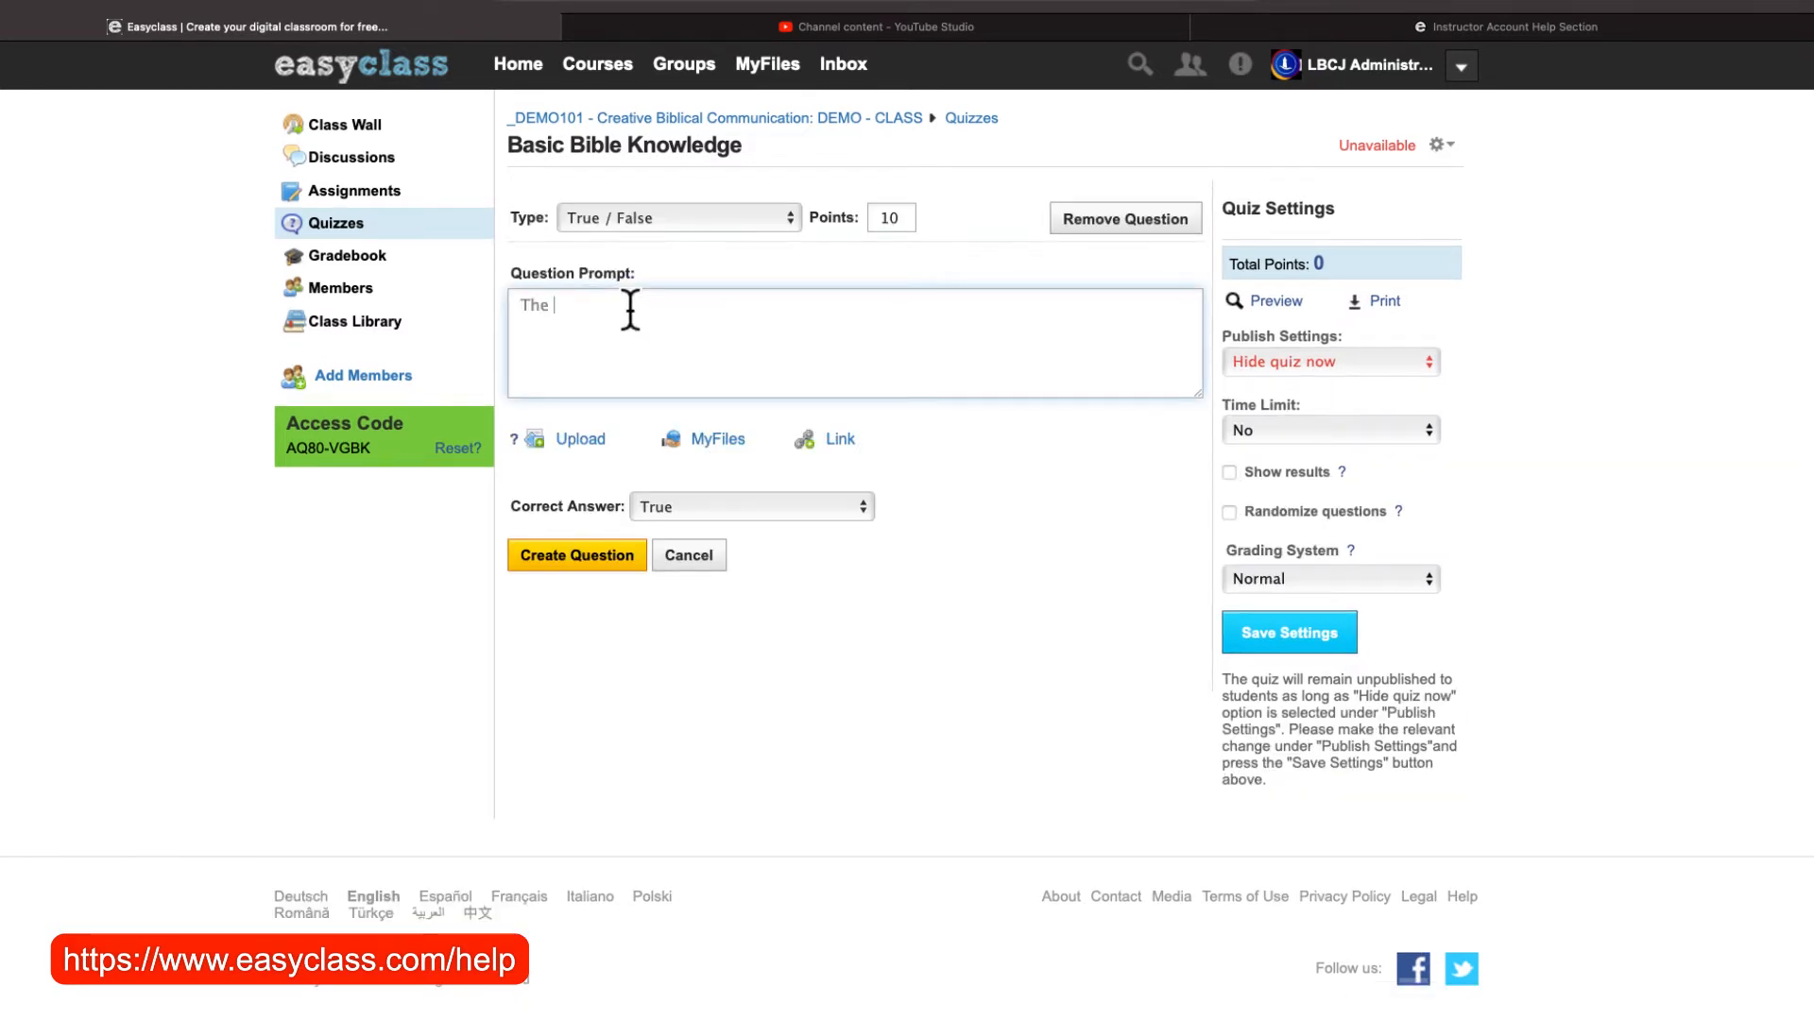
pyautogui.write('Bible')
pyautogui.press('Delete')
pyautogui.write('The Bible has a total of 45 books.')
# Make the question worth 25 points with False as the correct answer, and create it.
pyautogui.doubleClick(897, 218)
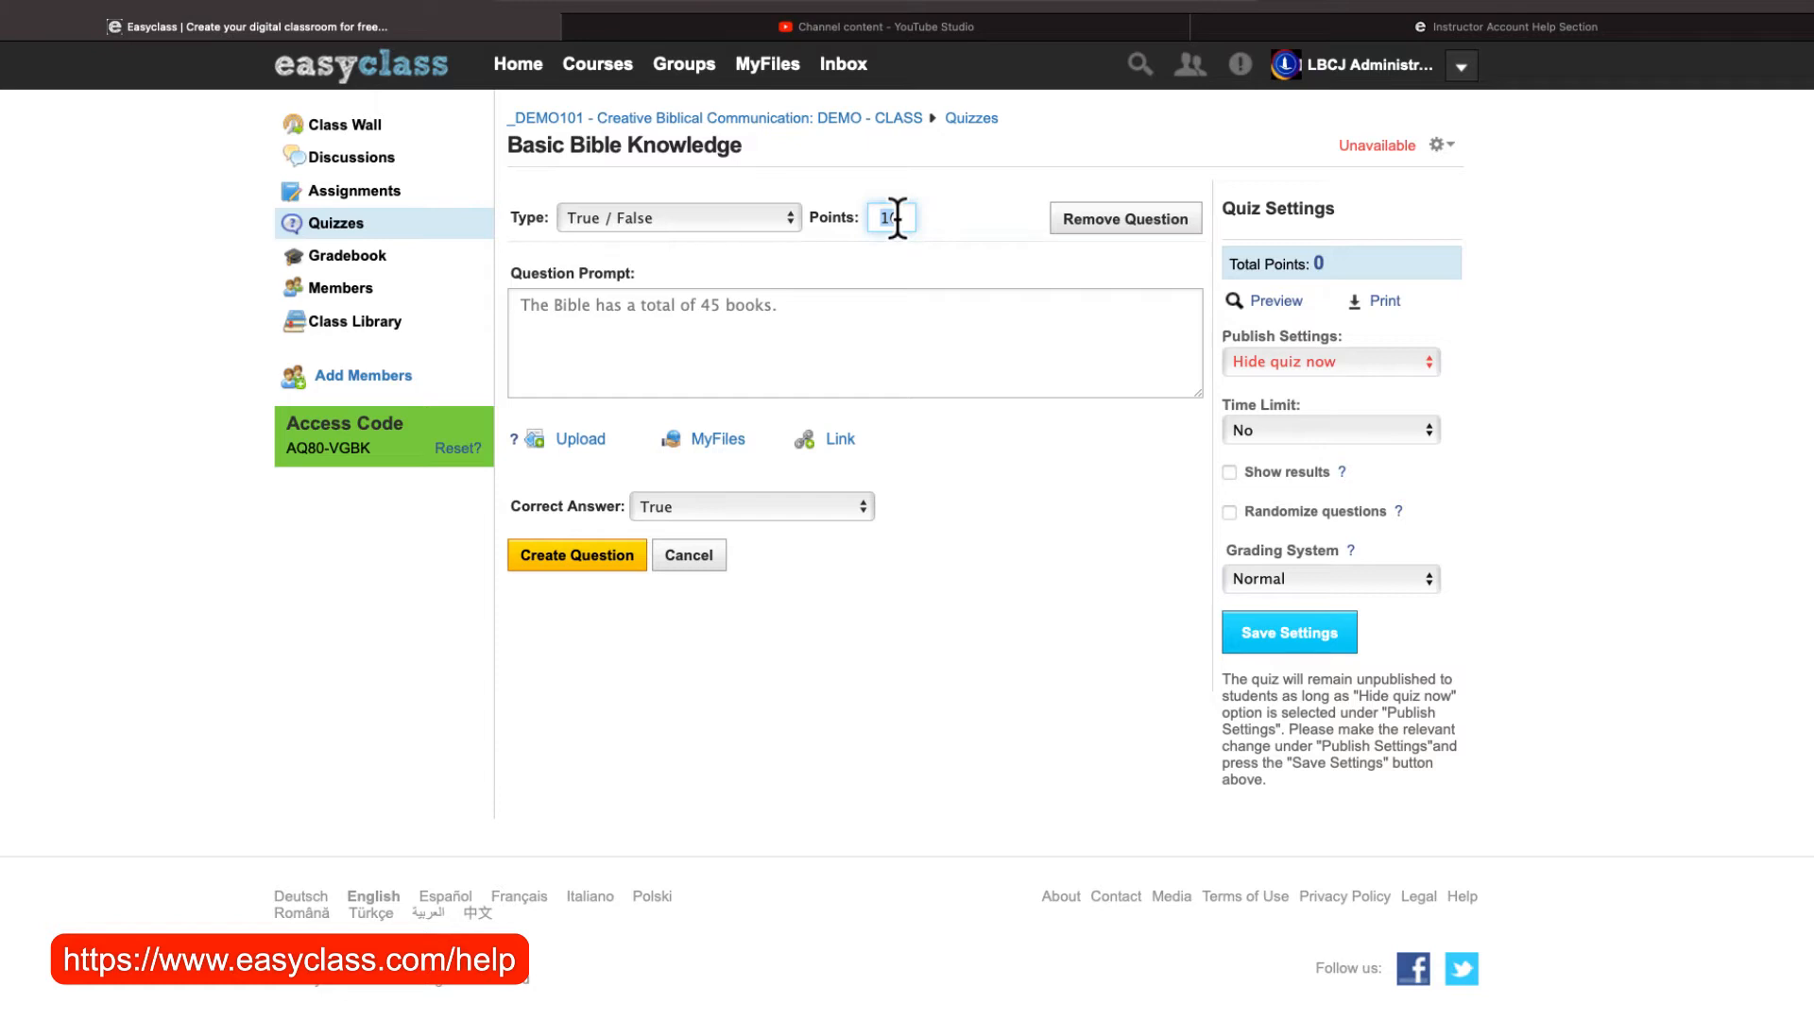
pyautogui.write('25')
pyautogui.click(899, 327)
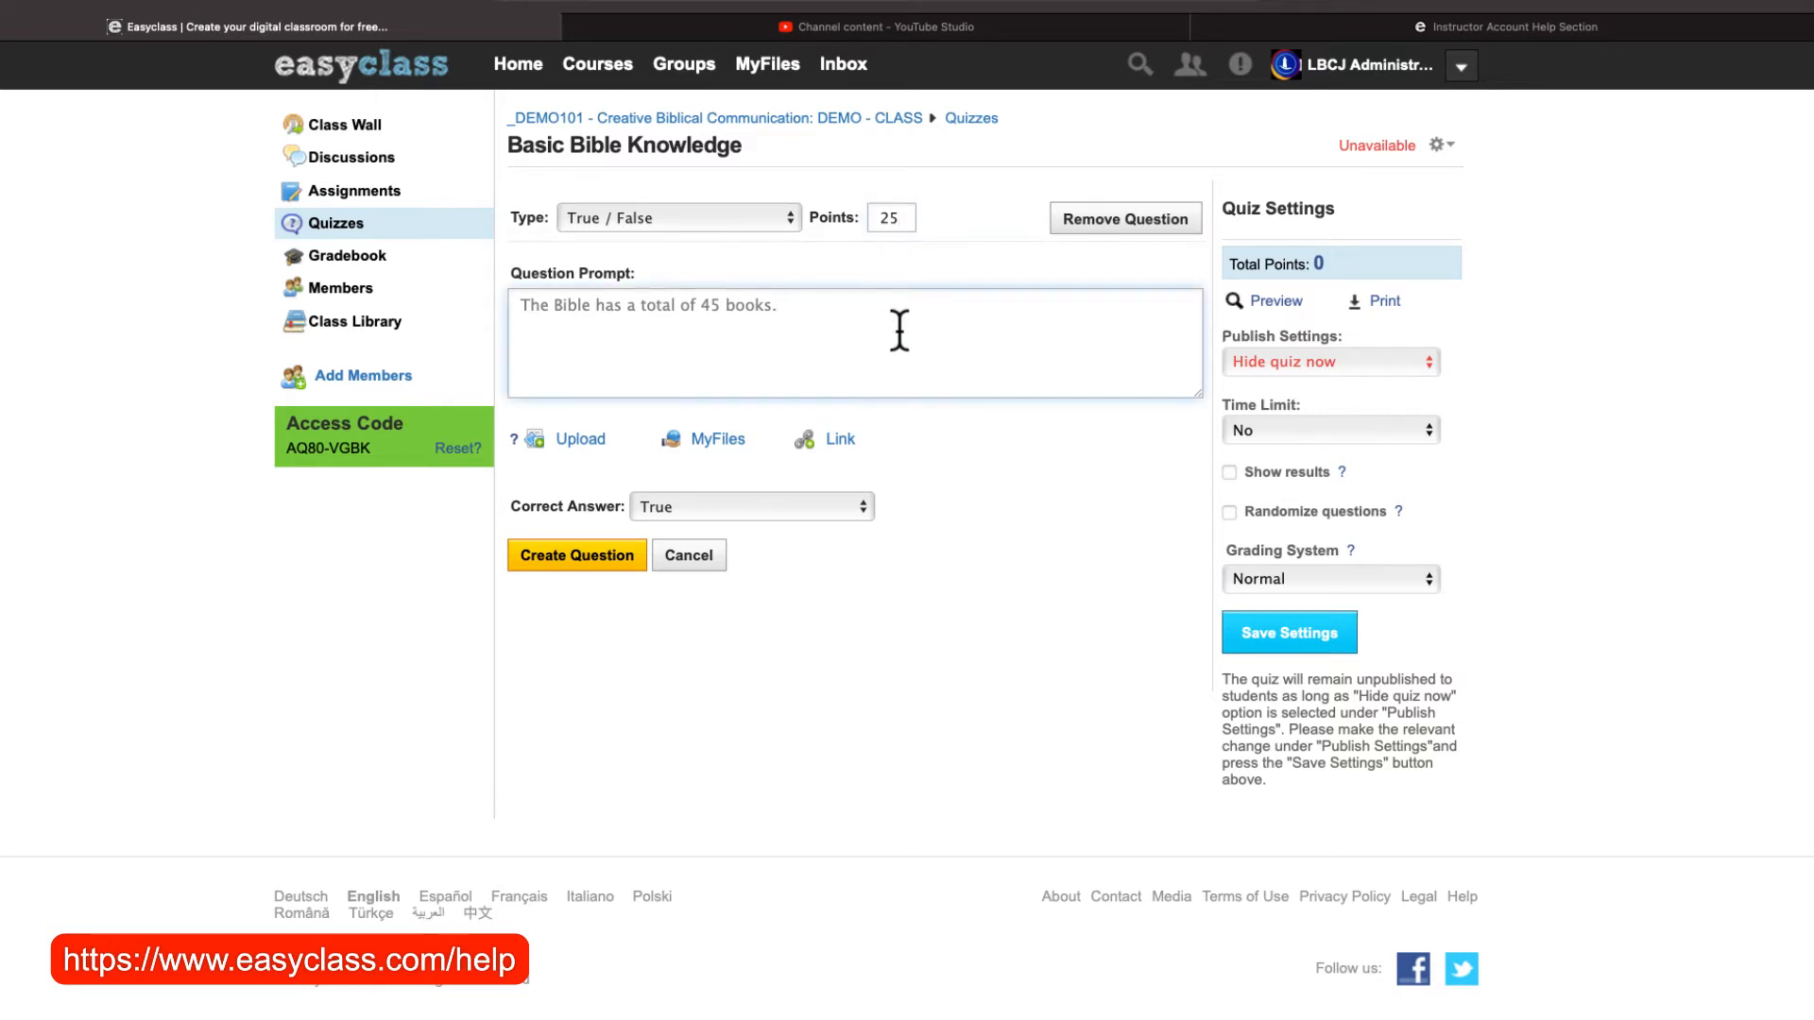
pyautogui.click(738, 507)
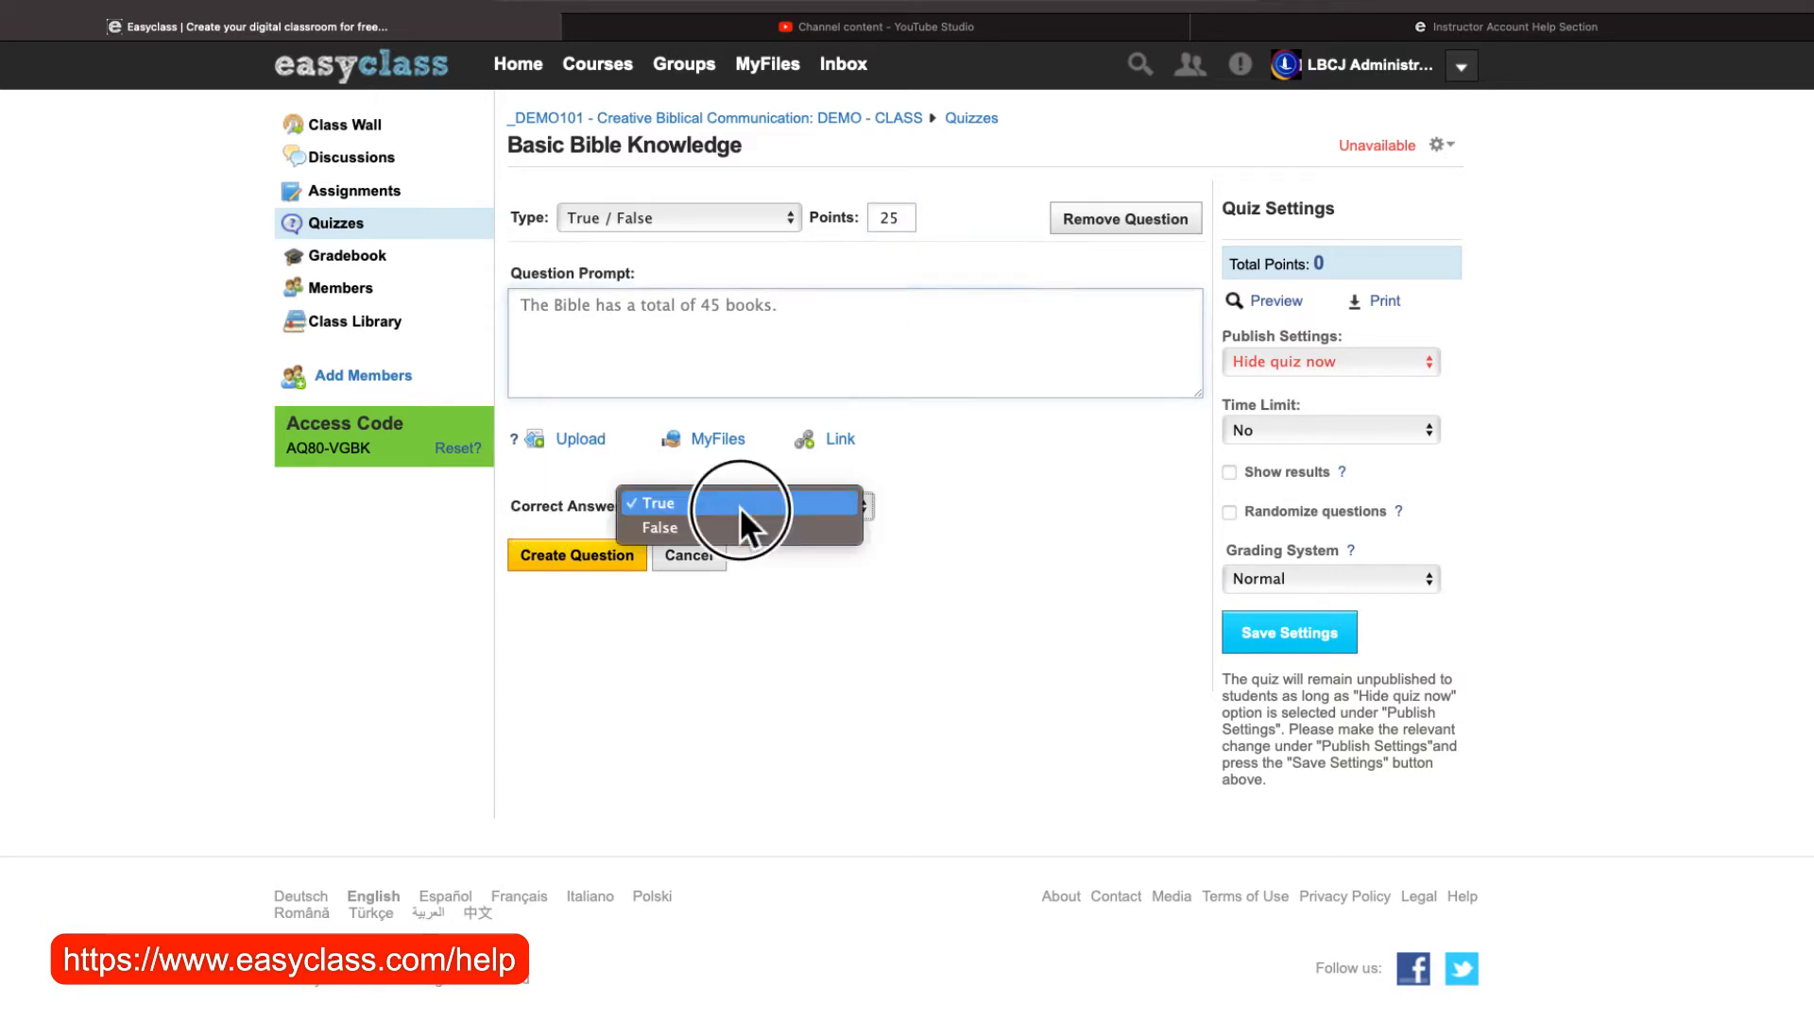
pyautogui.click(739, 527)
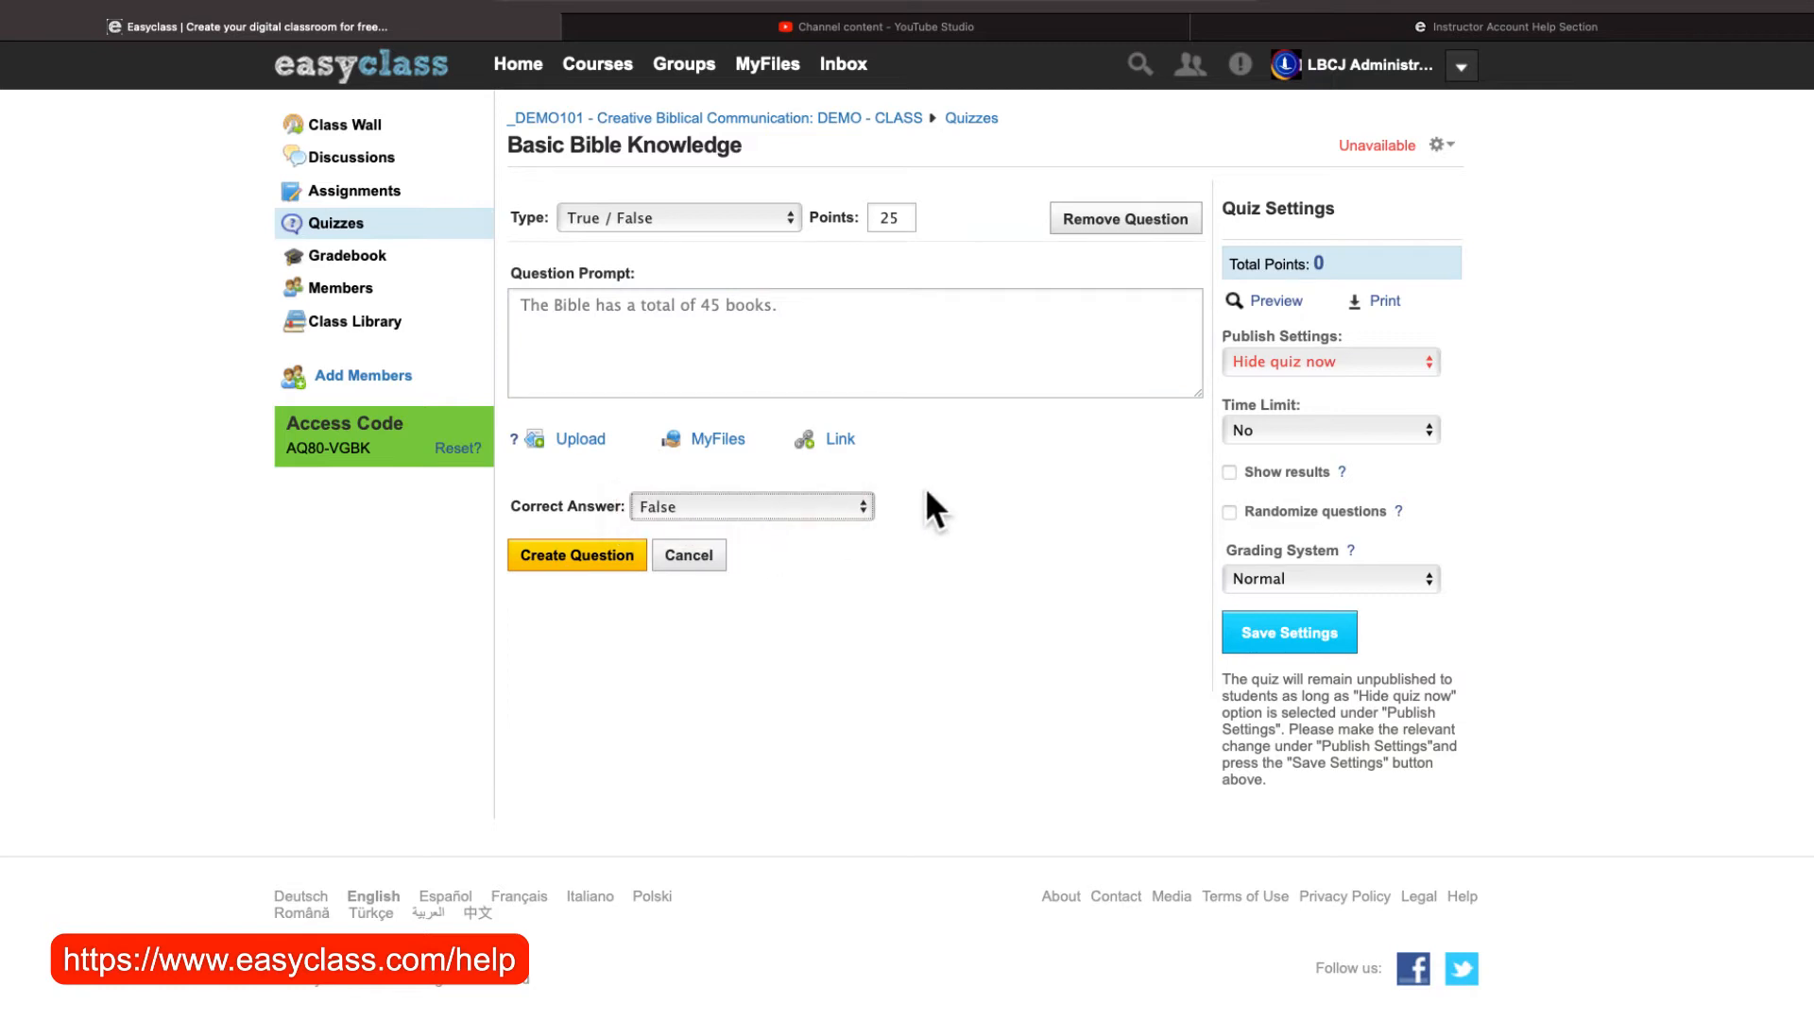
pyautogui.click(577, 559)
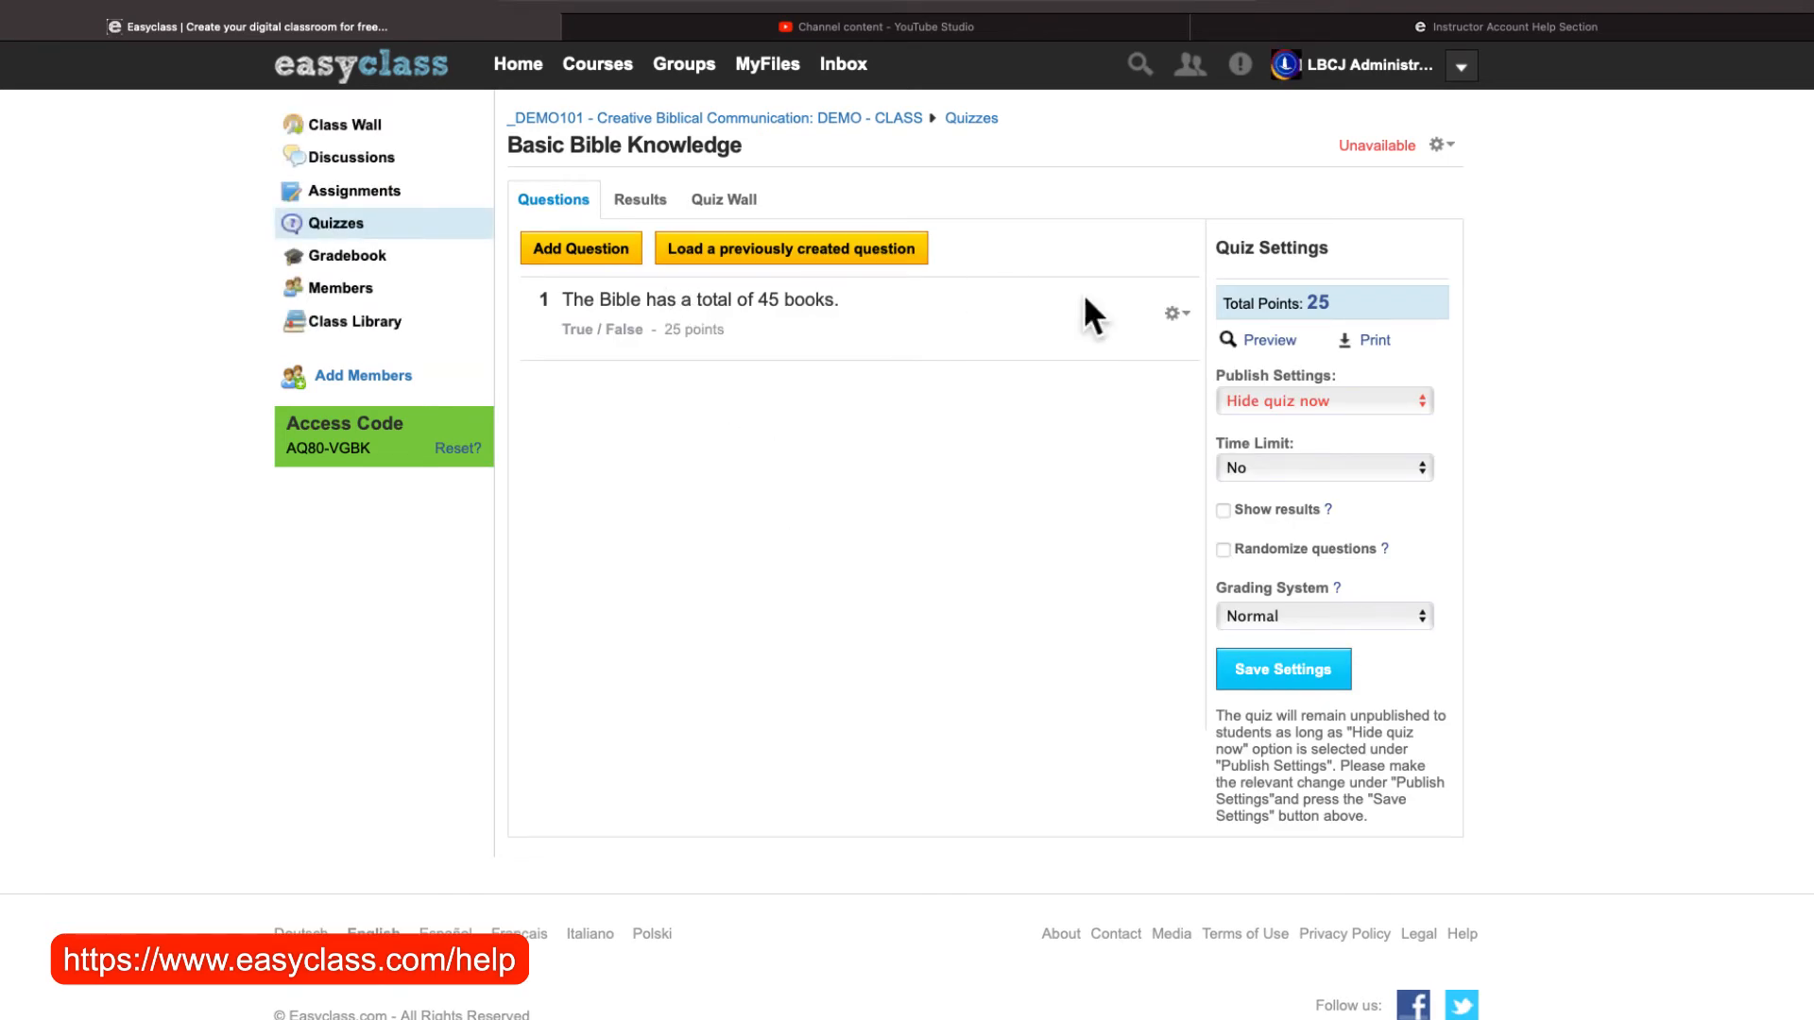
pyautogui.click(1175, 312)
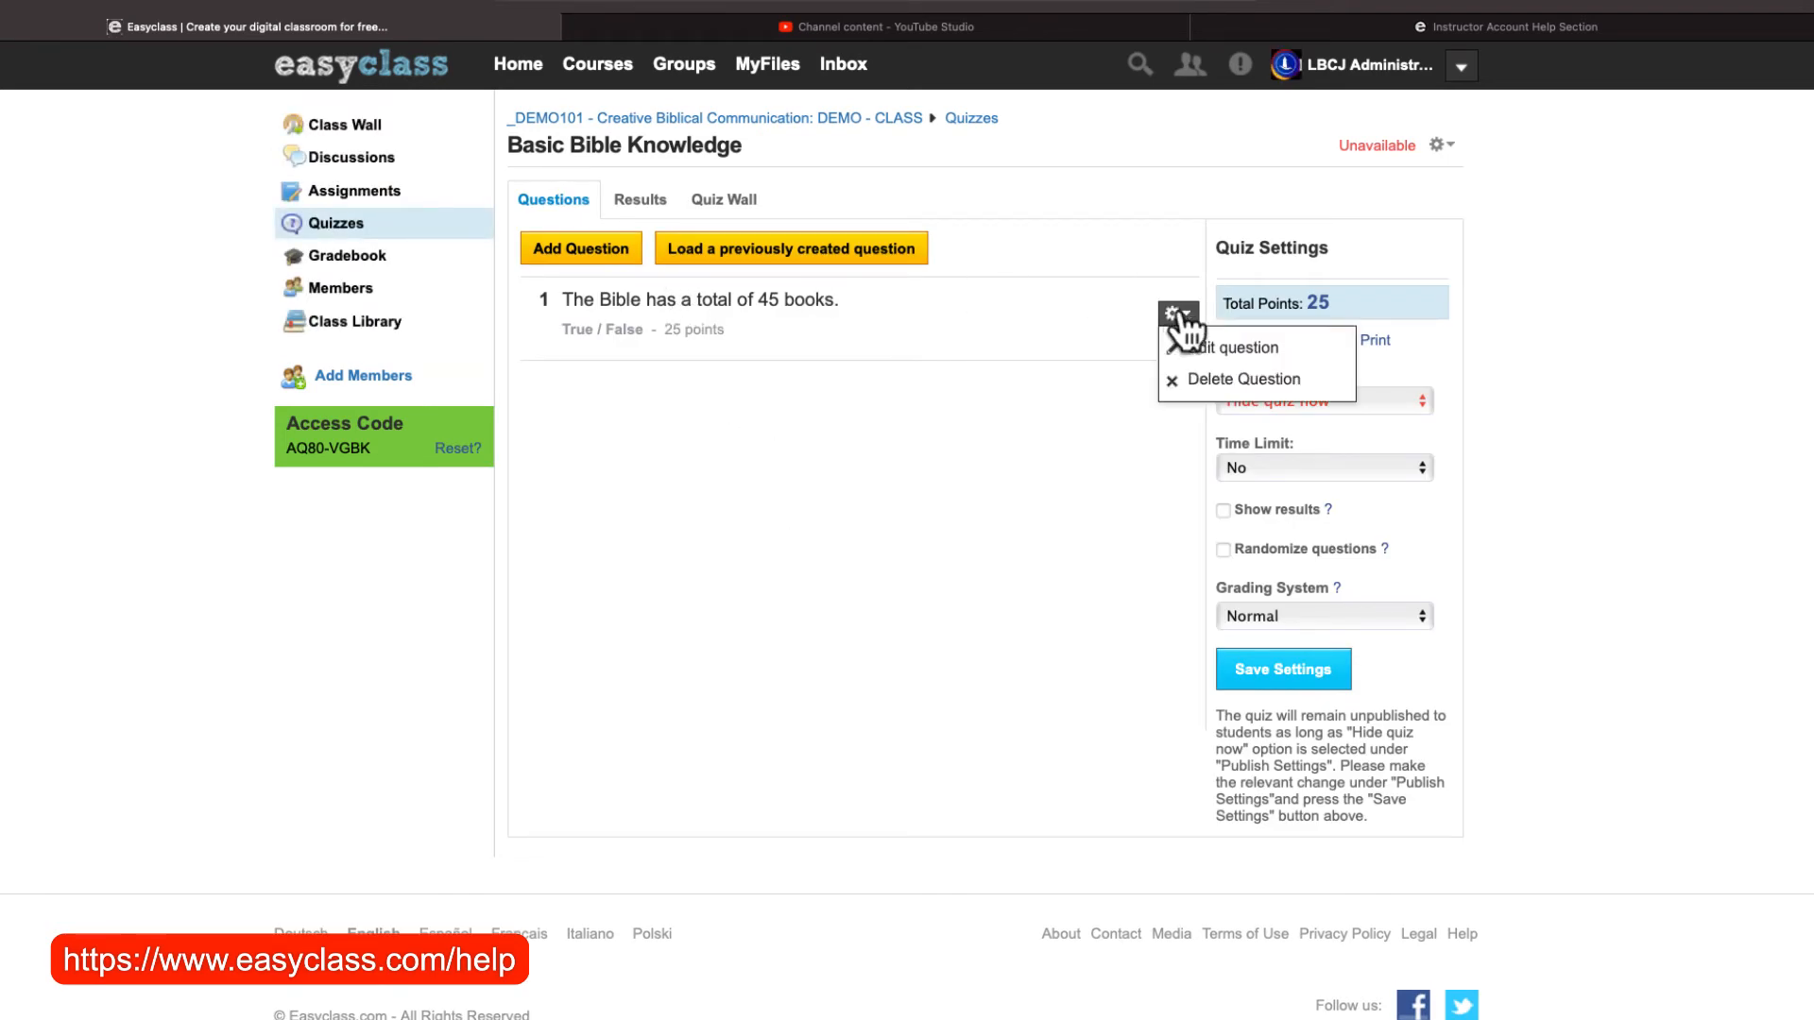
pyautogui.click(770, 451)
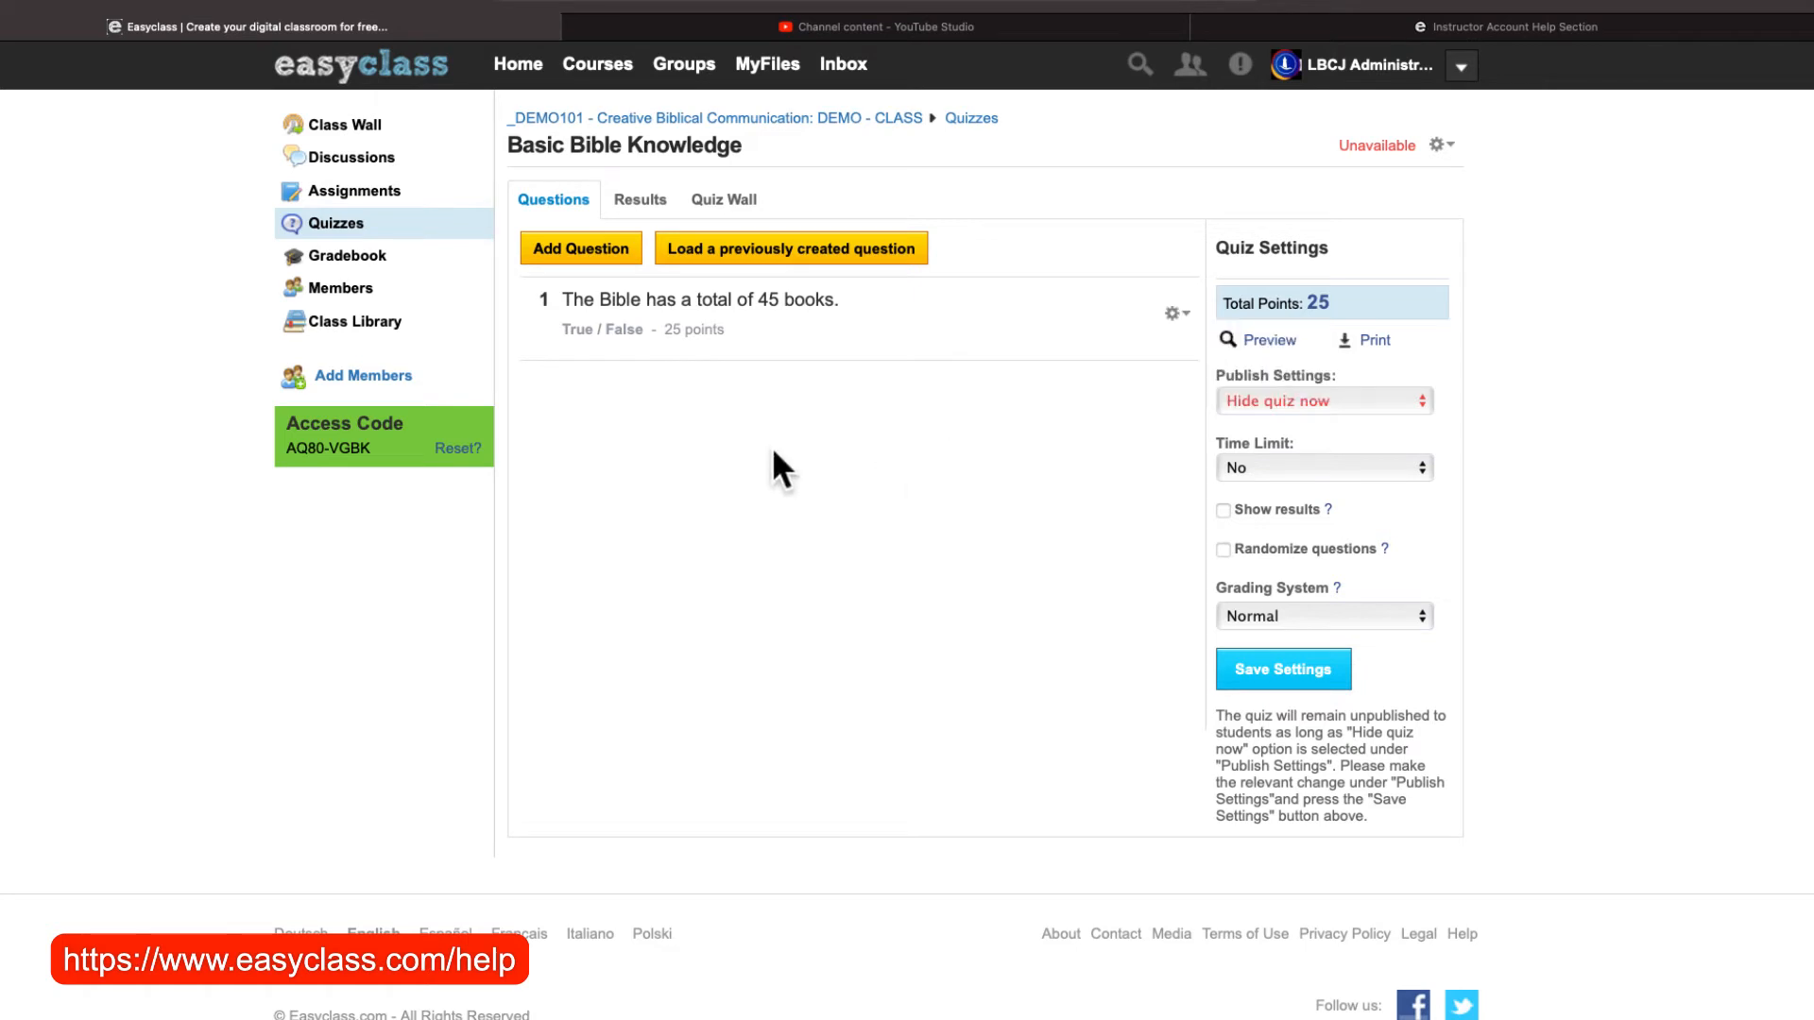
# Add a multiple-choice question with the prompt 'Who wrote the Pentateuch?'.
pyautogui.click(597, 249)
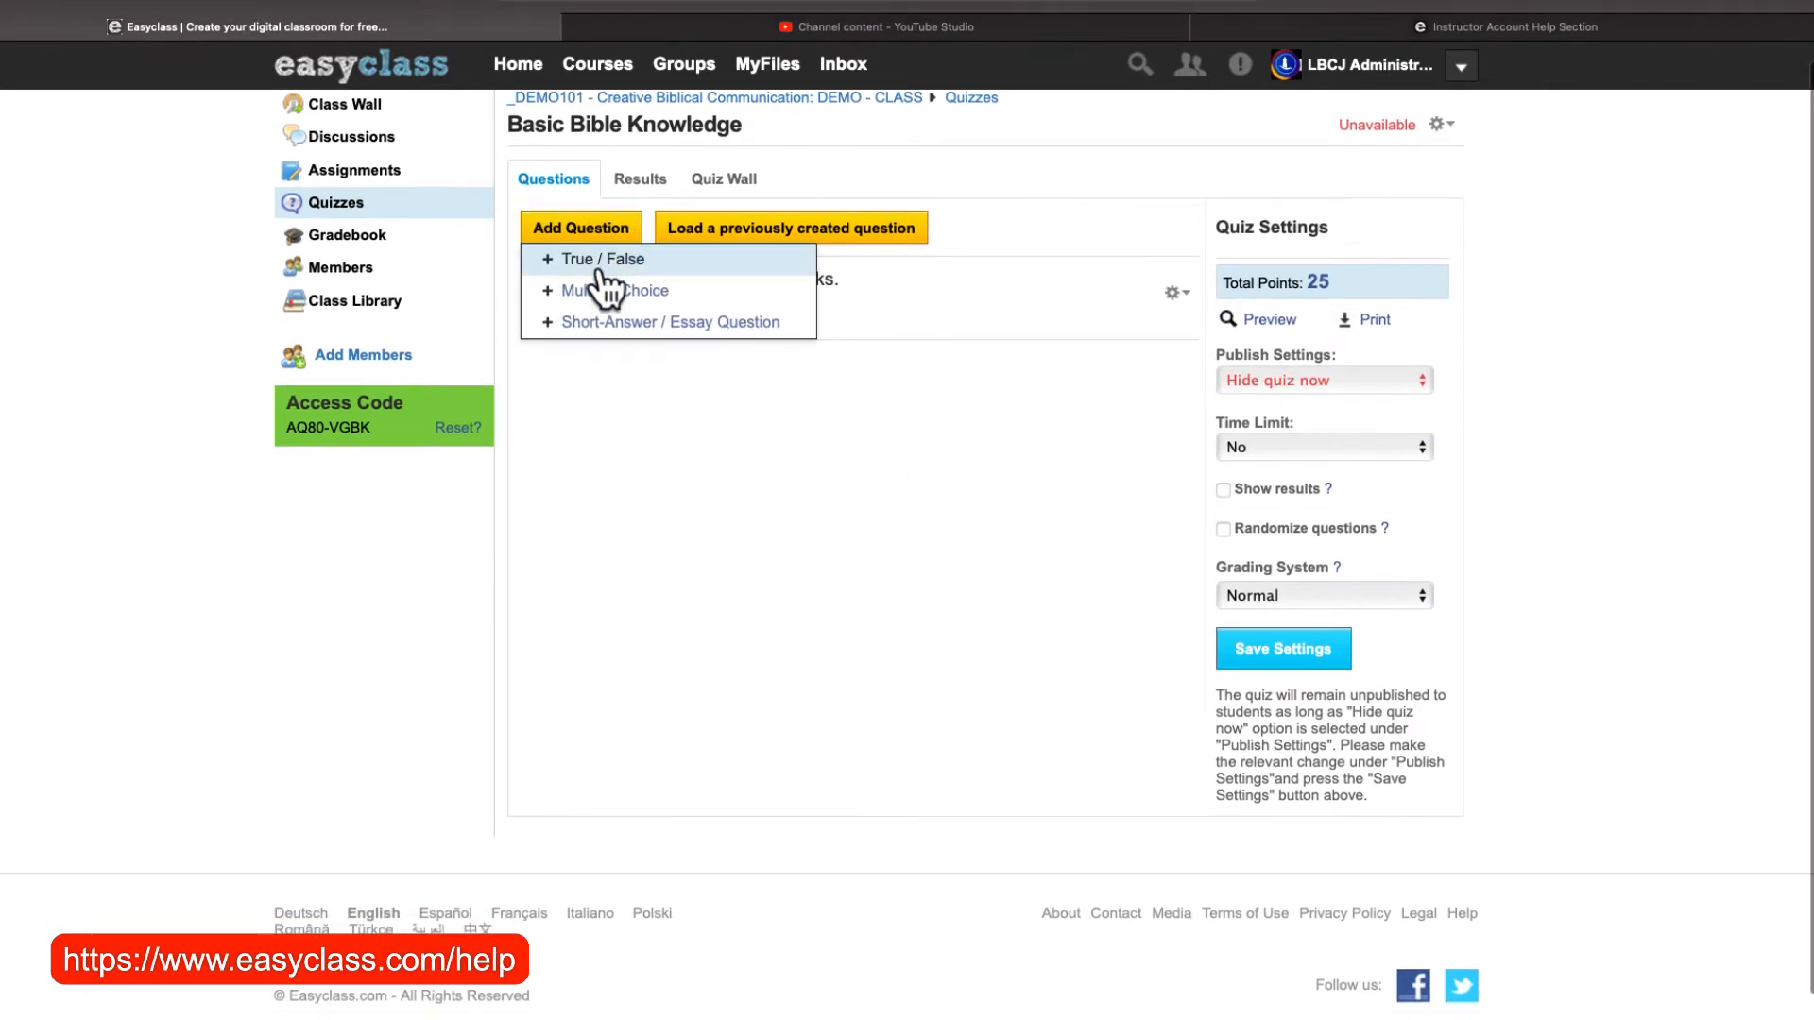
pyautogui.click(605, 291)
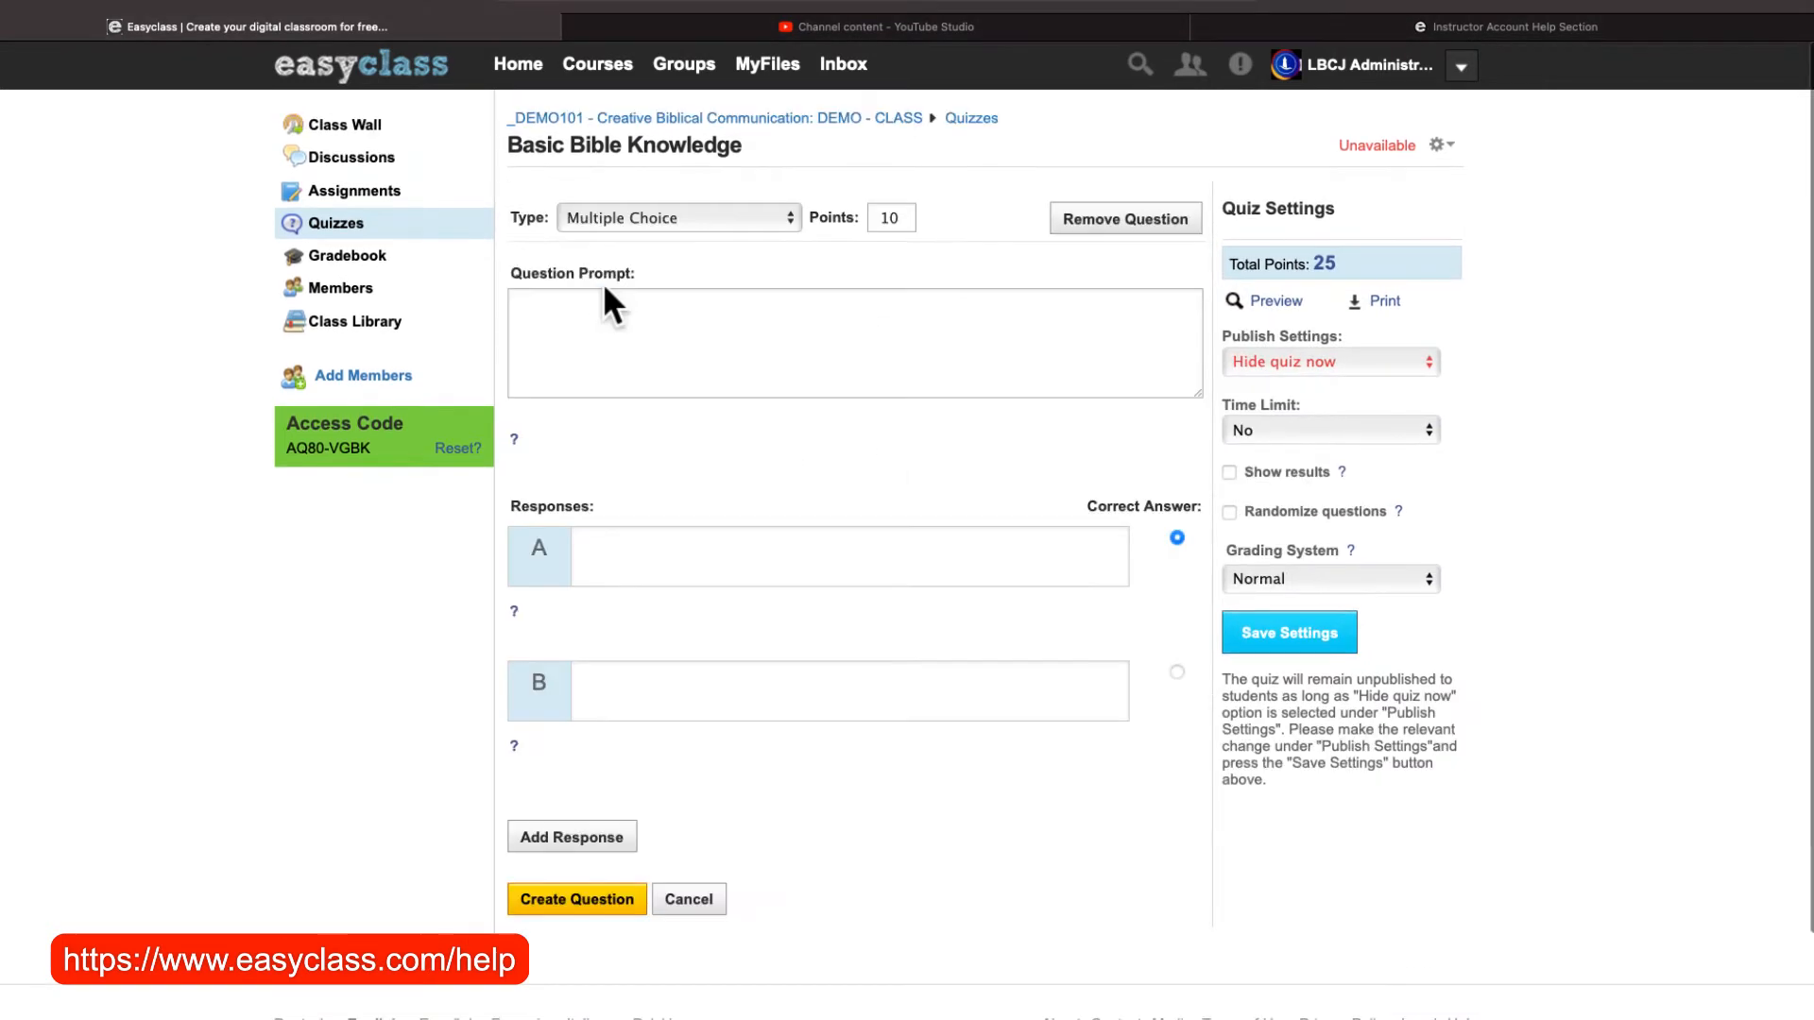
pyautogui.write('Who ')
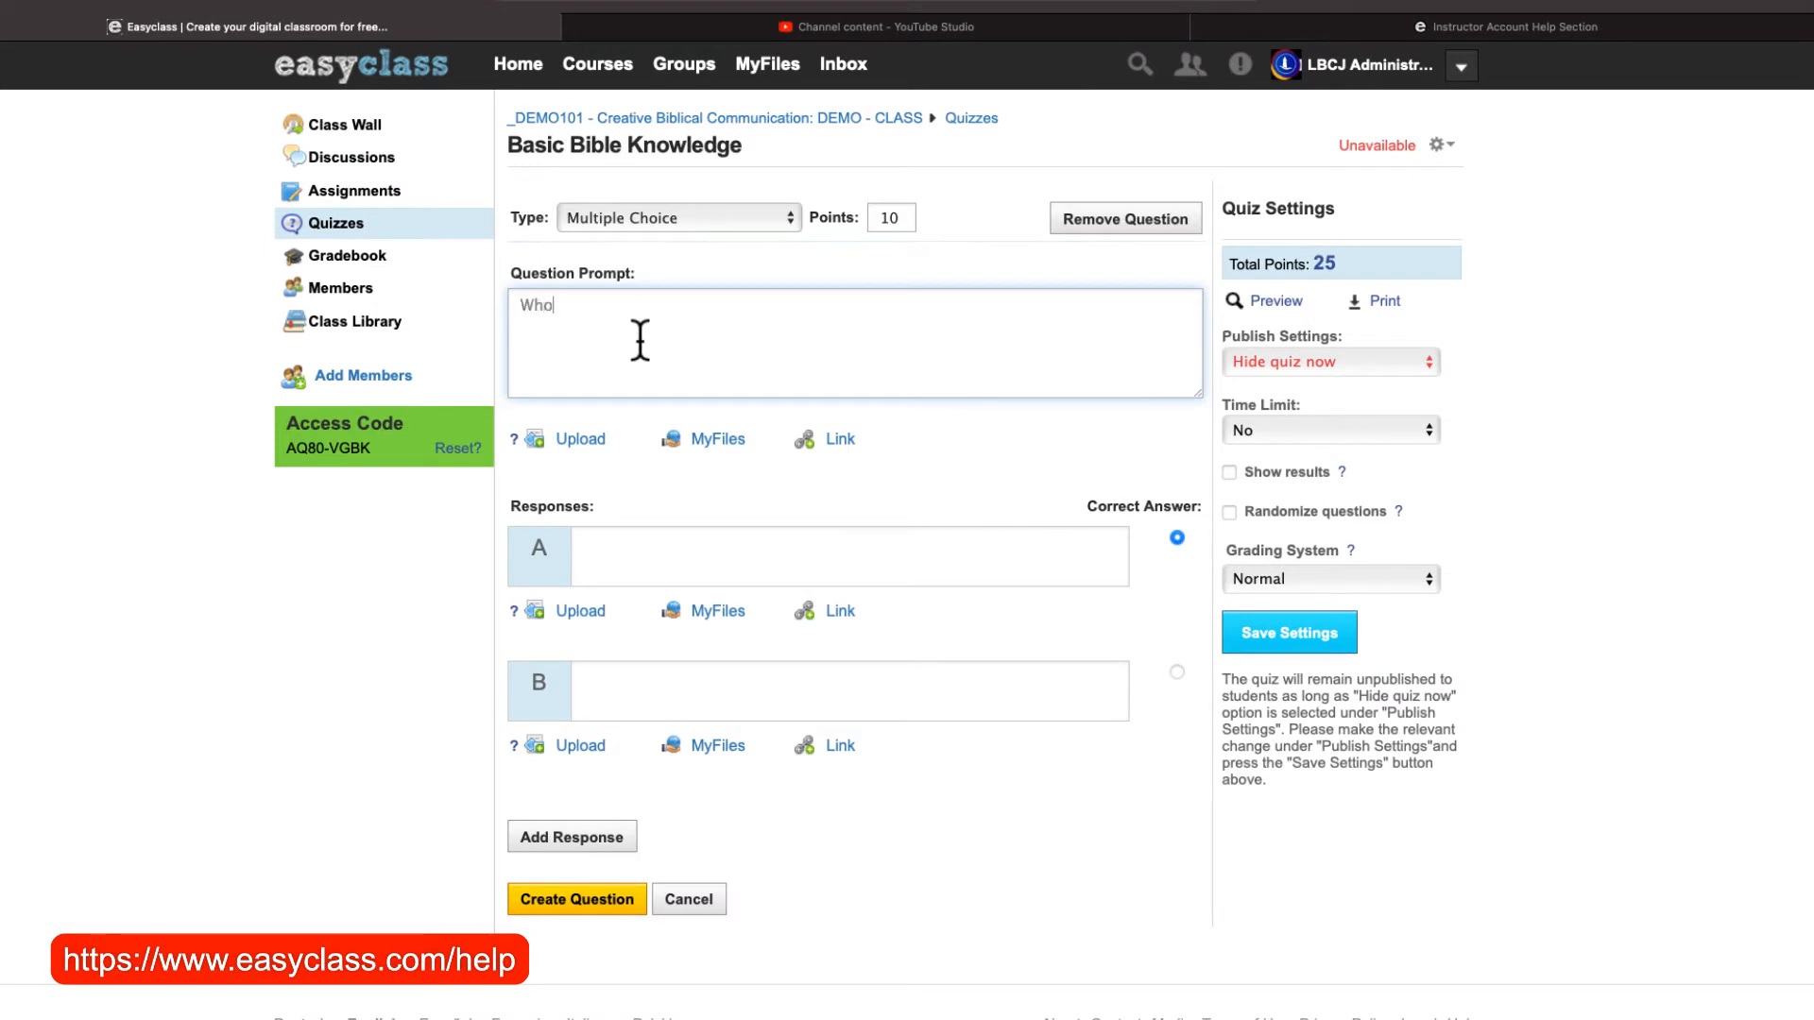
pyautogui.write('wrote the Pentateuch?')
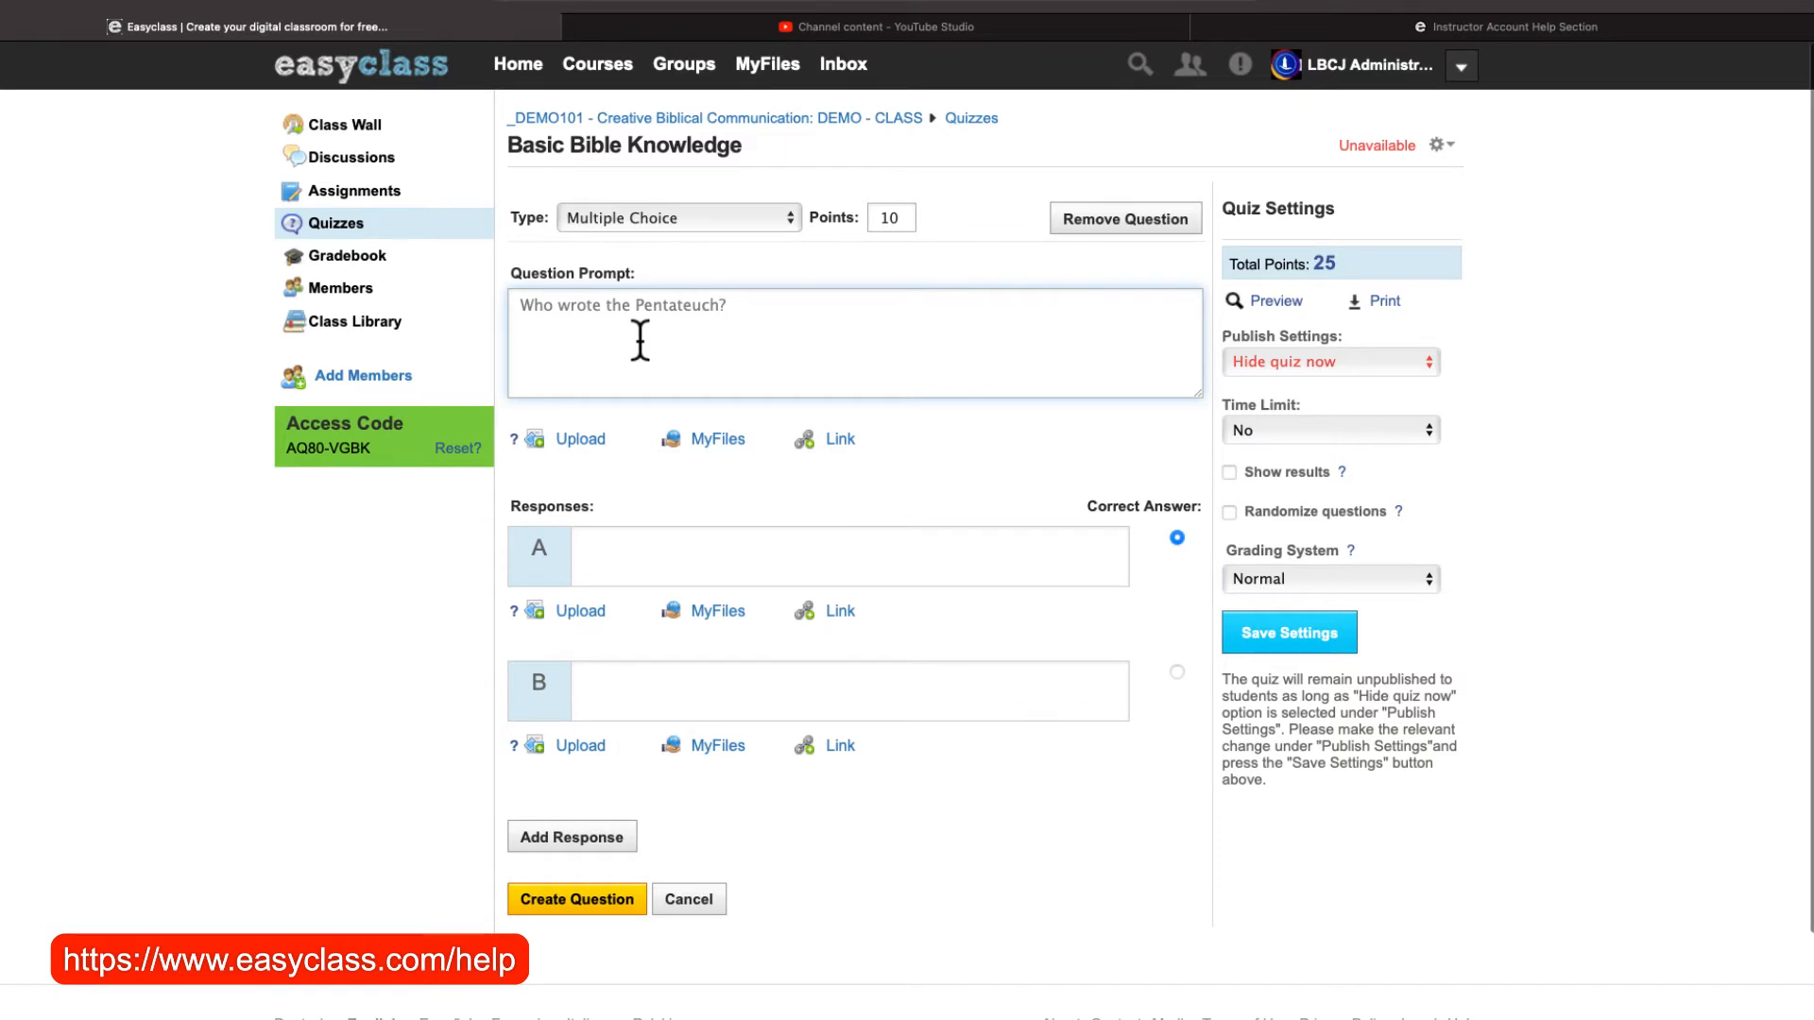
# Fill response A with 'Joseph' and B with 'Noah', then add a third response.
pyautogui.click(705, 563)
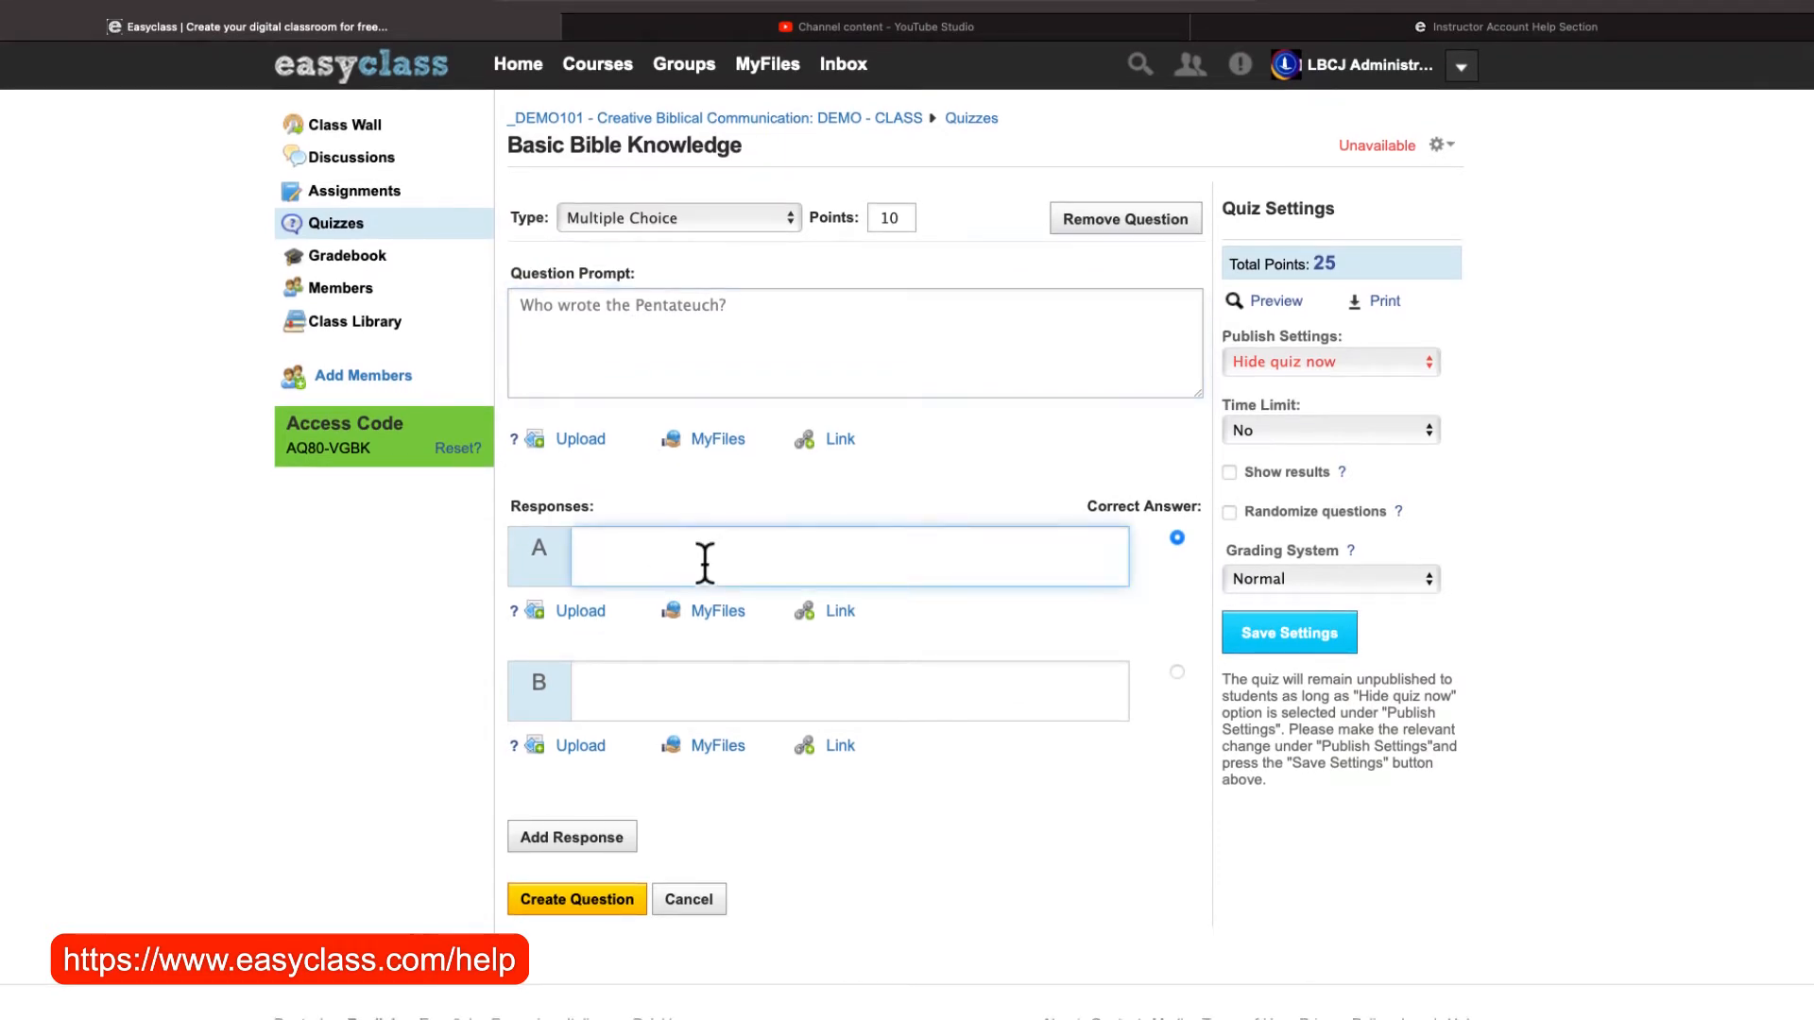
pyautogui.write('Joseph')
pyautogui.click(742, 694)
pyautogui.write('N')
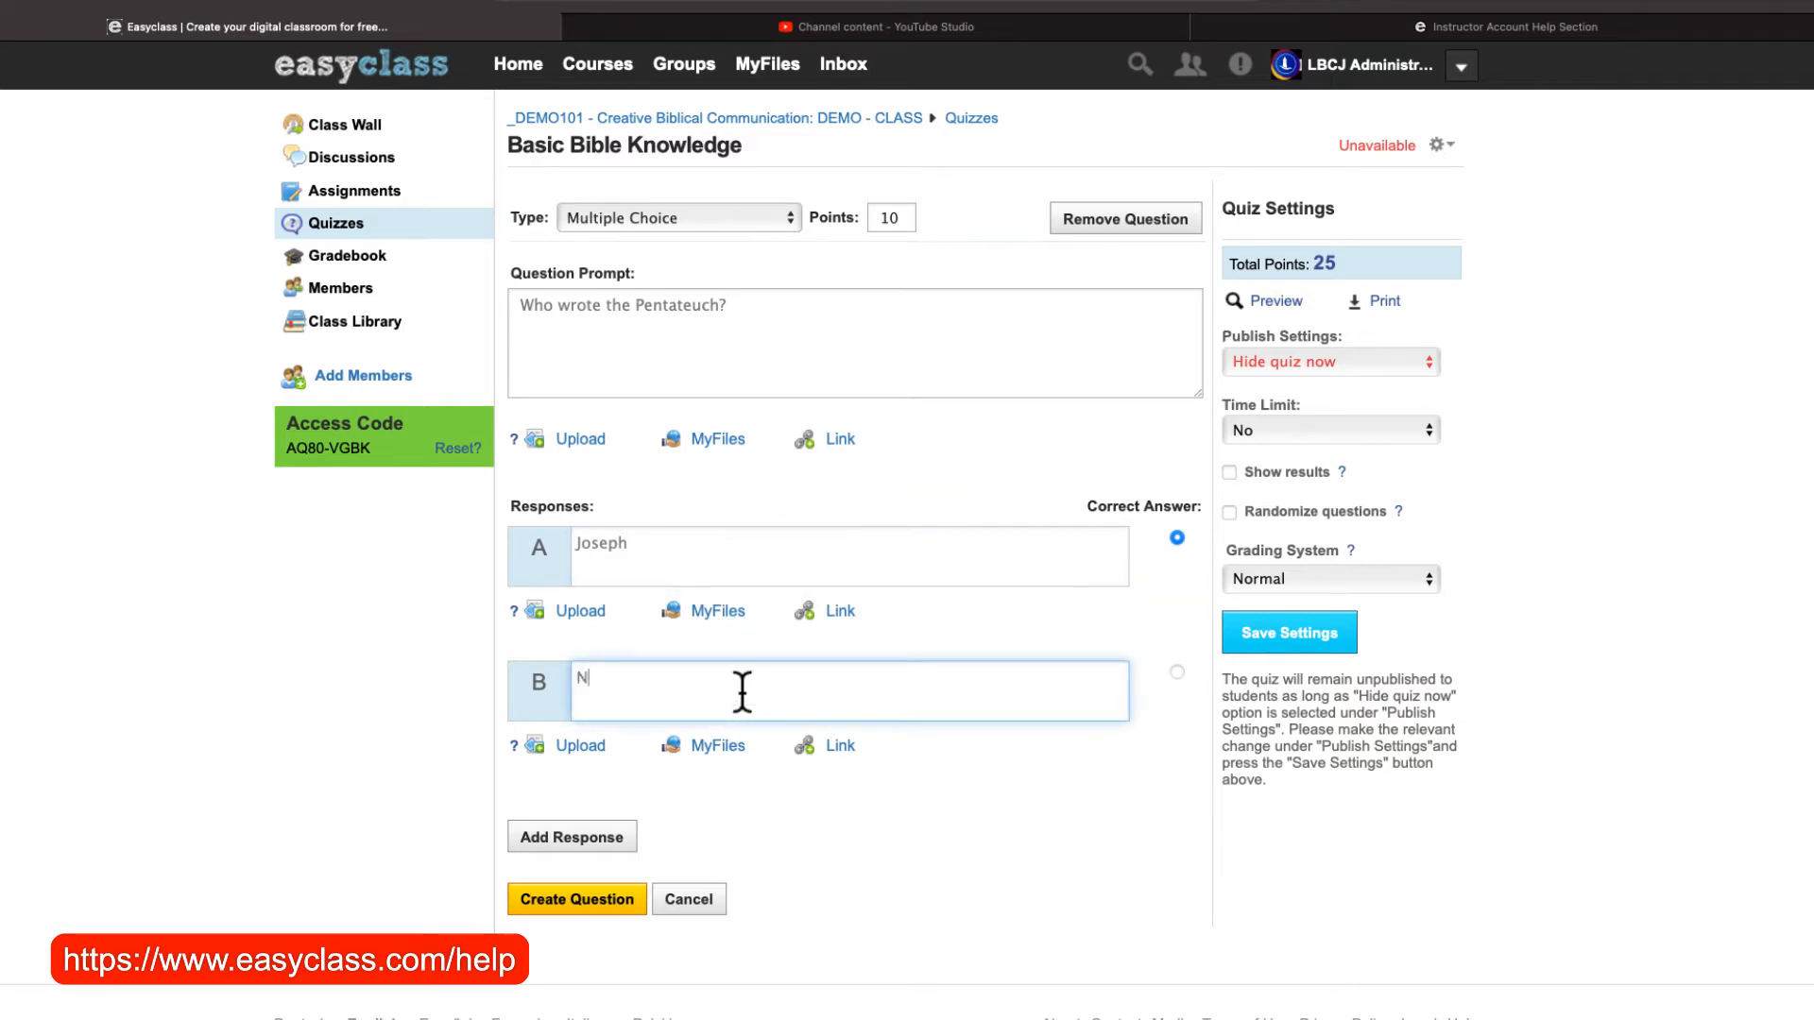
pyautogui.write('oah')
pyautogui.moveTo(512, 611)
pyautogui.click(590, 840)
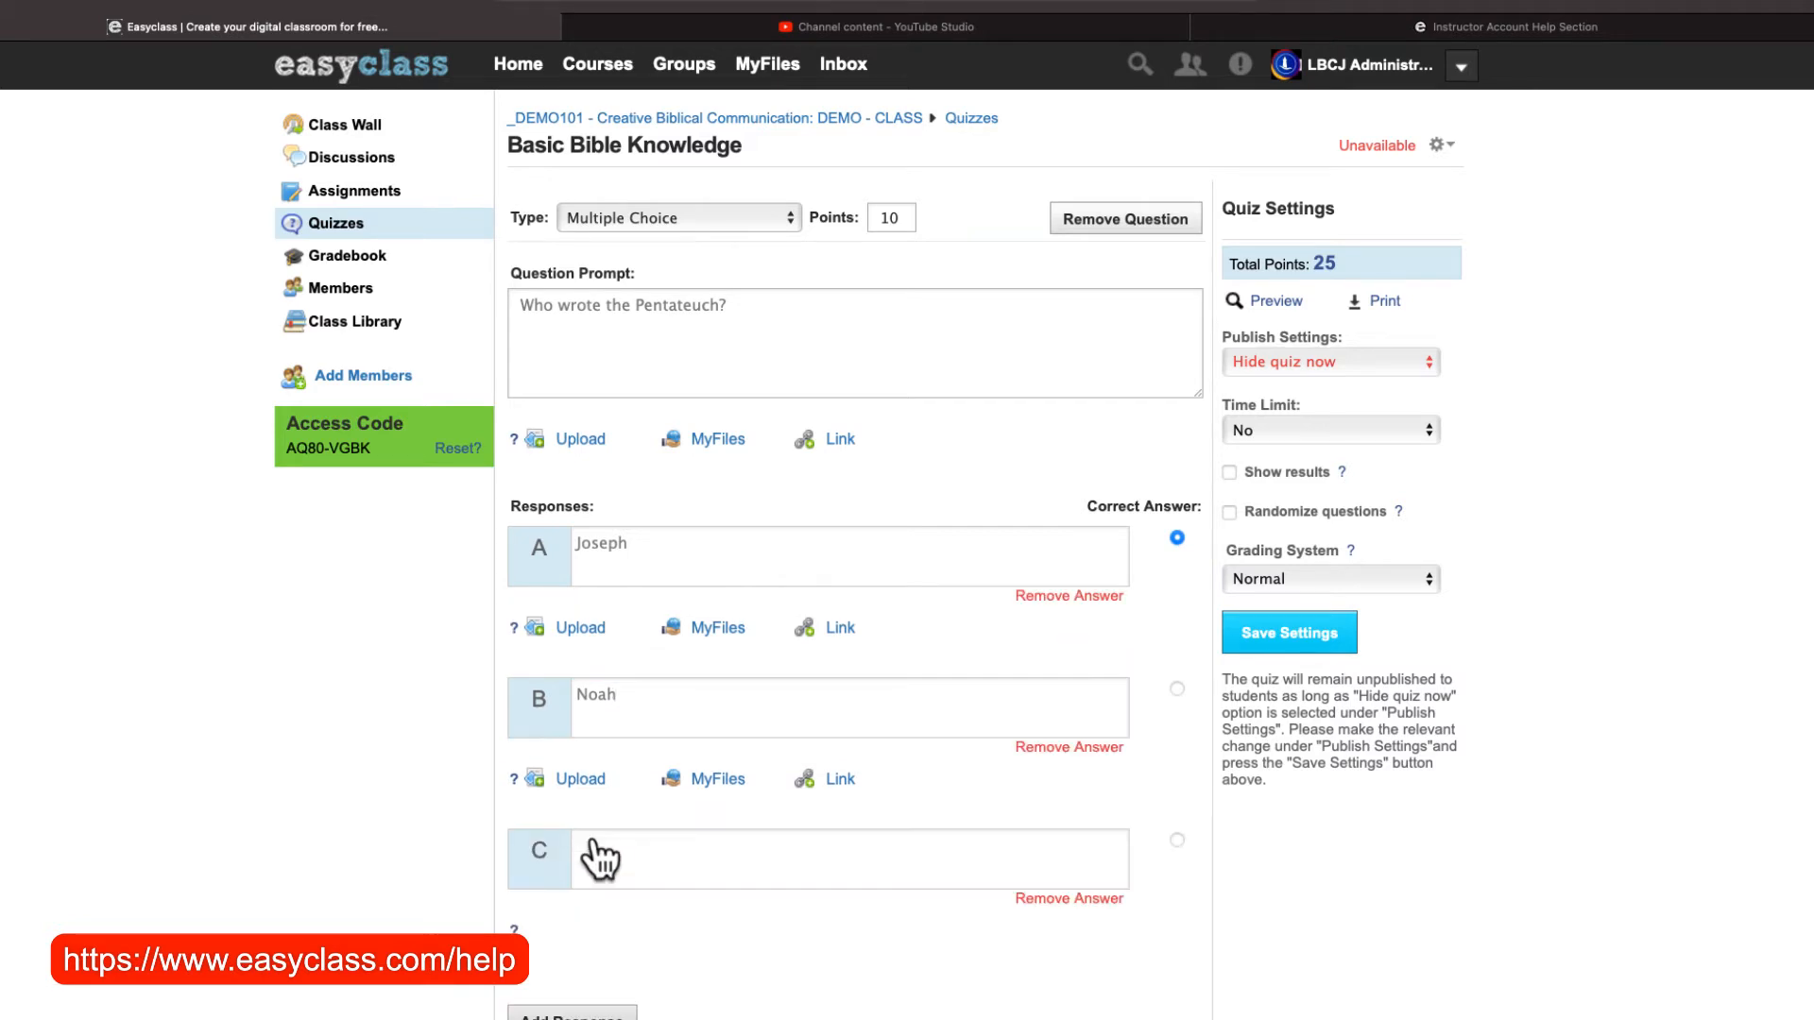
# Fill response C with 'Moses' and add option D 'None of the above'.
pyautogui.click(641, 860)
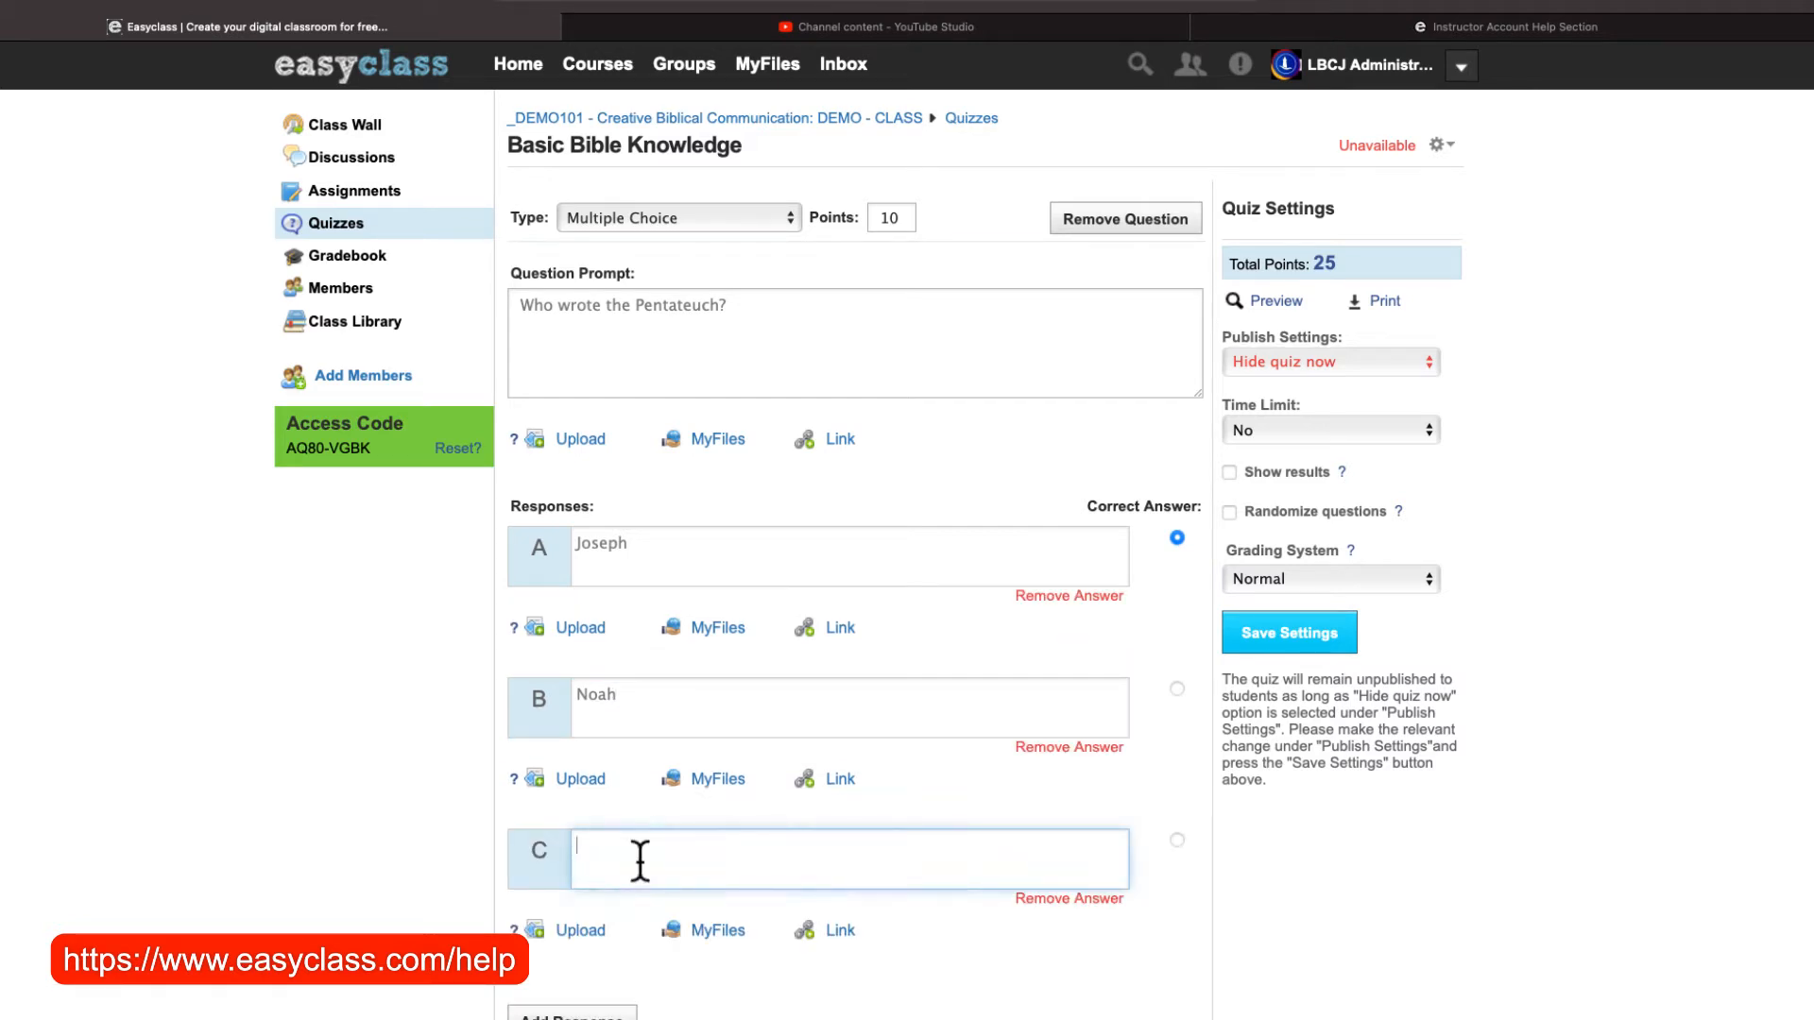
pyautogui.write('Moses')
pyautogui.scroll(-3, 641, 860)
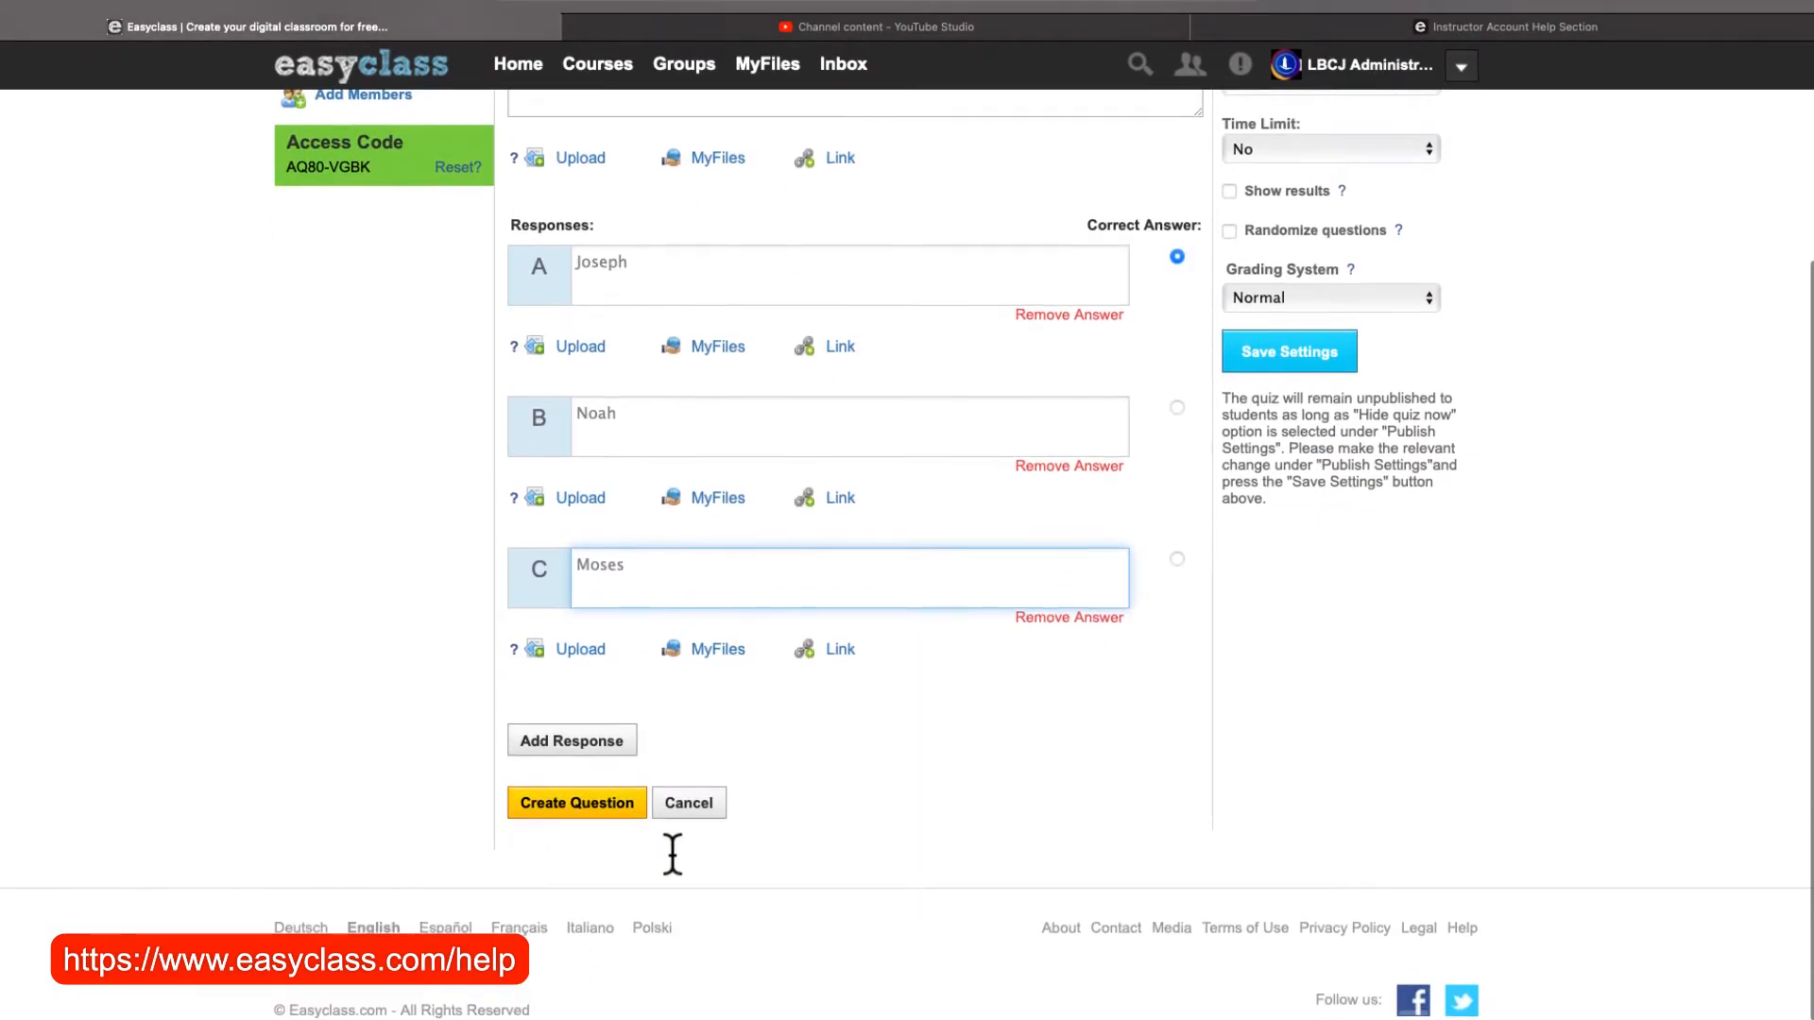
pyautogui.click(569, 746)
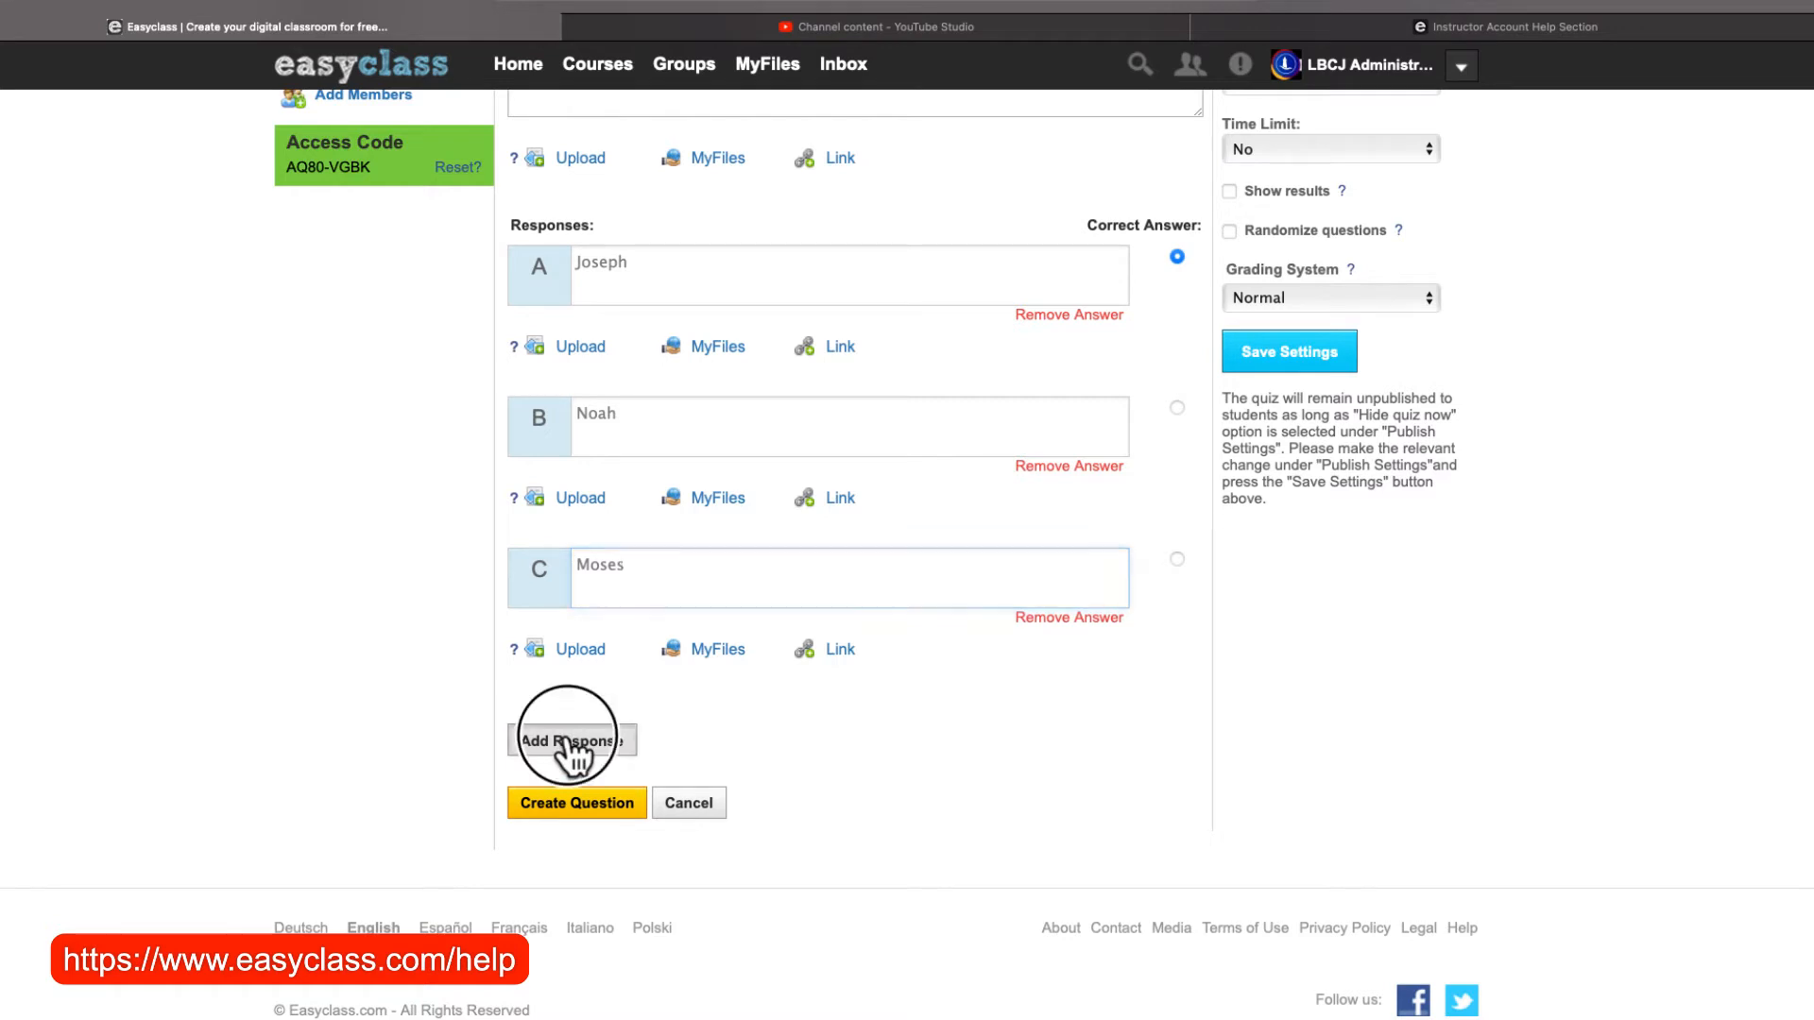
pyautogui.click(633, 725)
pyautogui.write('N')
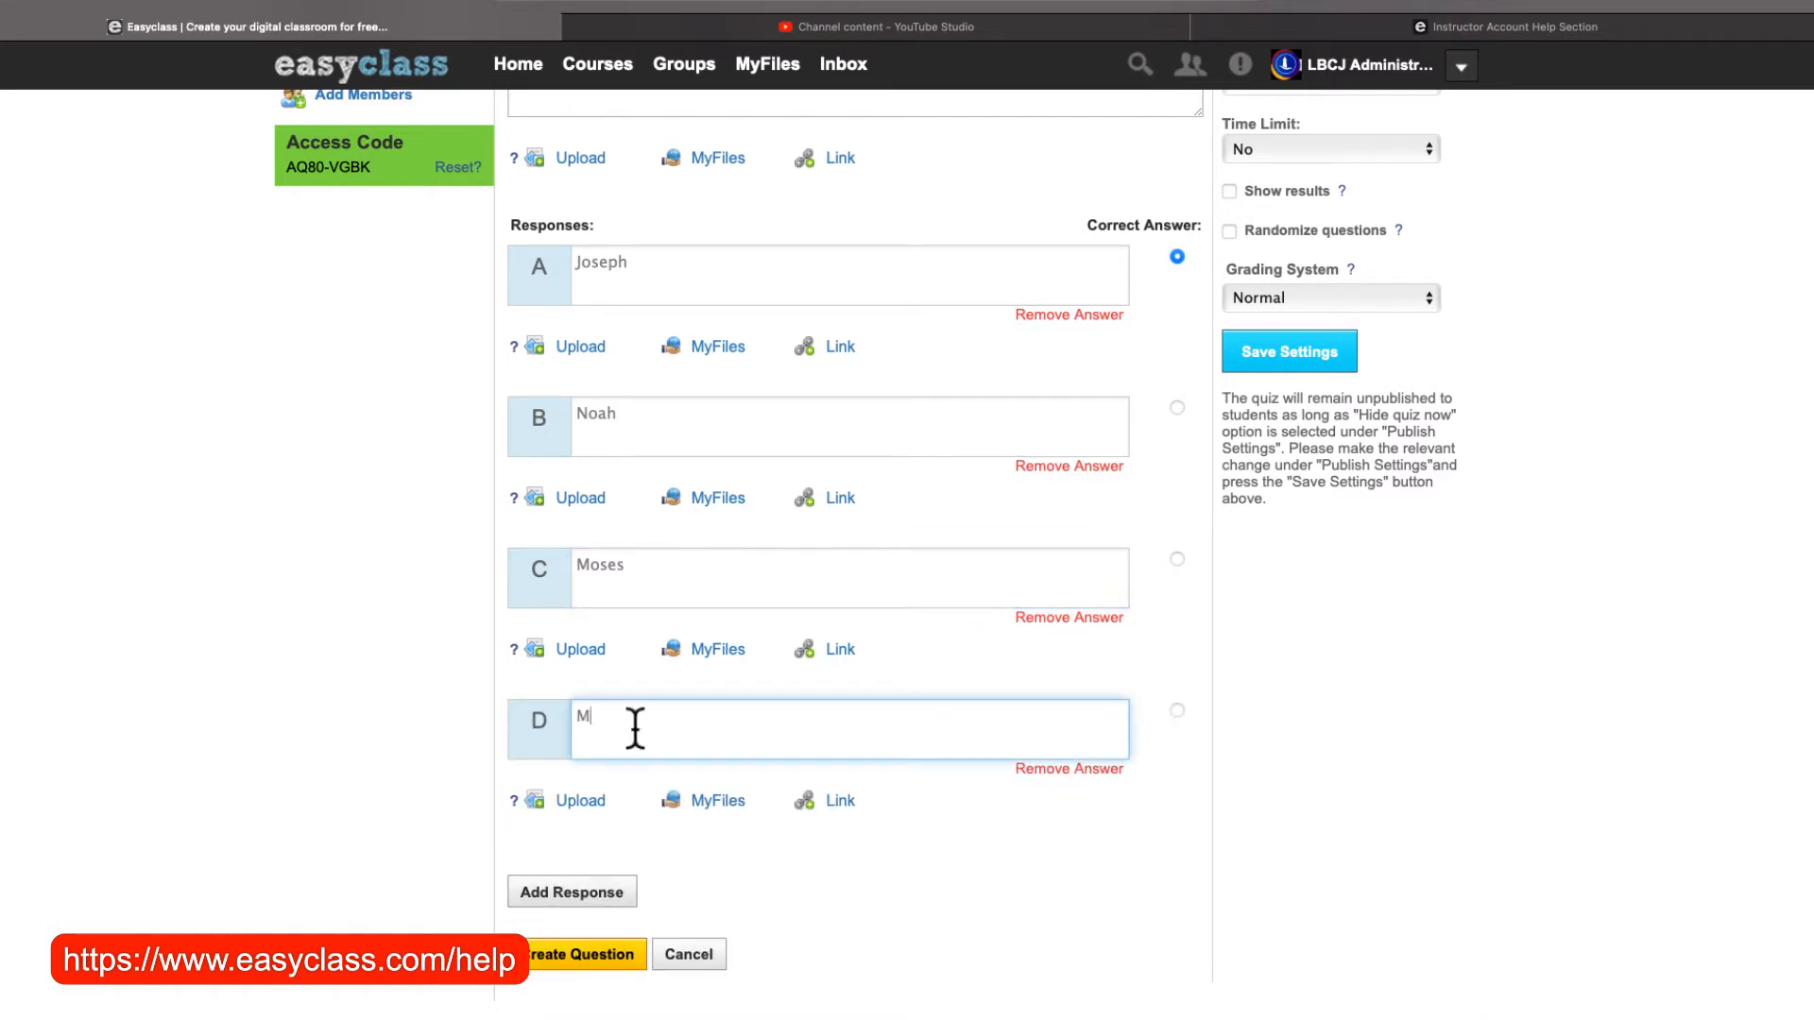
pyautogui.press('BackSpace')
pyautogui.write('None of the above')
pyautogui.click(1176, 253)
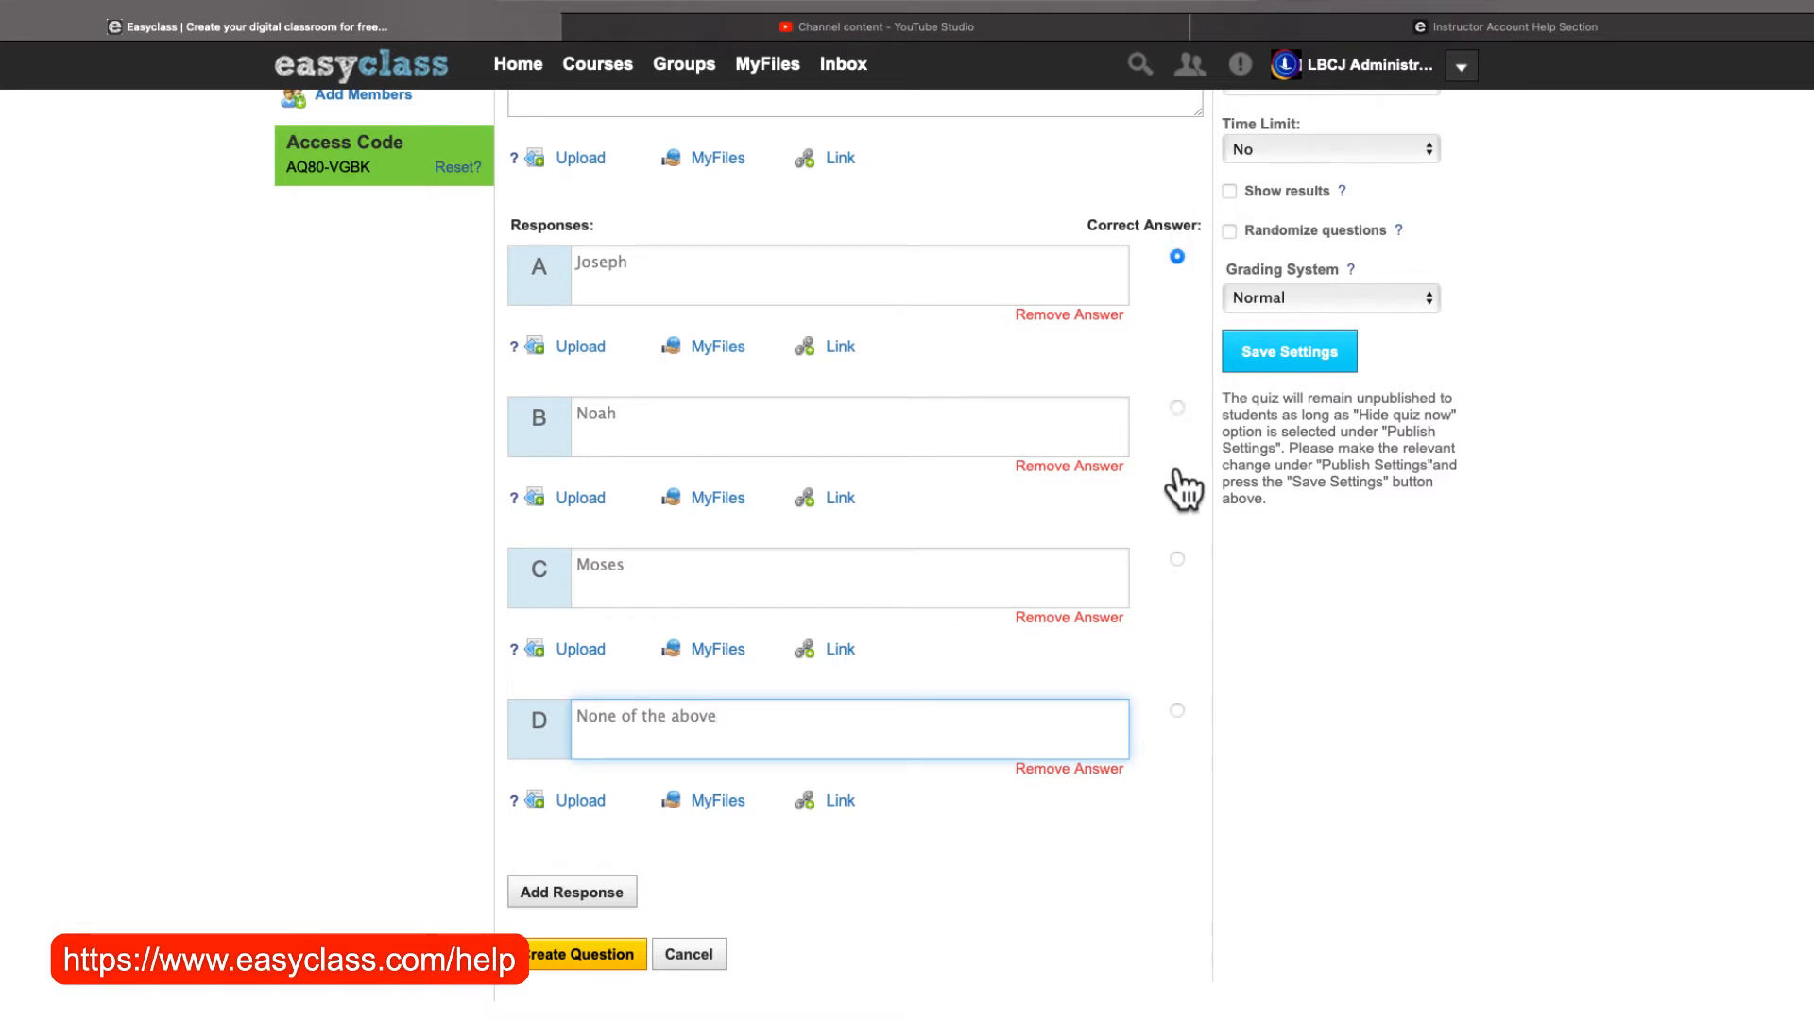
# Mark Moses as correct, set the question to 25 points, and save it.
pyautogui.click(1176, 560)
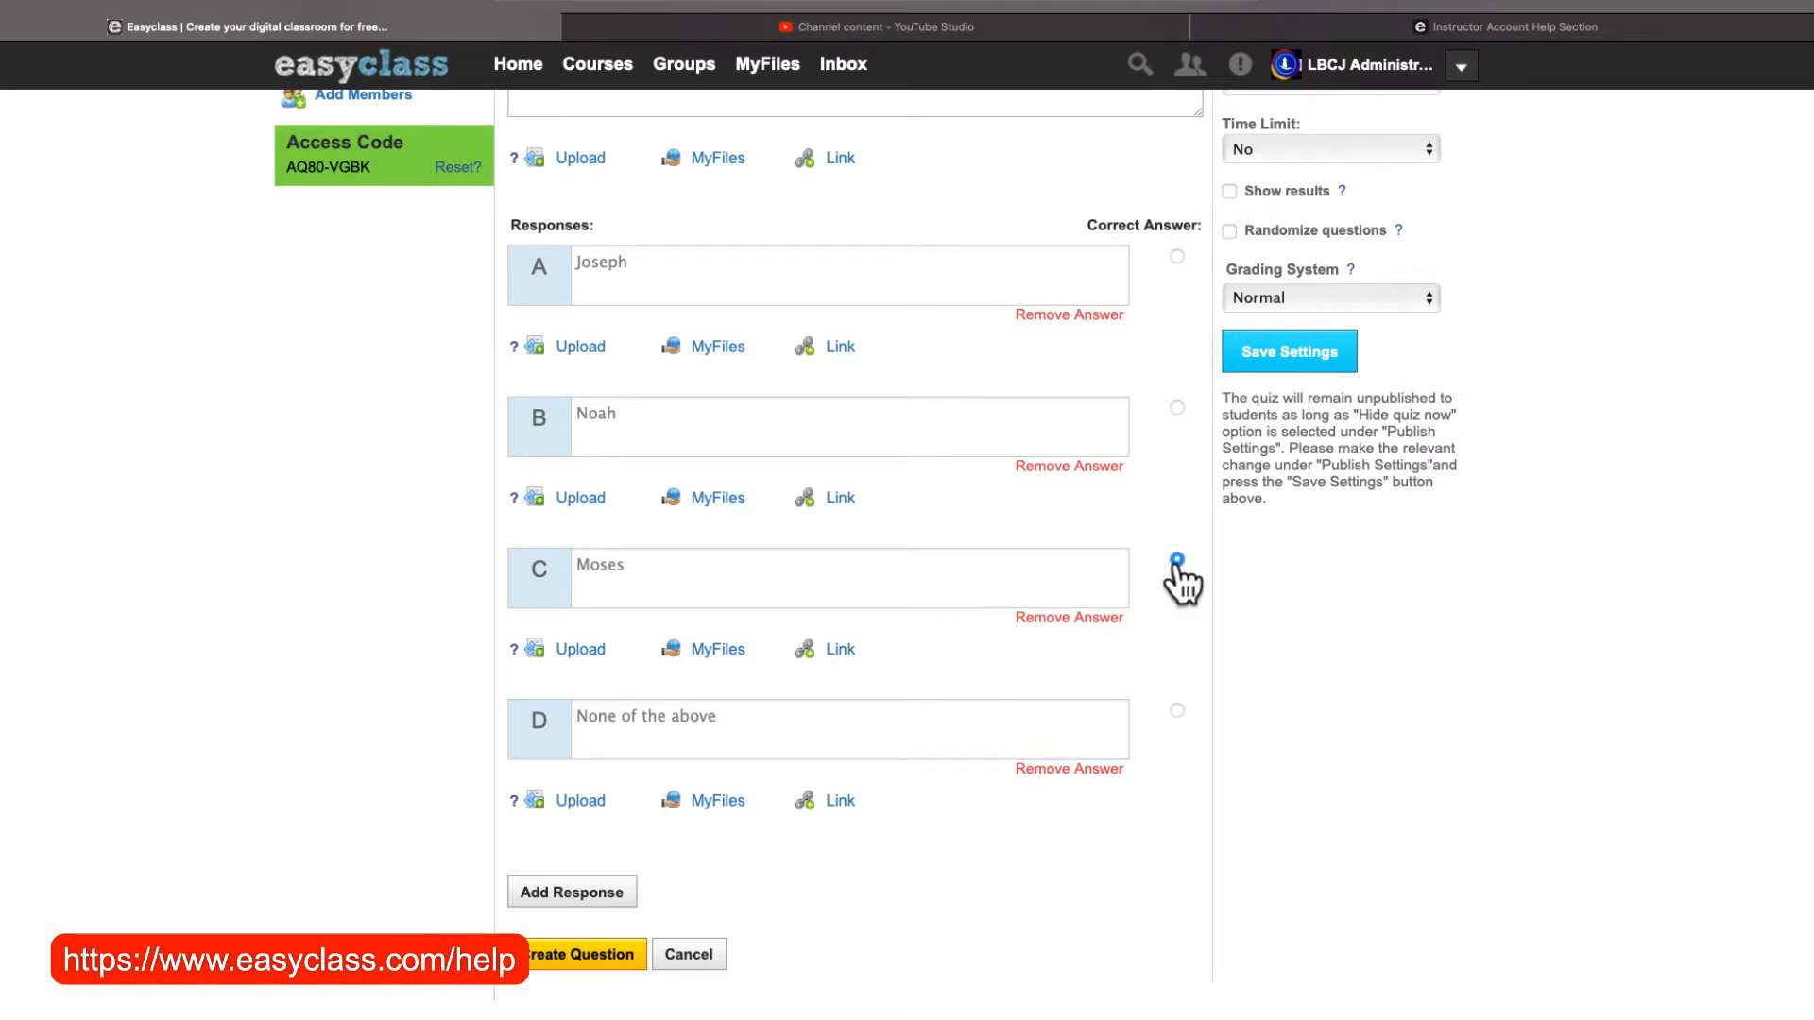
pyautogui.scroll(-1, 898, 883)
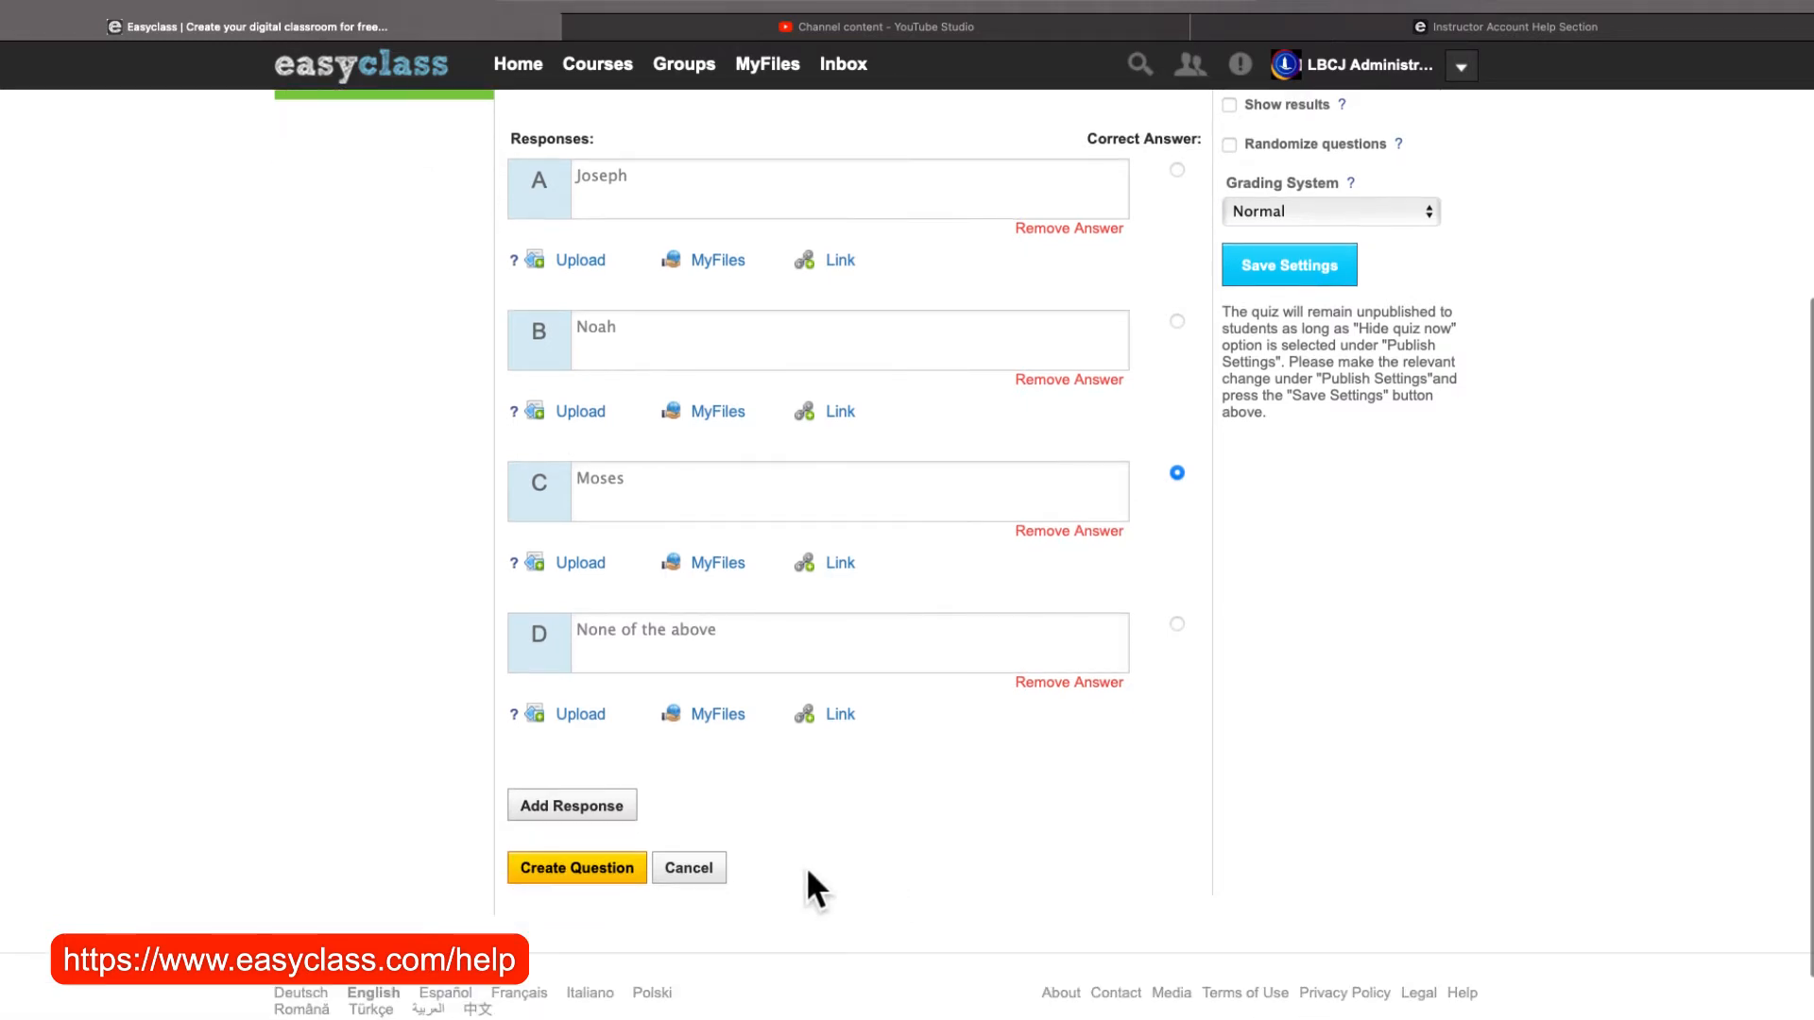
pyautogui.click(583, 873)
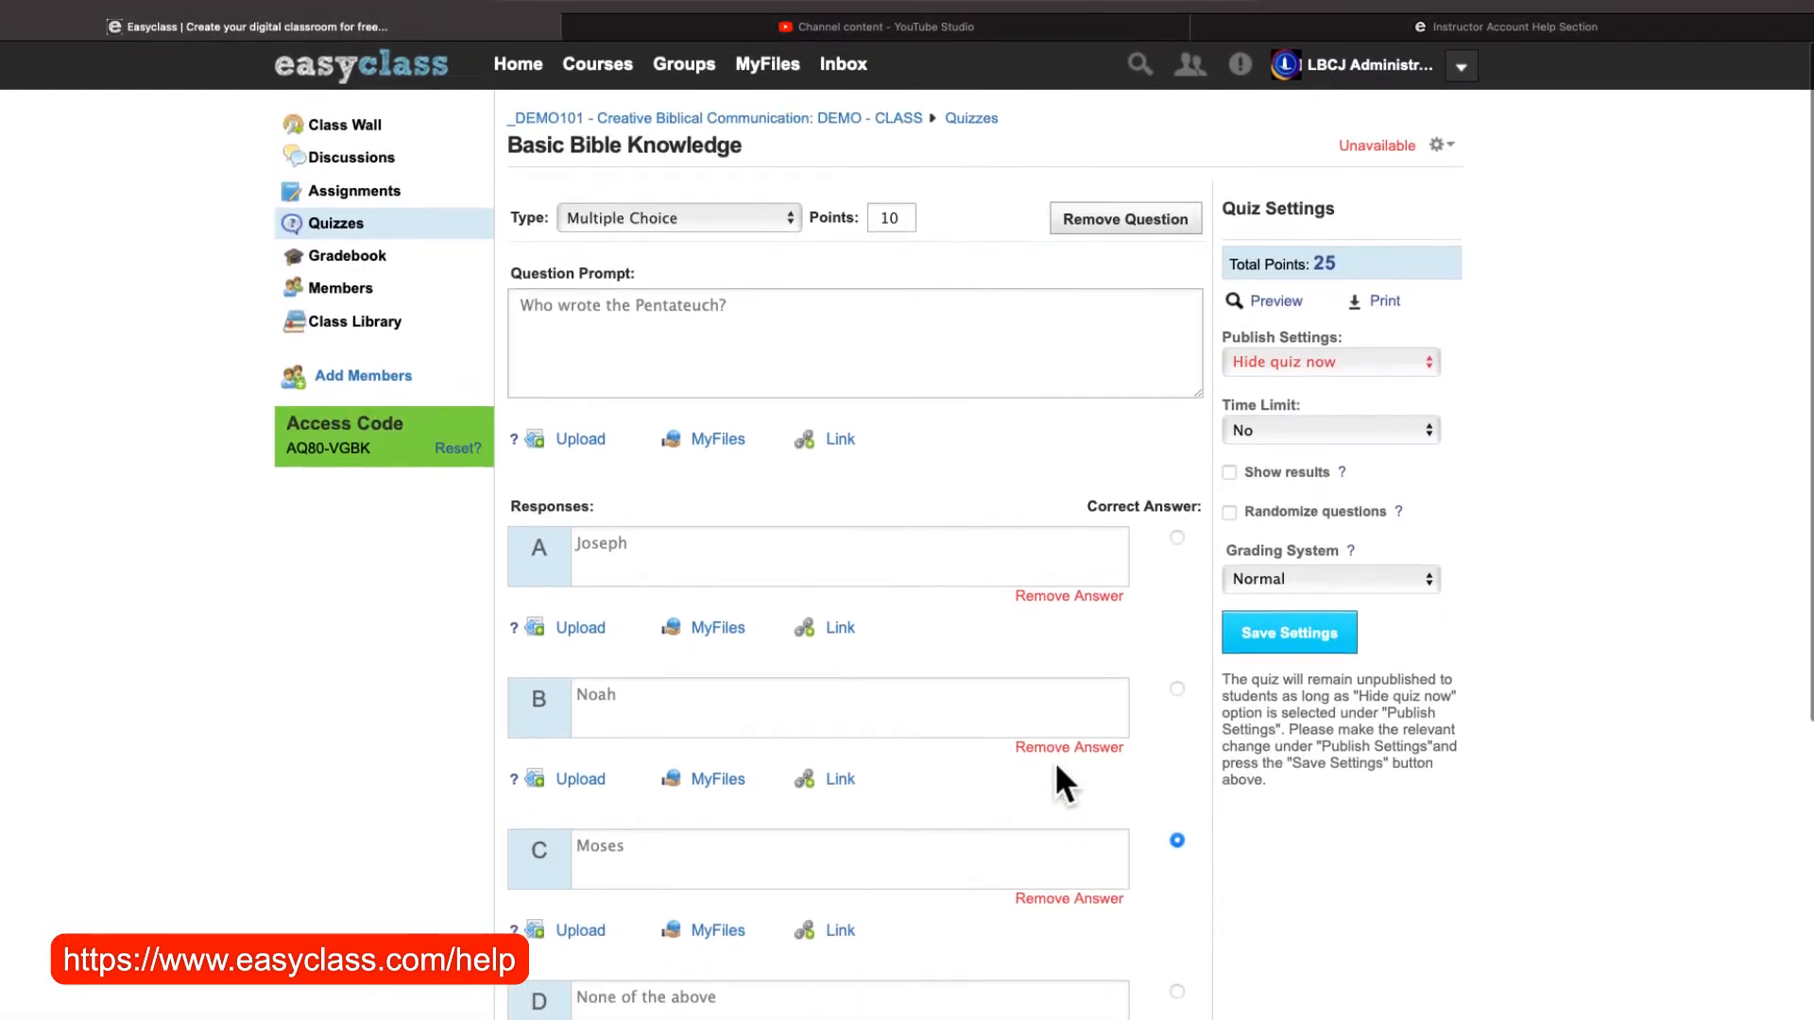
pyautogui.doubleClick(895, 217)
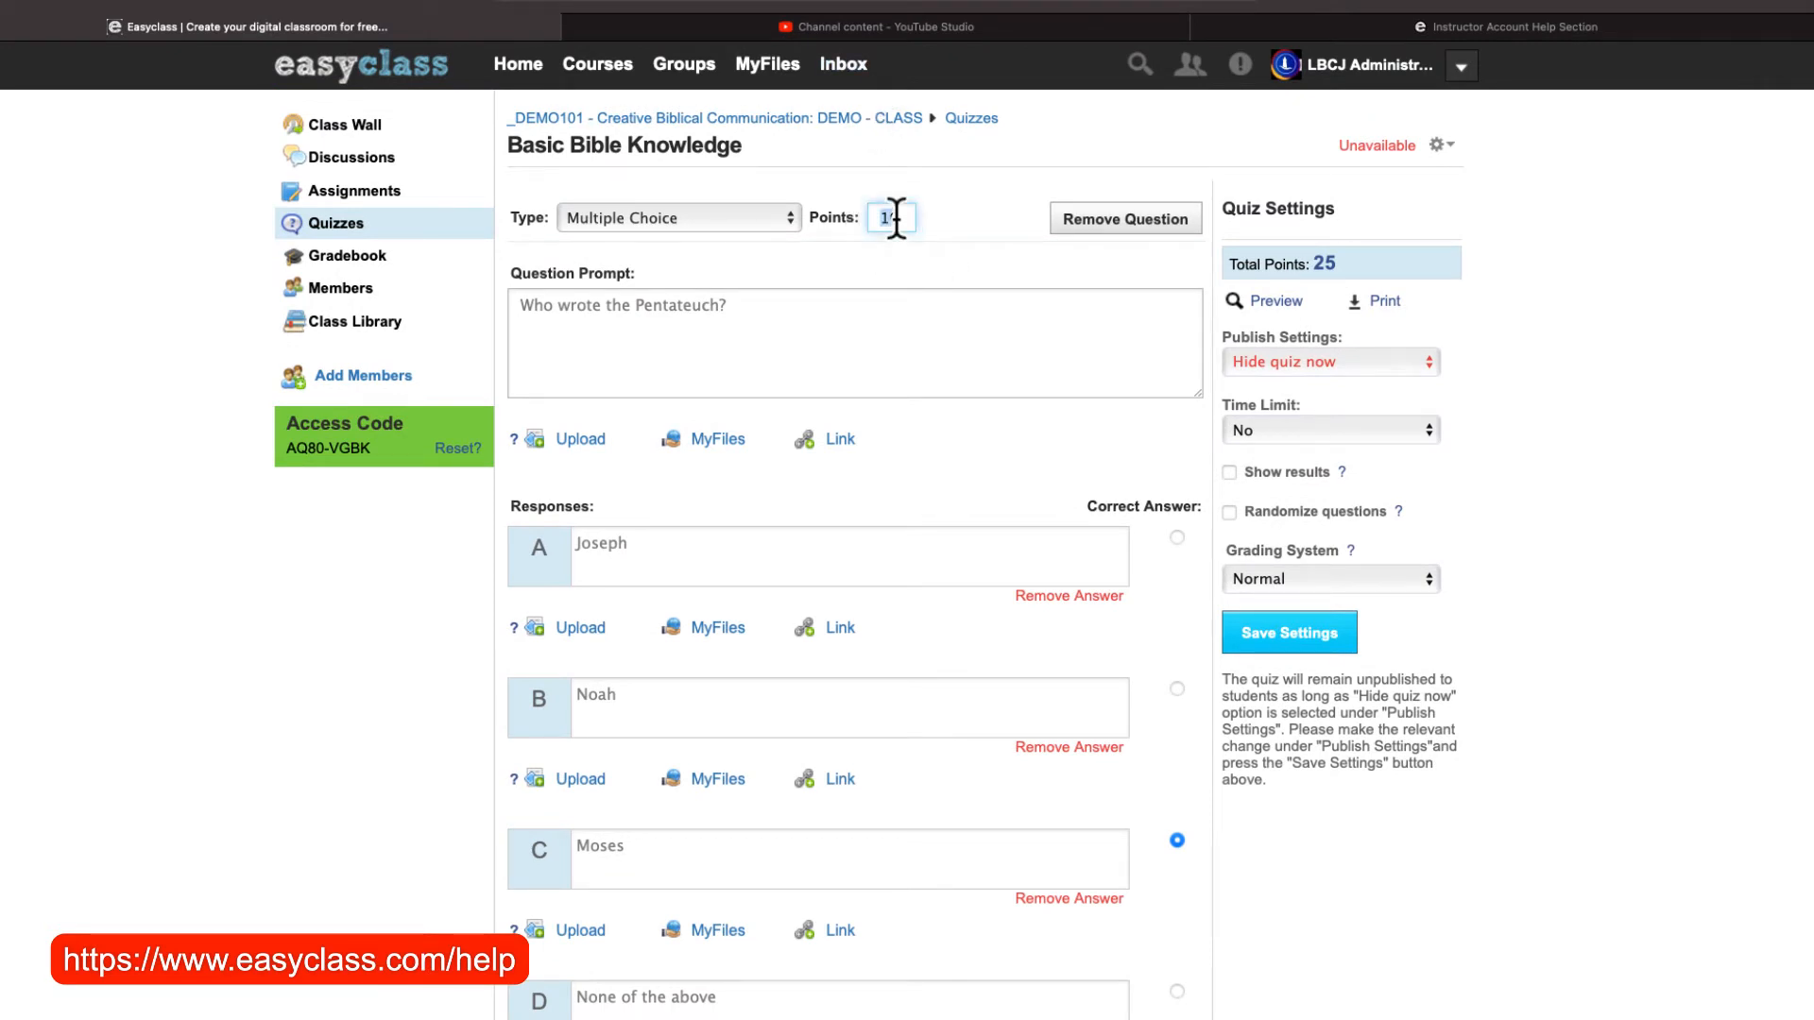
pyautogui.write('25')
pyautogui.scroll(-5, 947, 388)
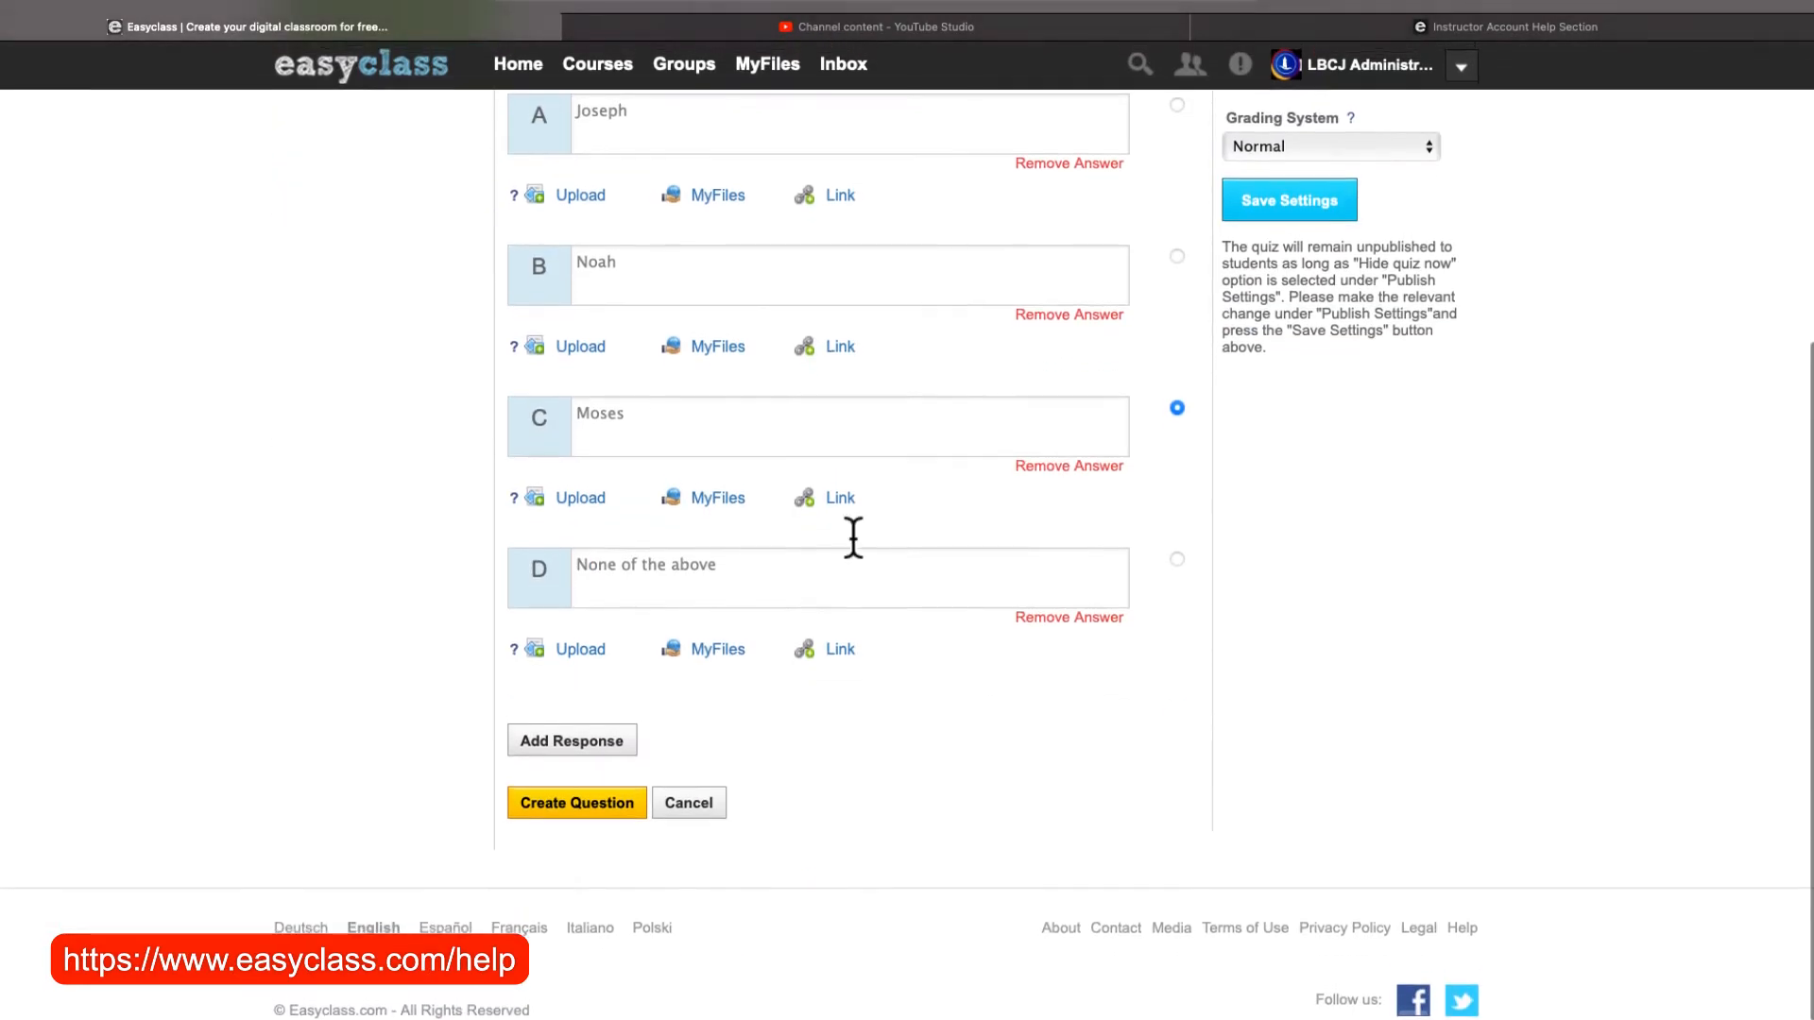
pyautogui.click(587, 806)
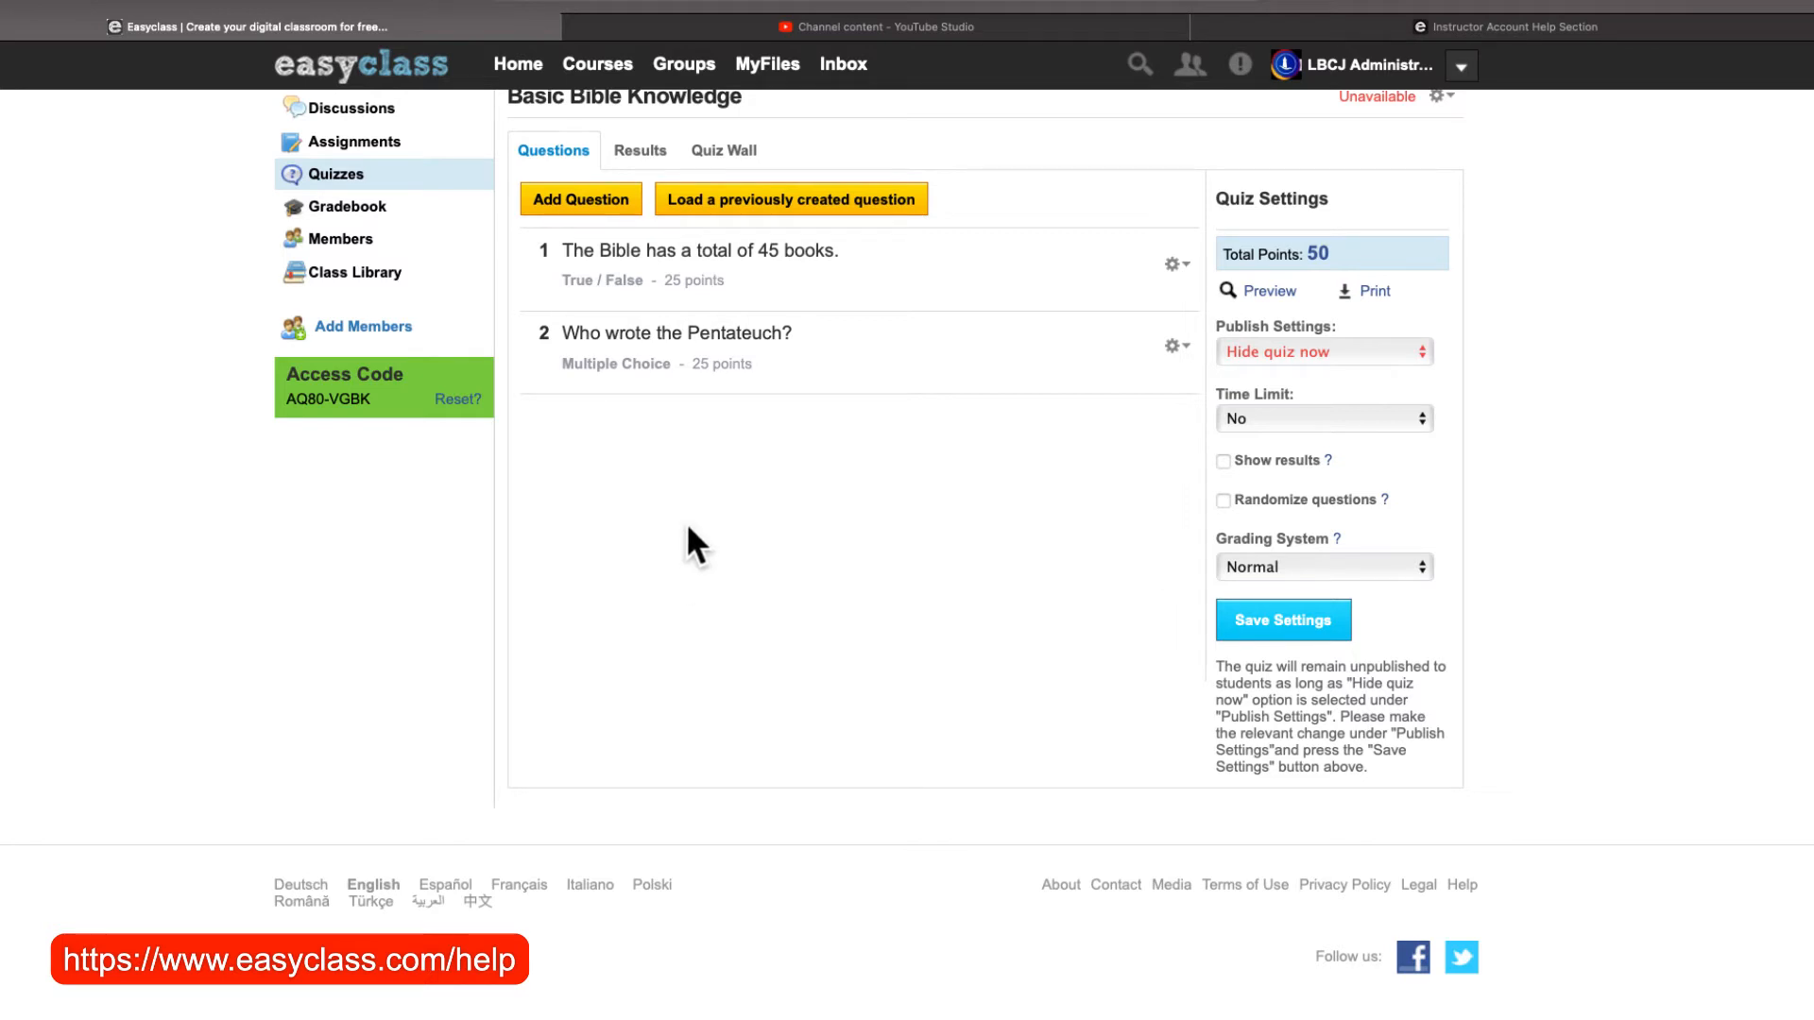
# Add a short-answer essay question 'Explain how the Bible came about.'.
pyautogui.click(616, 209)
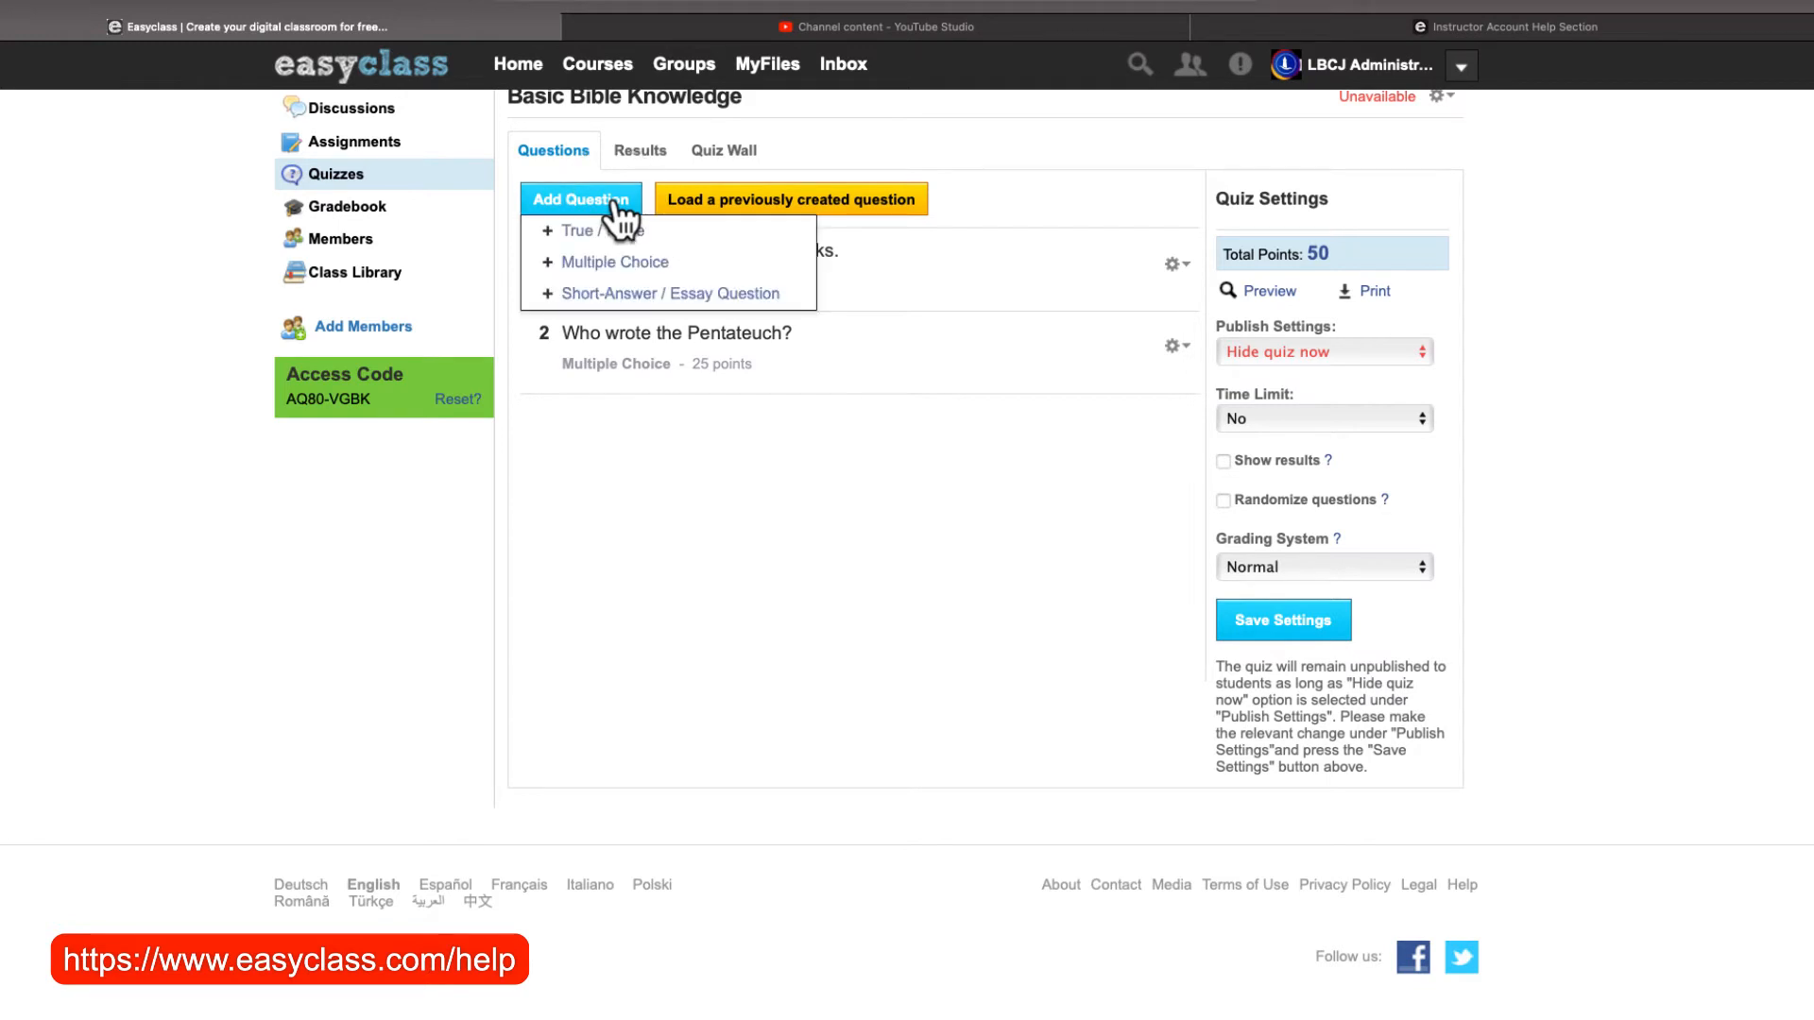
pyautogui.click(616, 295)
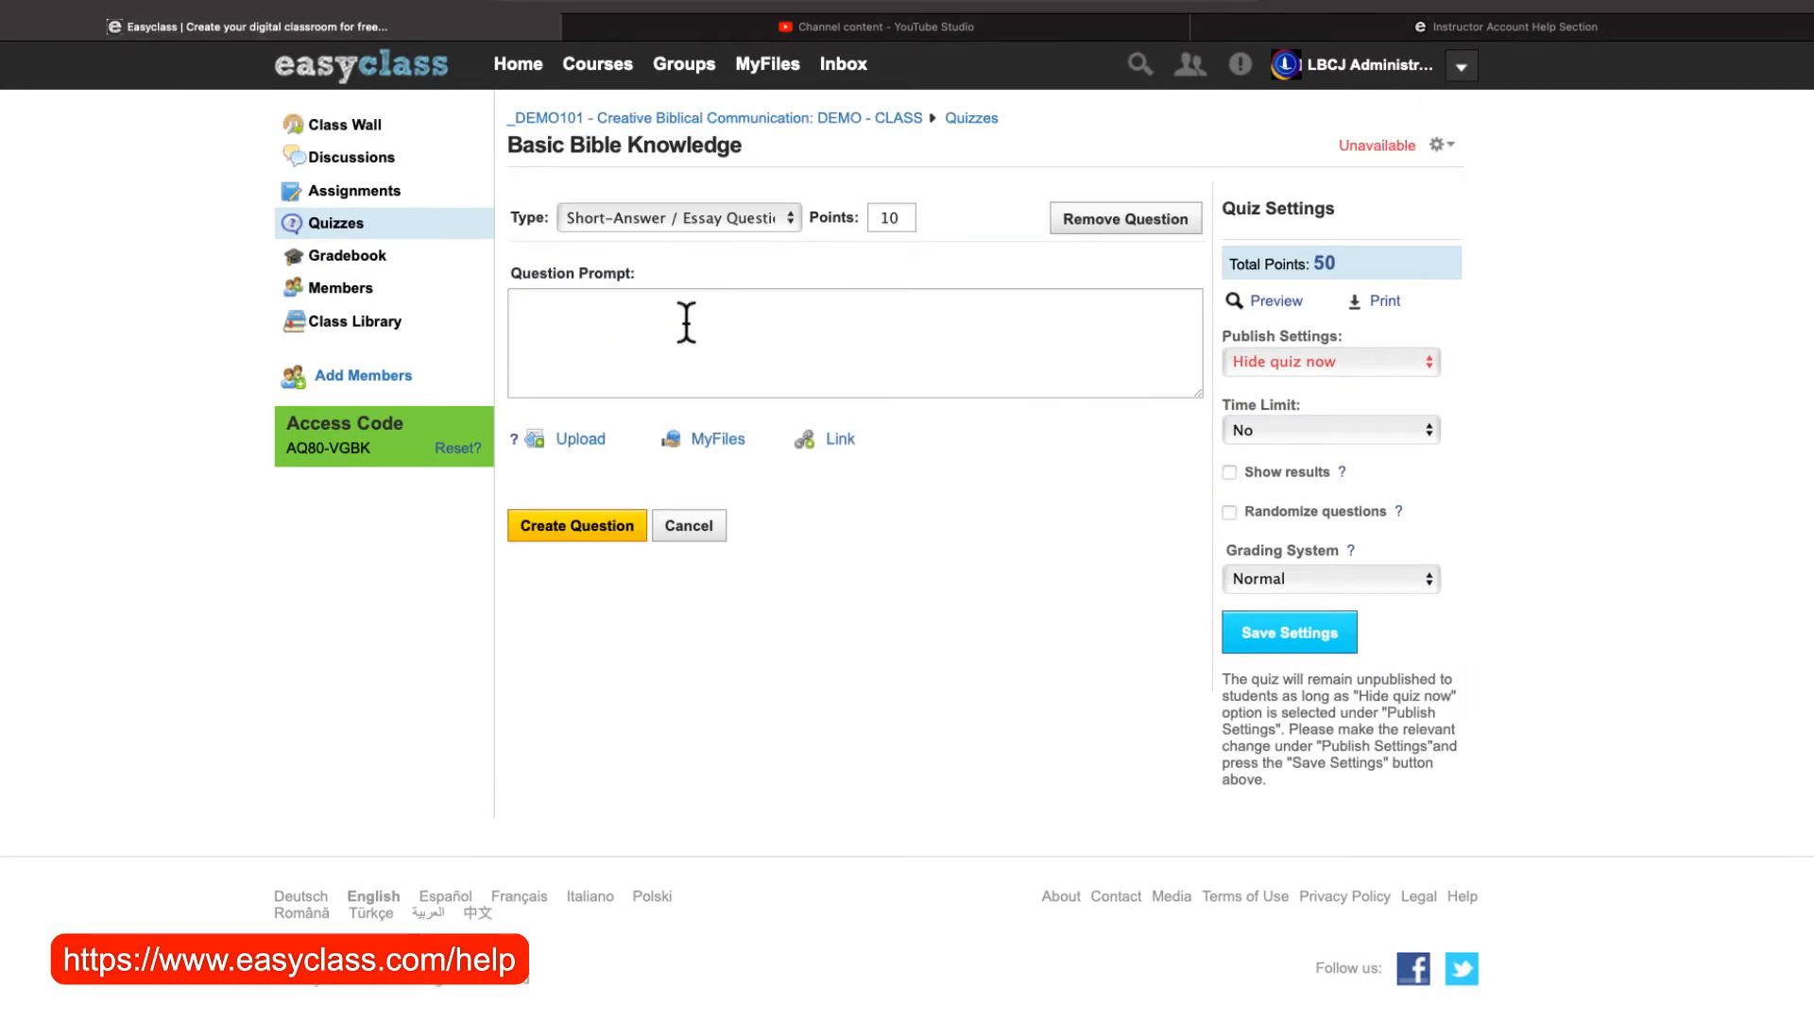
pyautogui.scroll(-1, 686, 322)
pyautogui.click(686, 323)
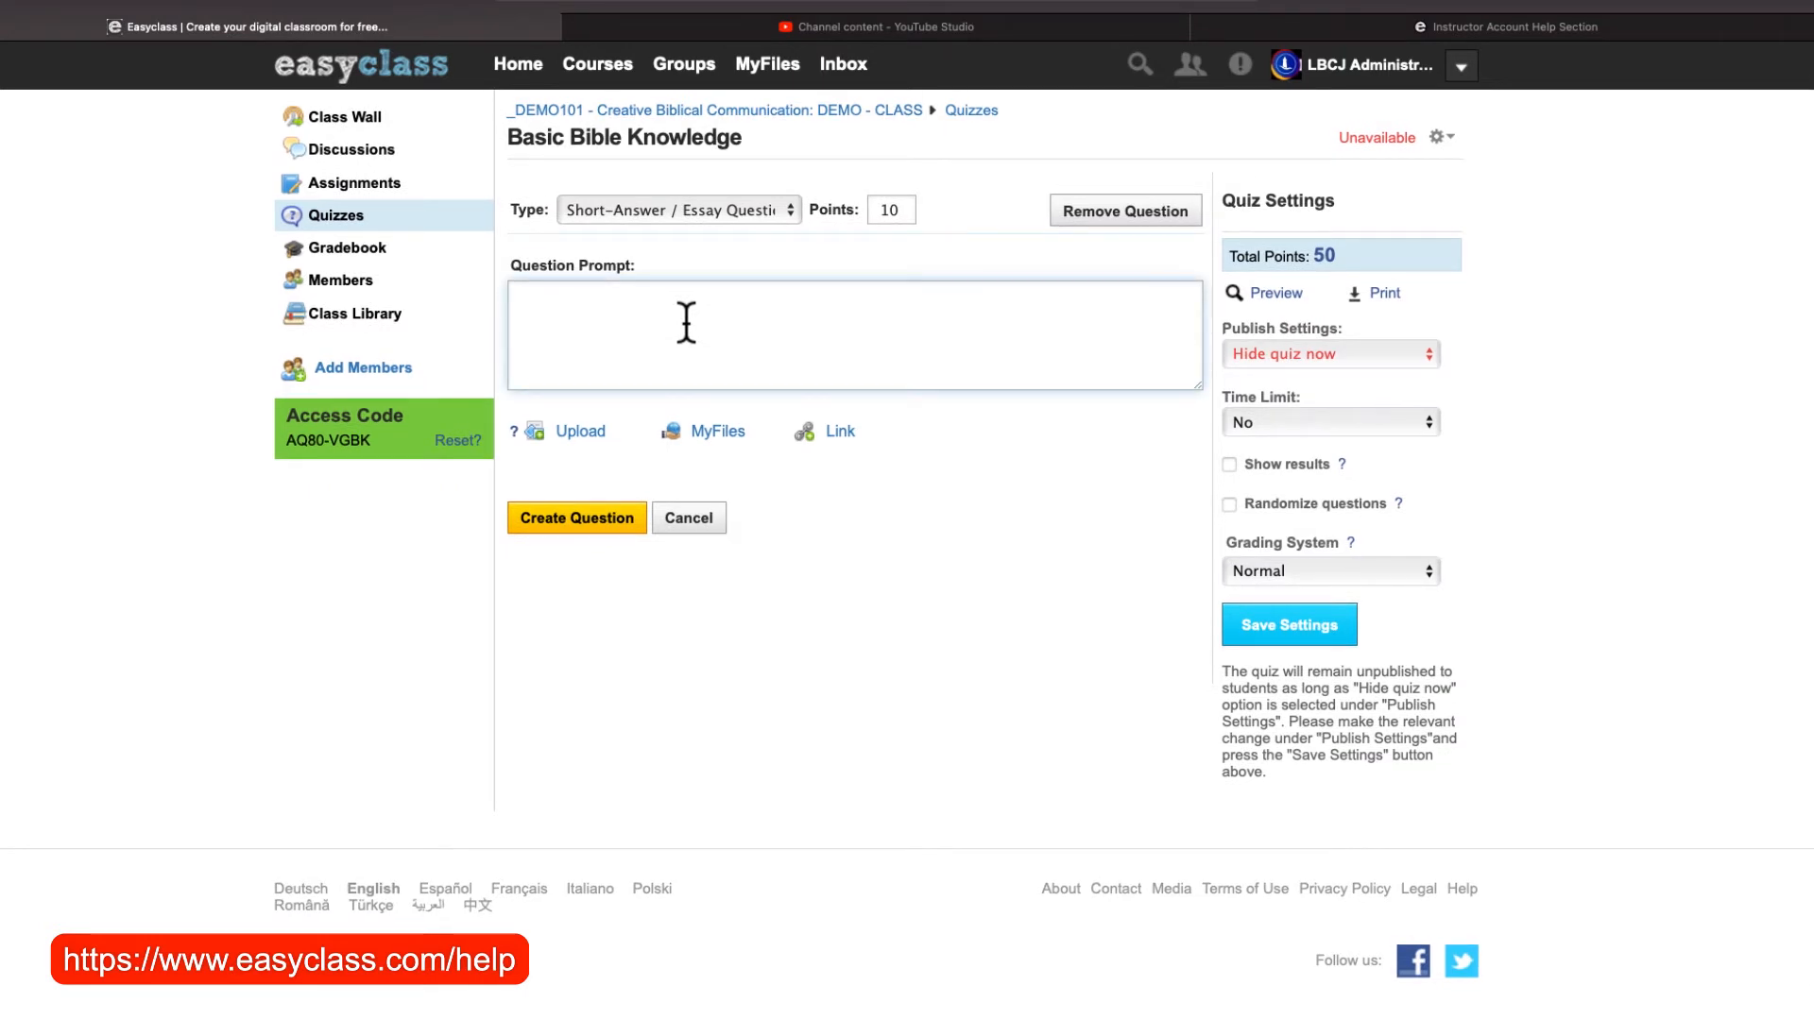
pyautogui.write('Explain how th')
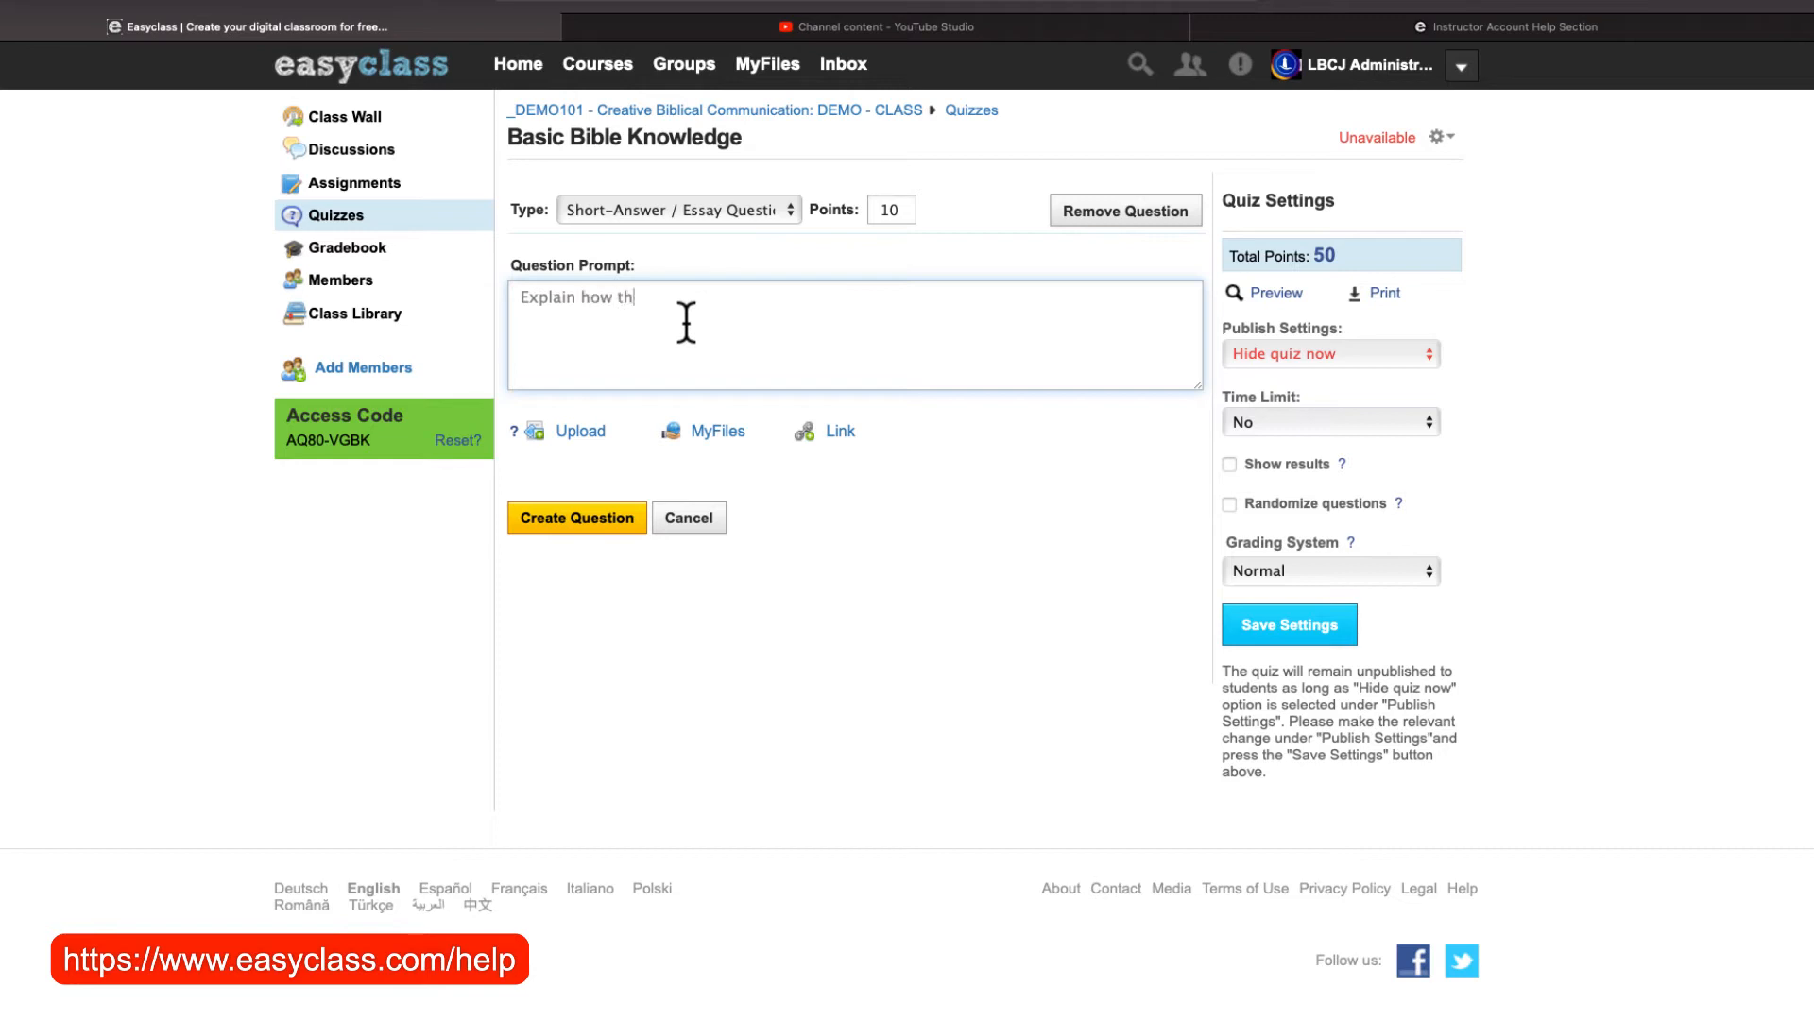
pyautogui.write('e Bible came about.')
# Set the essay question to 50 points and save it.
pyautogui.doubleClick(899, 209)
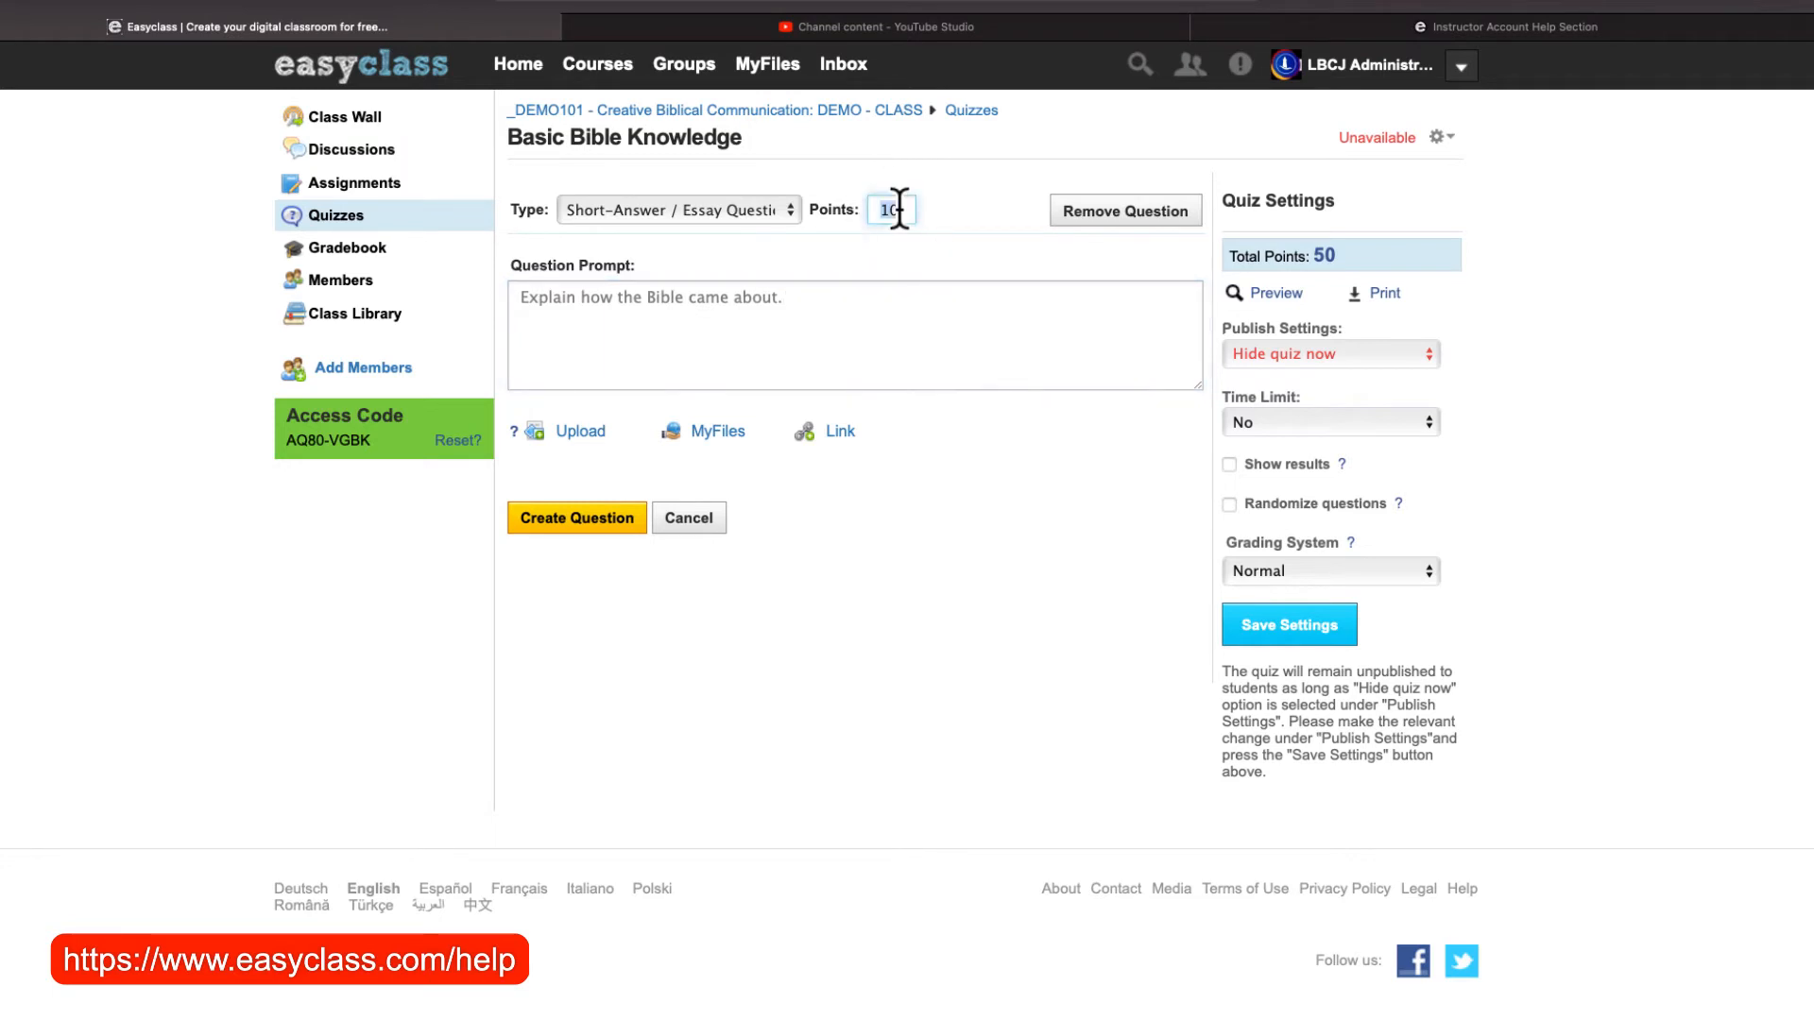
pyautogui.write('50')
pyautogui.scroll(-1, 849, 218)
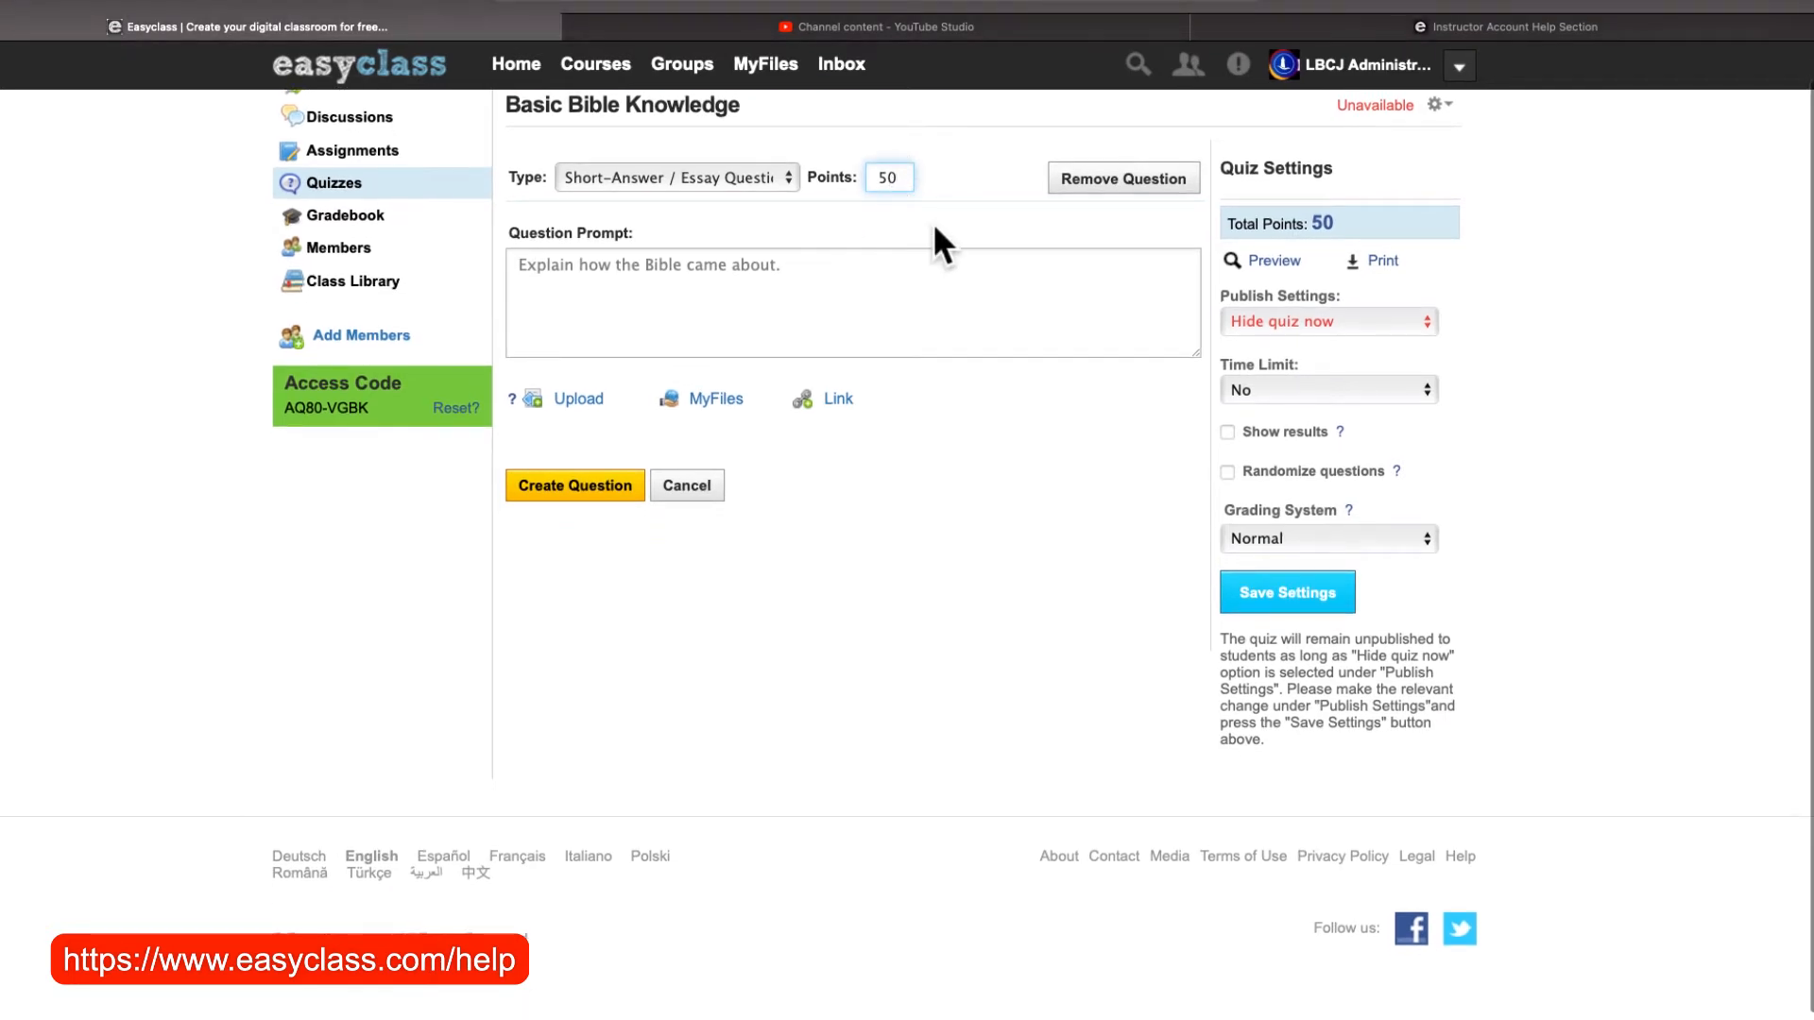
pyautogui.scroll(-1, 932, 223)
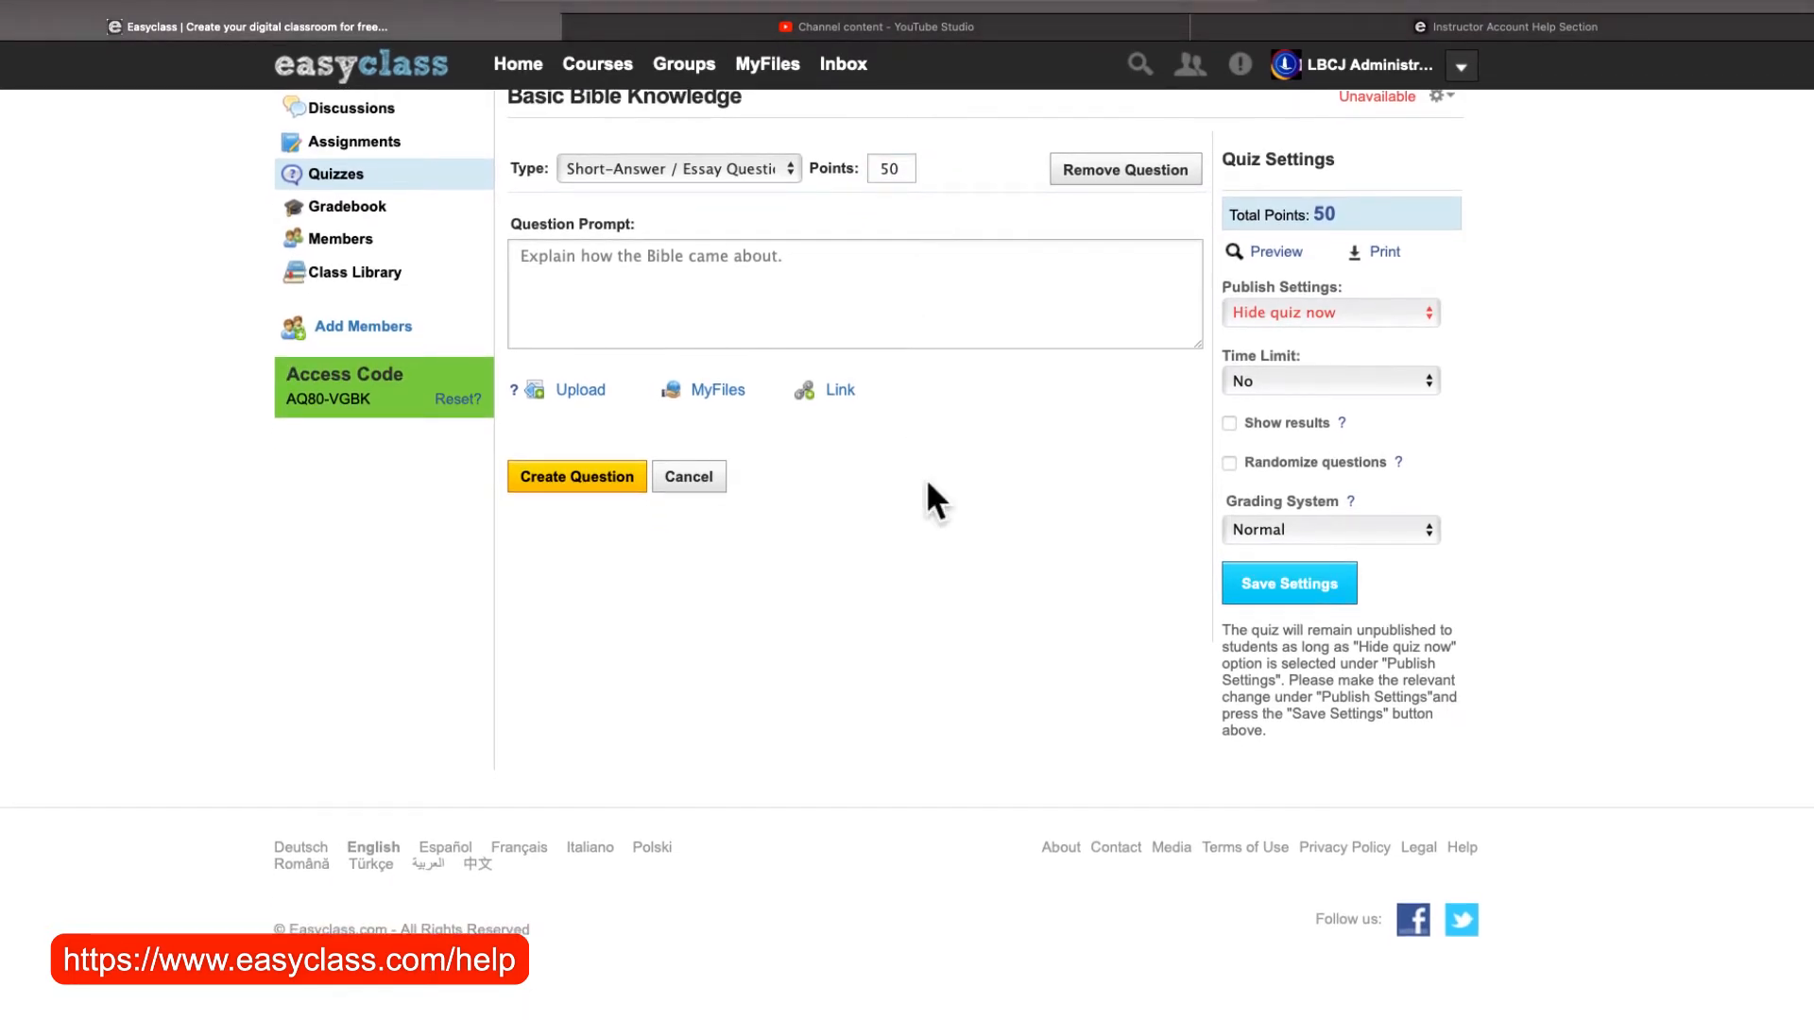
pyautogui.scroll(1, 927, 484)
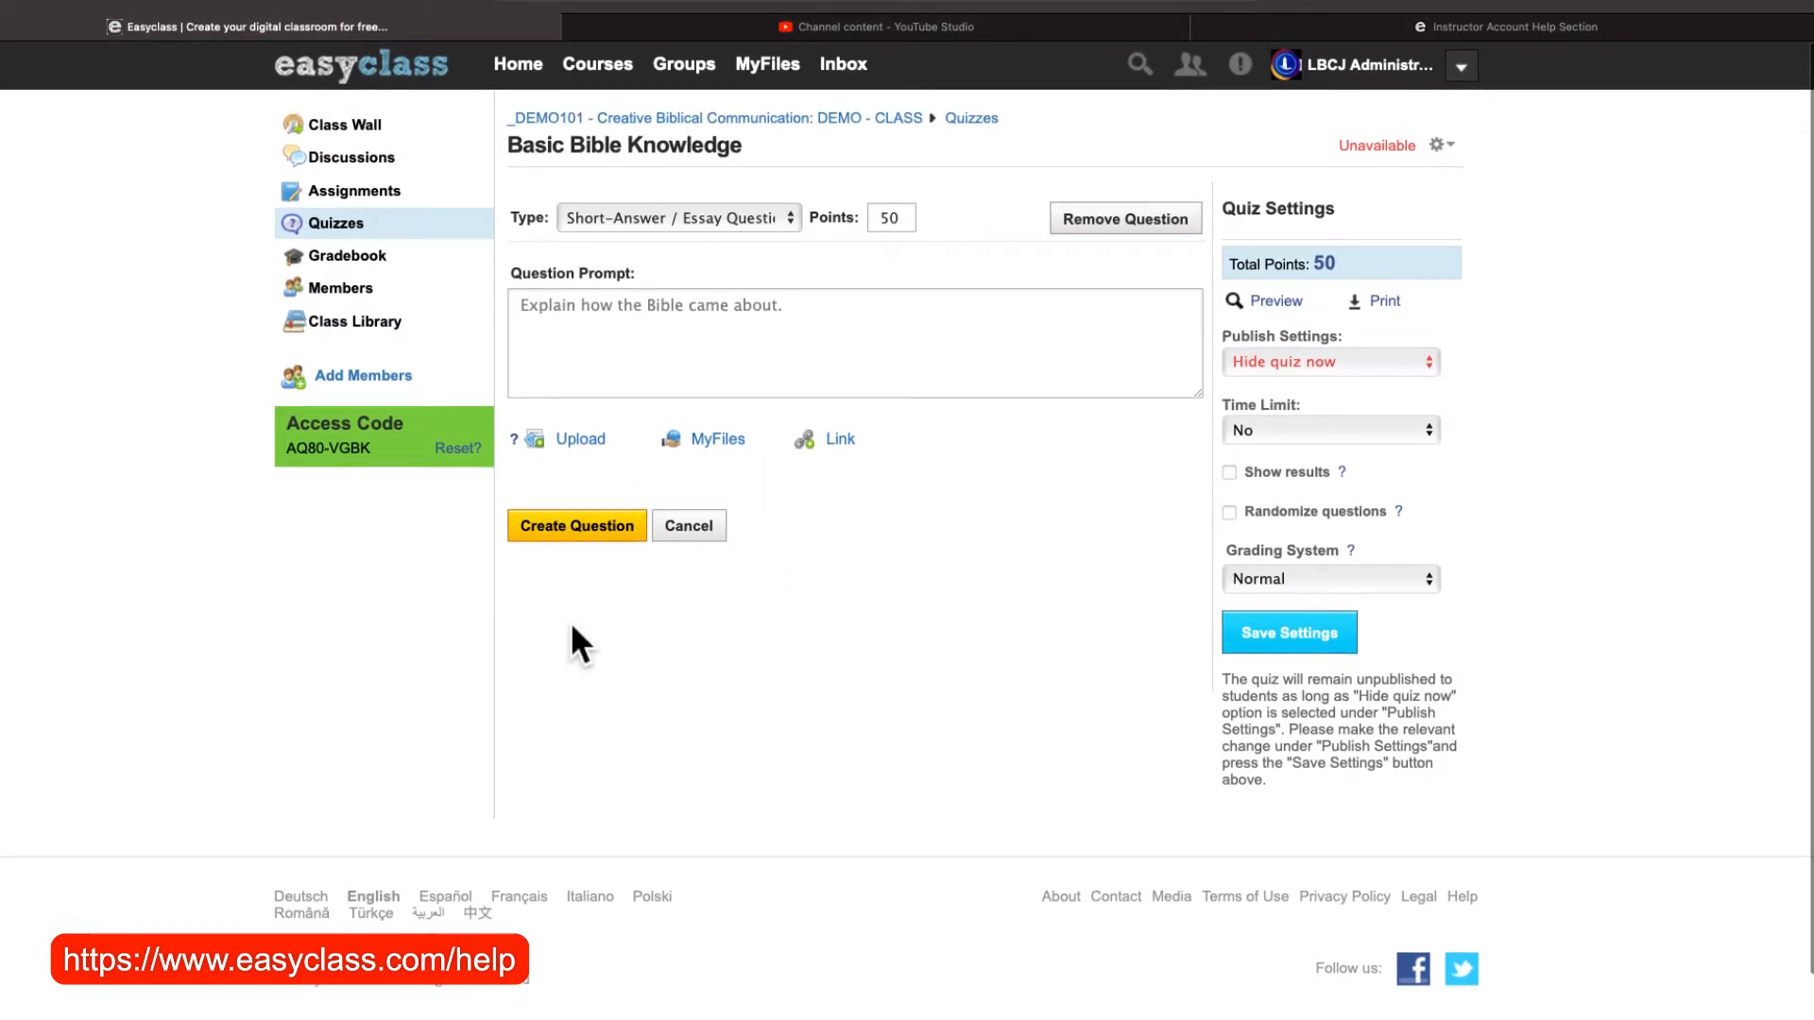
pyautogui.click(575, 526)
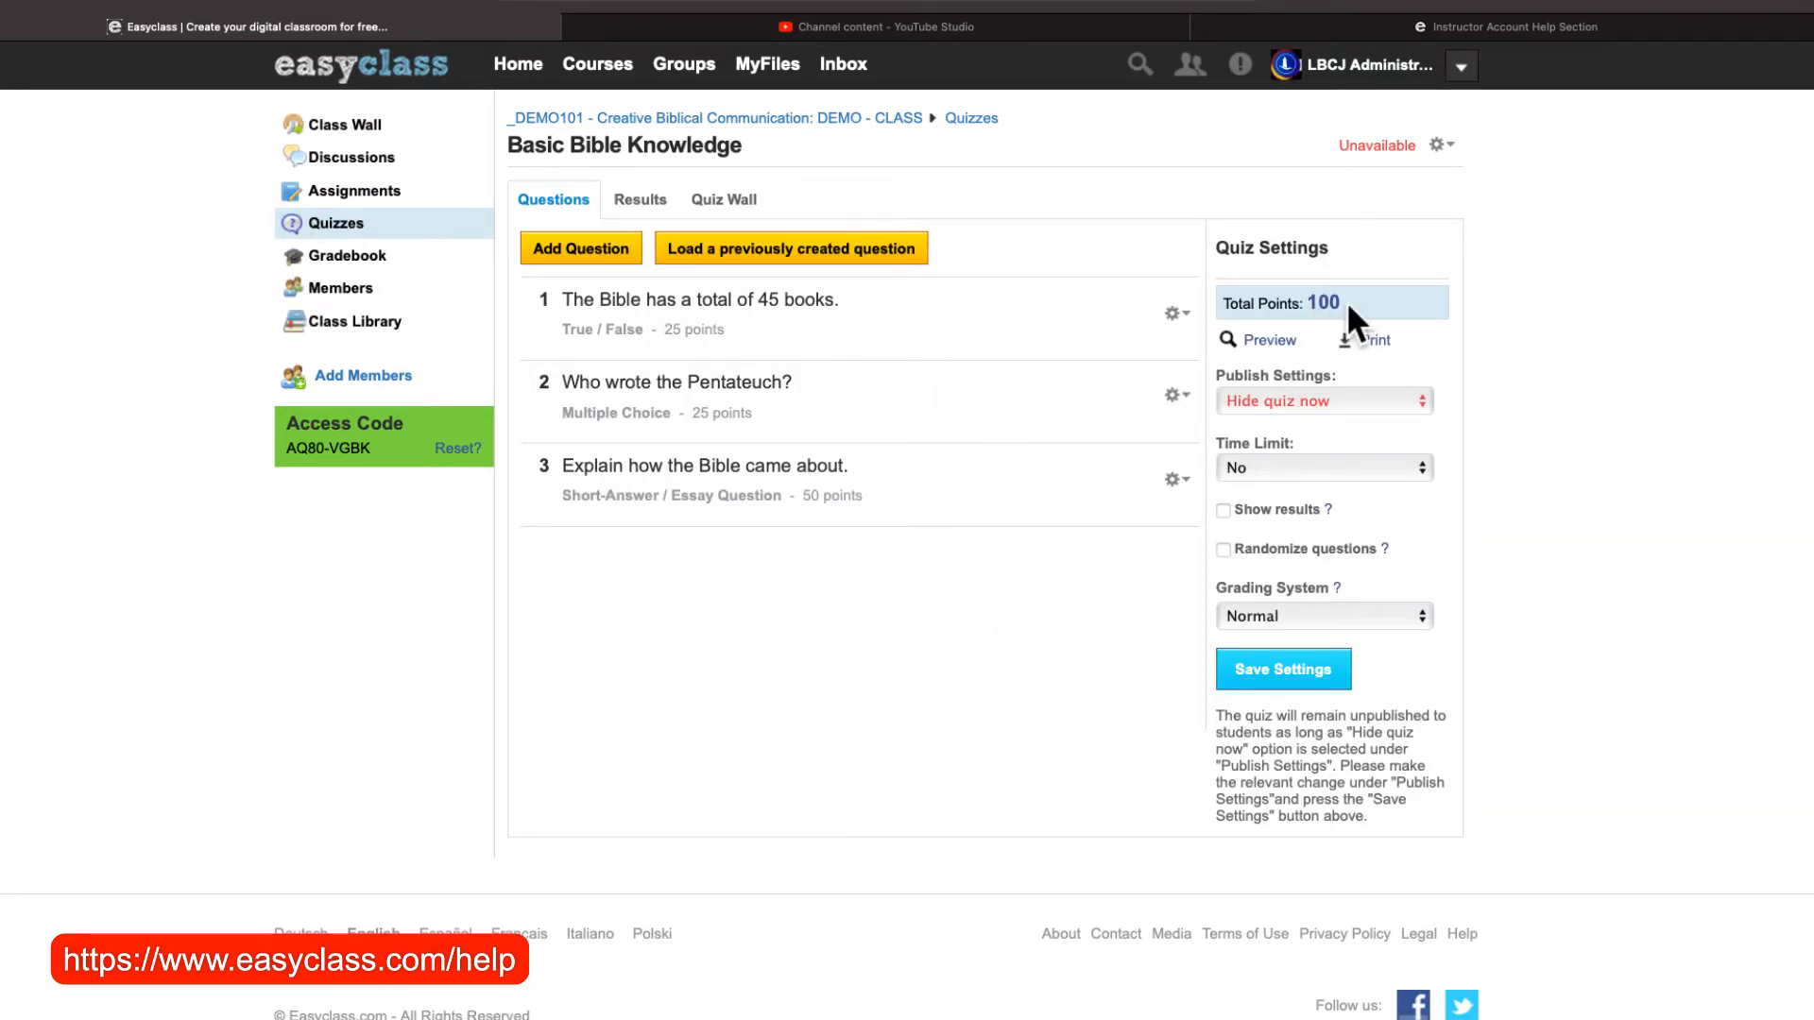
# Preview questions 1 to 3 as a student, then go back to the DEMO101 Quizzes list.
pyautogui.click(1269, 341)
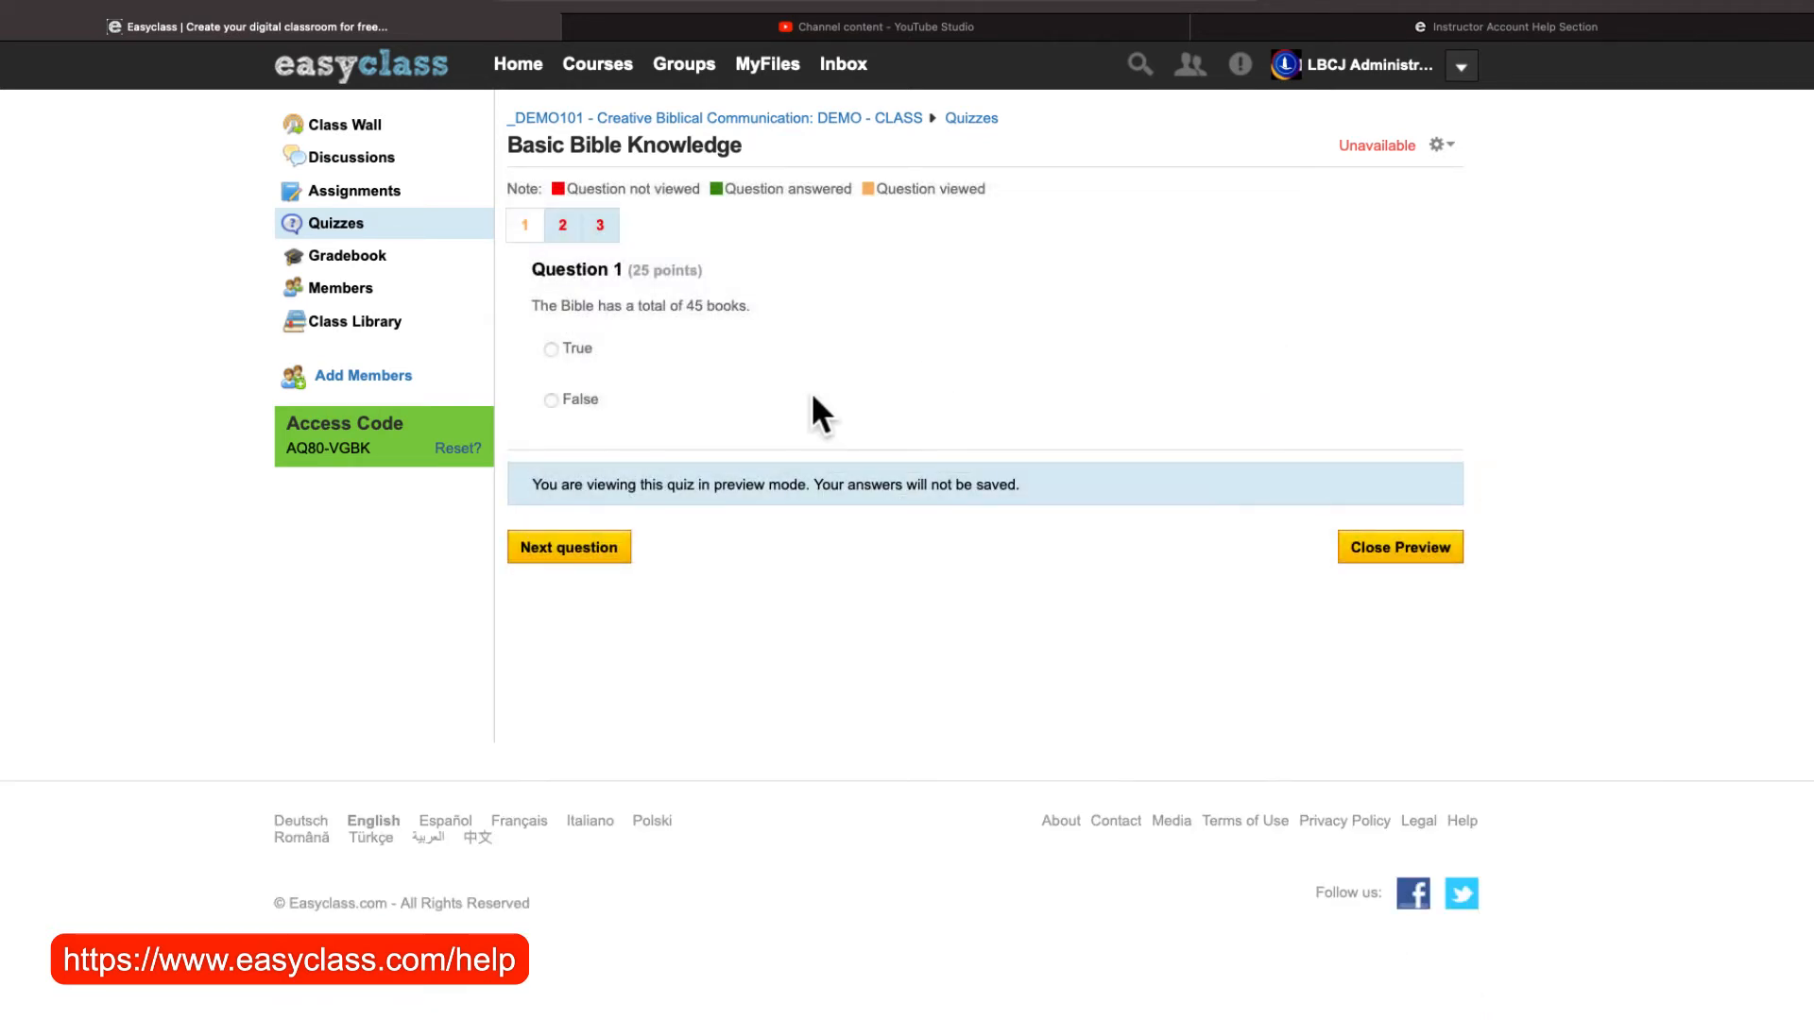
pyautogui.click(564, 227)
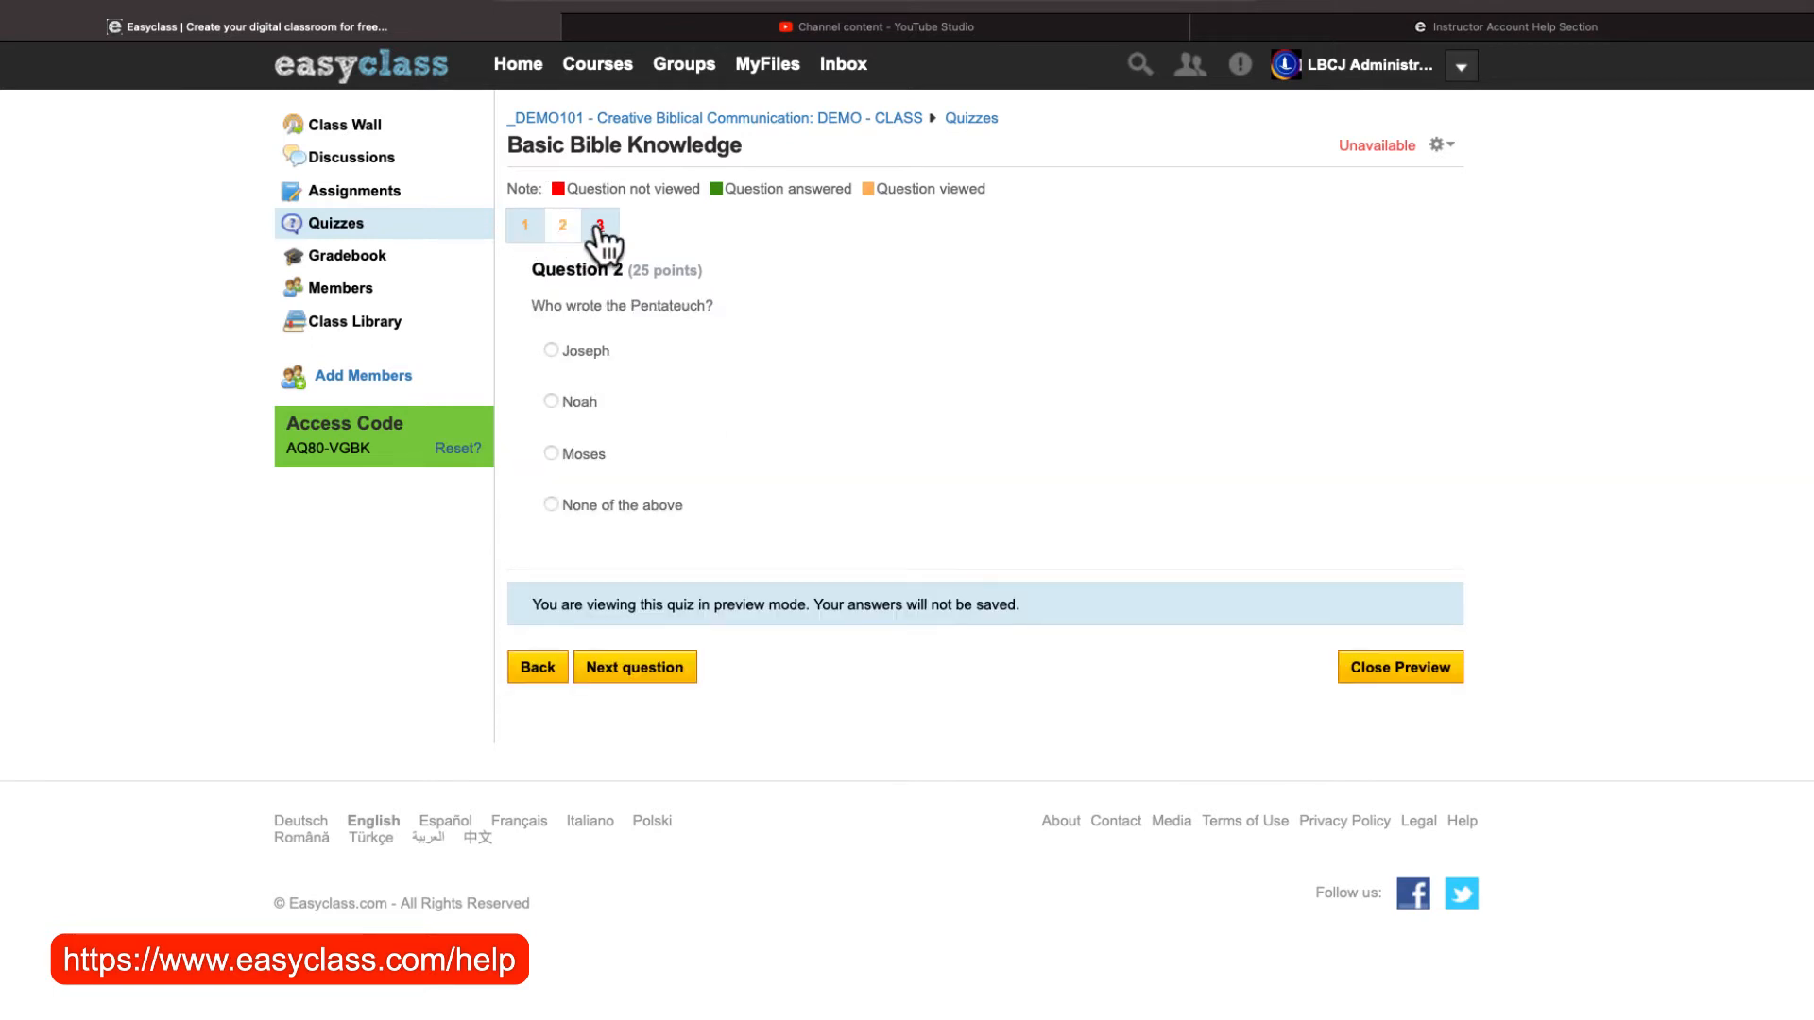
pyautogui.click(599, 227)
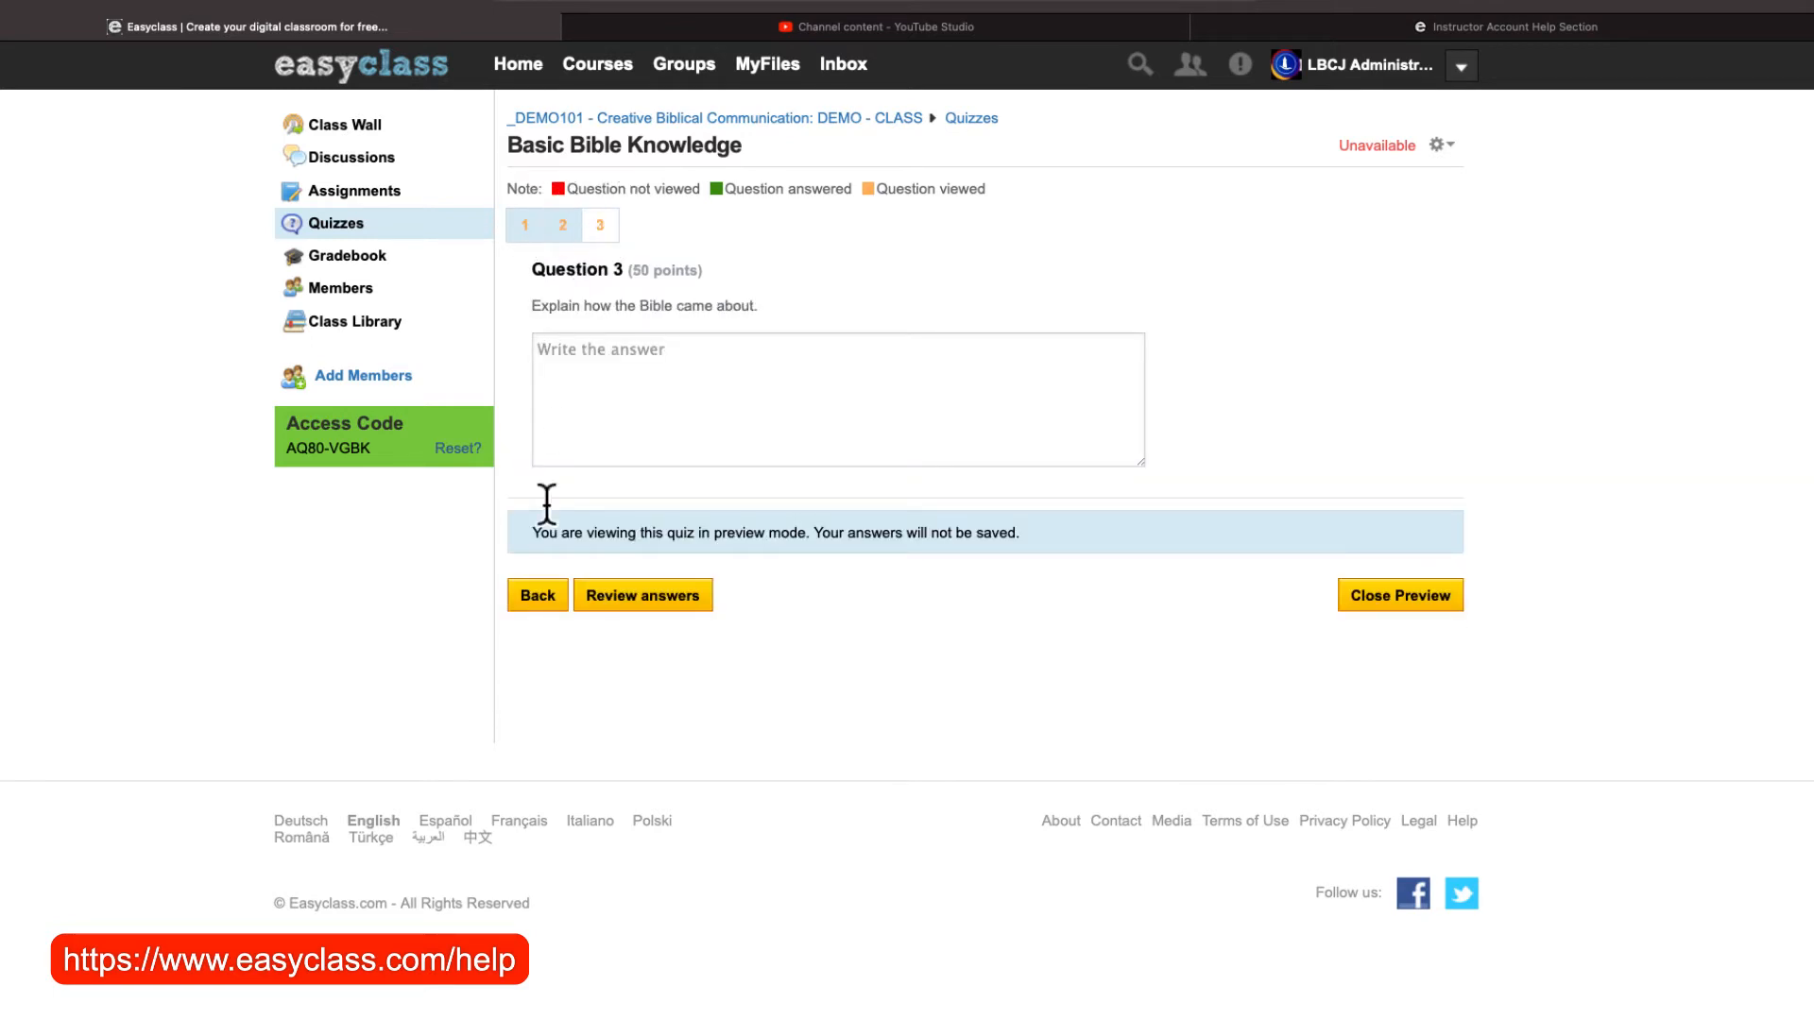
pyautogui.click(531, 601)
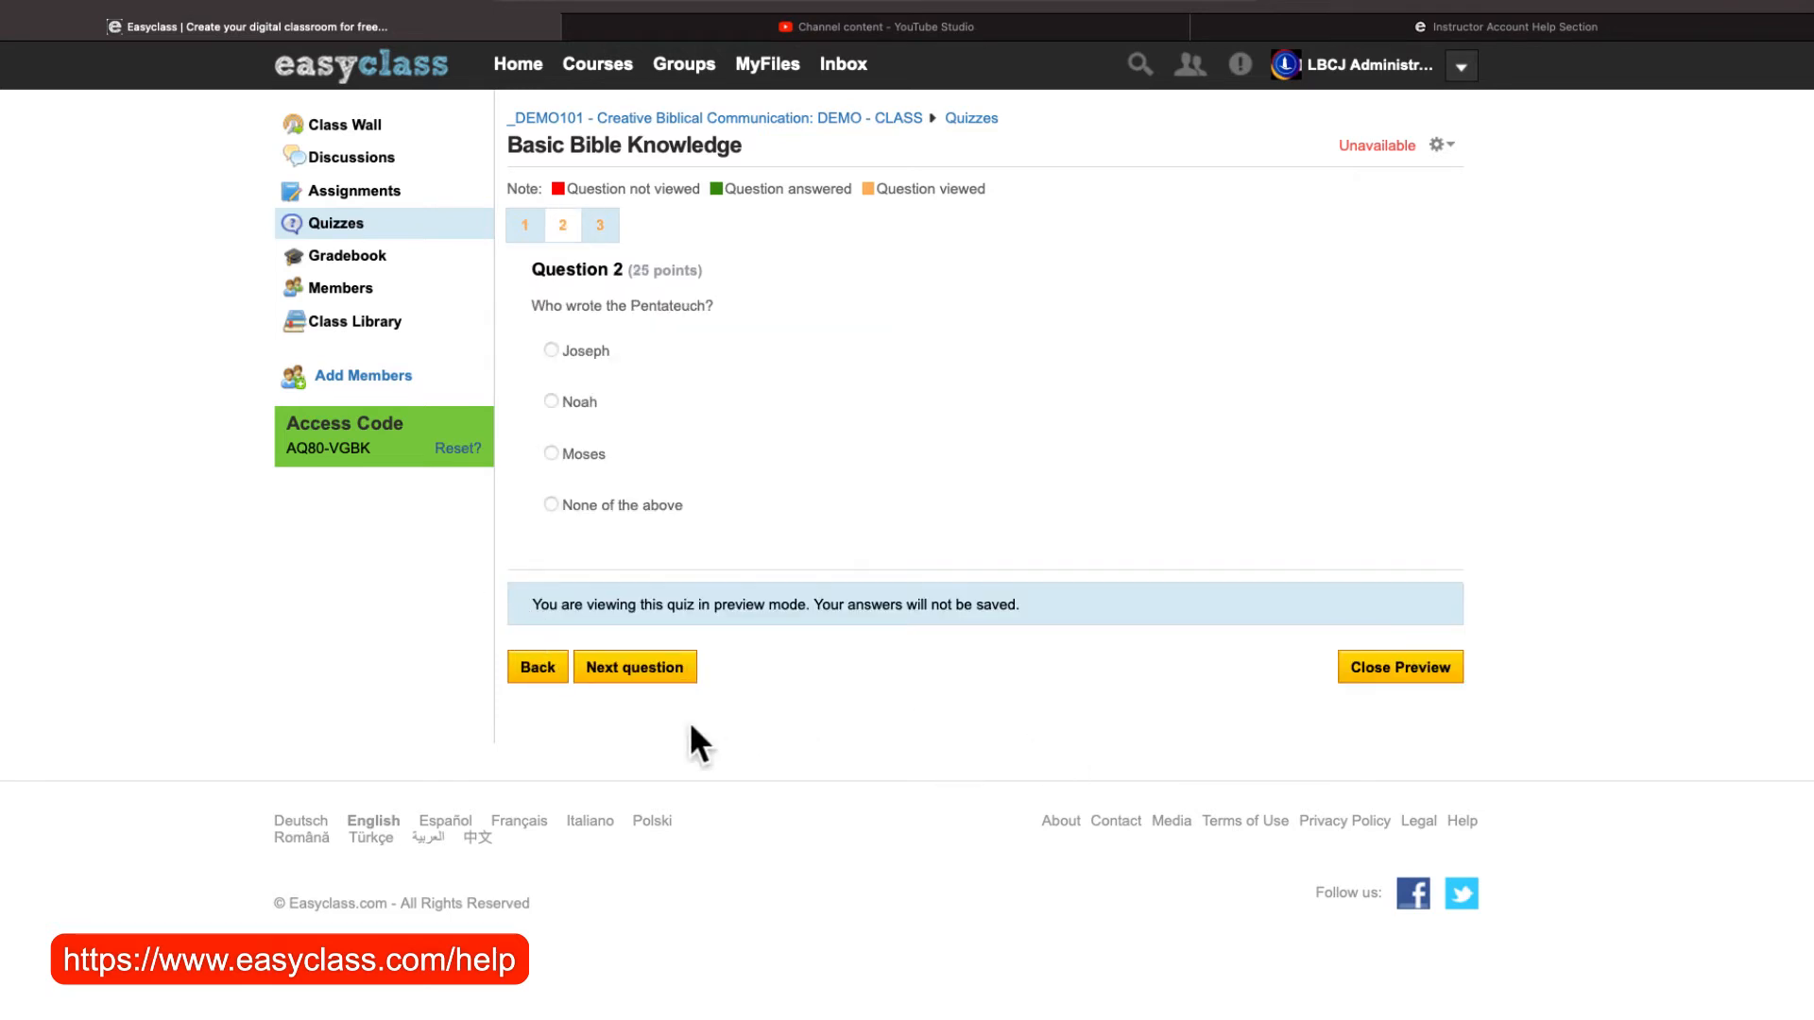
pyautogui.click(531, 672)
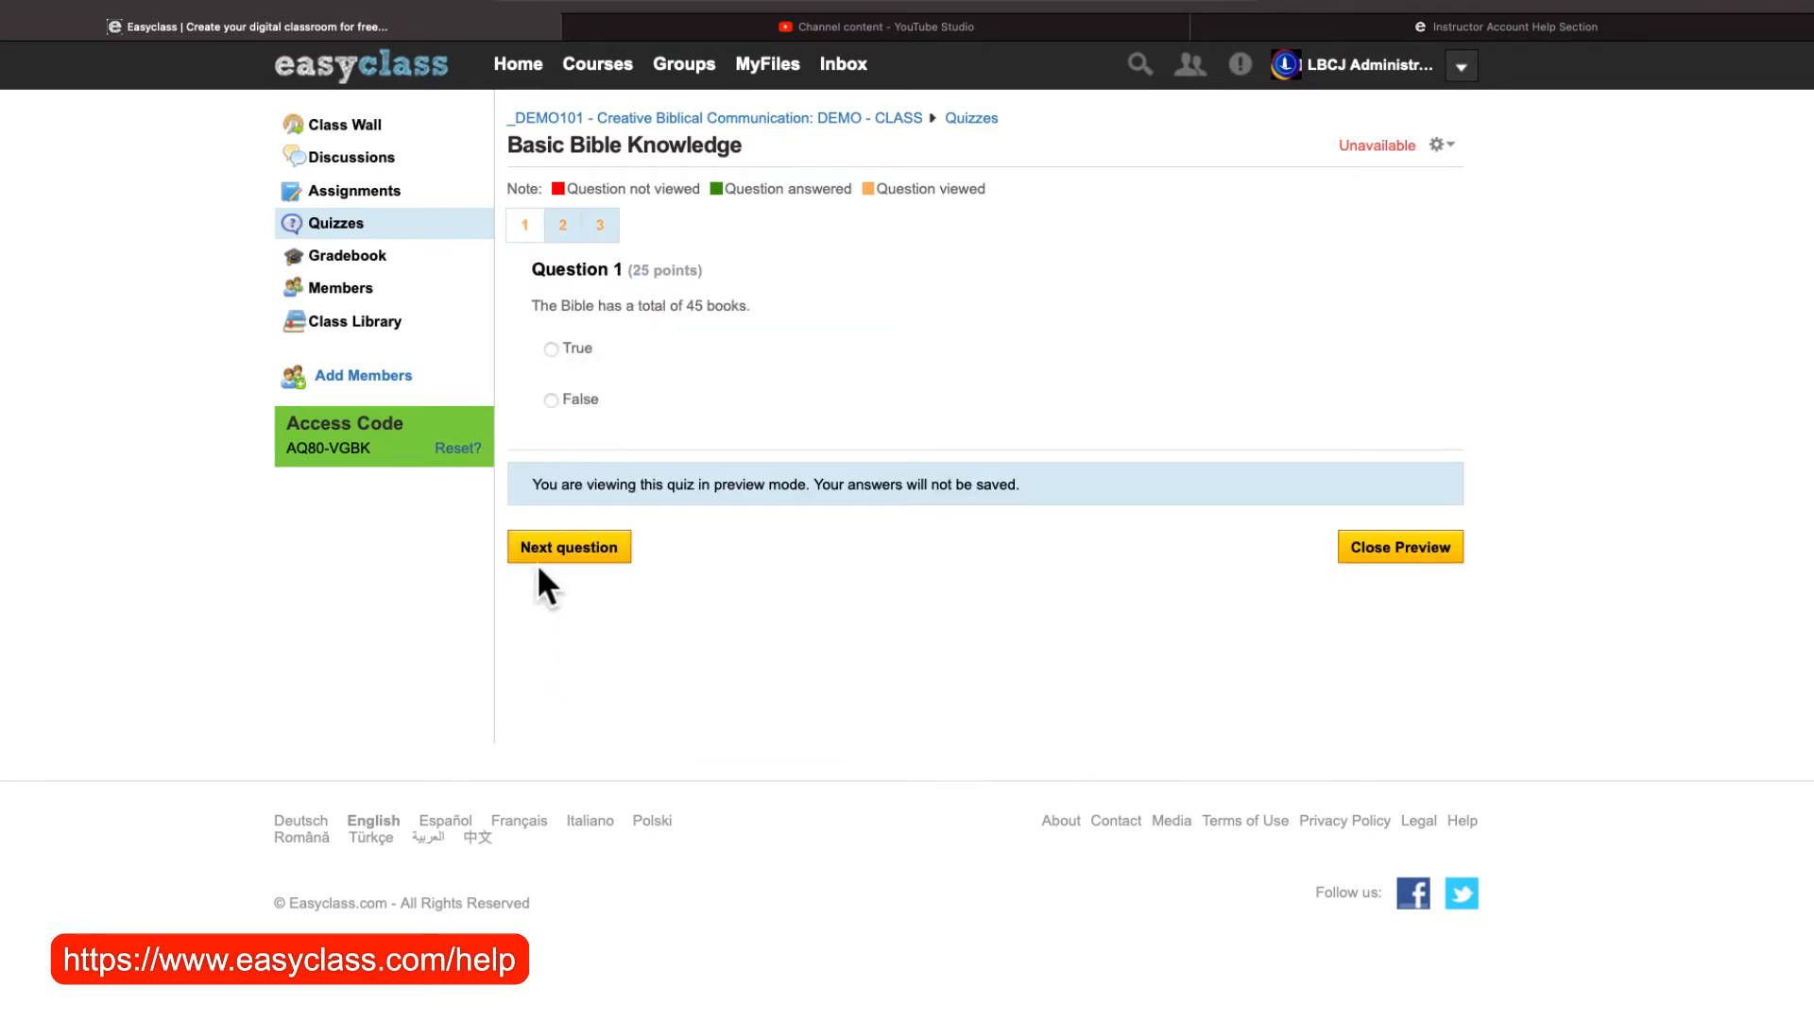
pyautogui.click(972, 119)
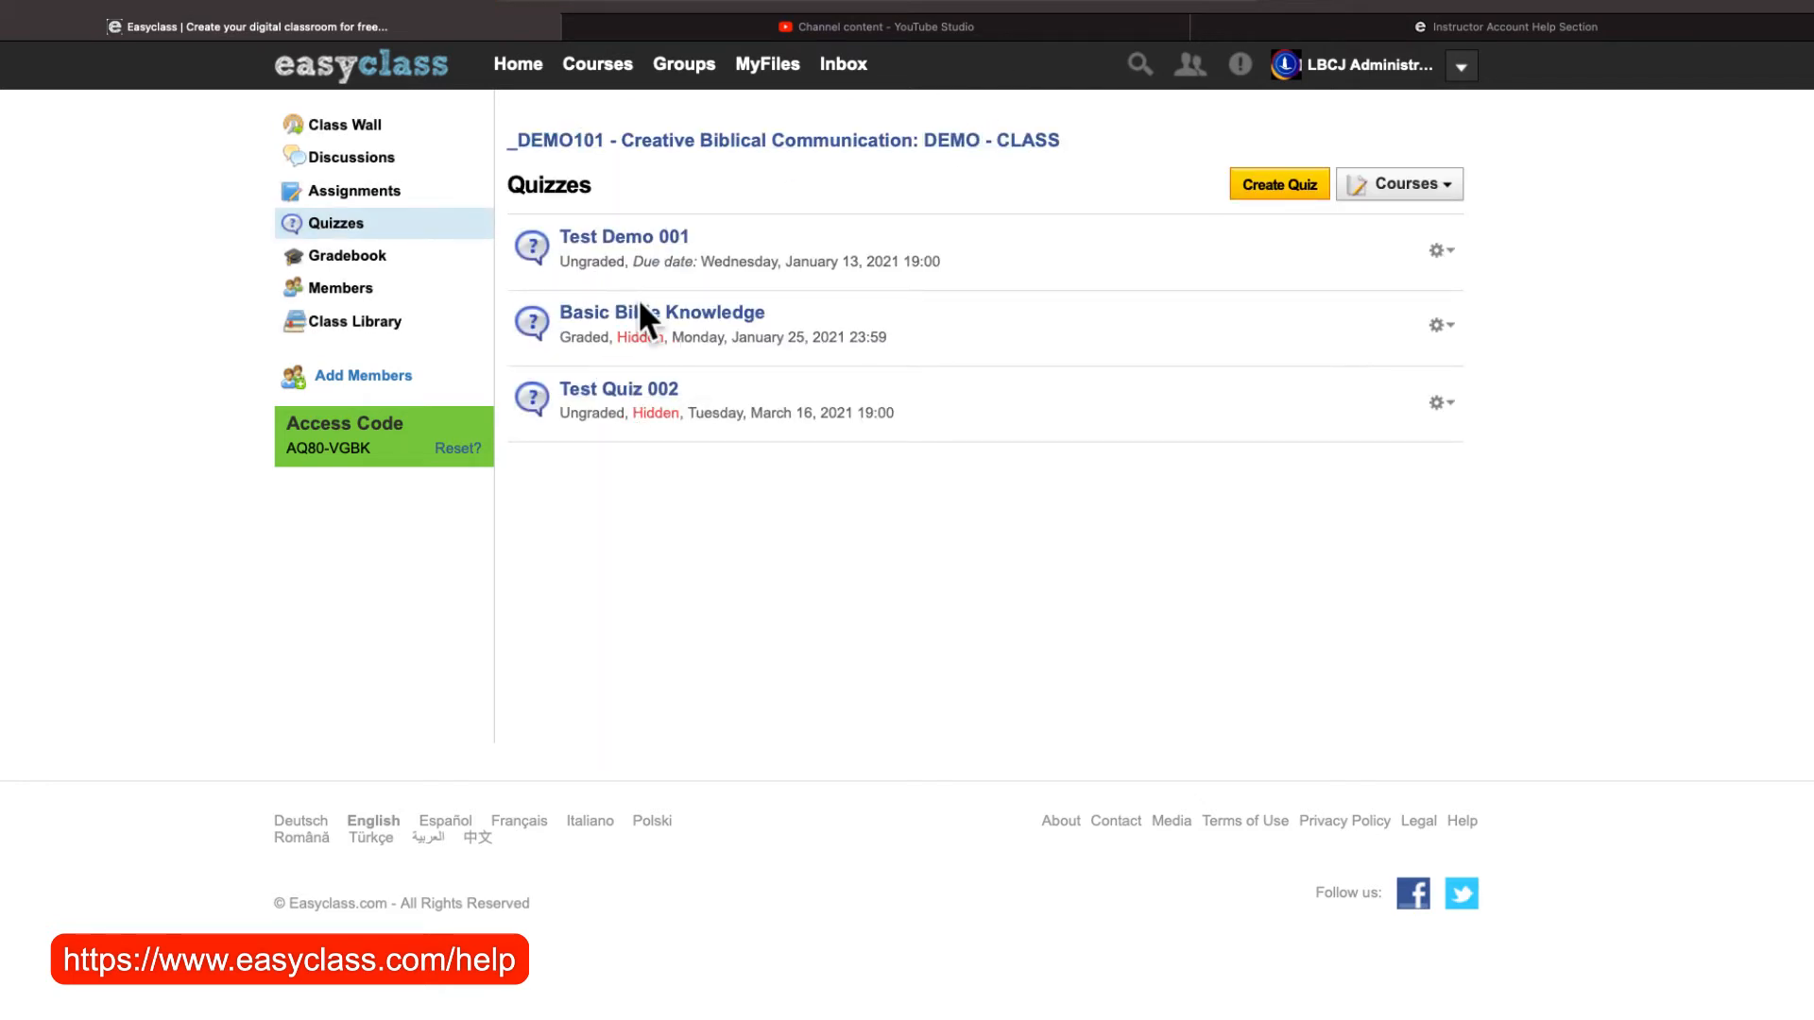
# Open Basic Bible Knowledge and set its Publish Settings to 'Start quiz now'.
pyautogui.click(670, 331)
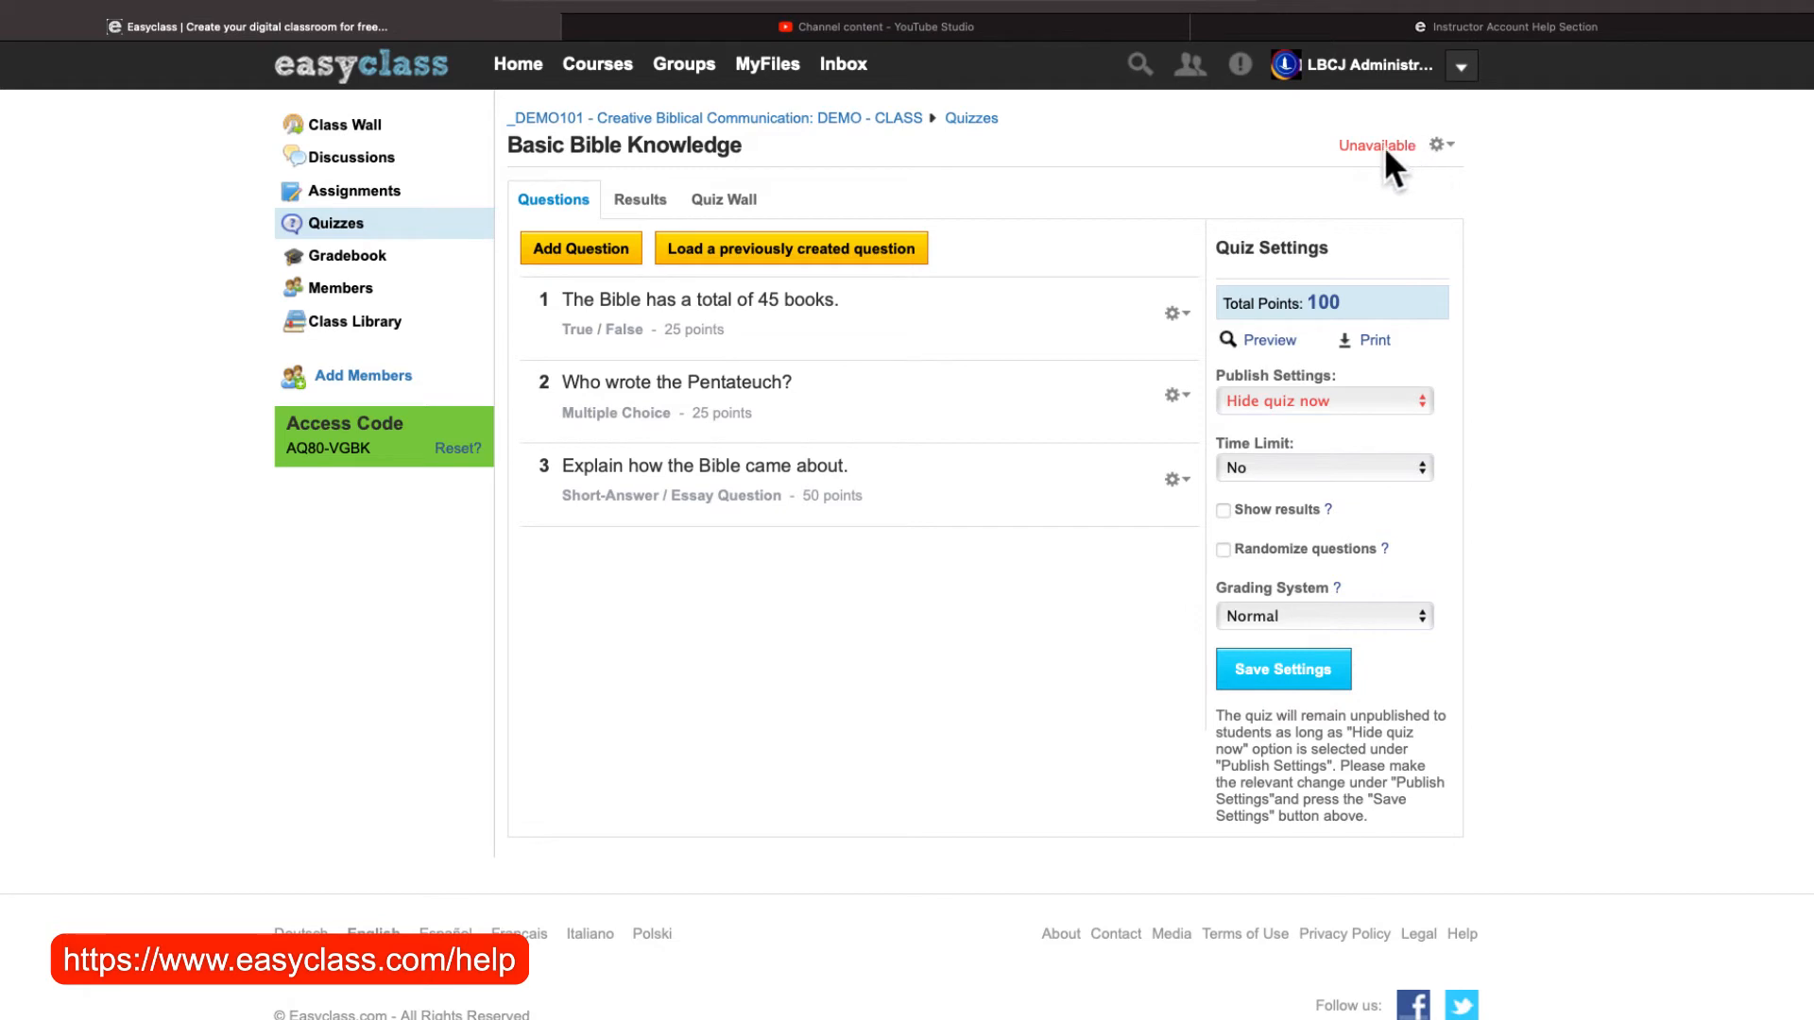
pyautogui.click(1439, 147)
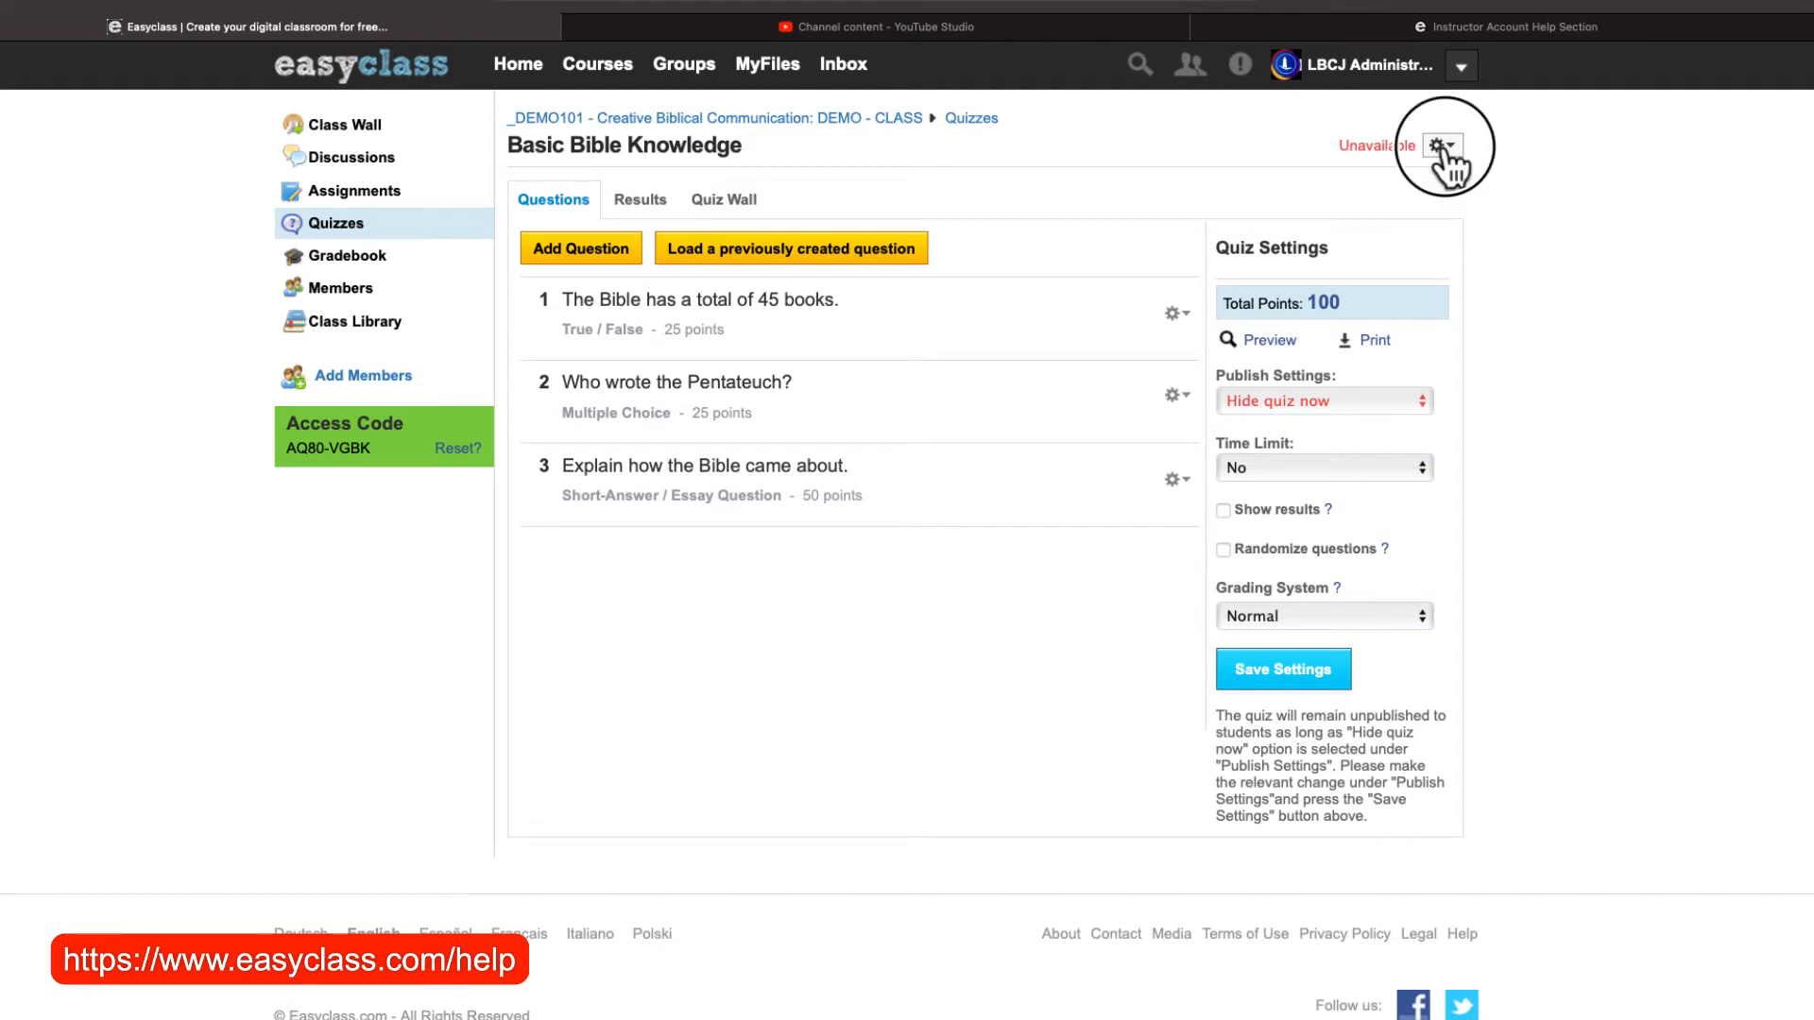
pyautogui.click(1516, 137)
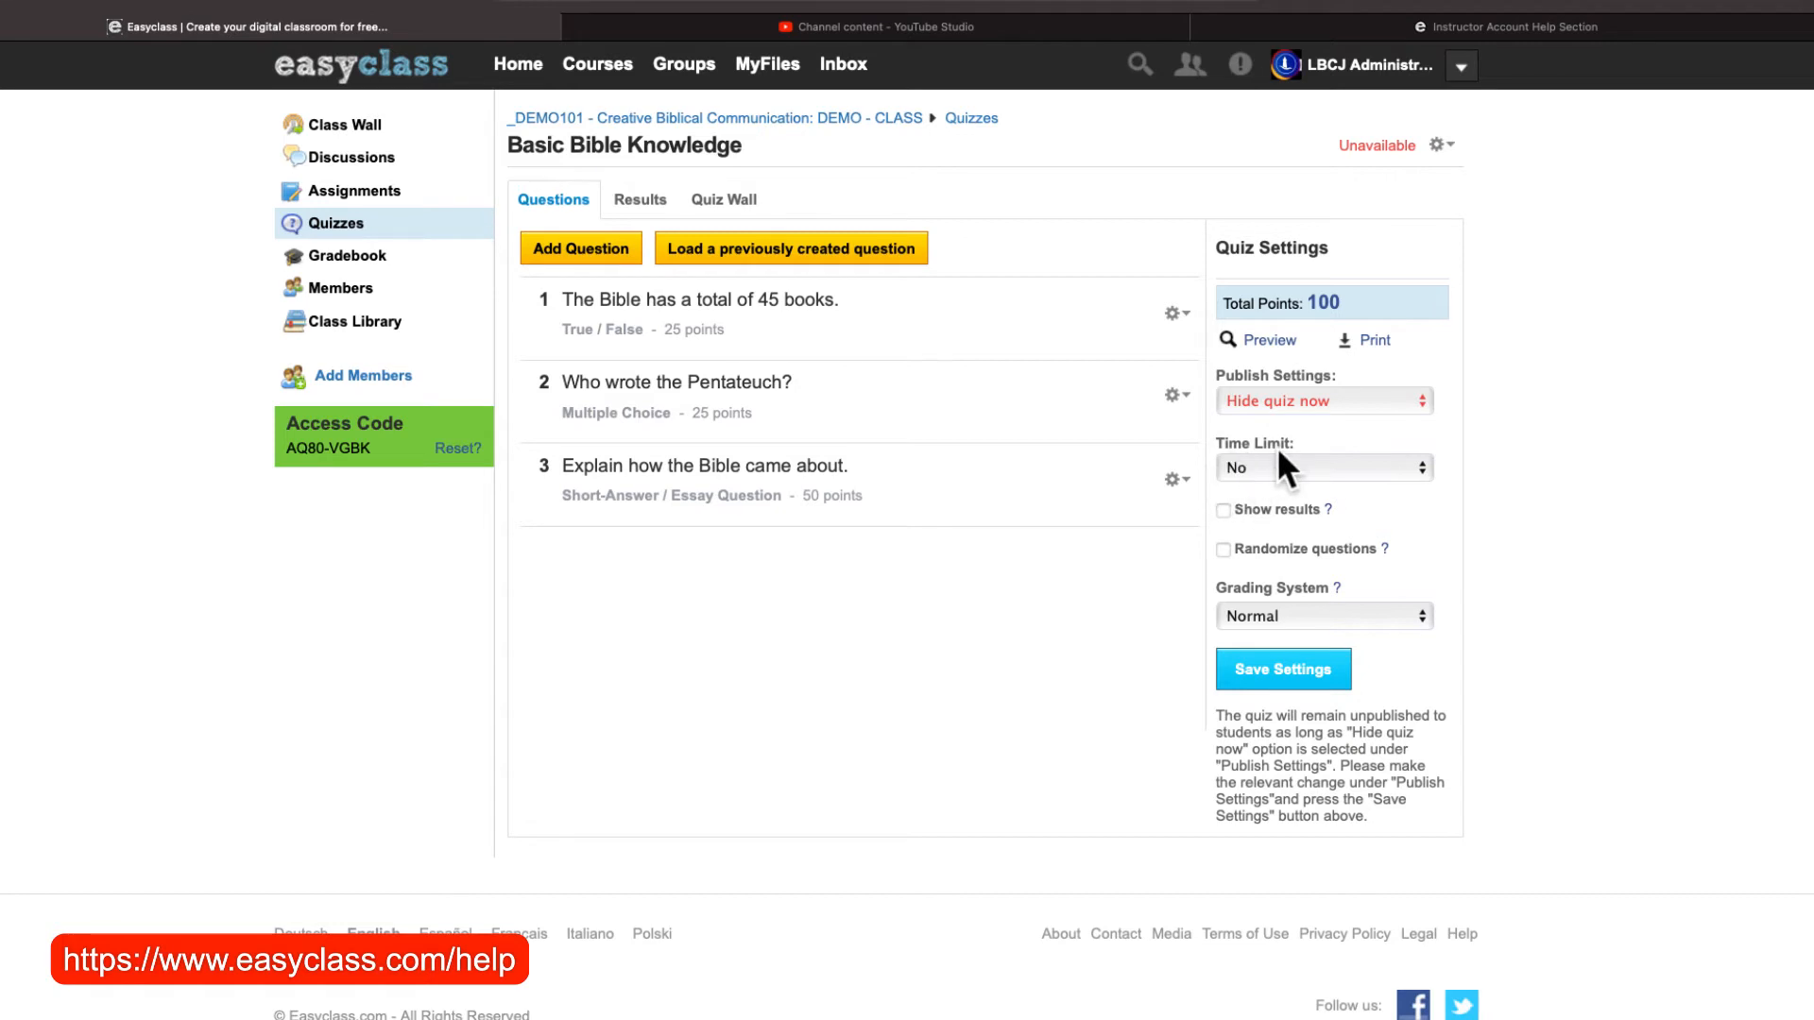
pyautogui.click(1386, 399)
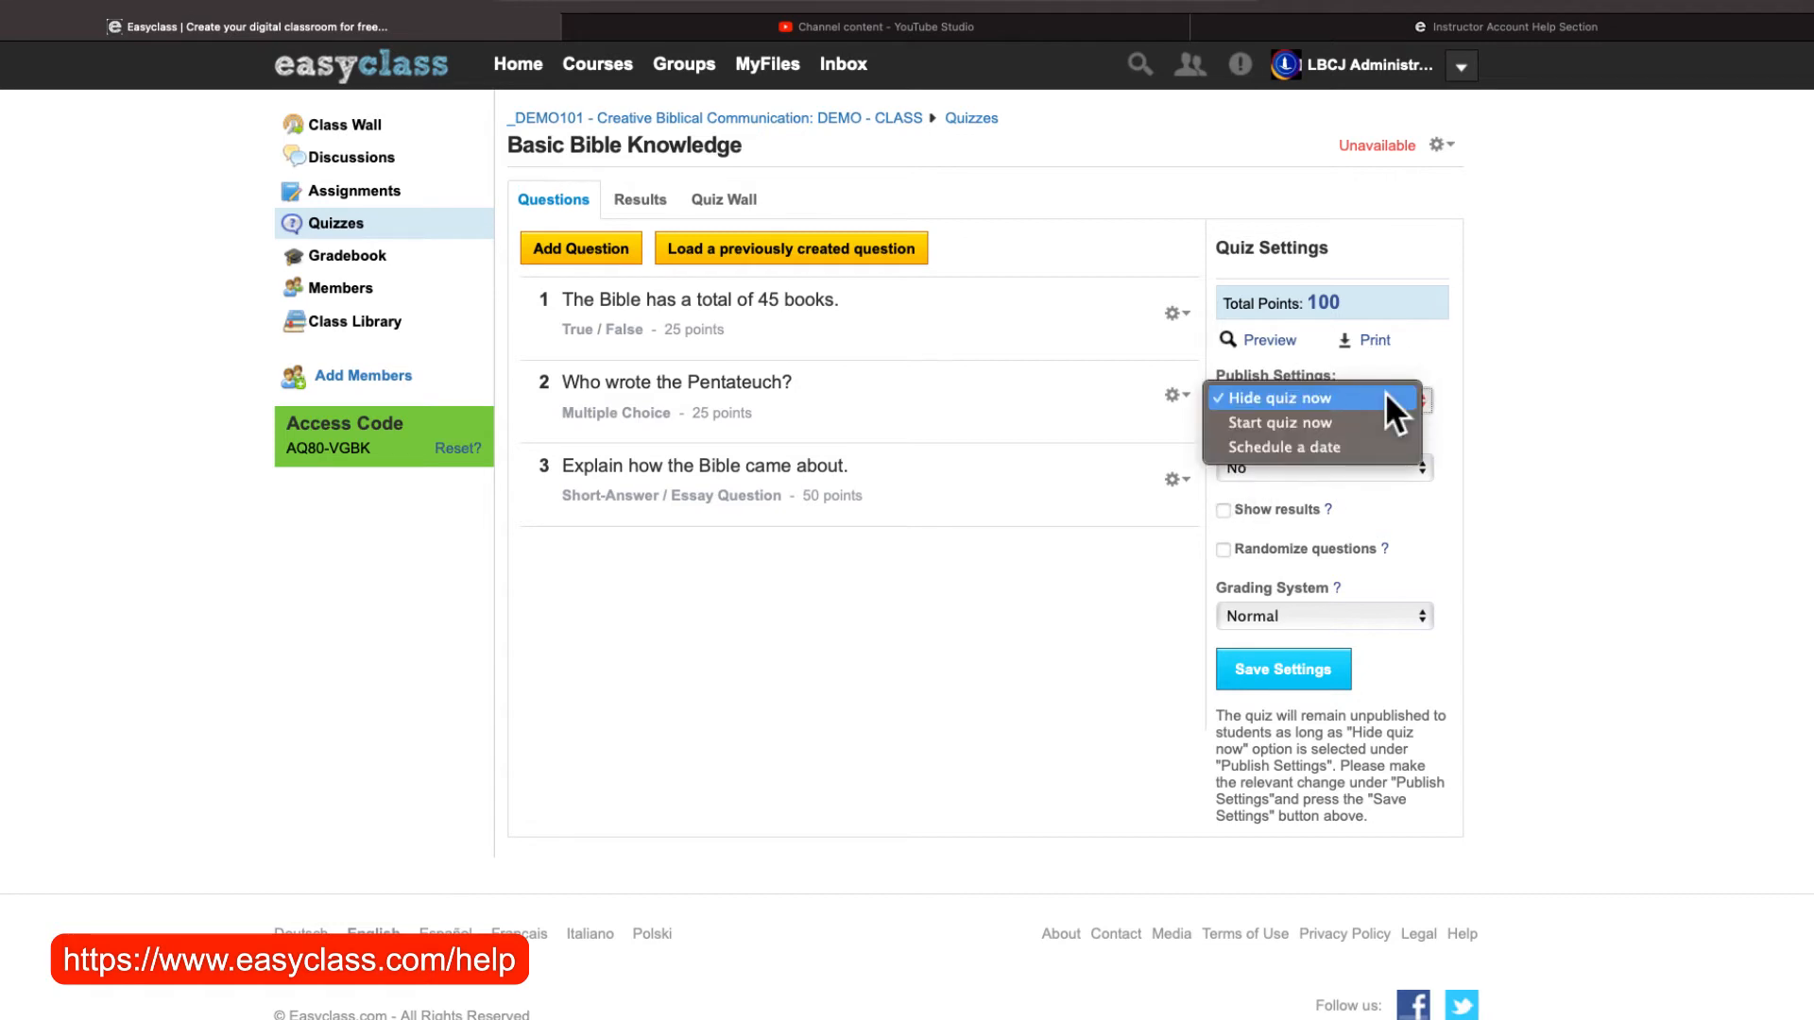
pyautogui.click(1306, 422)
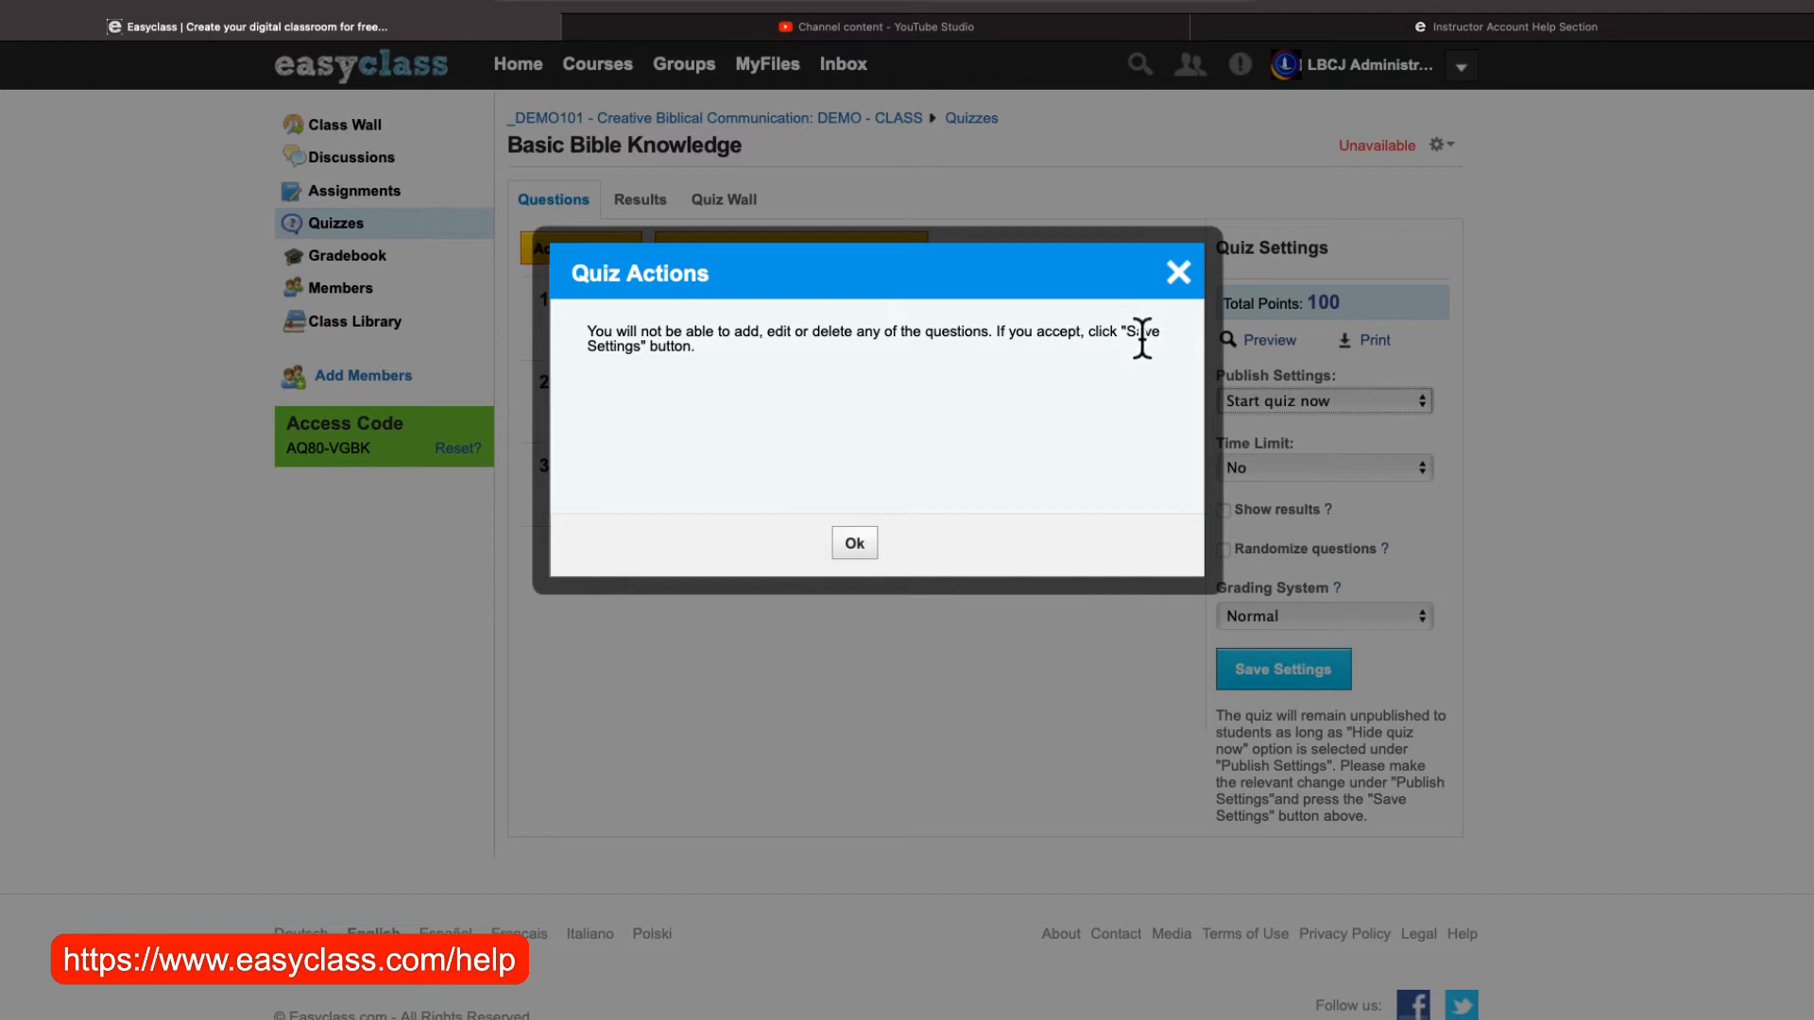
# Accept the question-lock warning, leave Time Limit at No, and turn on Show results.
pyautogui.click(854, 545)
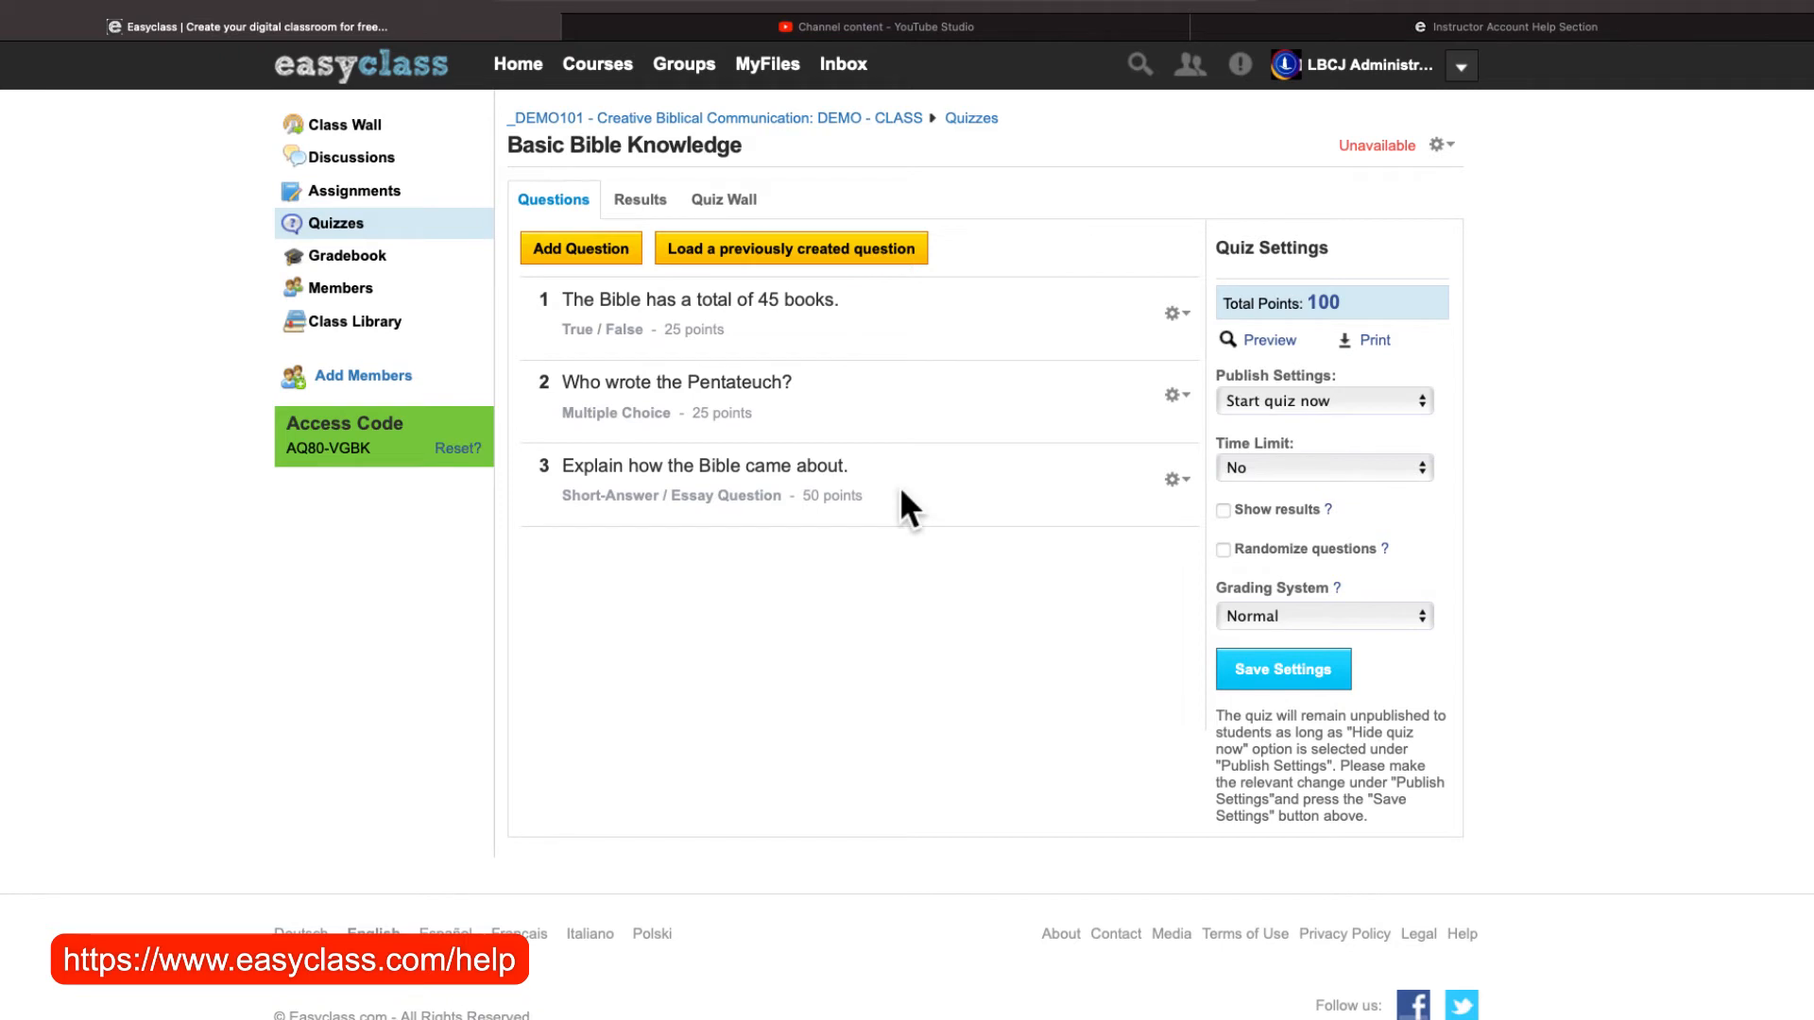
pyautogui.click(1307, 469)
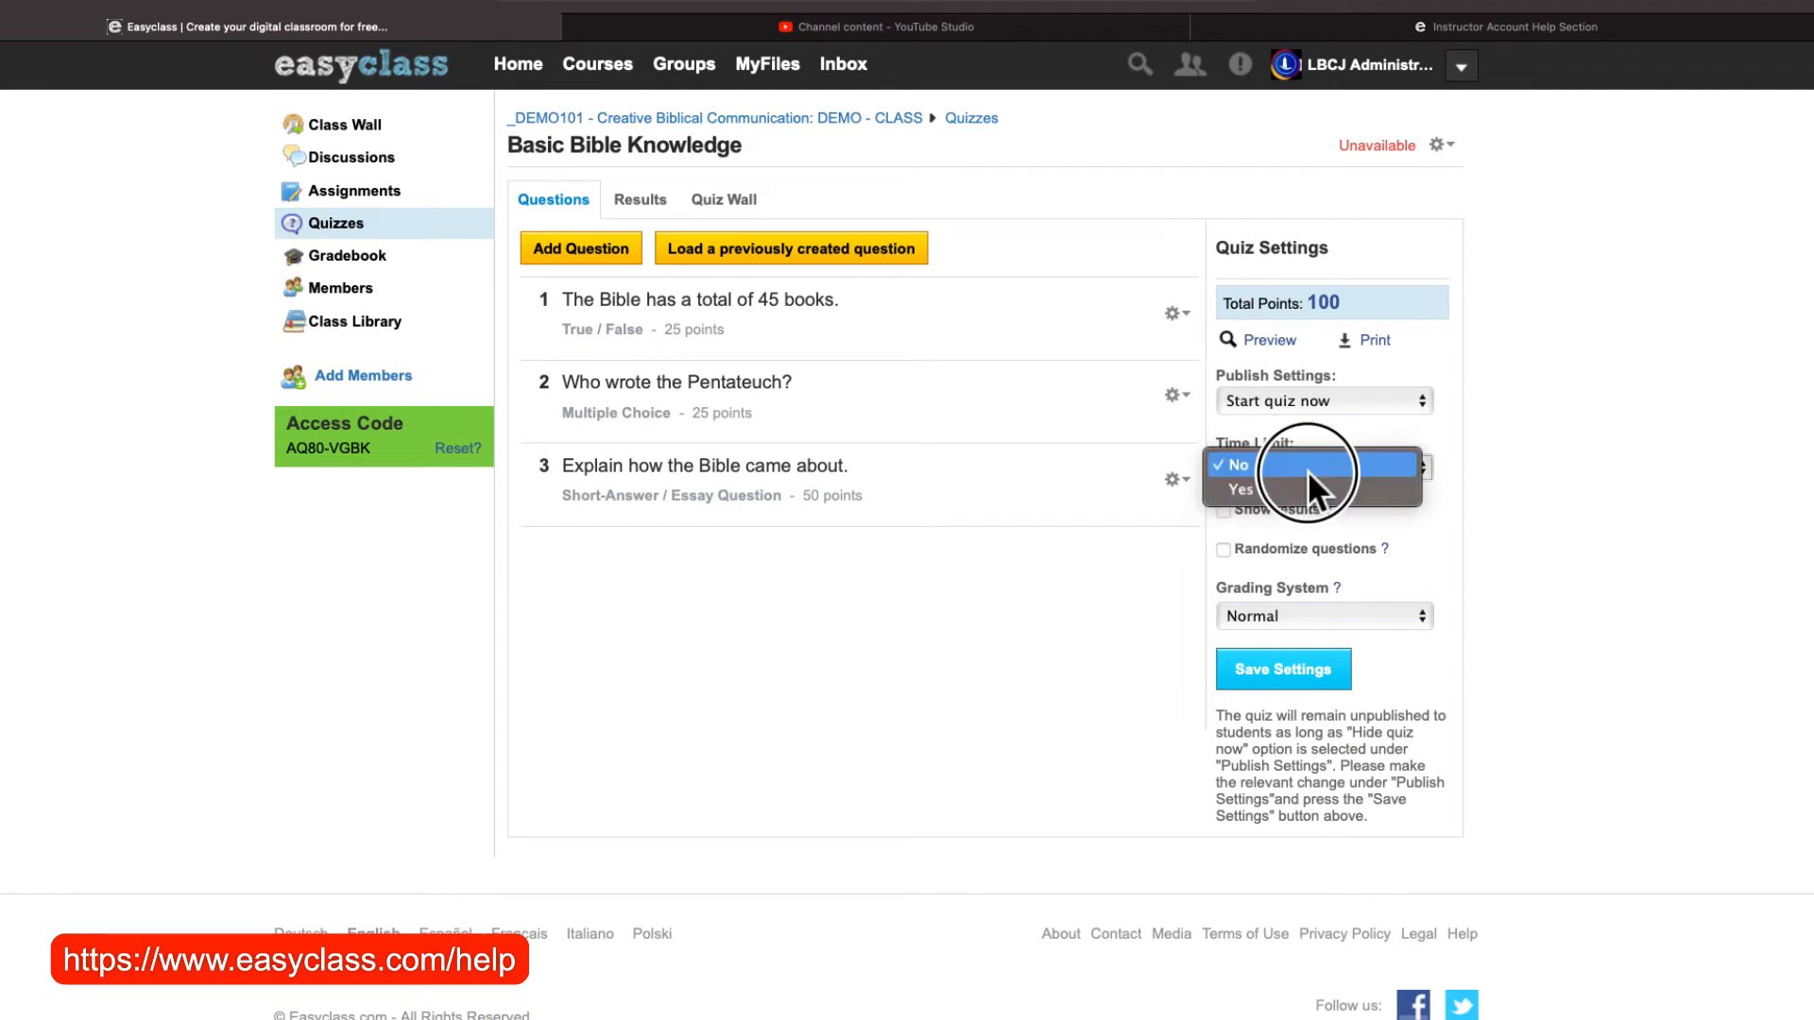
pyautogui.click(1517, 416)
pyautogui.click(1370, 471)
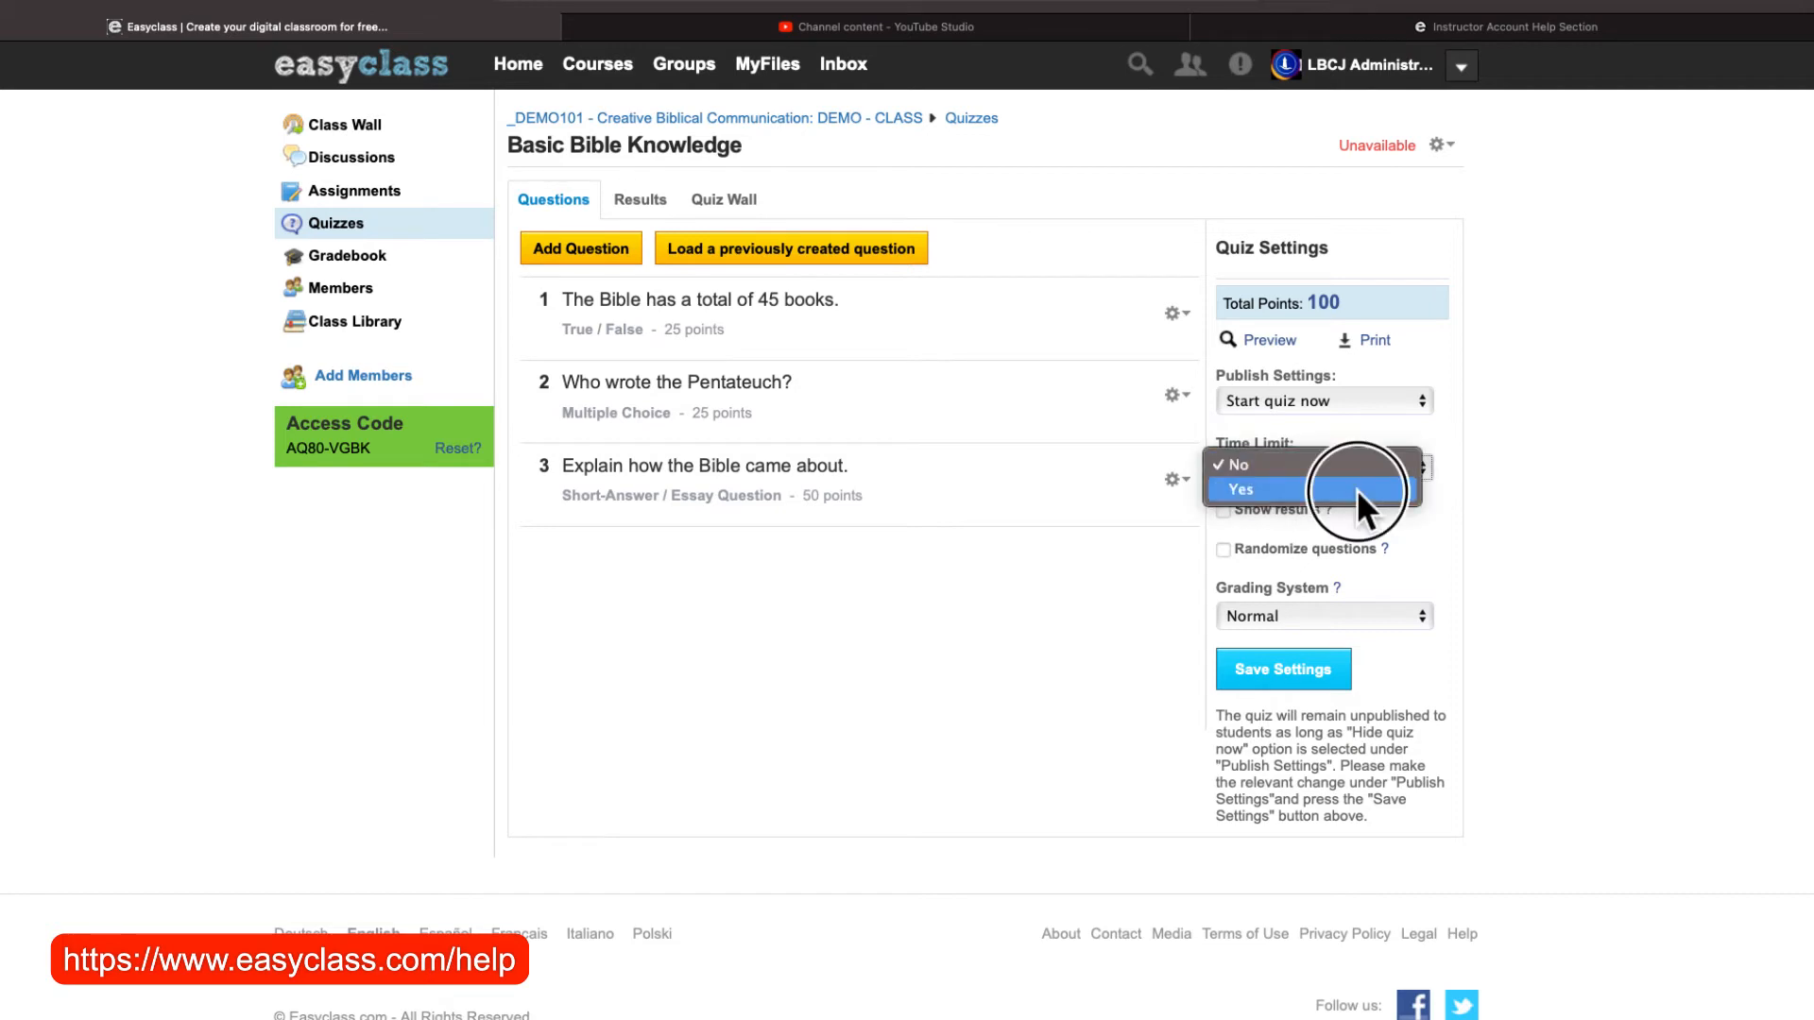
pyautogui.click(1357, 489)
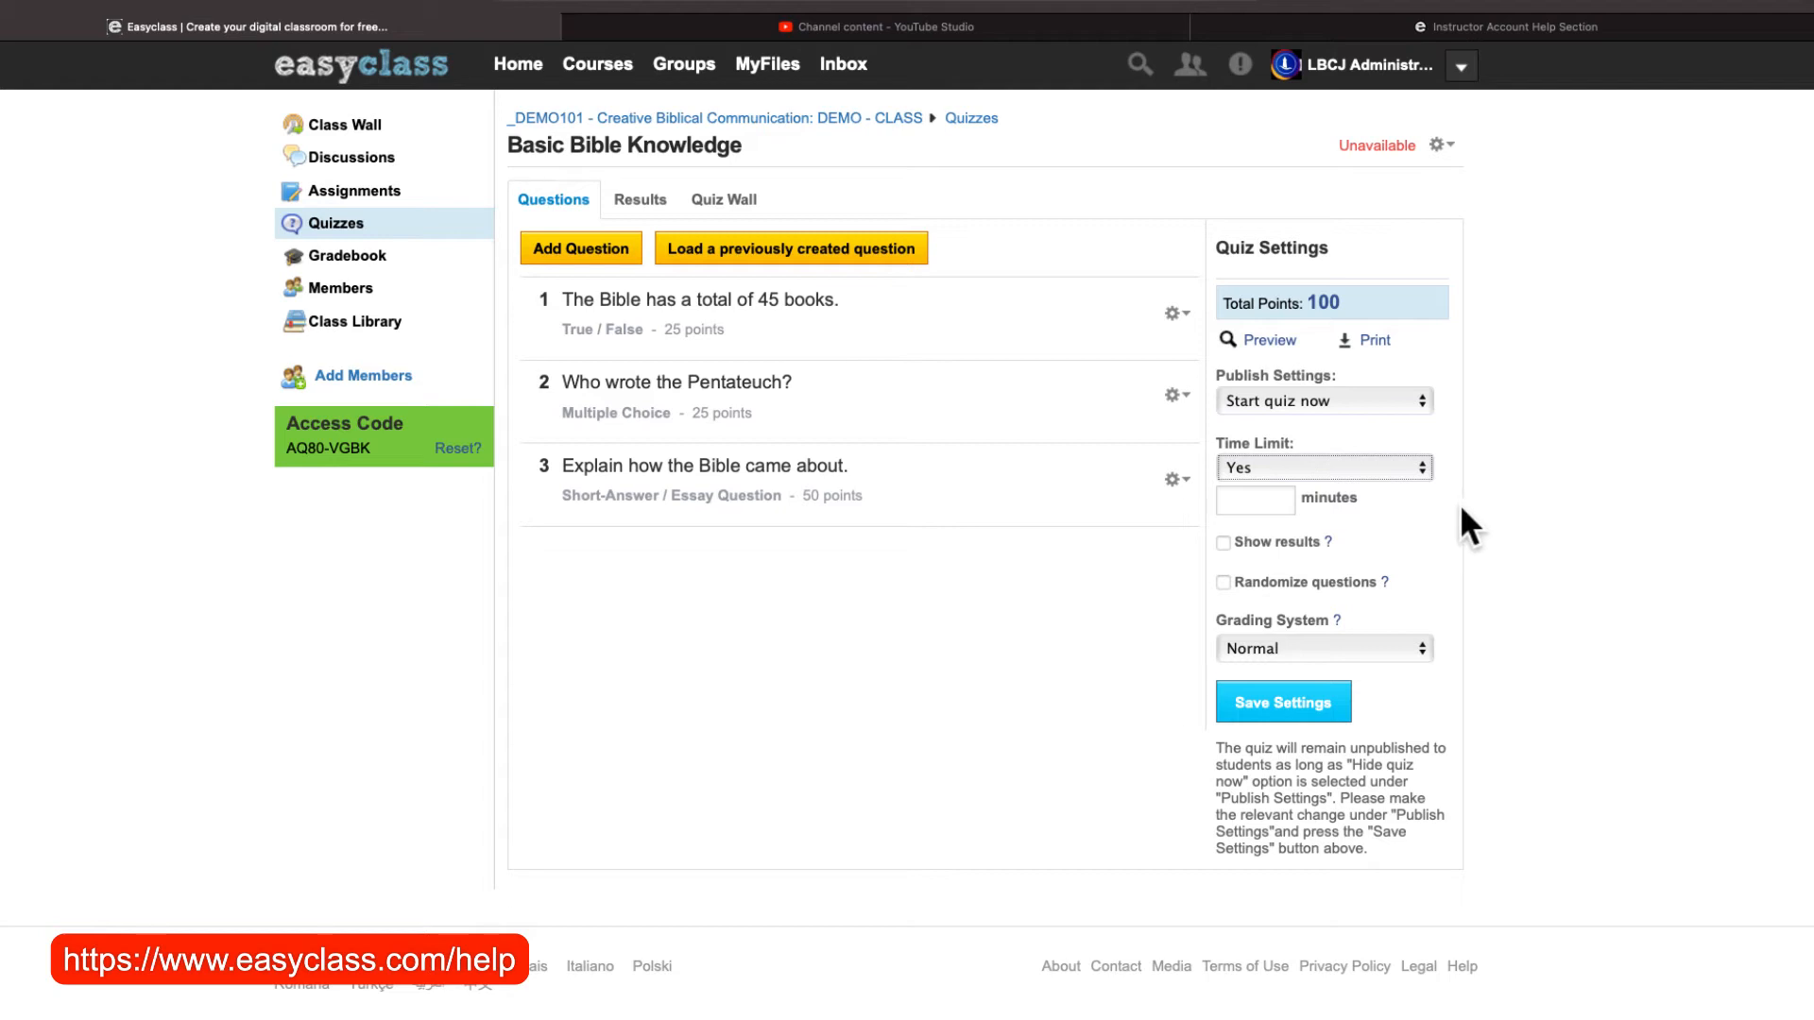
pyautogui.click(1414, 470)
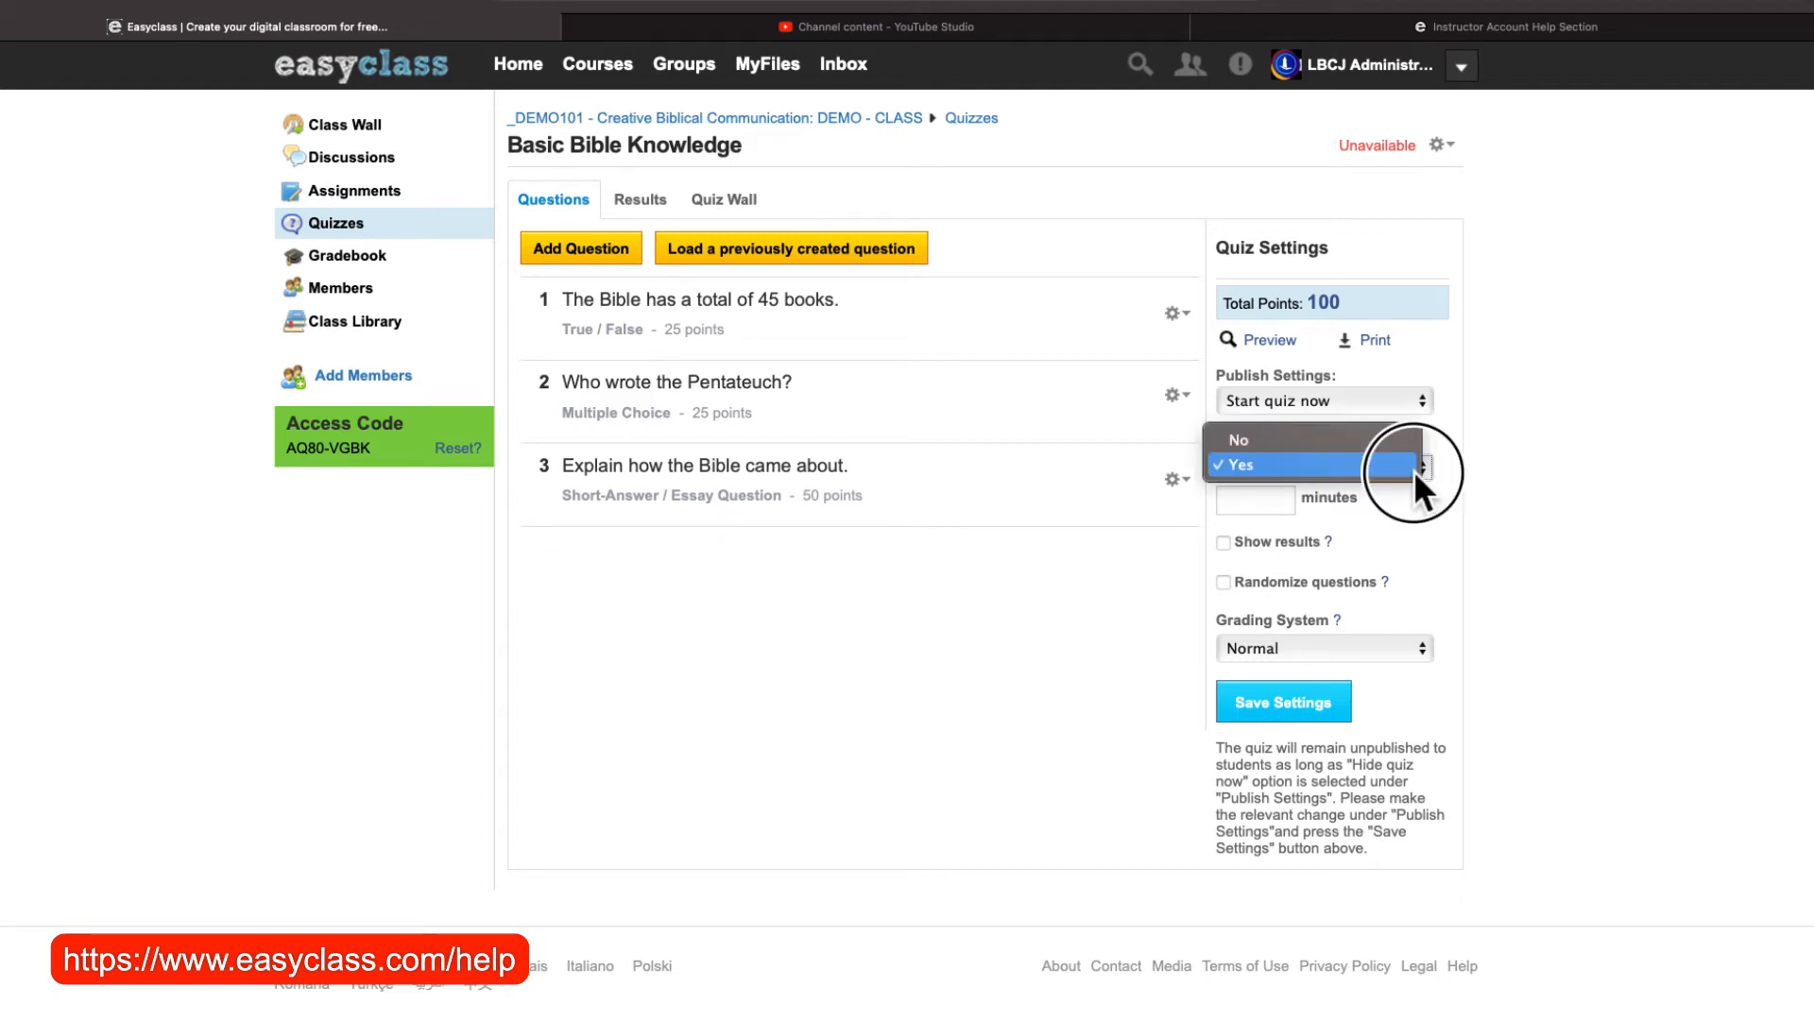
pyautogui.click(1351, 431)
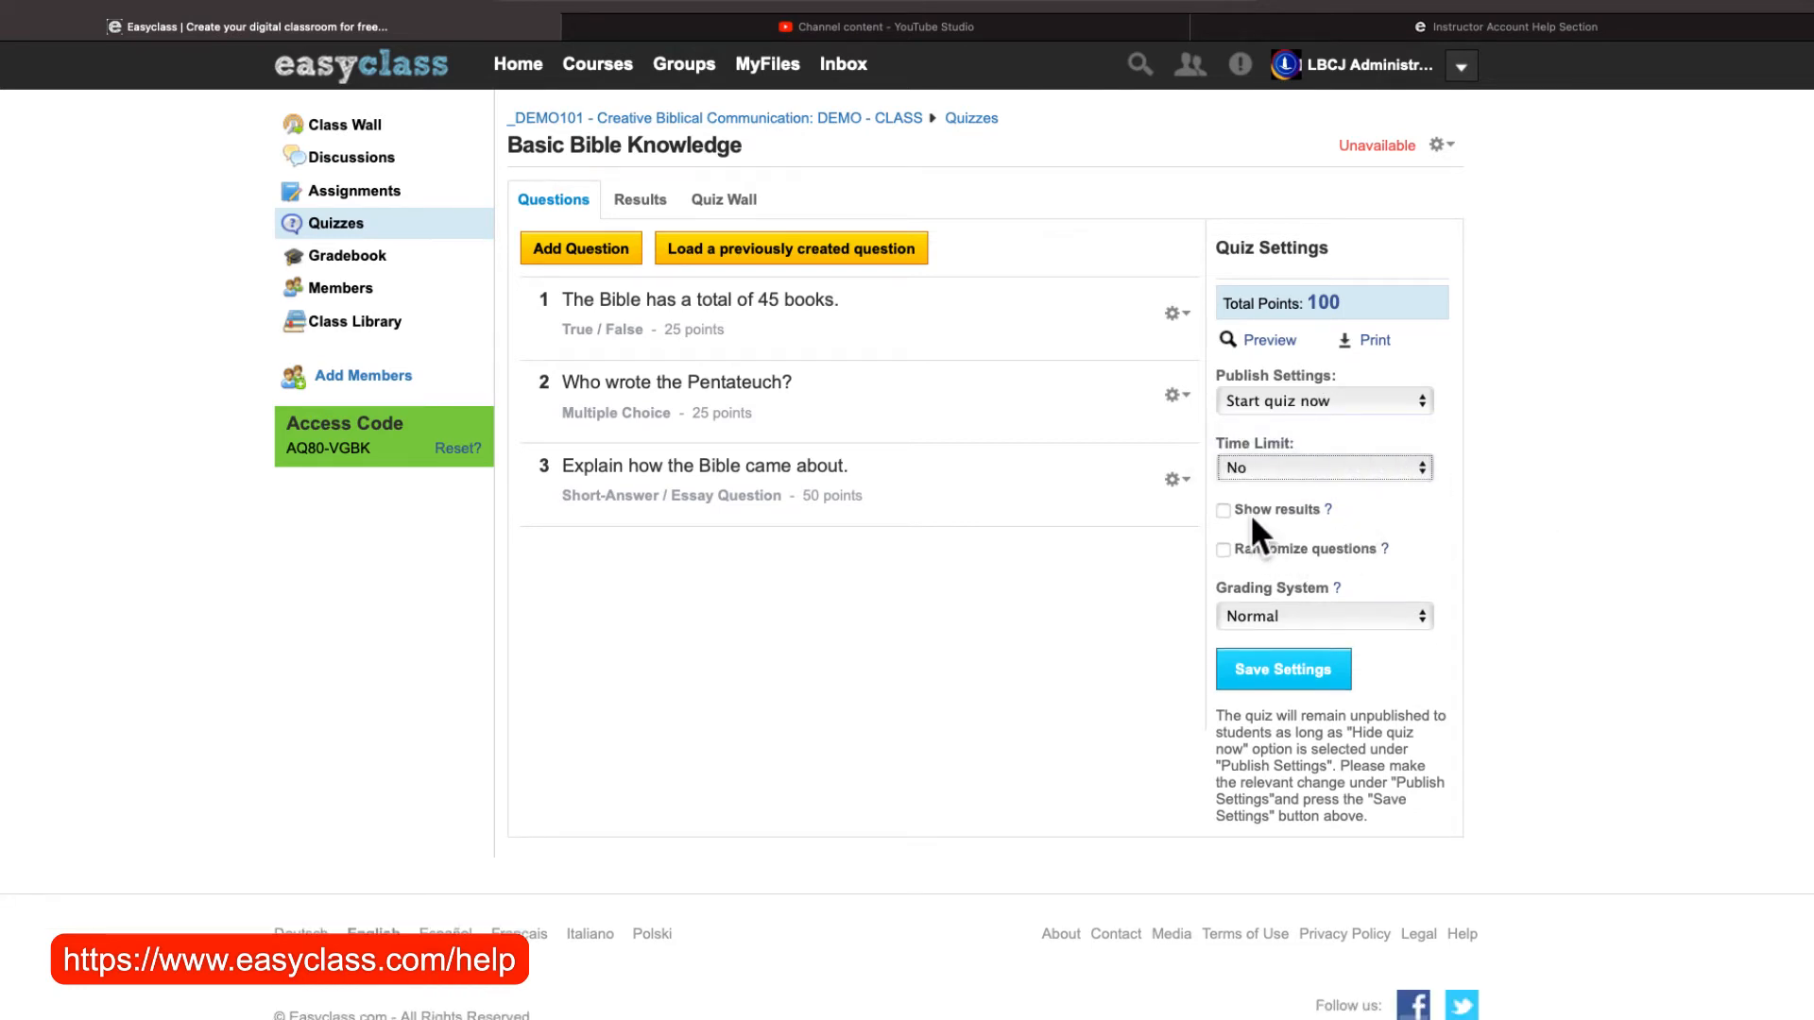
pyautogui.moveTo(1328, 513)
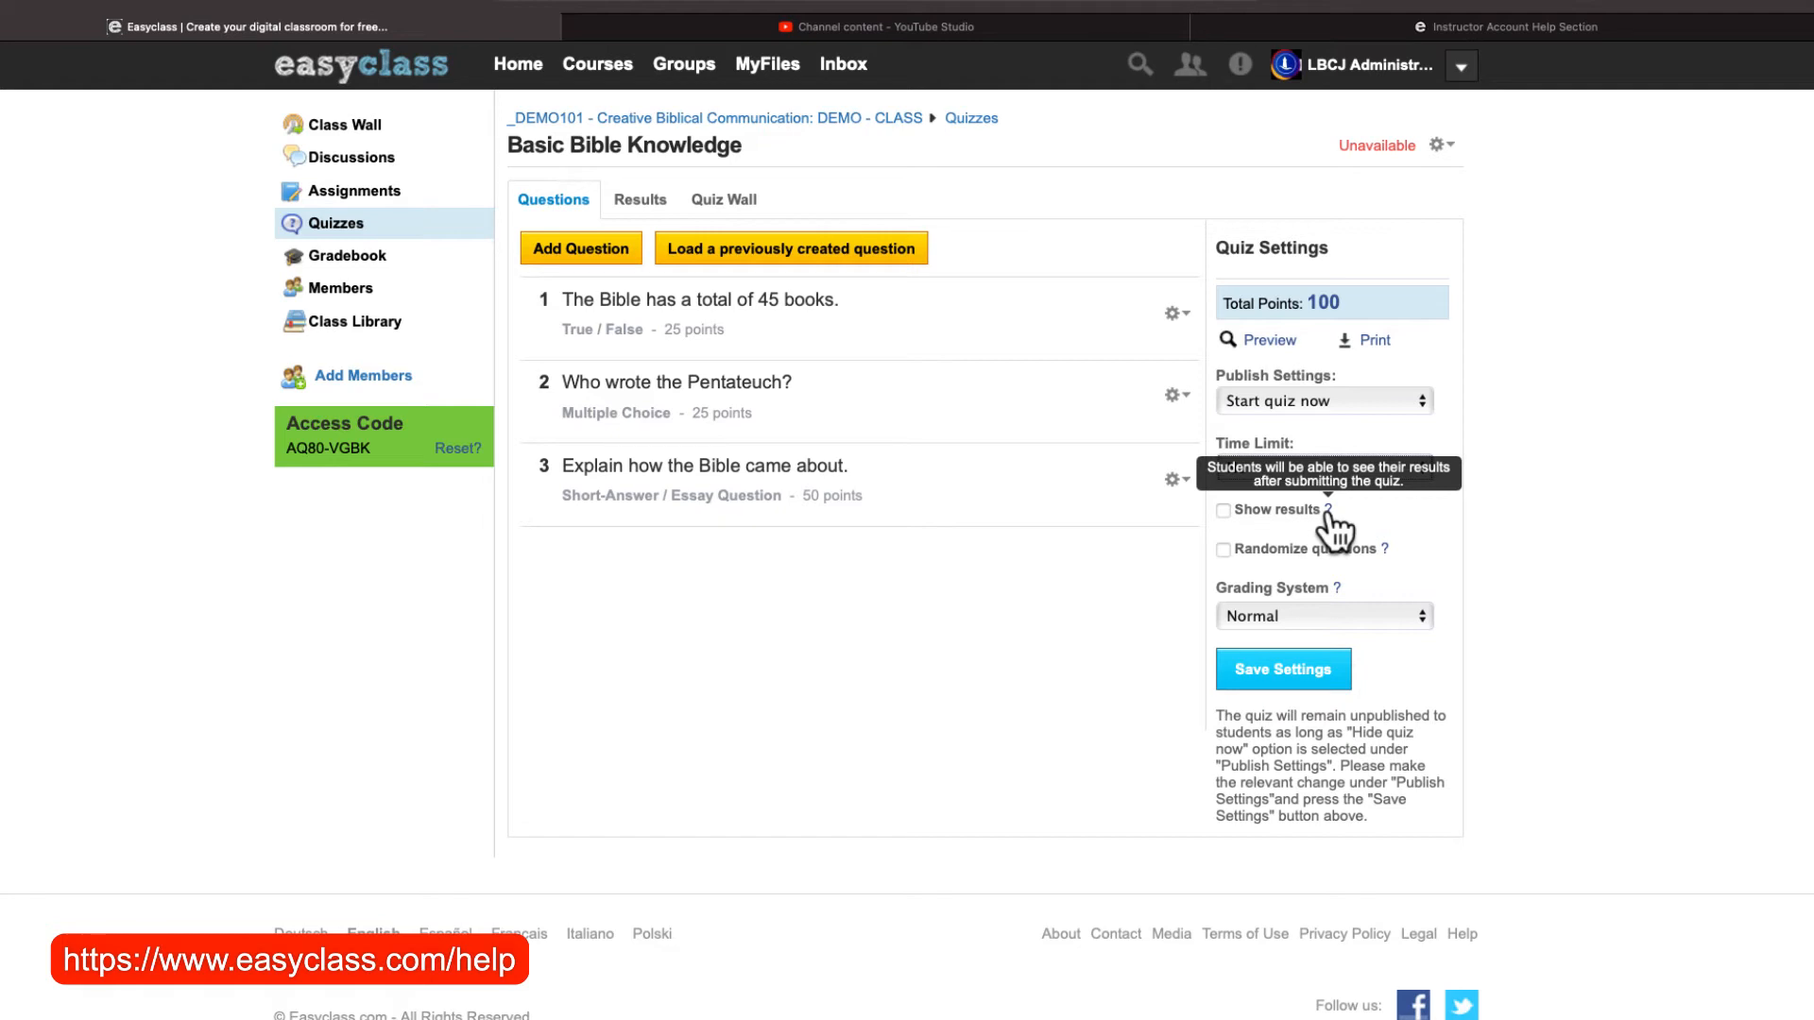
pyautogui.click(1223, 511)
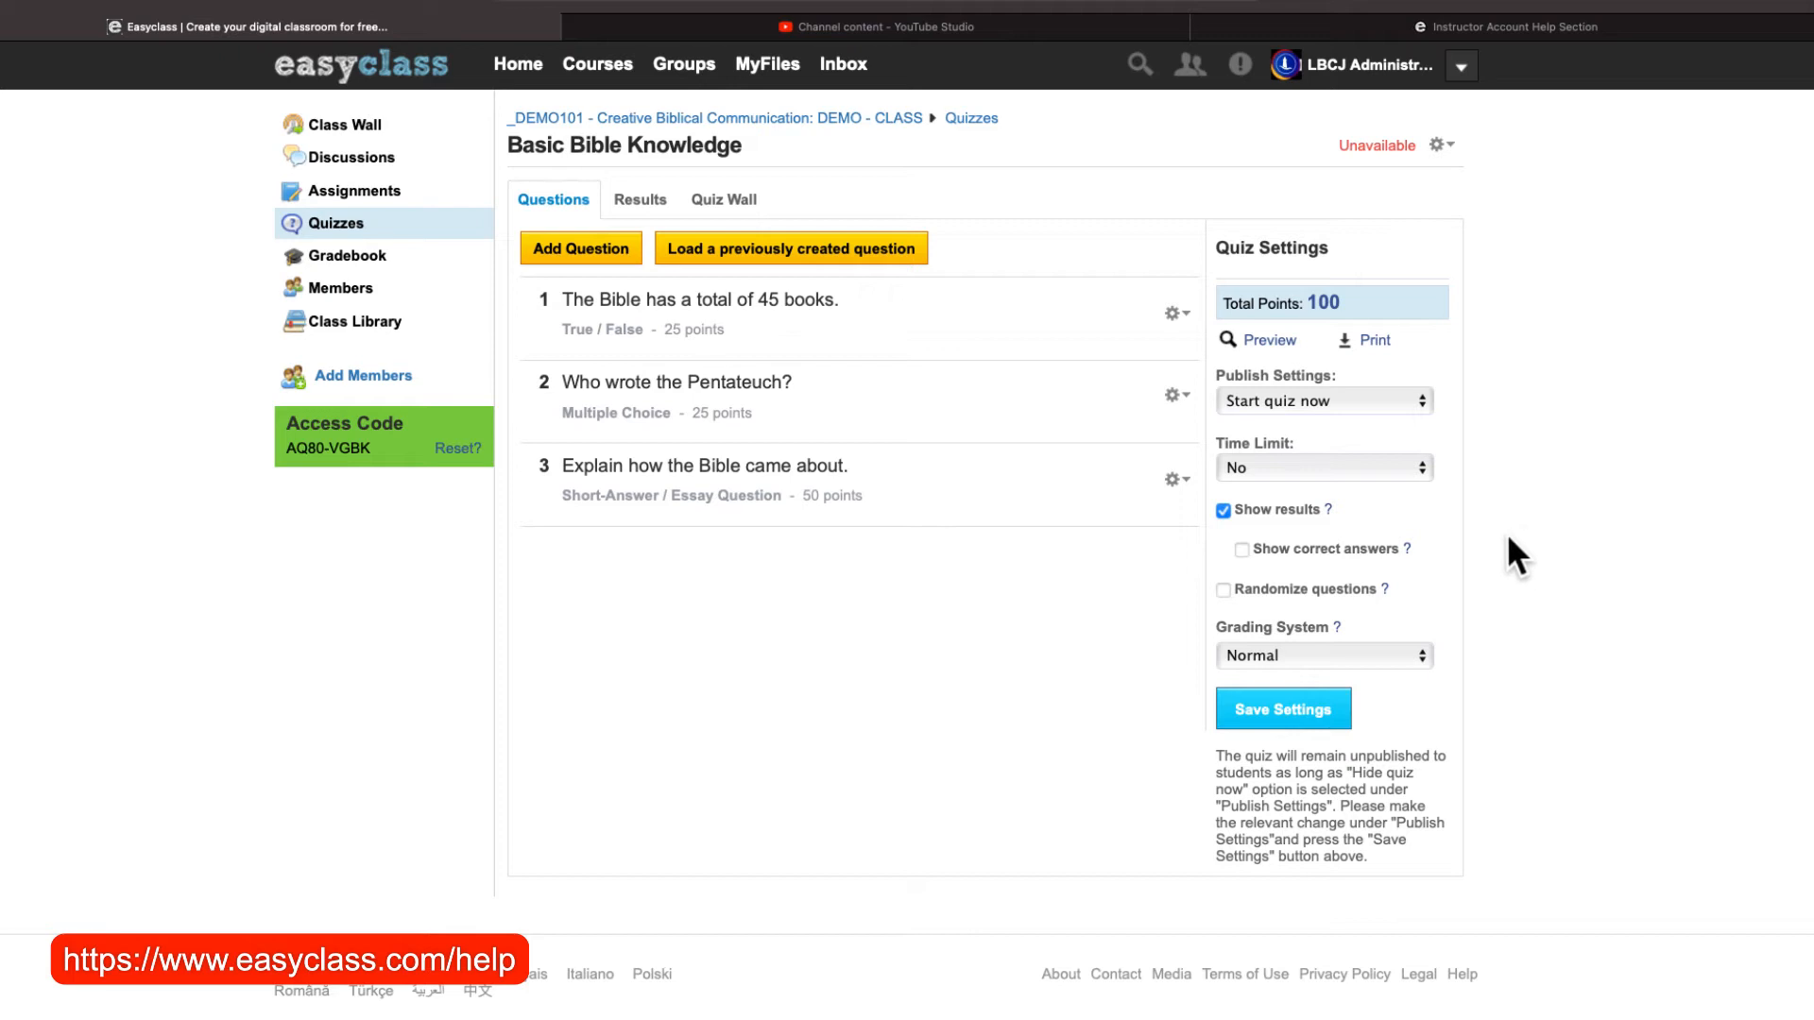
# Turn on Show correct answers and Randomize questions for the quiz.
pyautogui.click(1241, 550)
pyautogui.scroll(-1, 1459, 591)
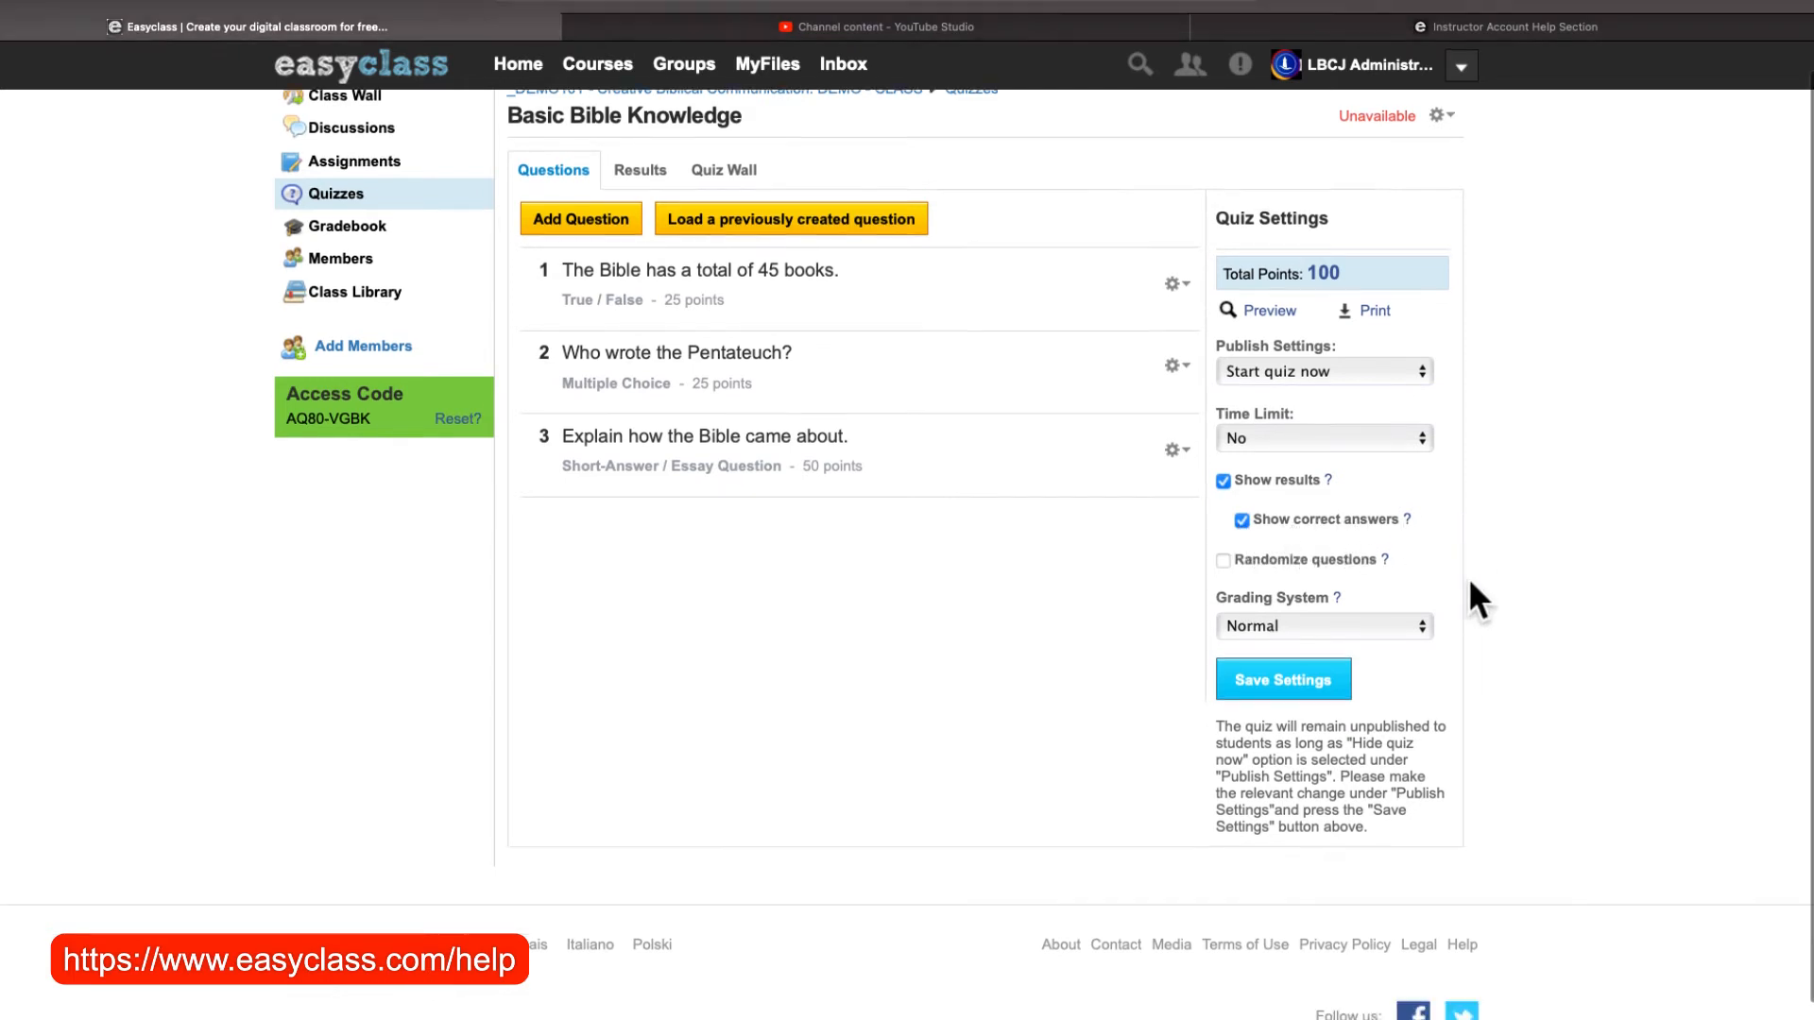
pyautogui.moveTo(1384, 543)
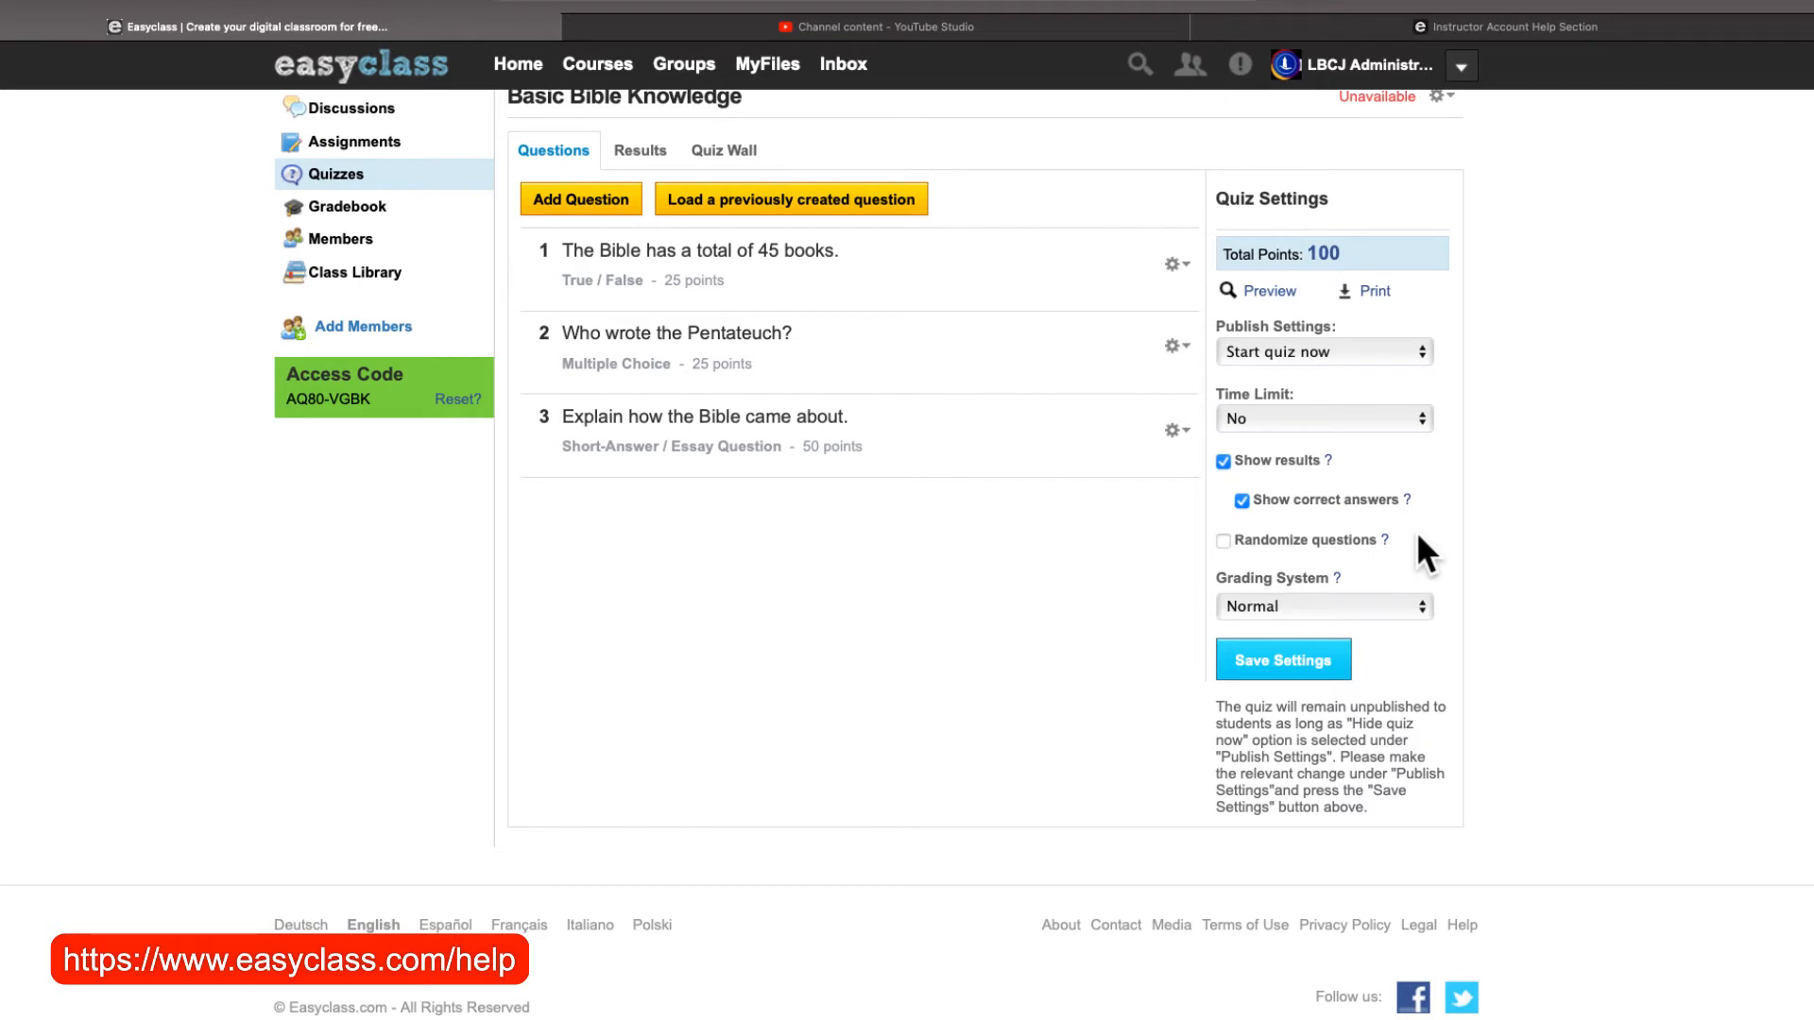
pyautogui.click(1223, 541)
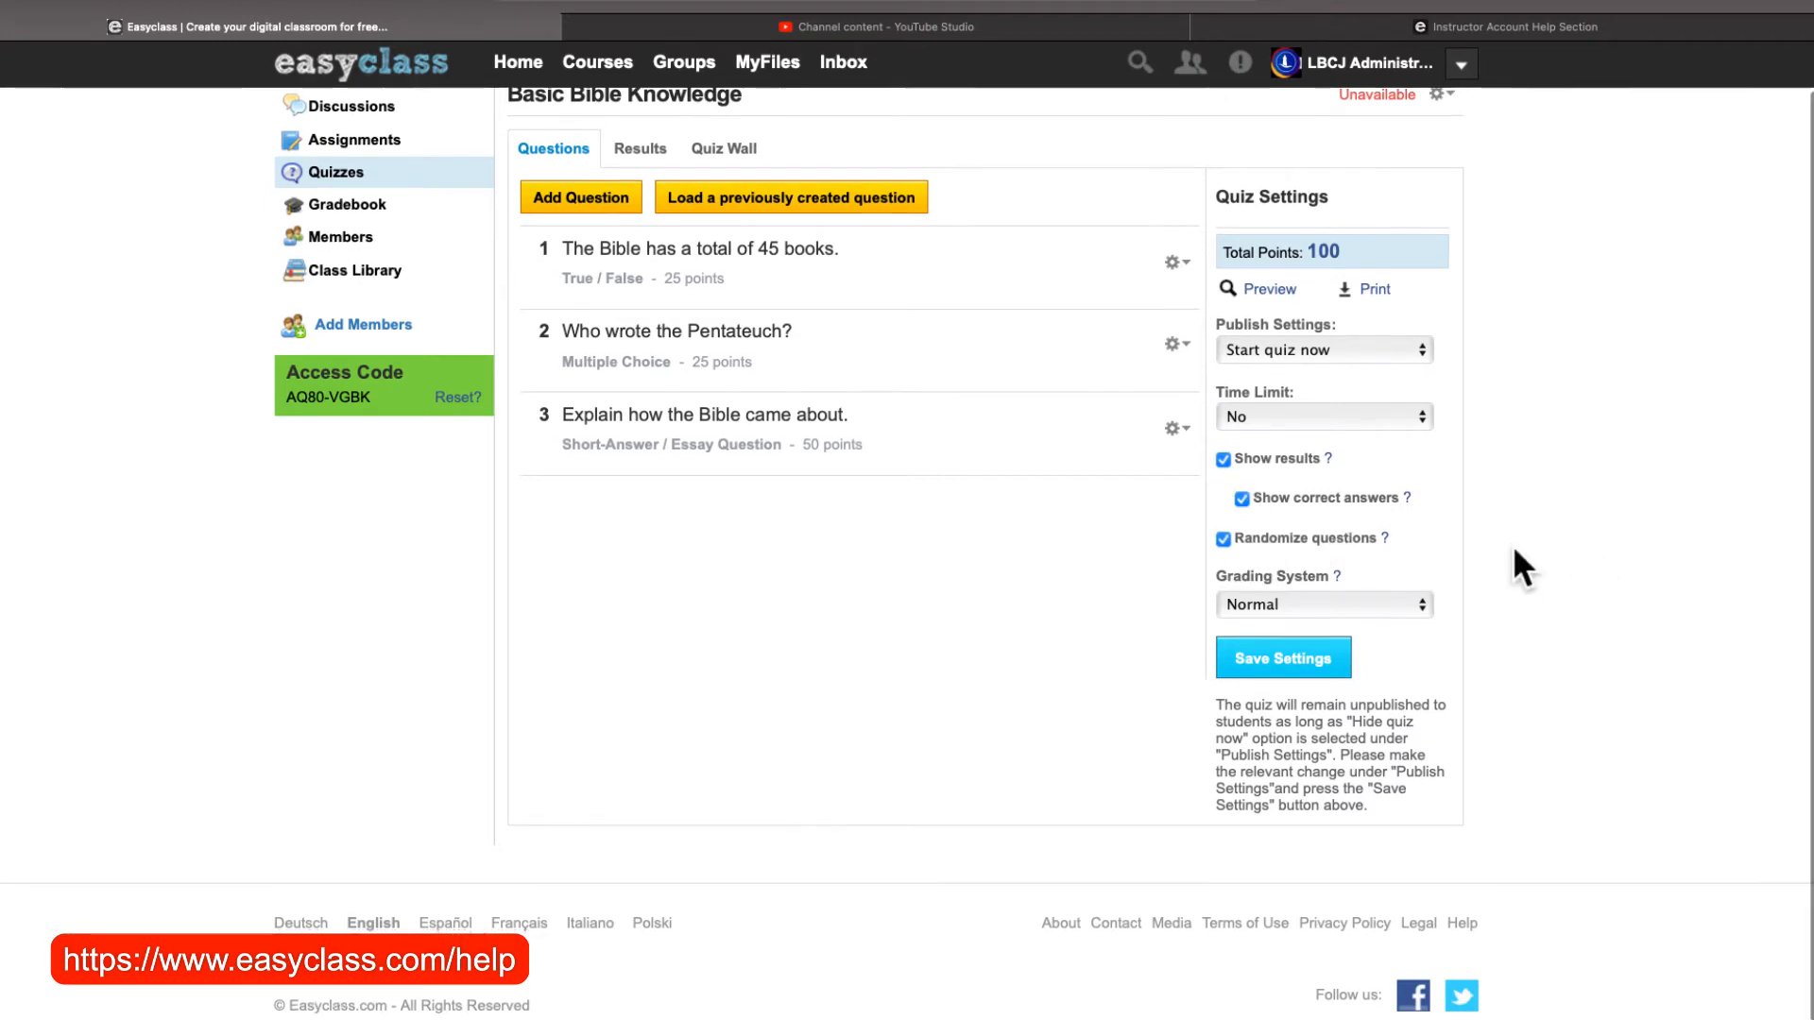
# Keep the Normal grading system and save the quiz settings.
pyautogui.click(1421, 624)
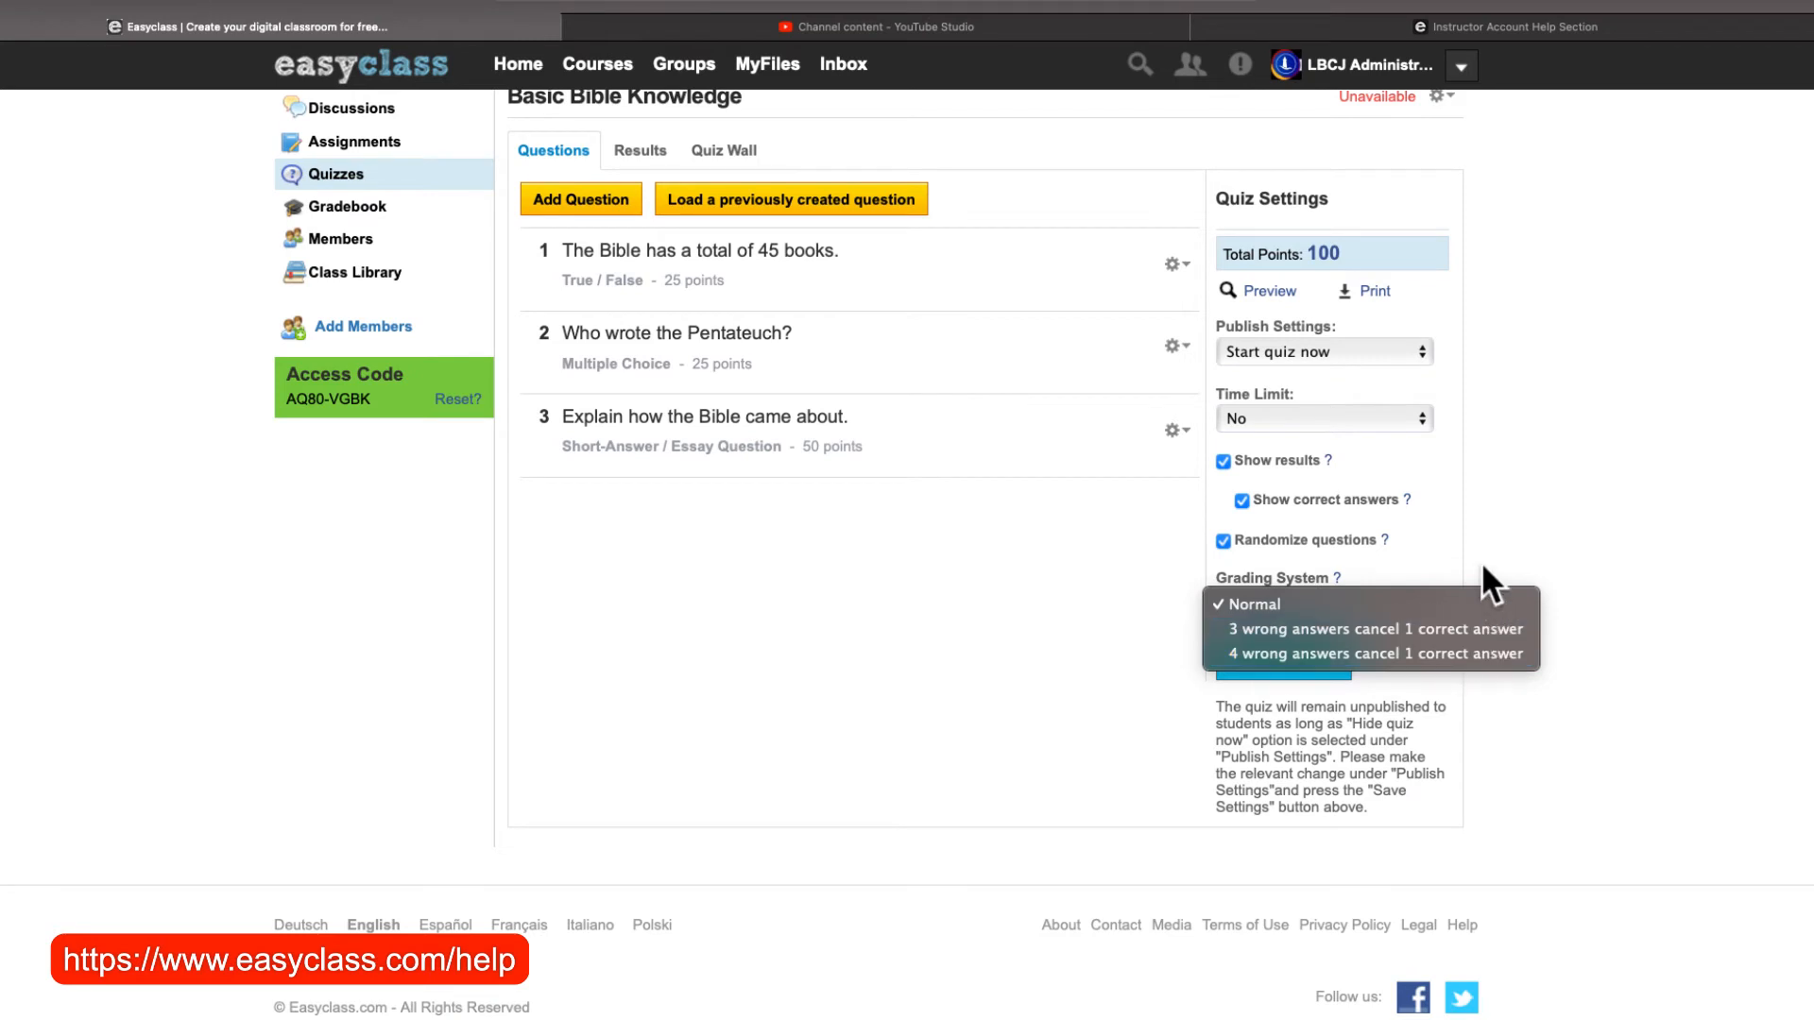
pyautogui.click(1496, 513)
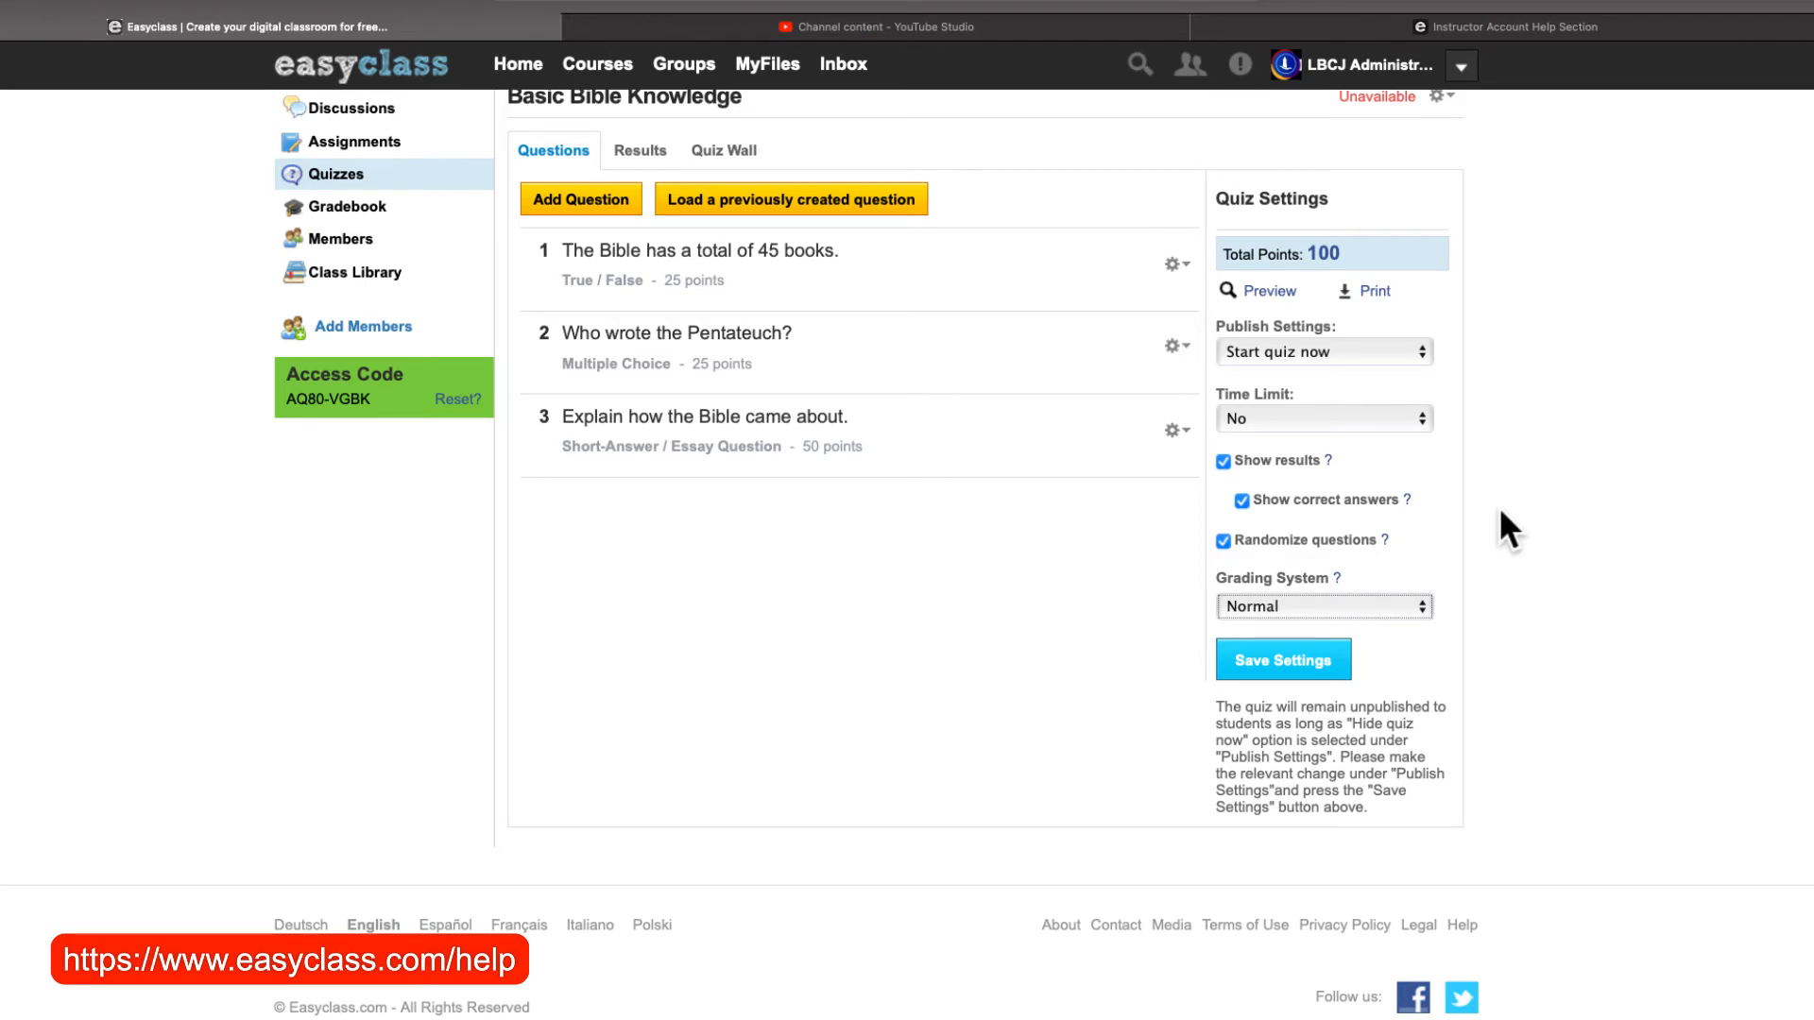
pyautogui.click(1500, 512)
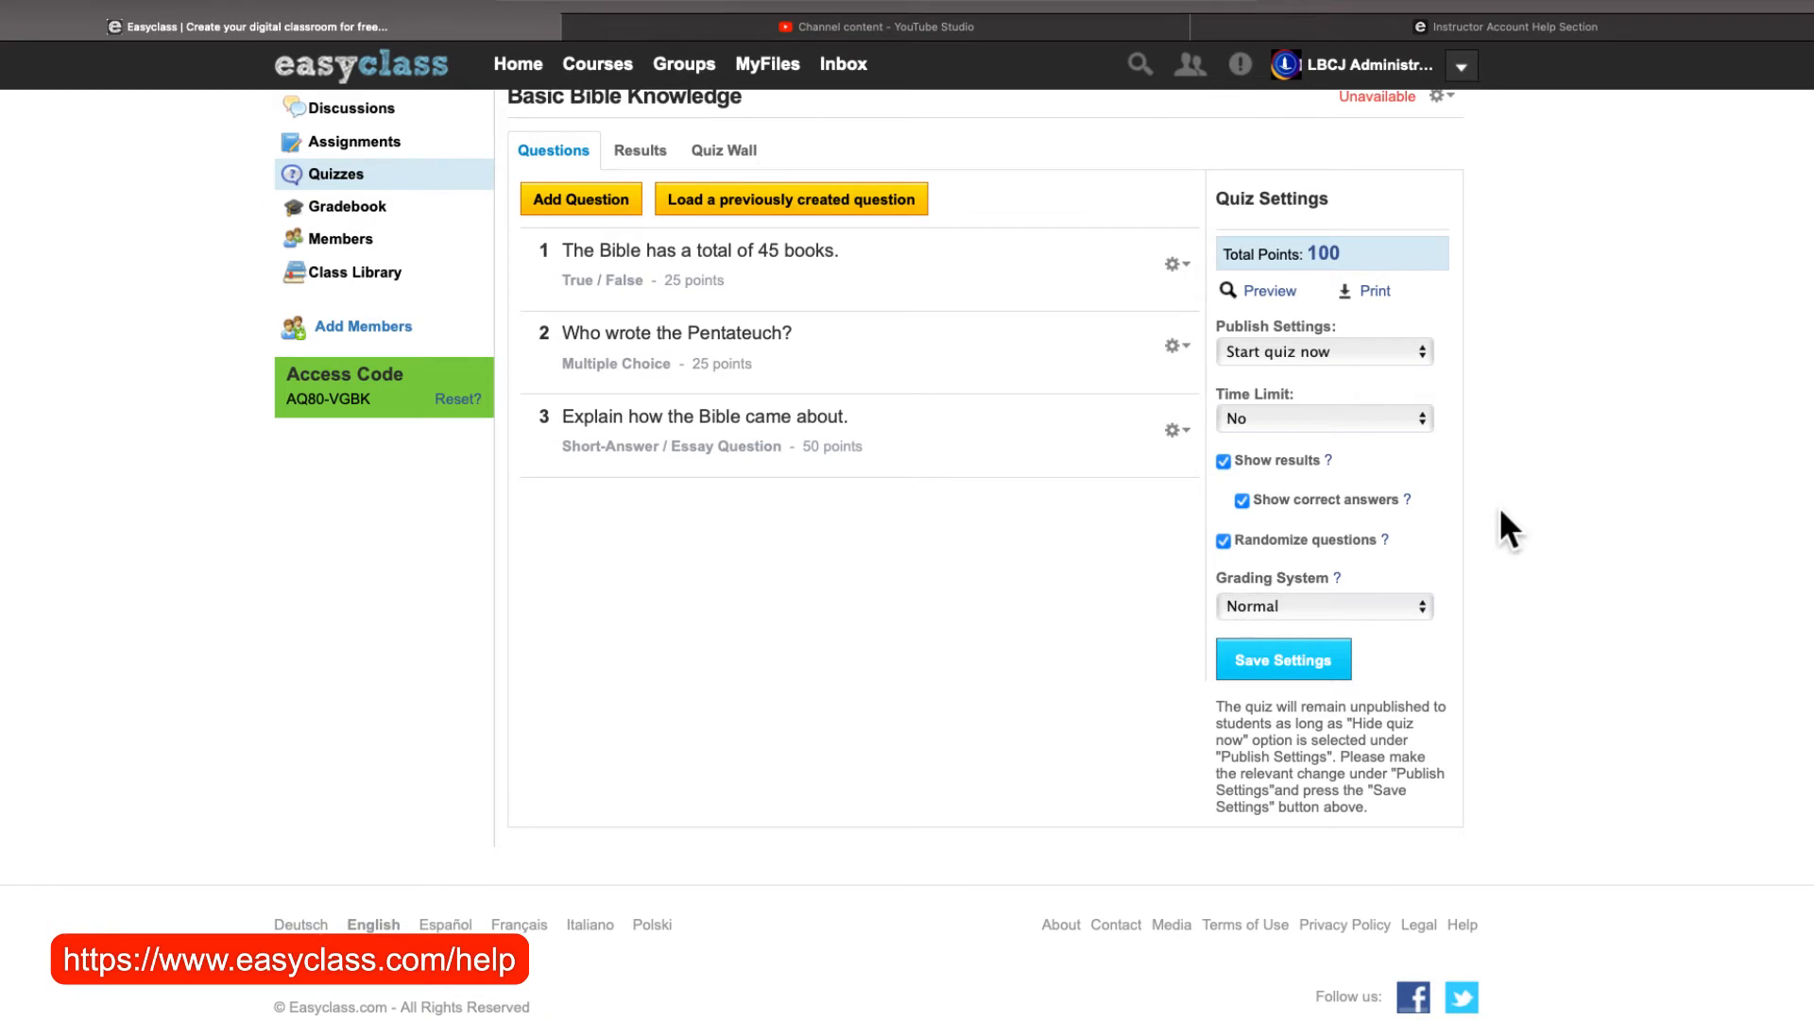
pyautogui.click(1286, 672)
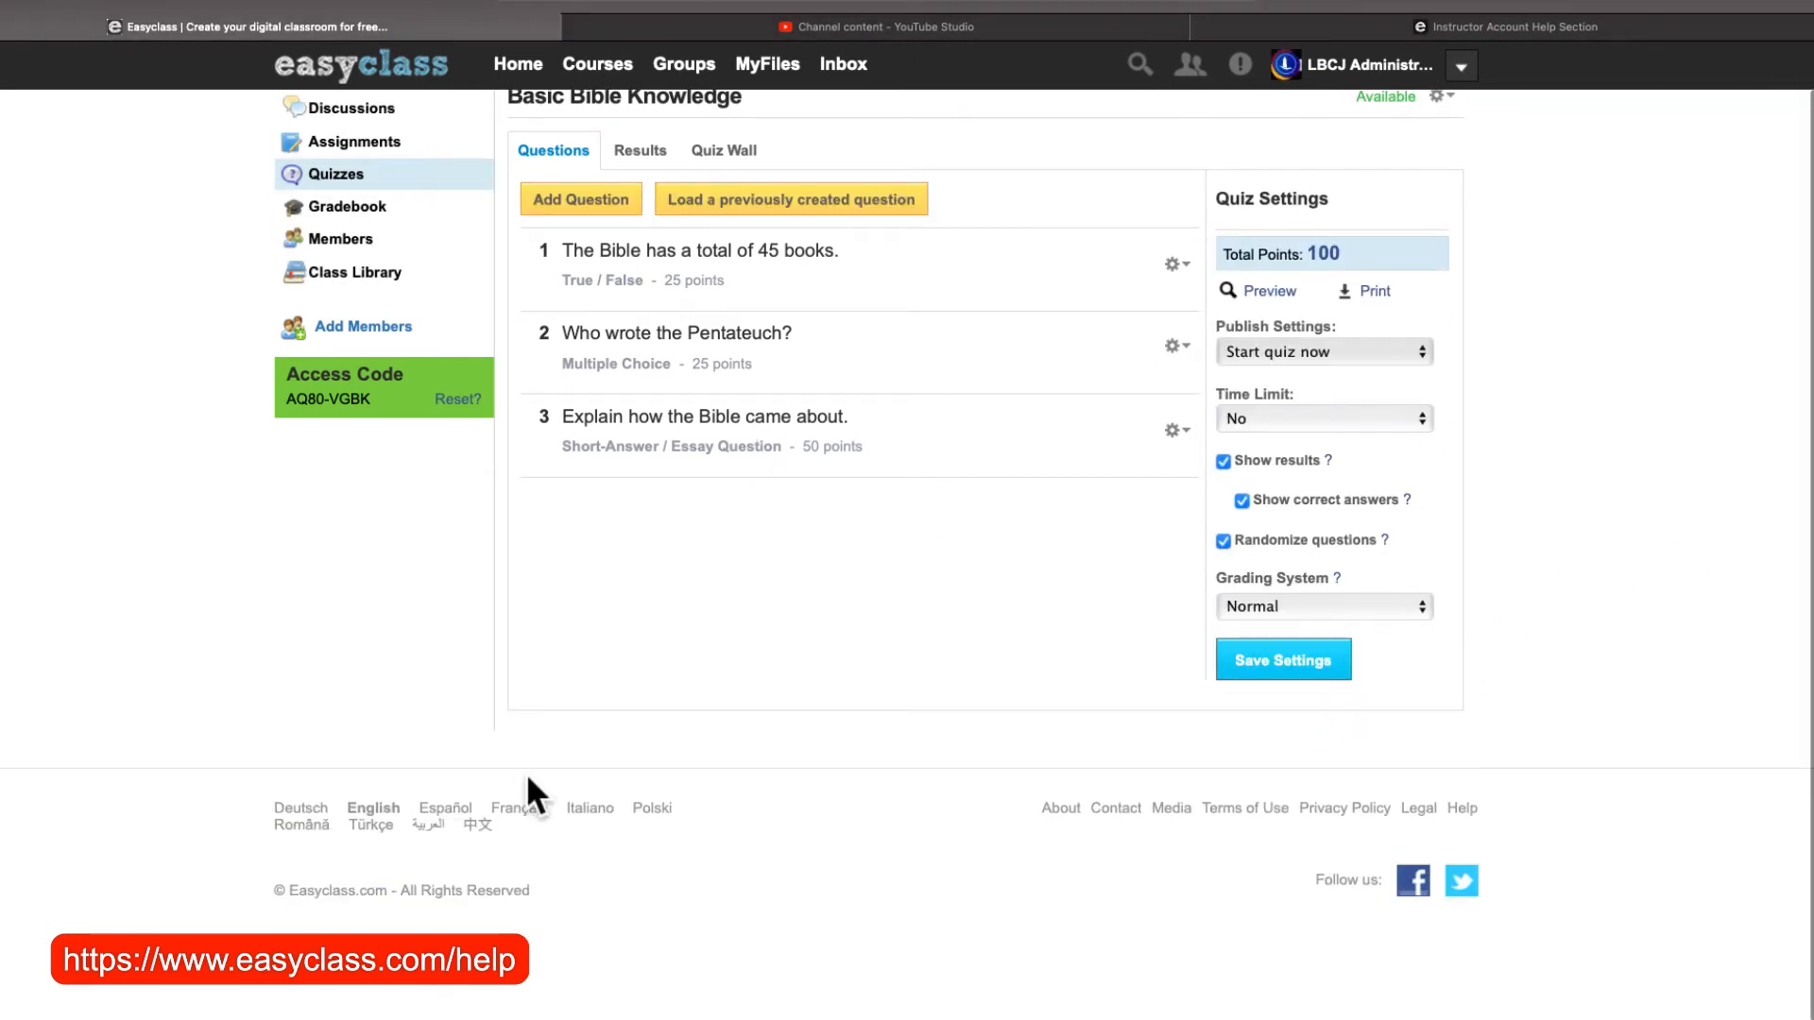
pyautogui.scroll(1, 1326, 218)
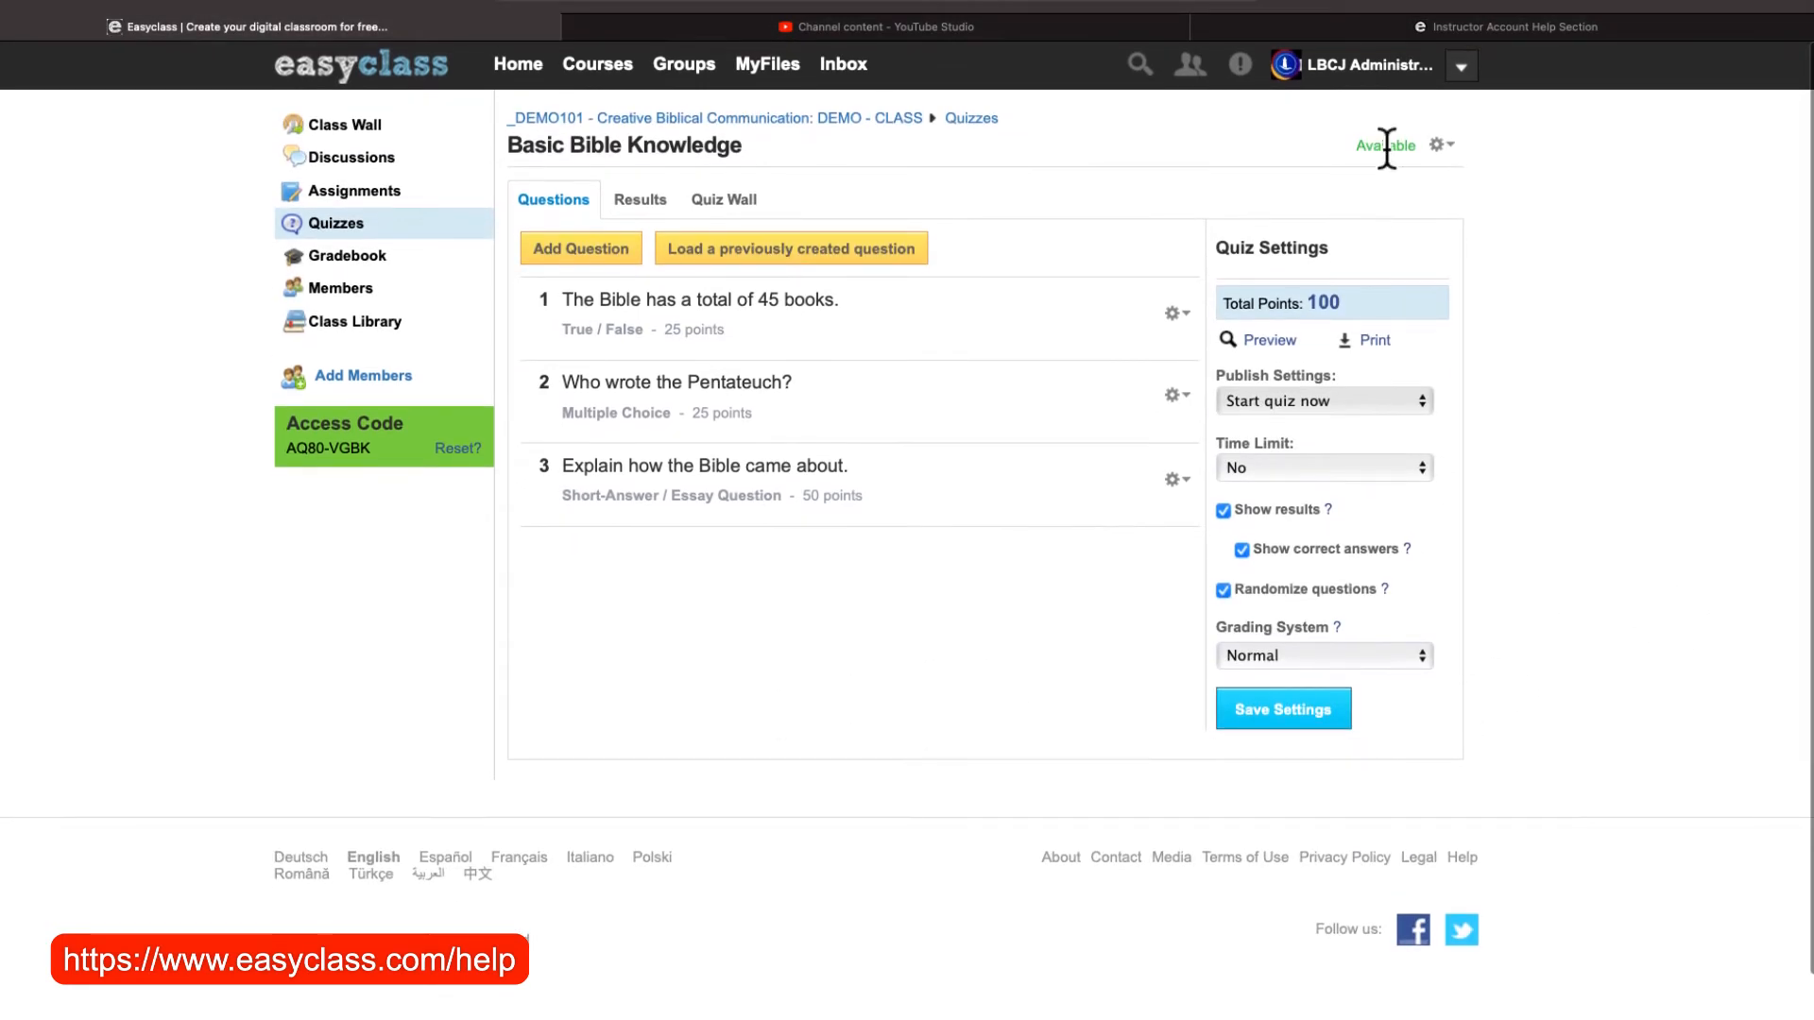
pyautogui.click(646, 201)
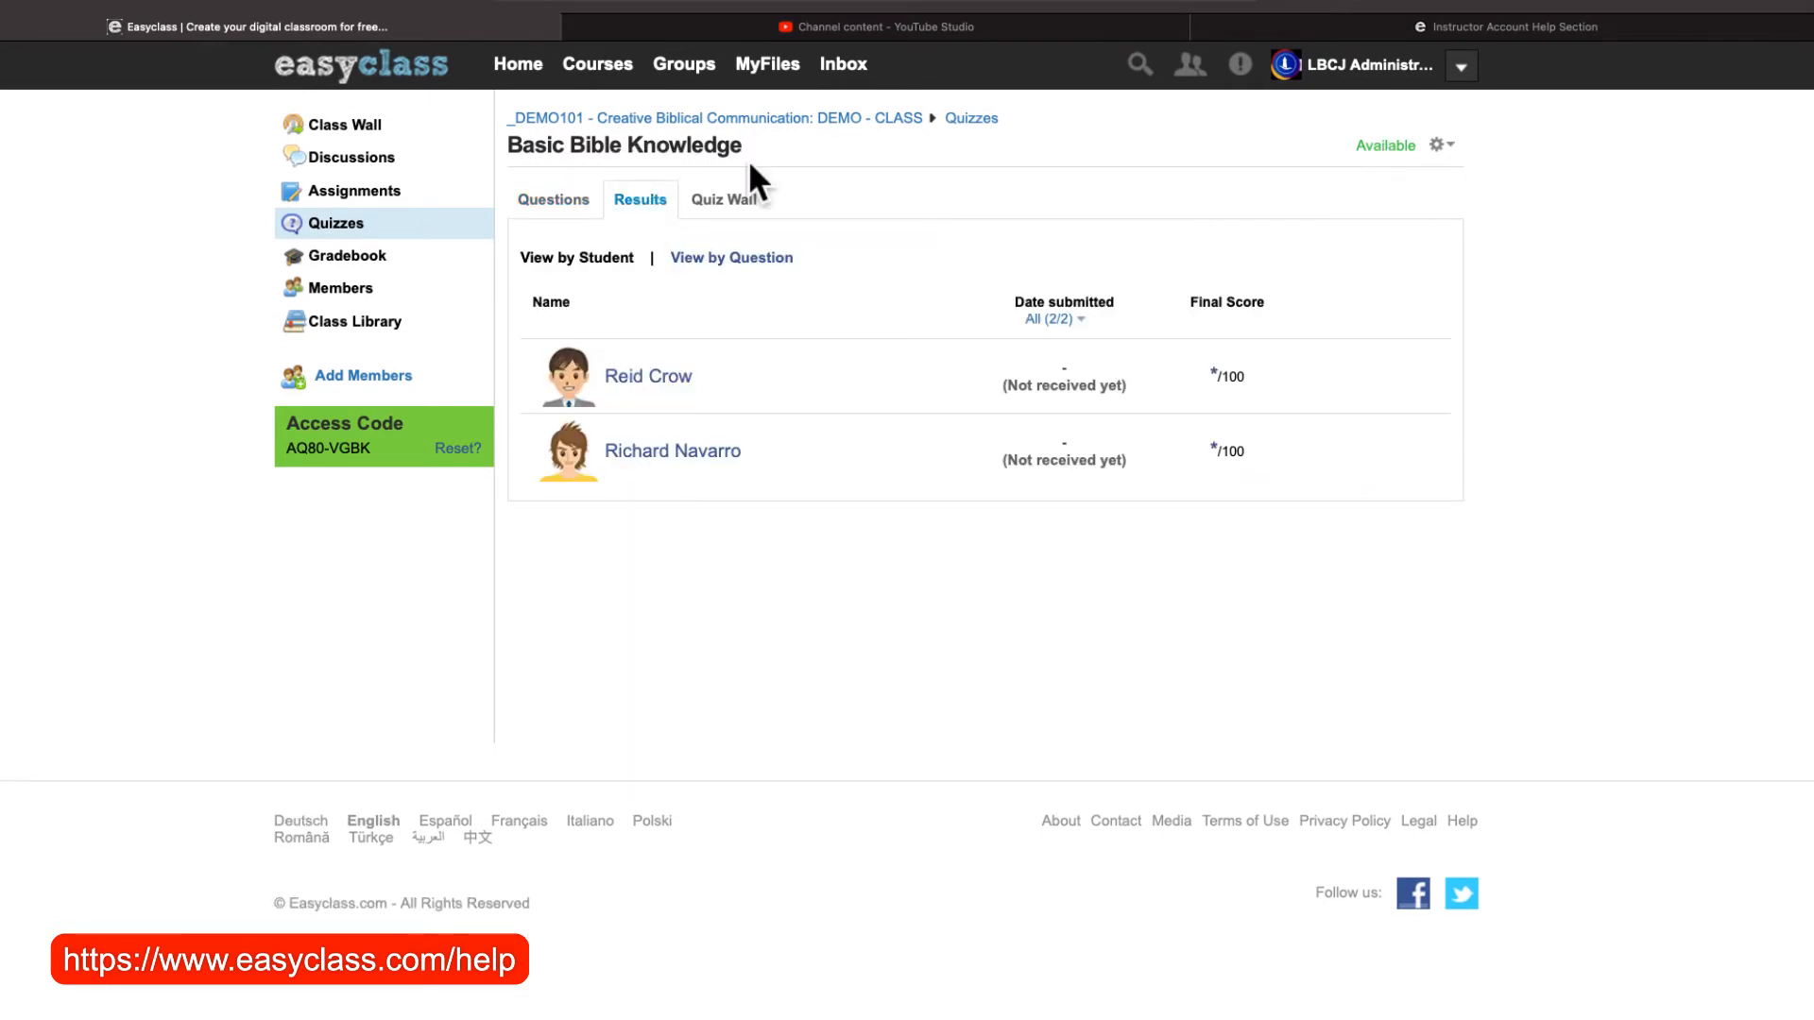
pyautogui.click(736, 202)
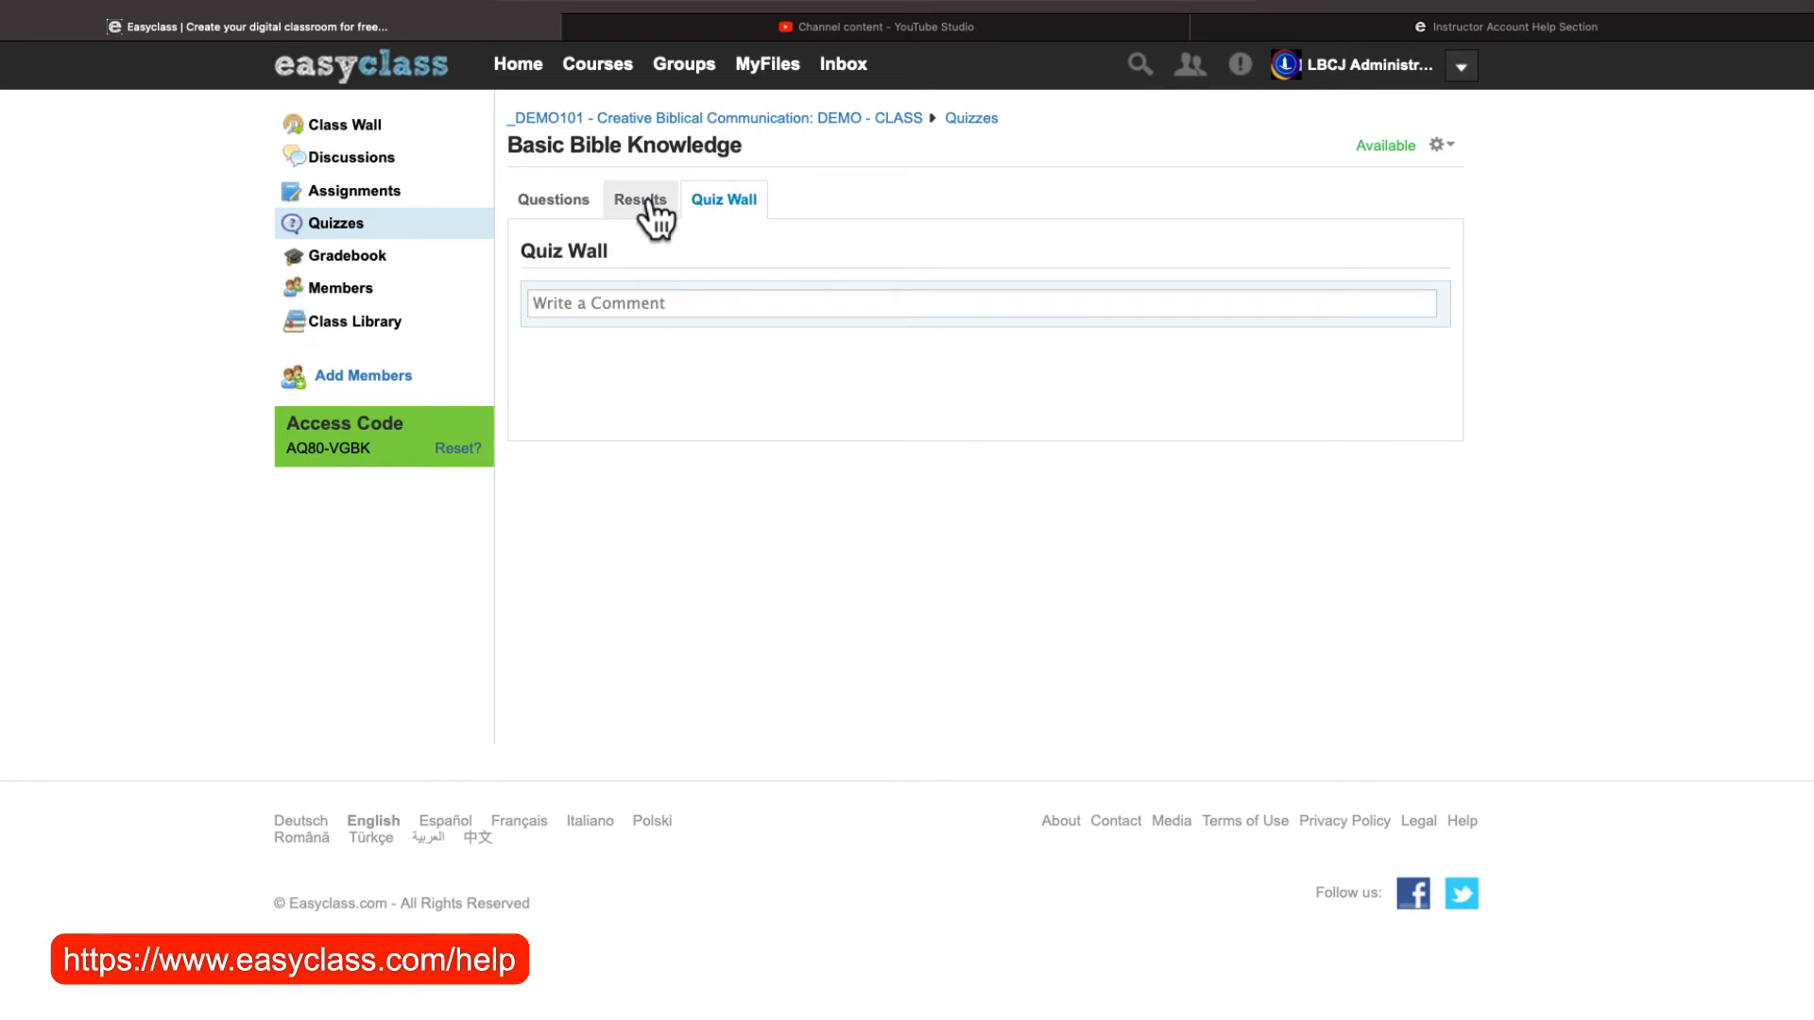
pyautogui.click(577, 203)
pyautogui.click(1460, 68)
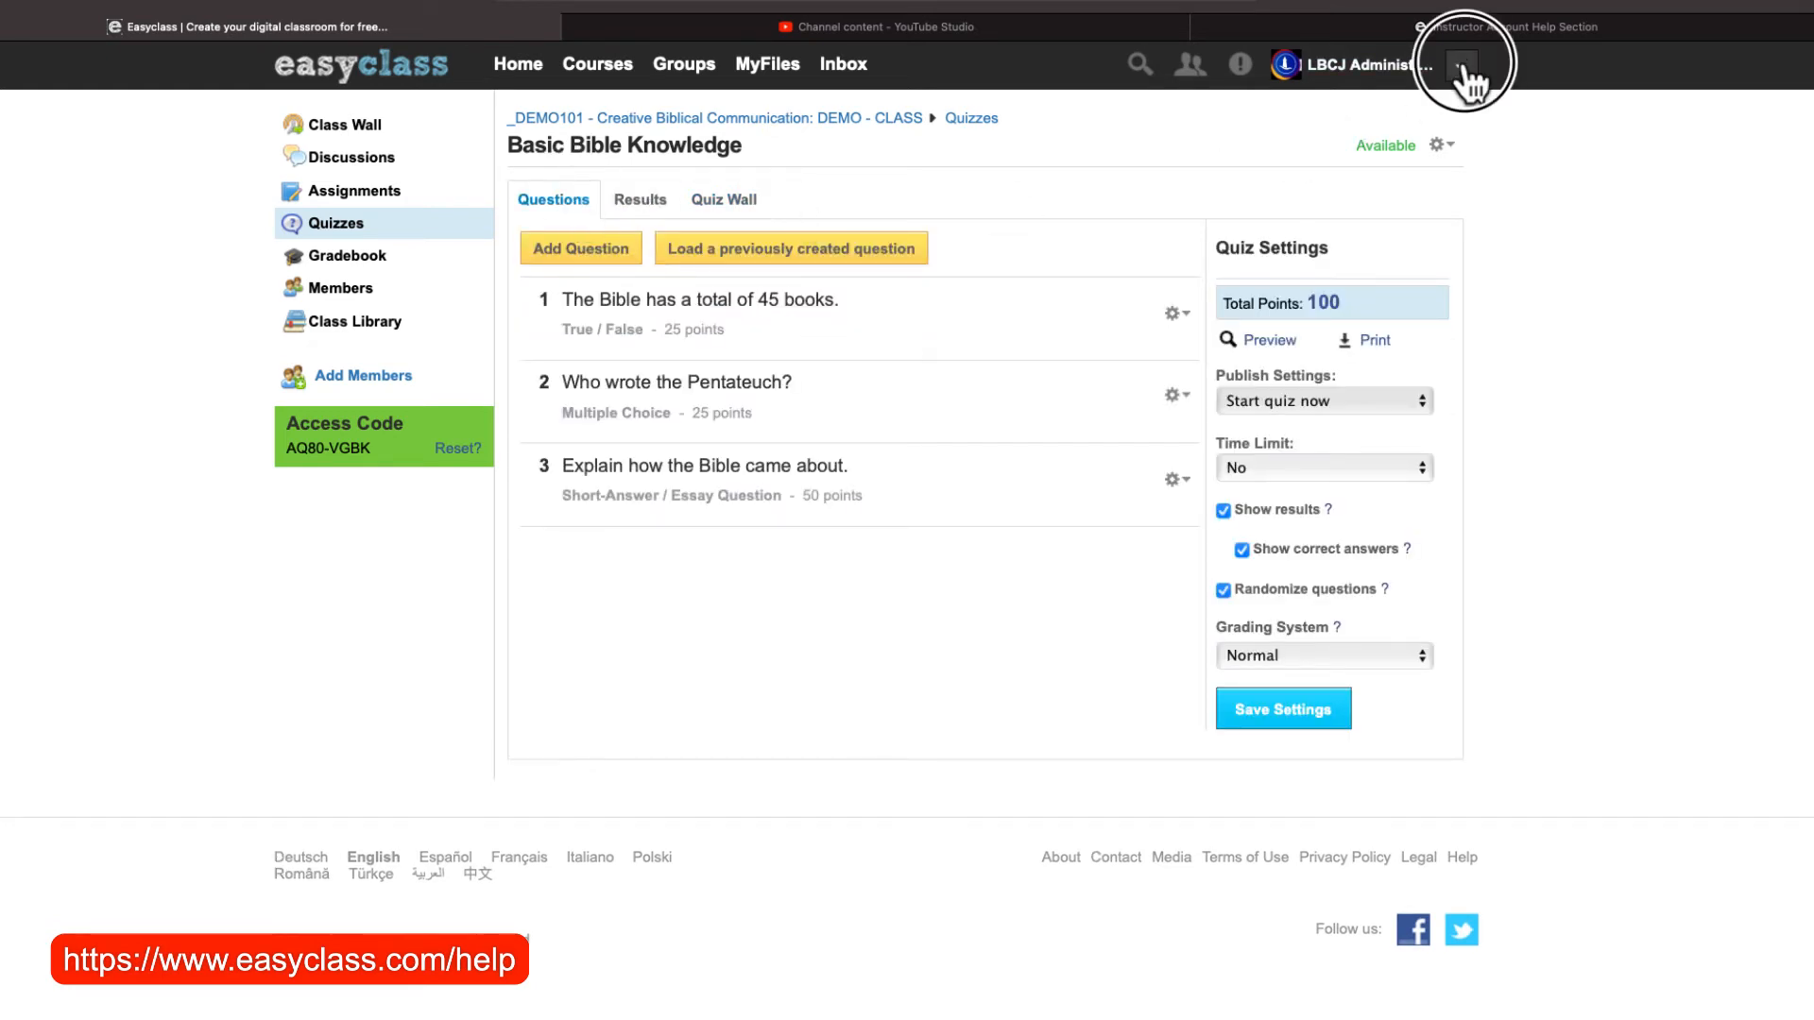
# Log out of the instructor account and sign in with the saved student login.
pyautogui.click(1330, 216)
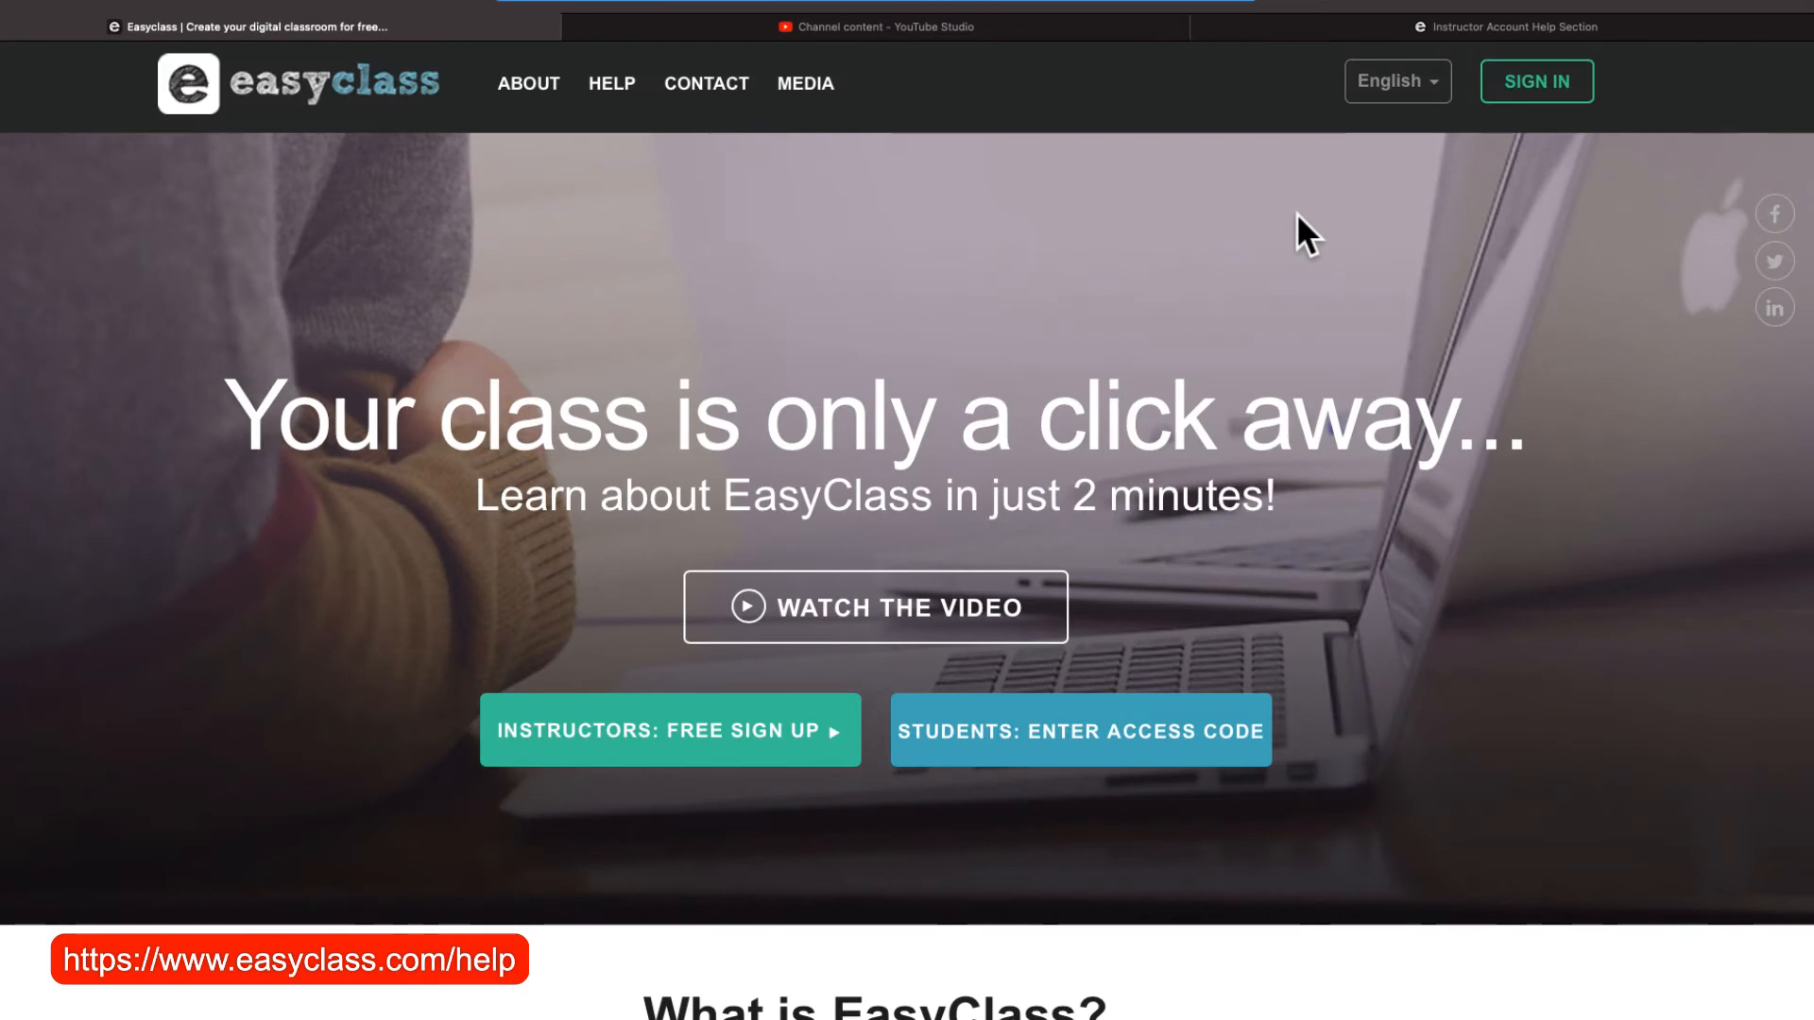
pyautogui.click(1517, 81)
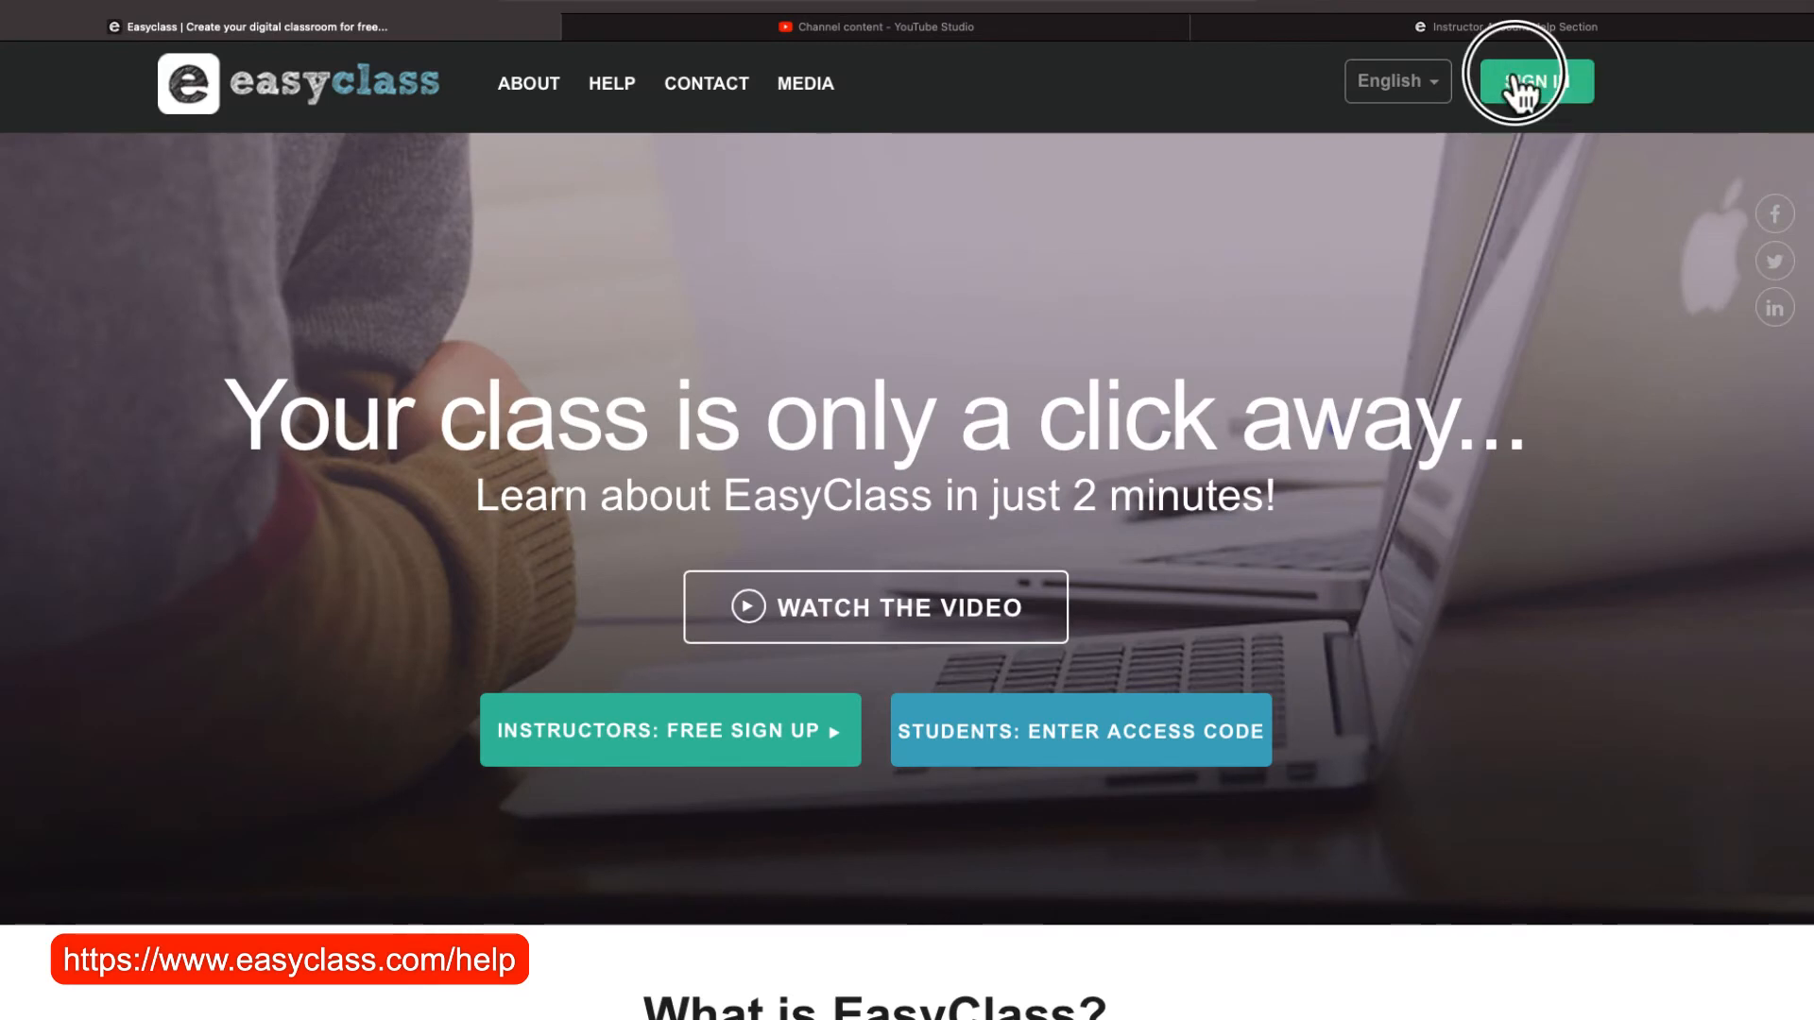
pyautogui.click(1397, 241)
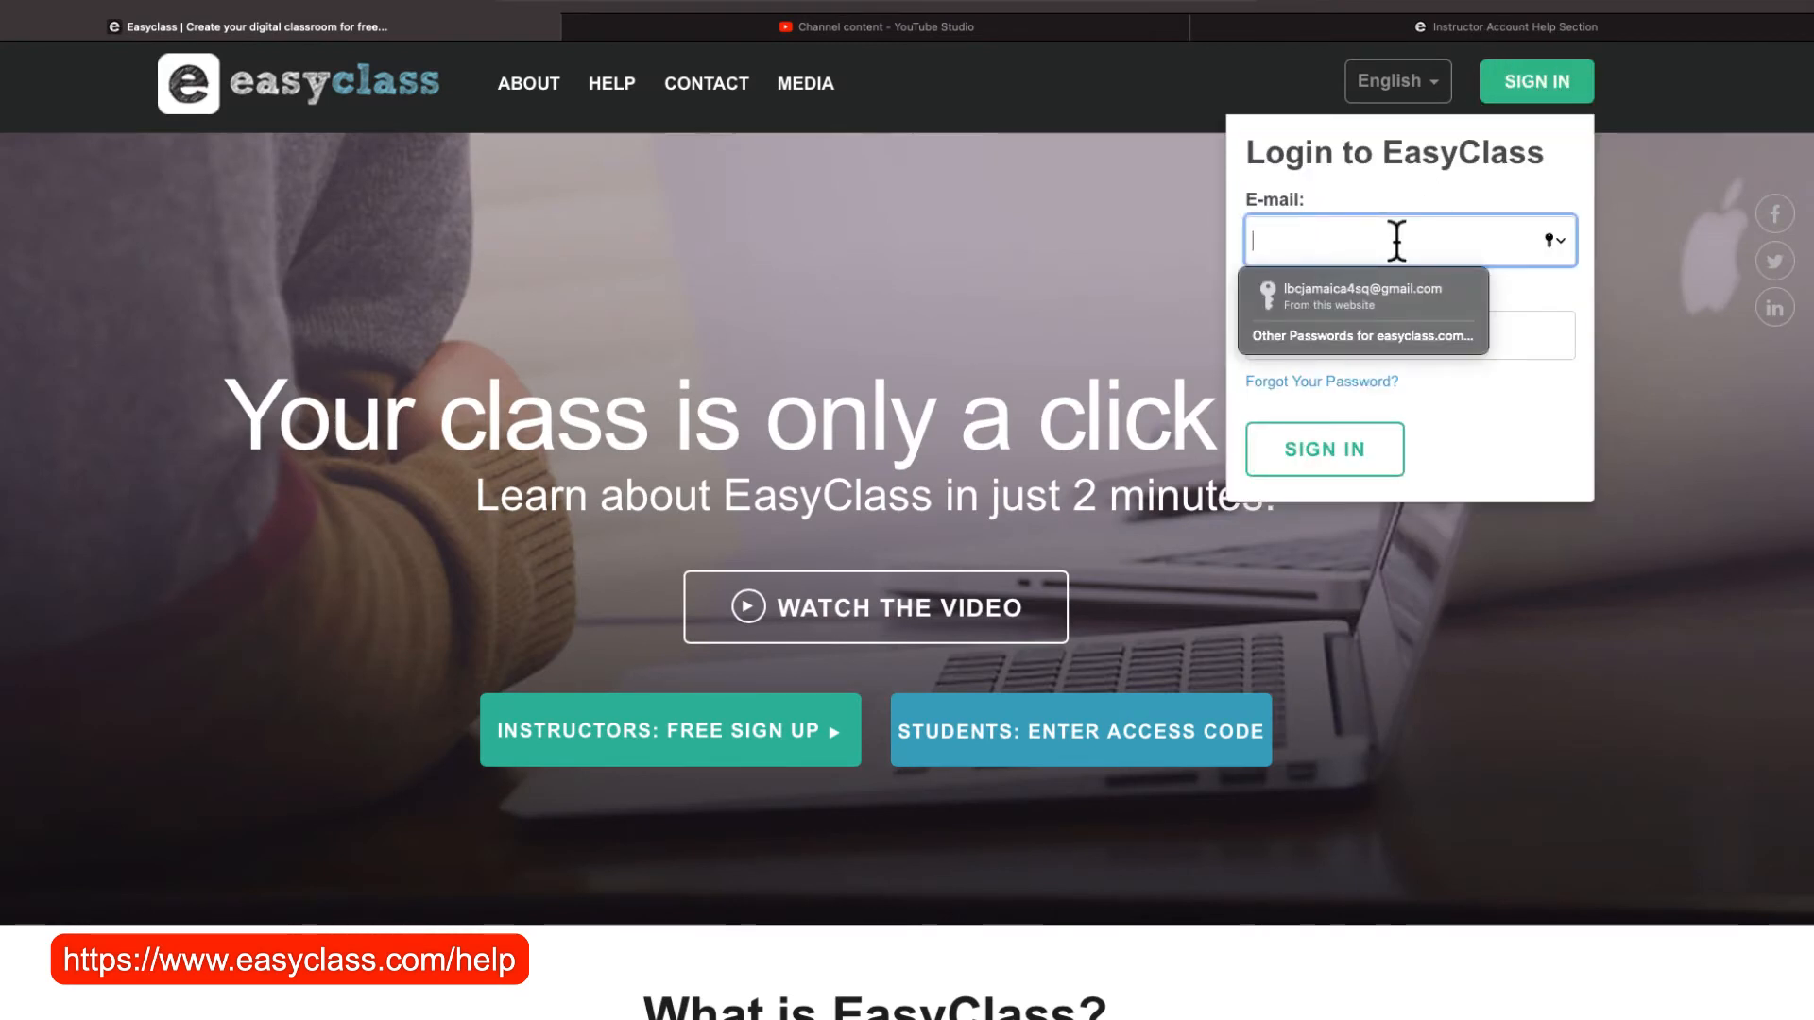
pyautogui.write('past')
pyautogui.press('Down')
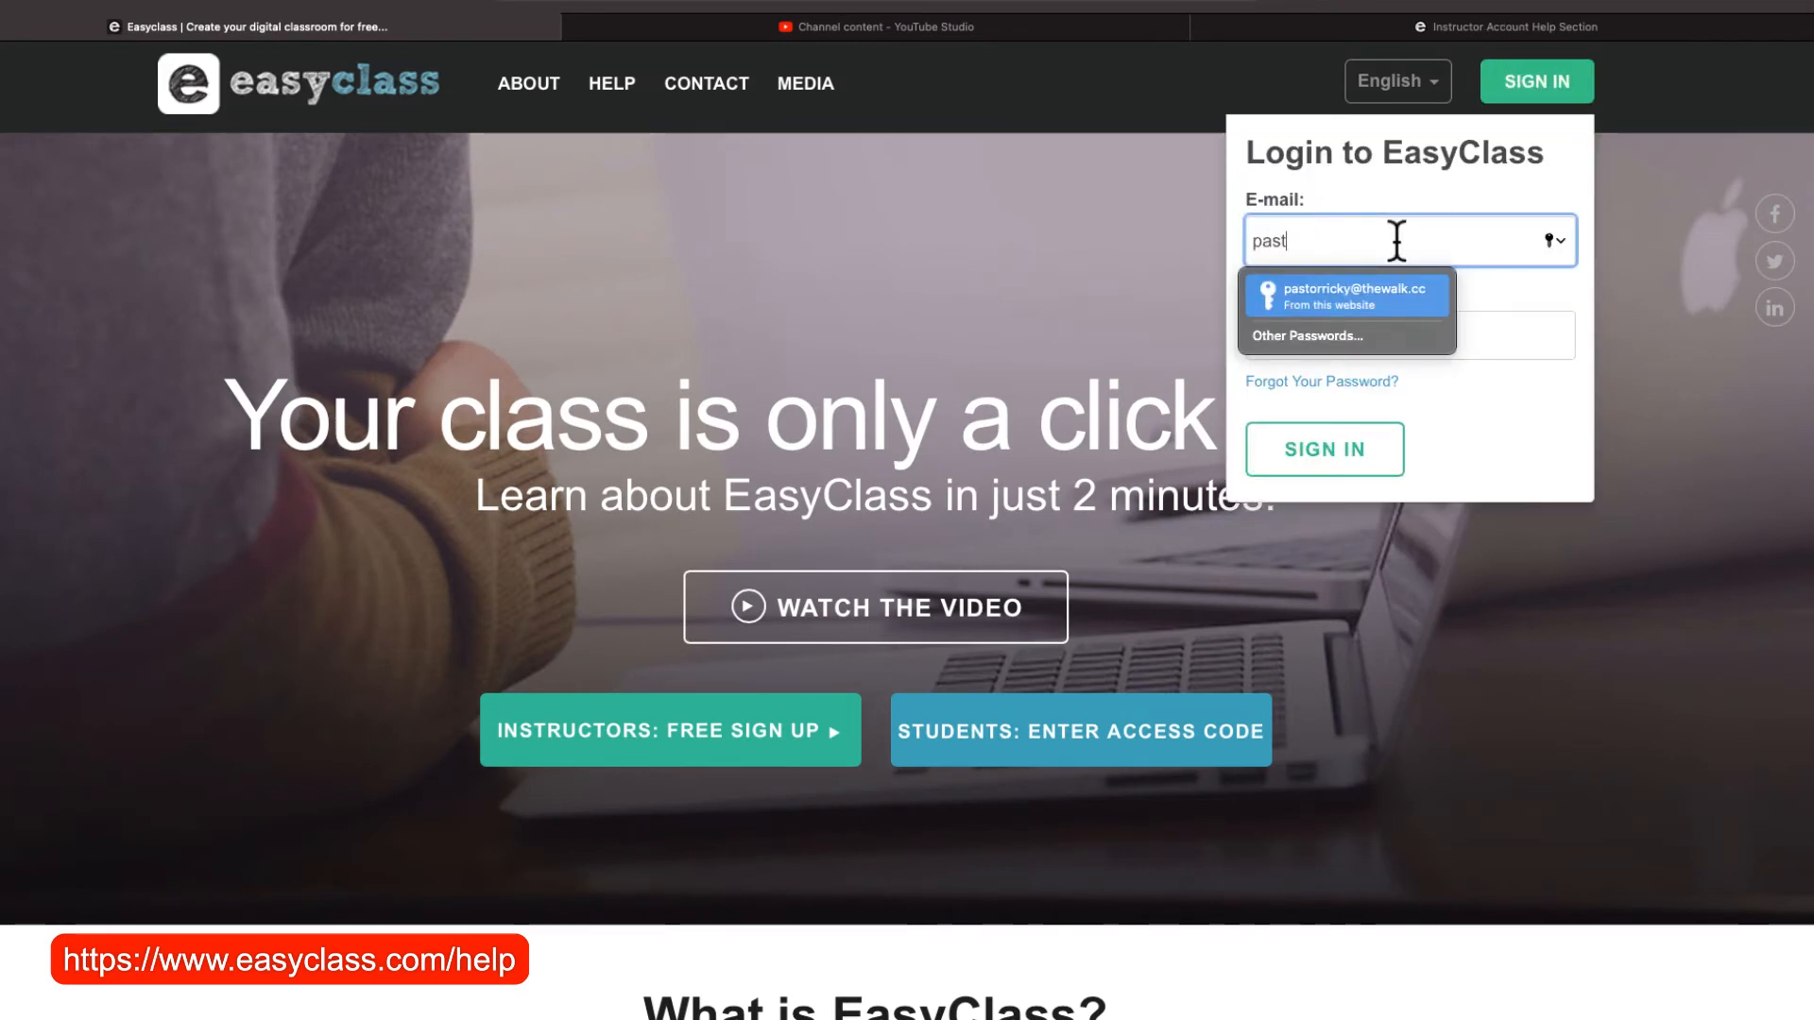
pyautogui.press('Return')
pyautogui.click(1335, 452)
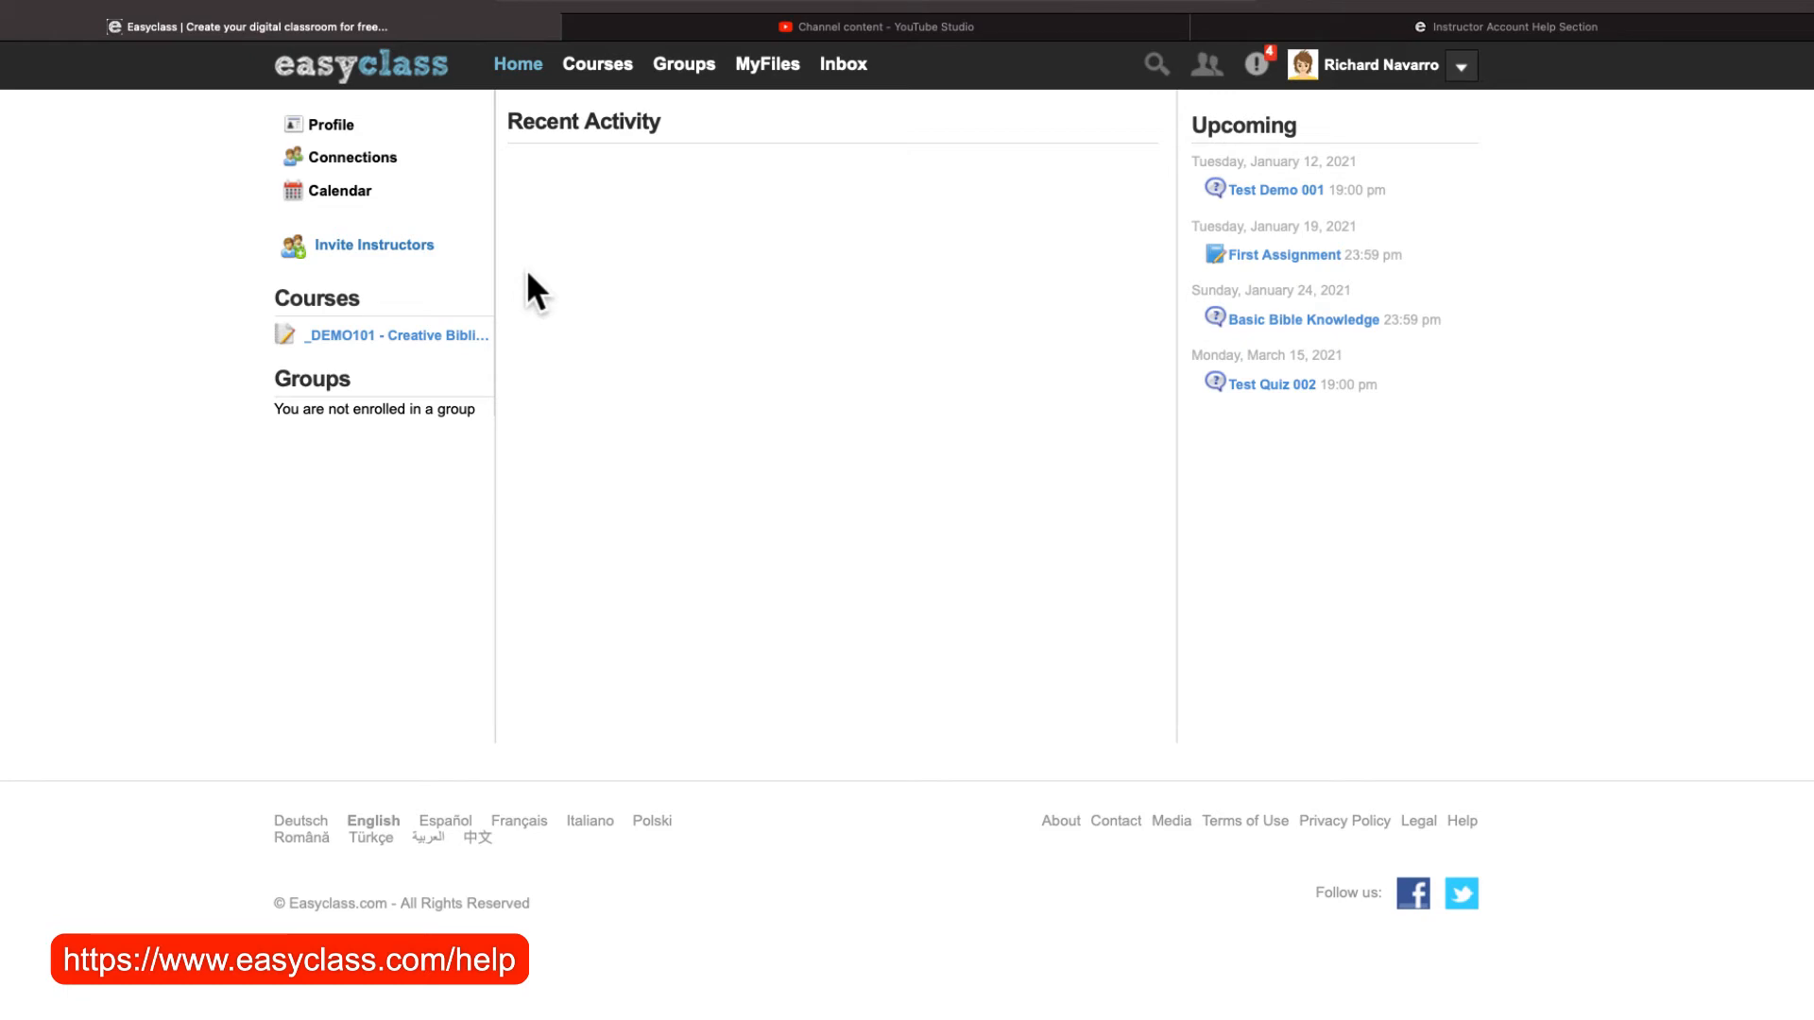
# Open the Basic Bible Knowledge quiz from the _DEMO101 course's quiz list.
pyautogui.click(417, 340)
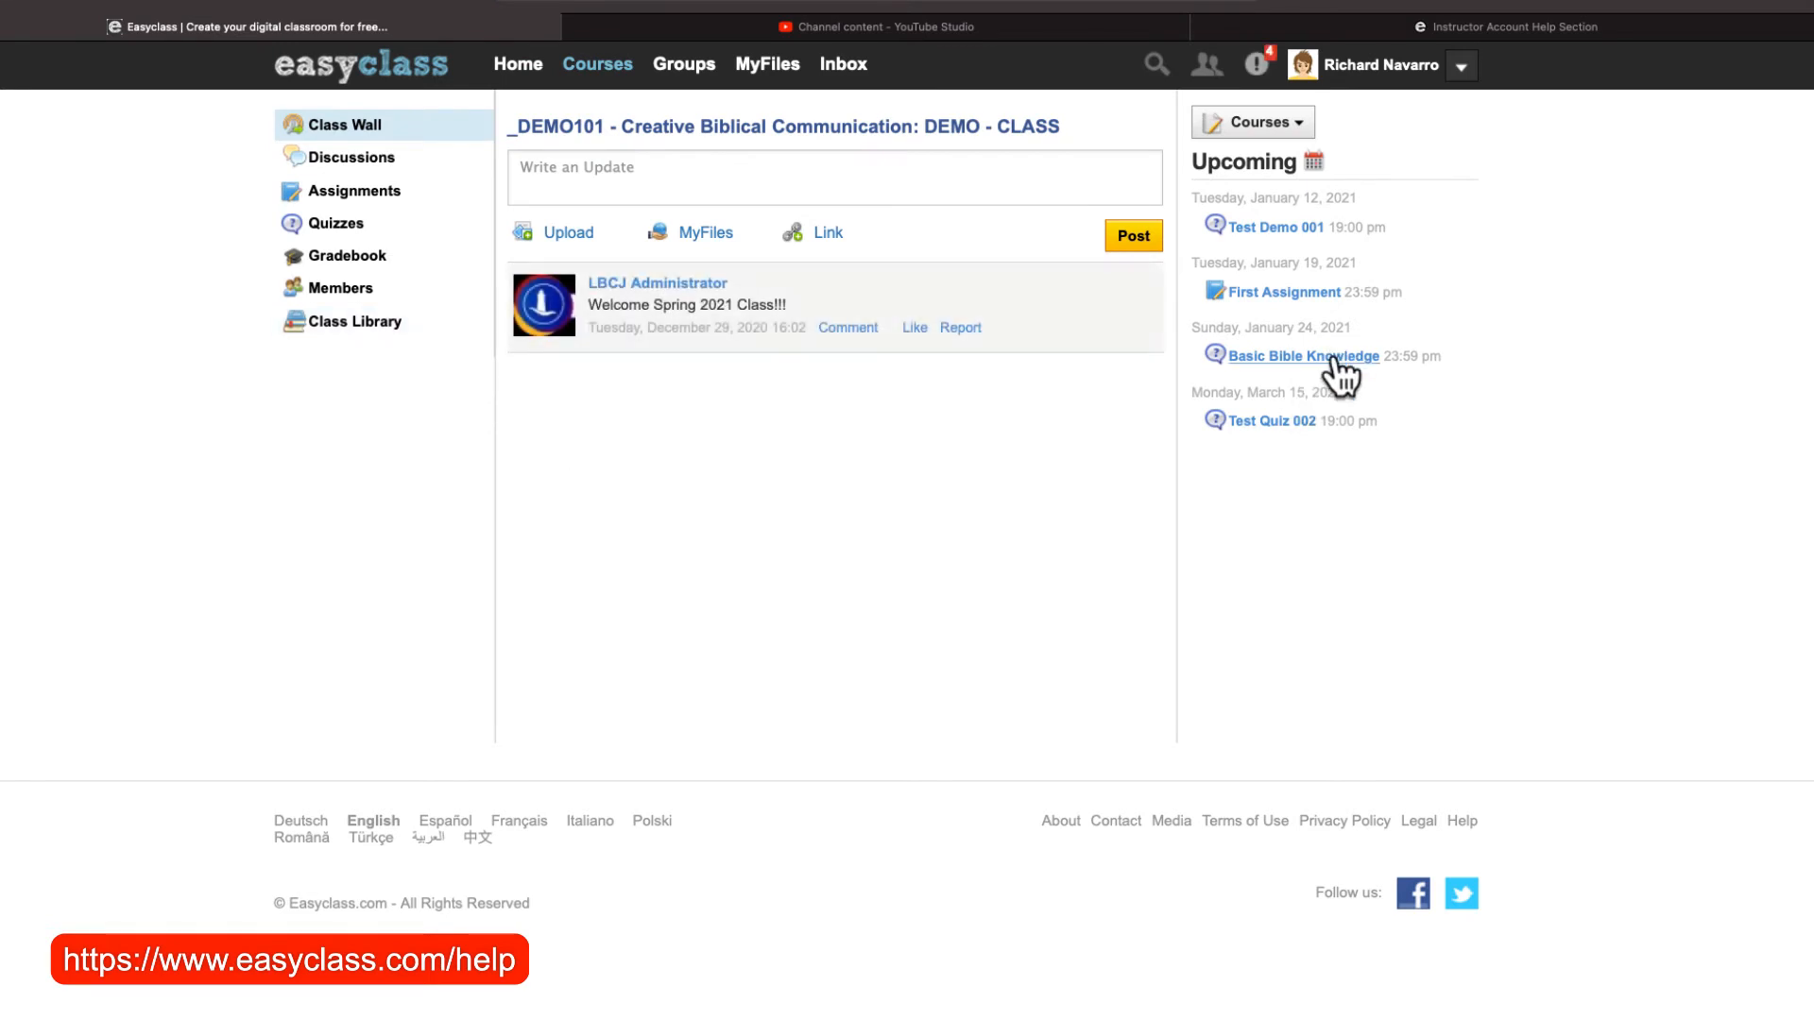
pyautogui.click(332, 226)
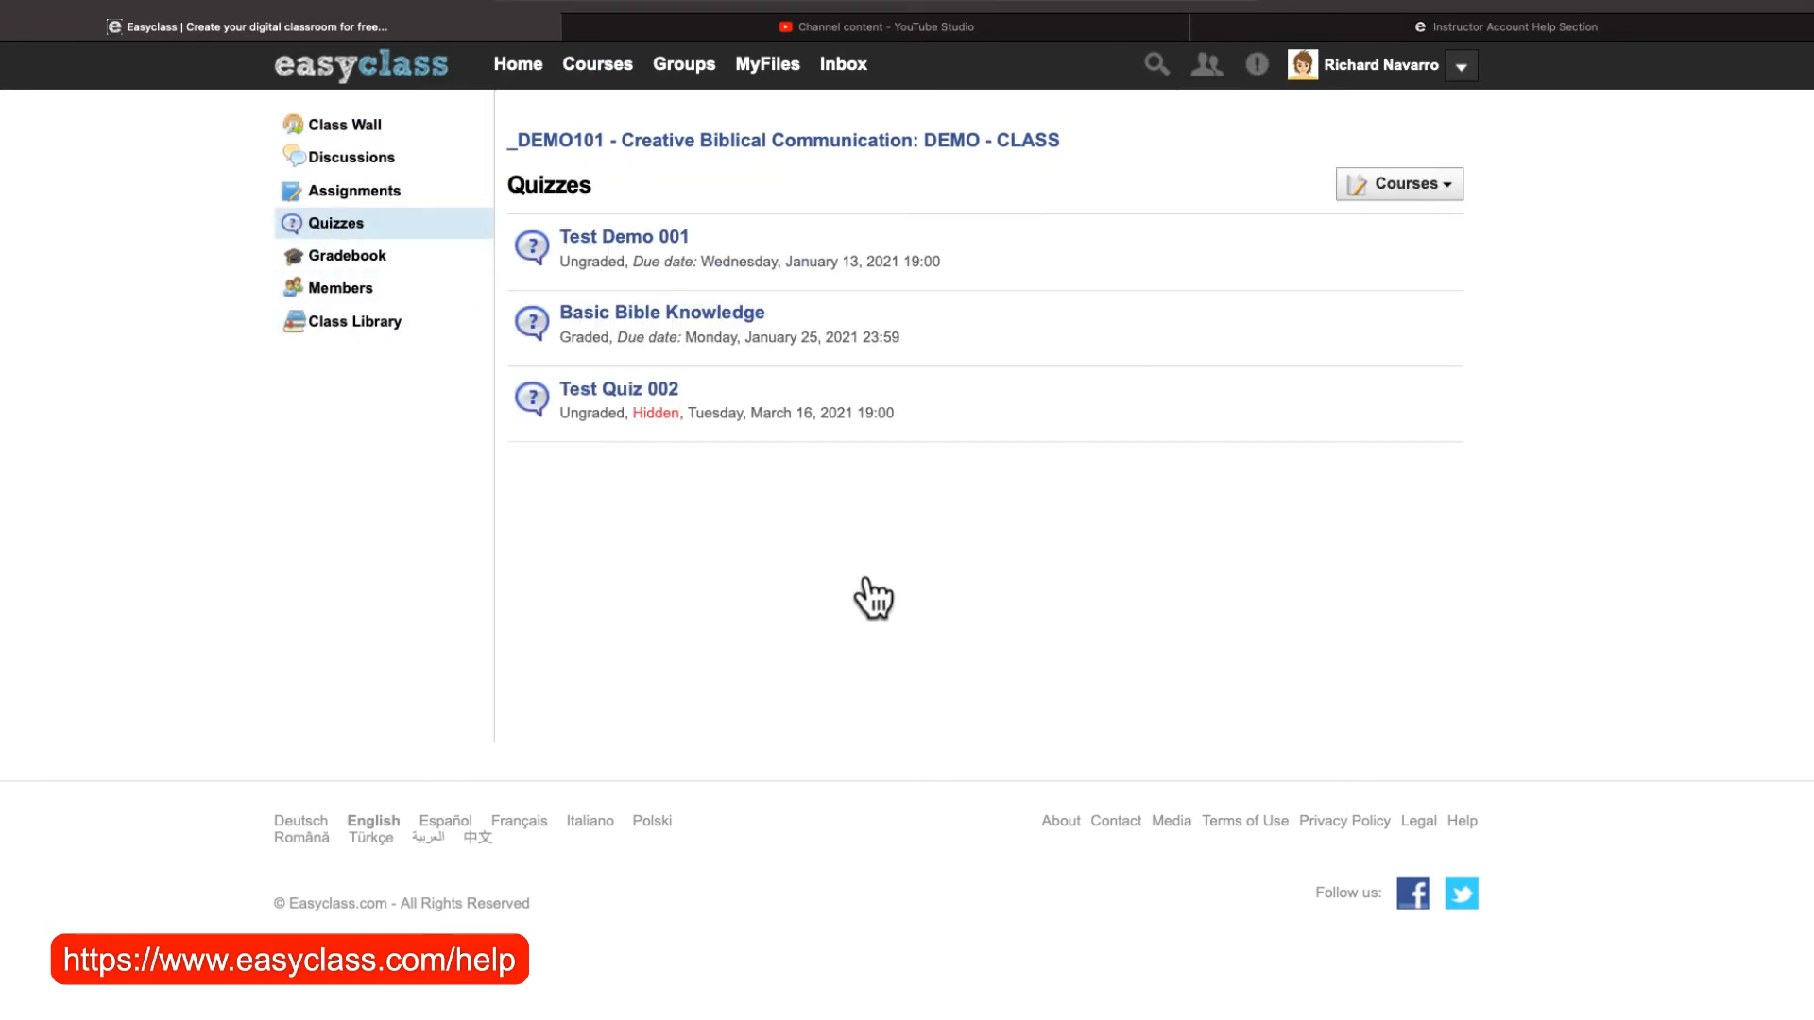
pyautogui.click(688, 321)
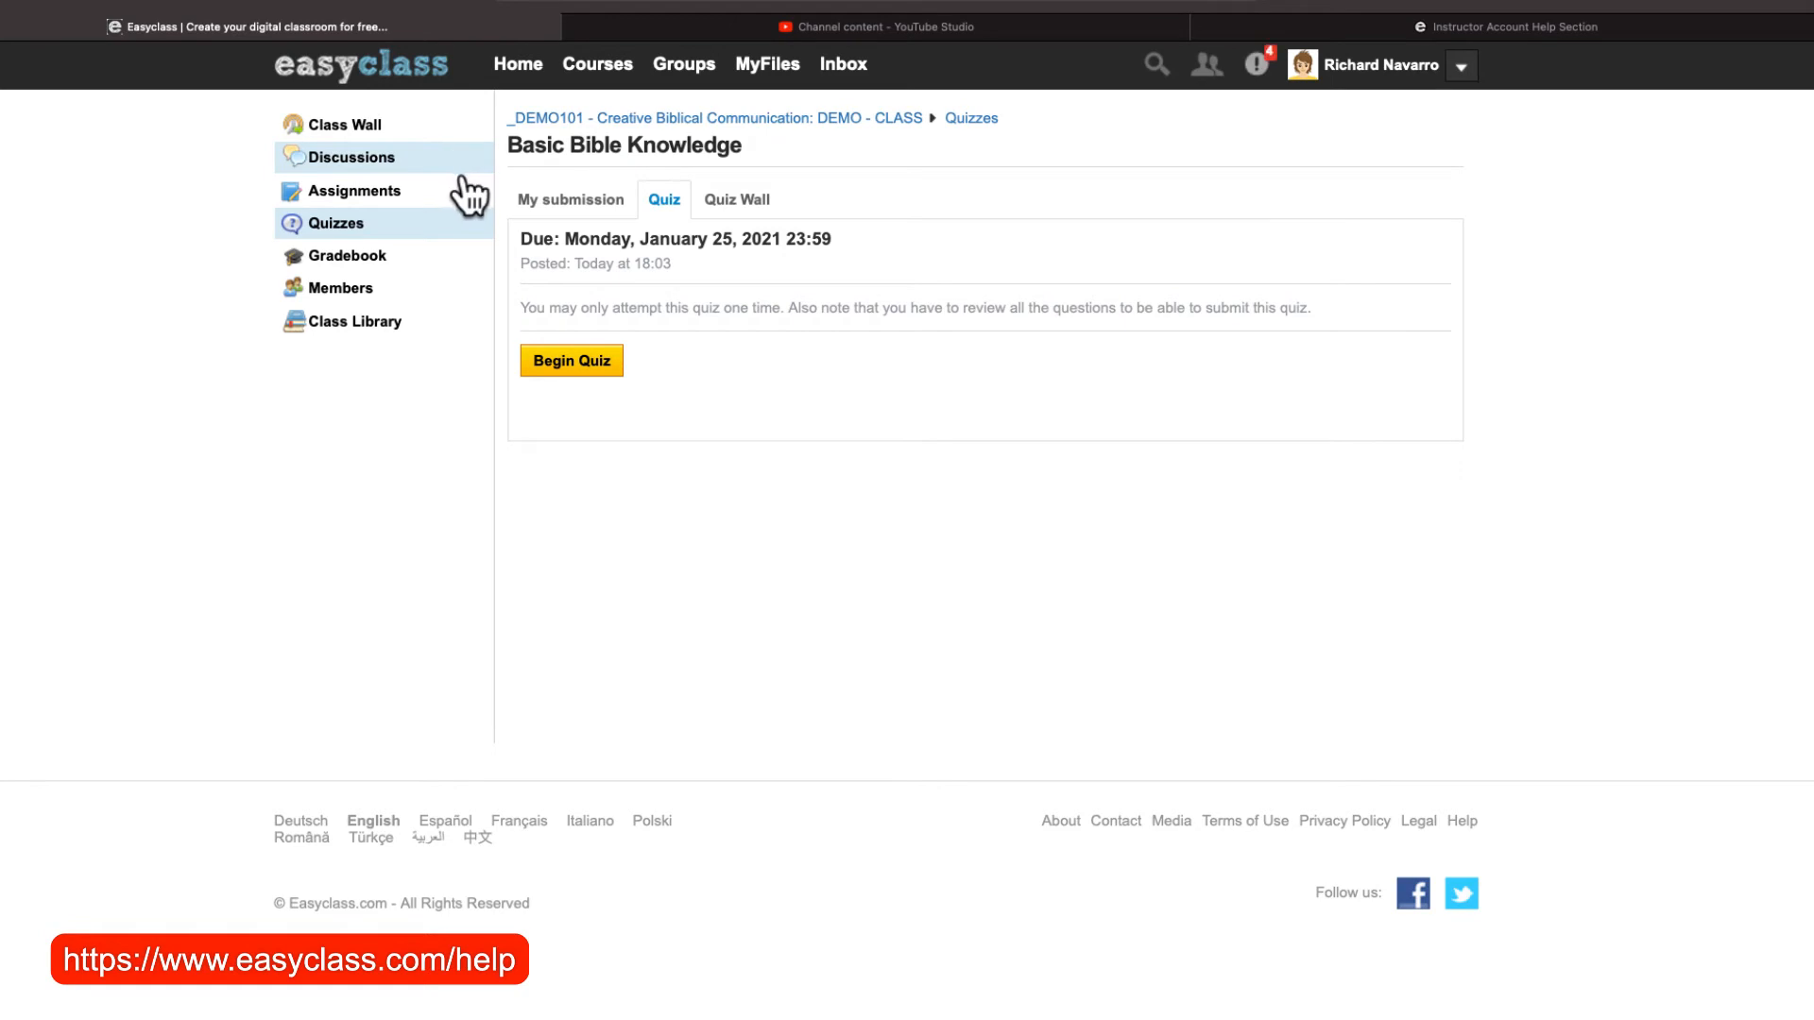
# Check the student's notifications, then bring up the quiz's comment wall.
pyautogui.click(1259, 74)
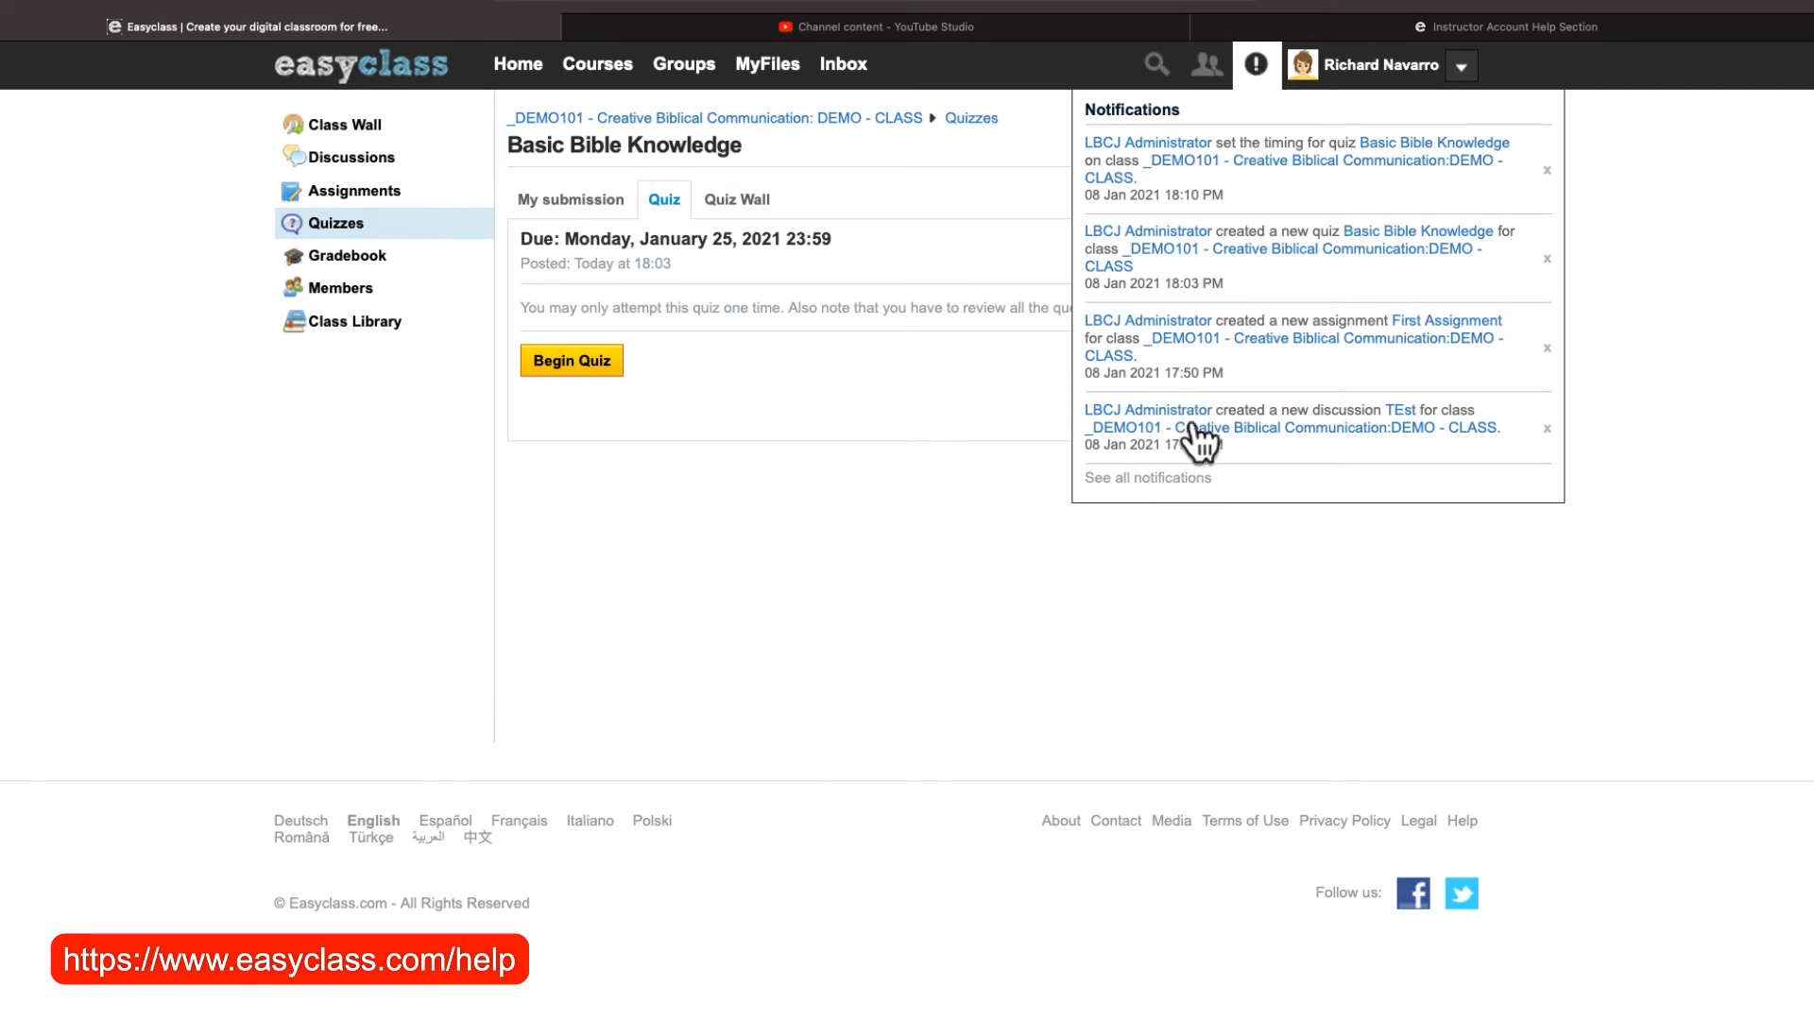
pyautogui.click(902, 534)
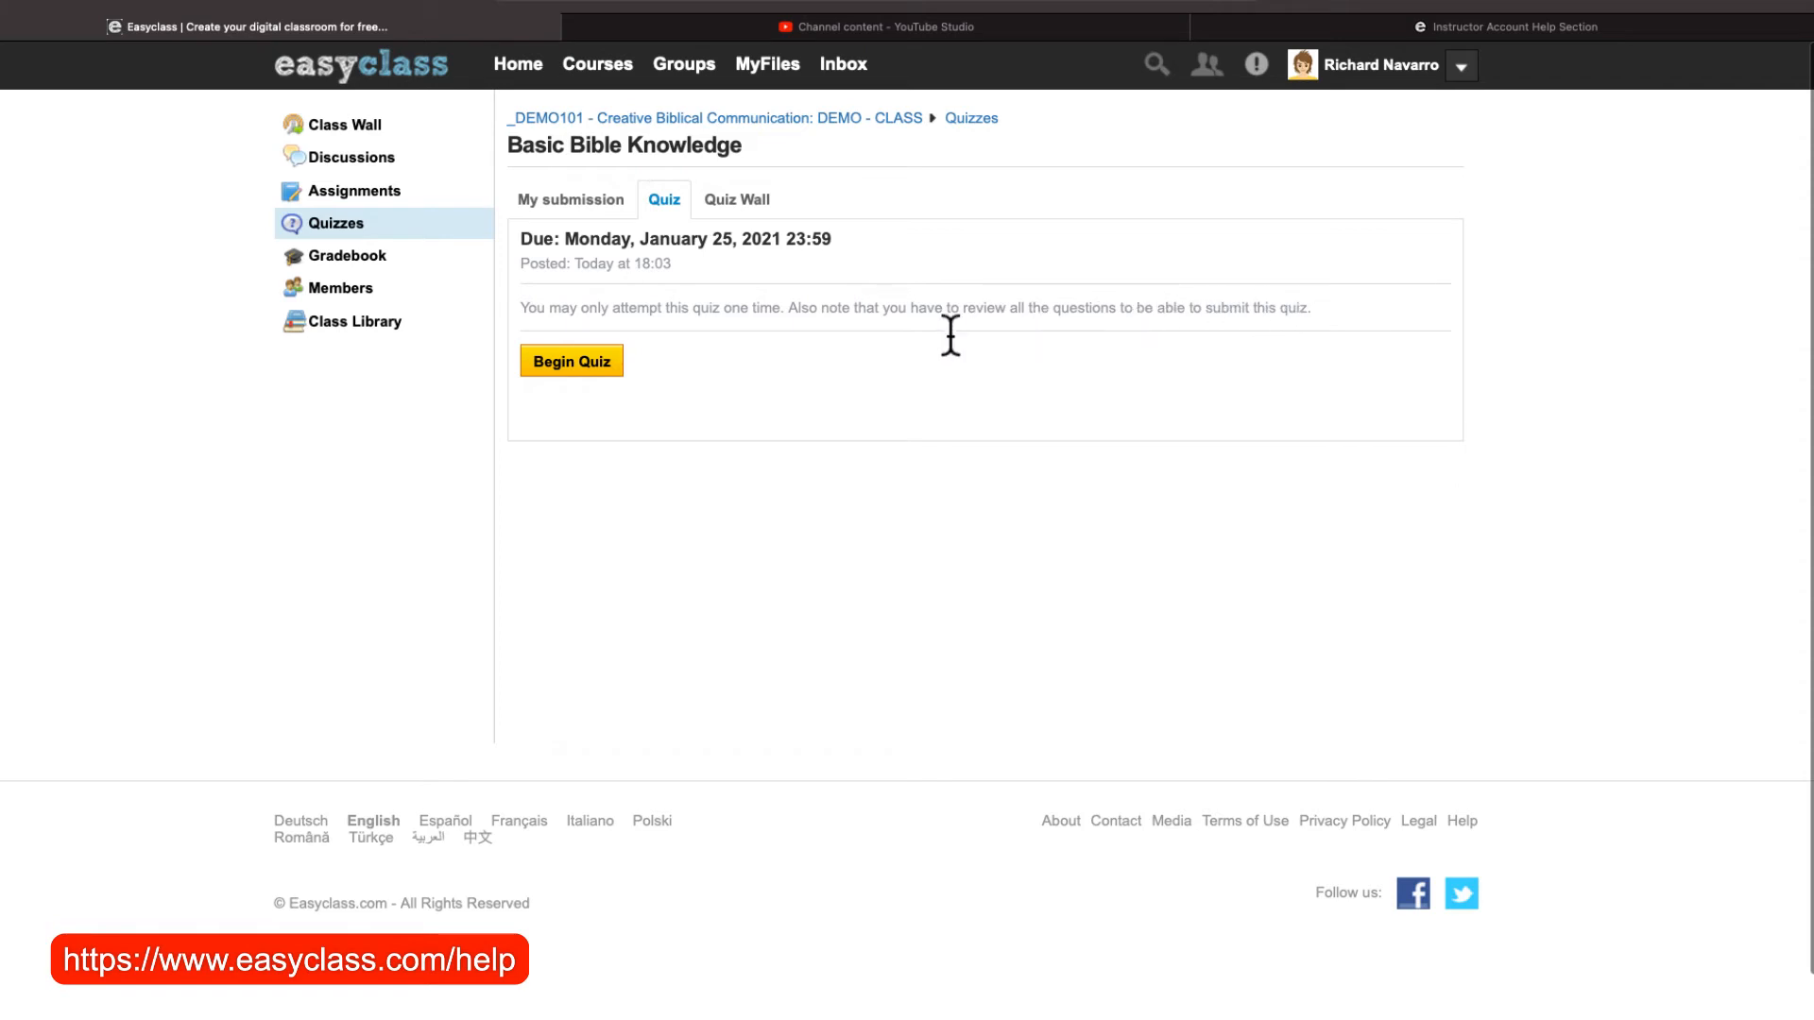
pyautogui.click(737, 199)
pyautogui.click(706, 300)
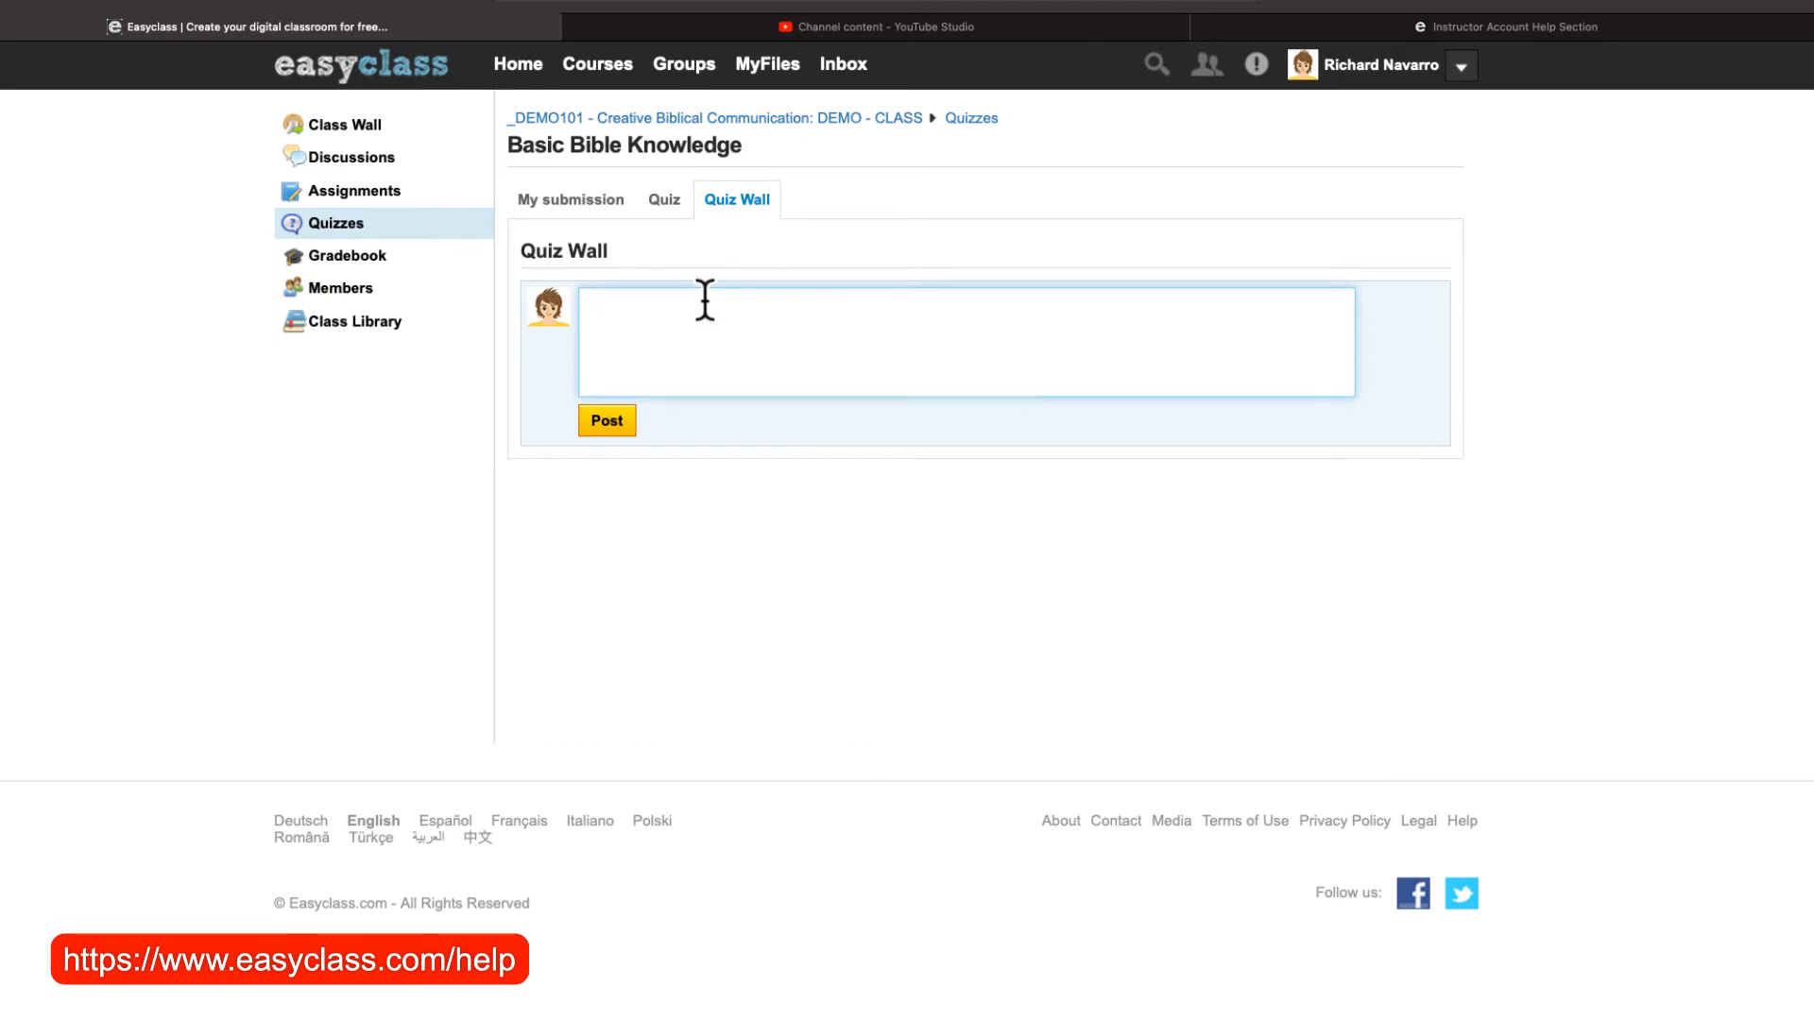
# Post the comment 'When is this due?' on the quiz wall.
pyautogui.write('When is this due?')
pyautogui.click(604, 418)
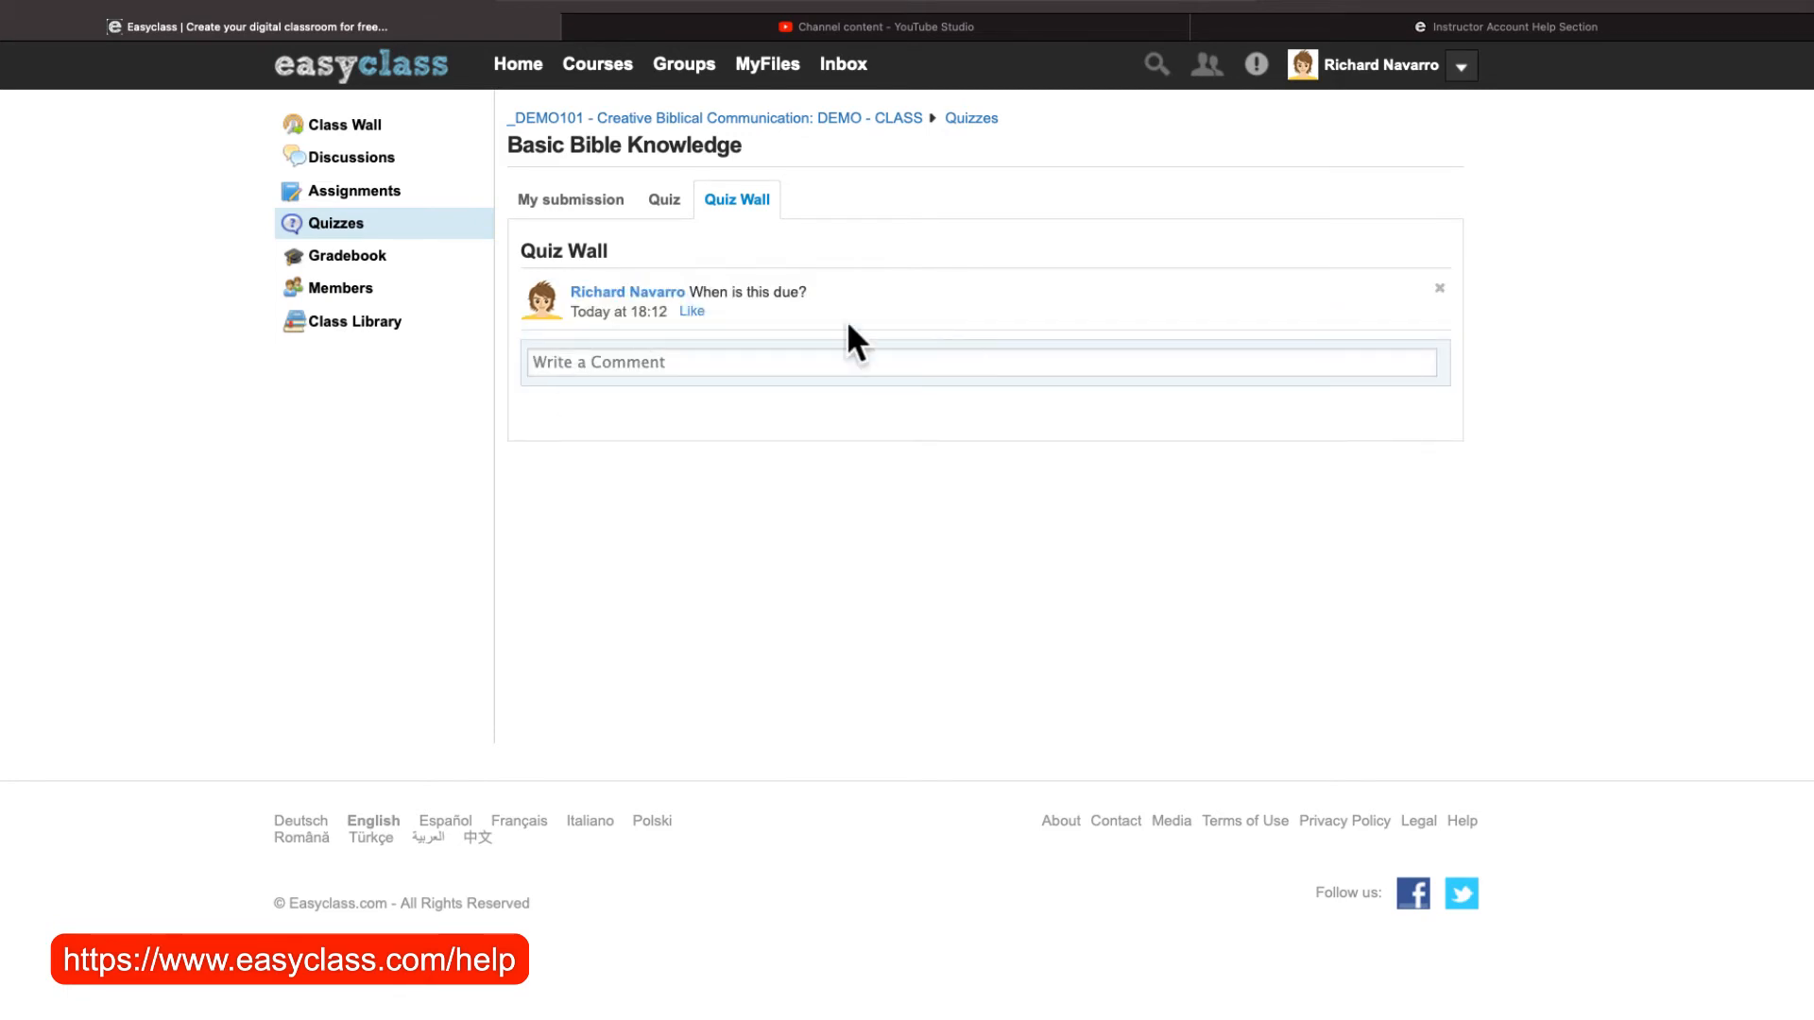
pyautogui.click(654, 207)
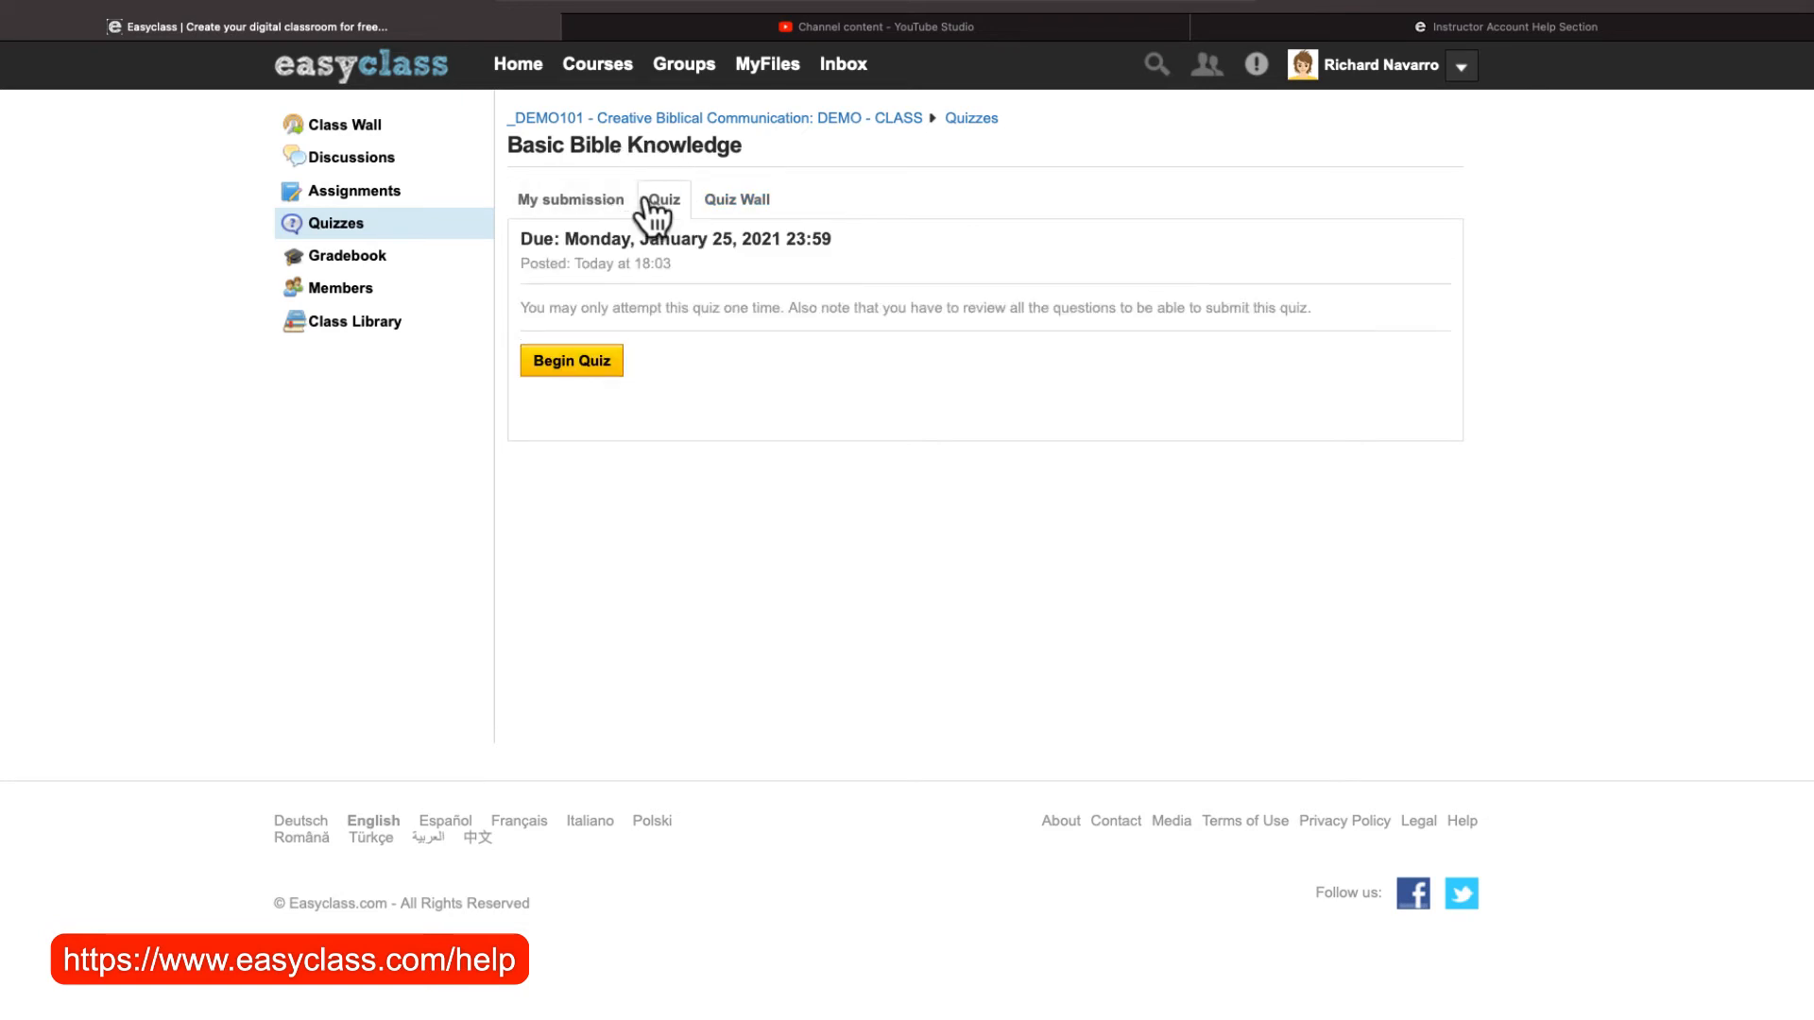
# Check My submission, which still reads Quiz not taken yet.
pyautogui.click(618, 200)
pyautogui.click(661, 212)
pyautogui.click(578, 200)
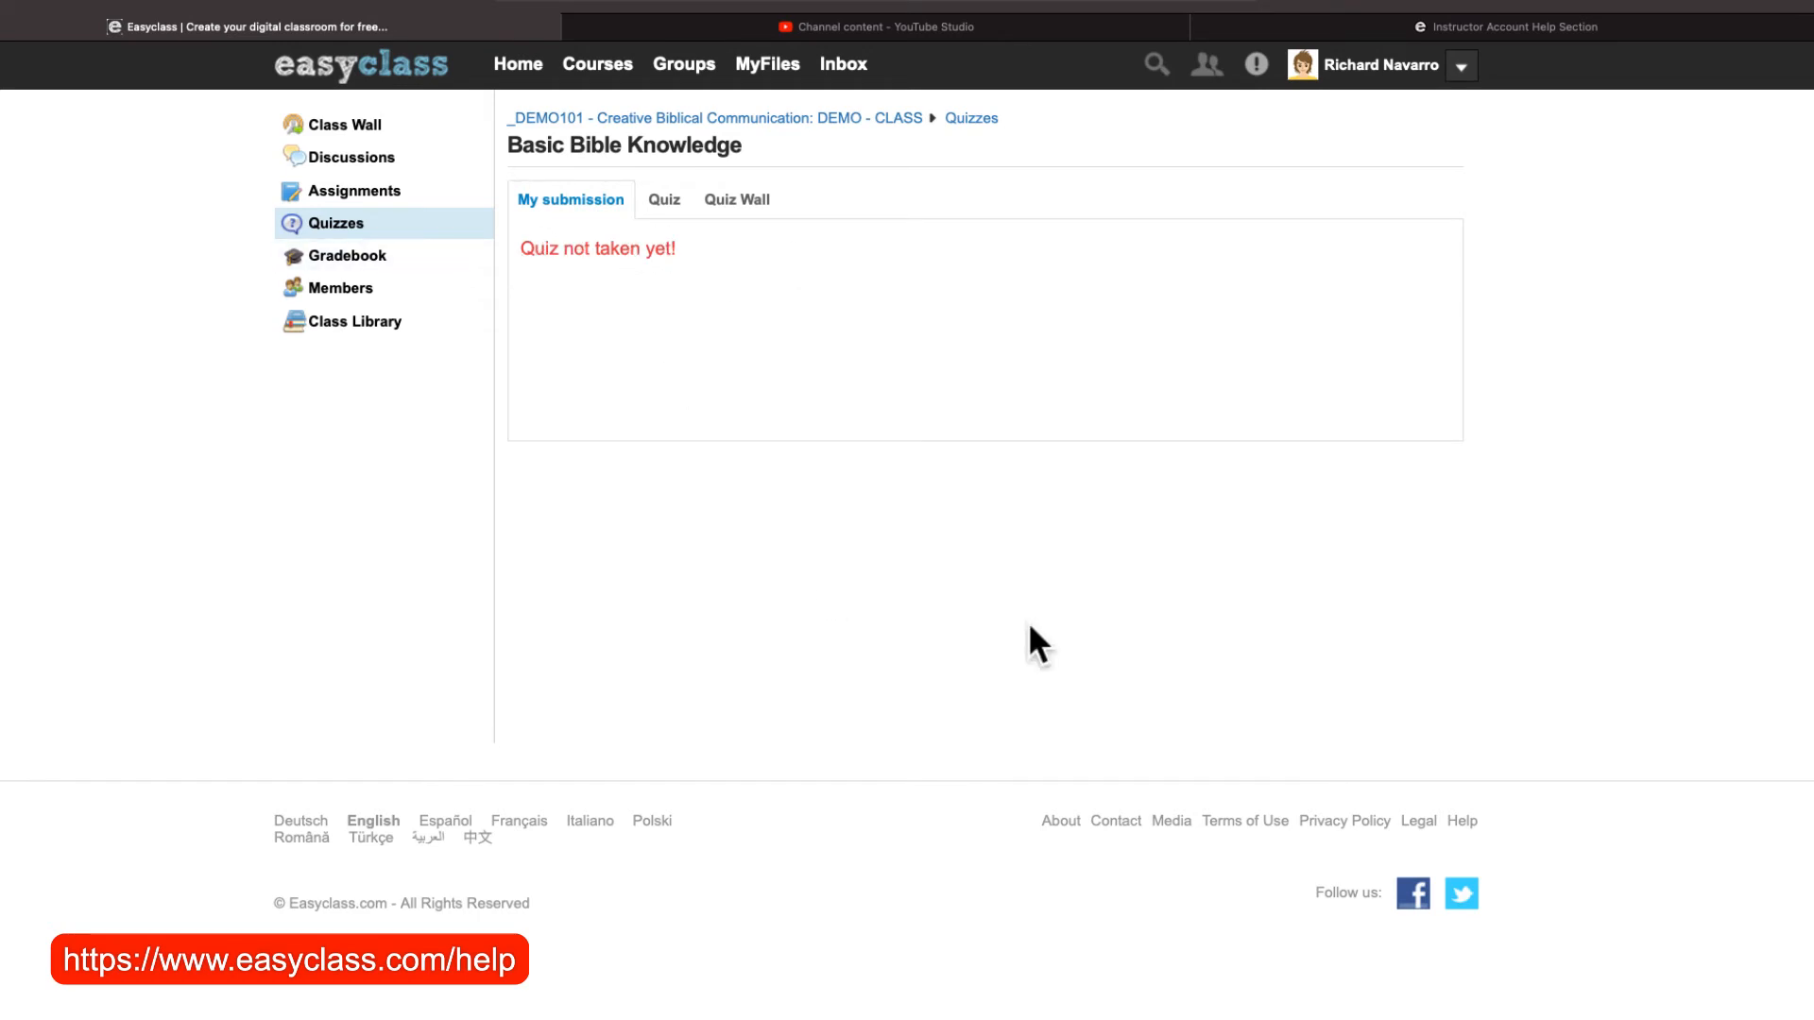
pyautogui.click(668, 200)
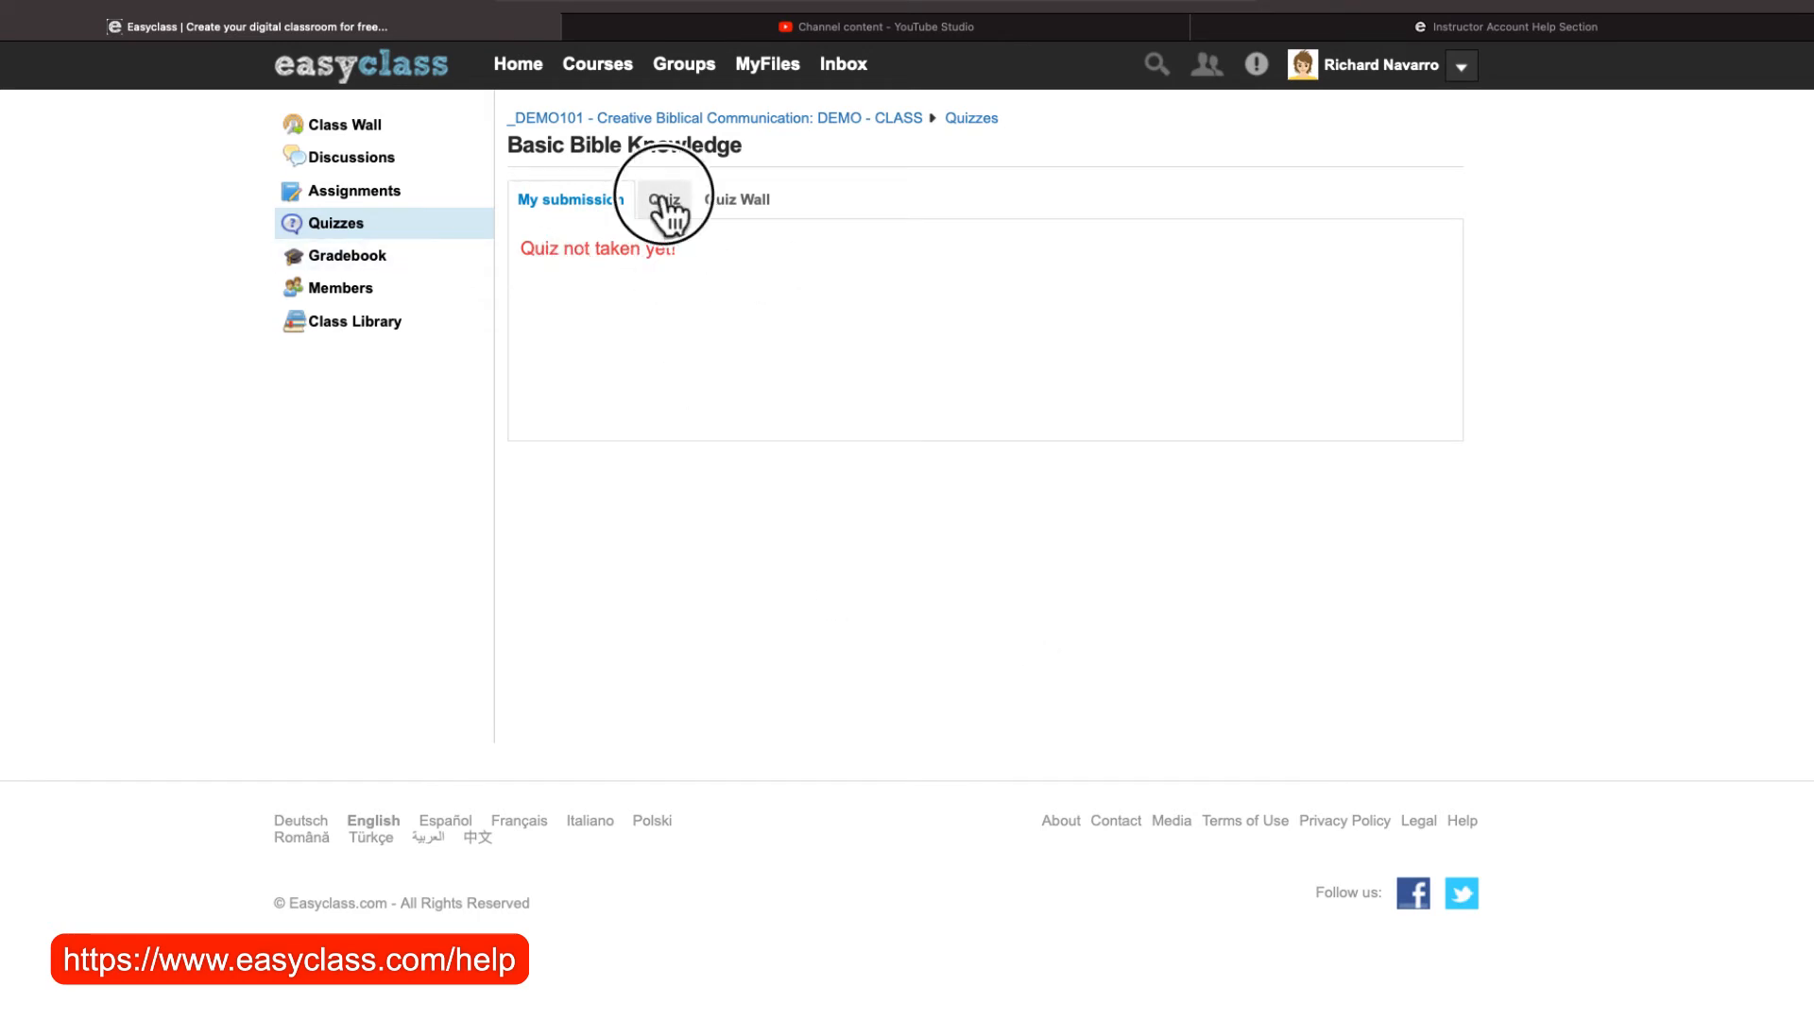
# Start the quiz and answer Question 1: 'Various authors over time inspired by the Holy Spirit'.
pyautogui.click(578, 368)
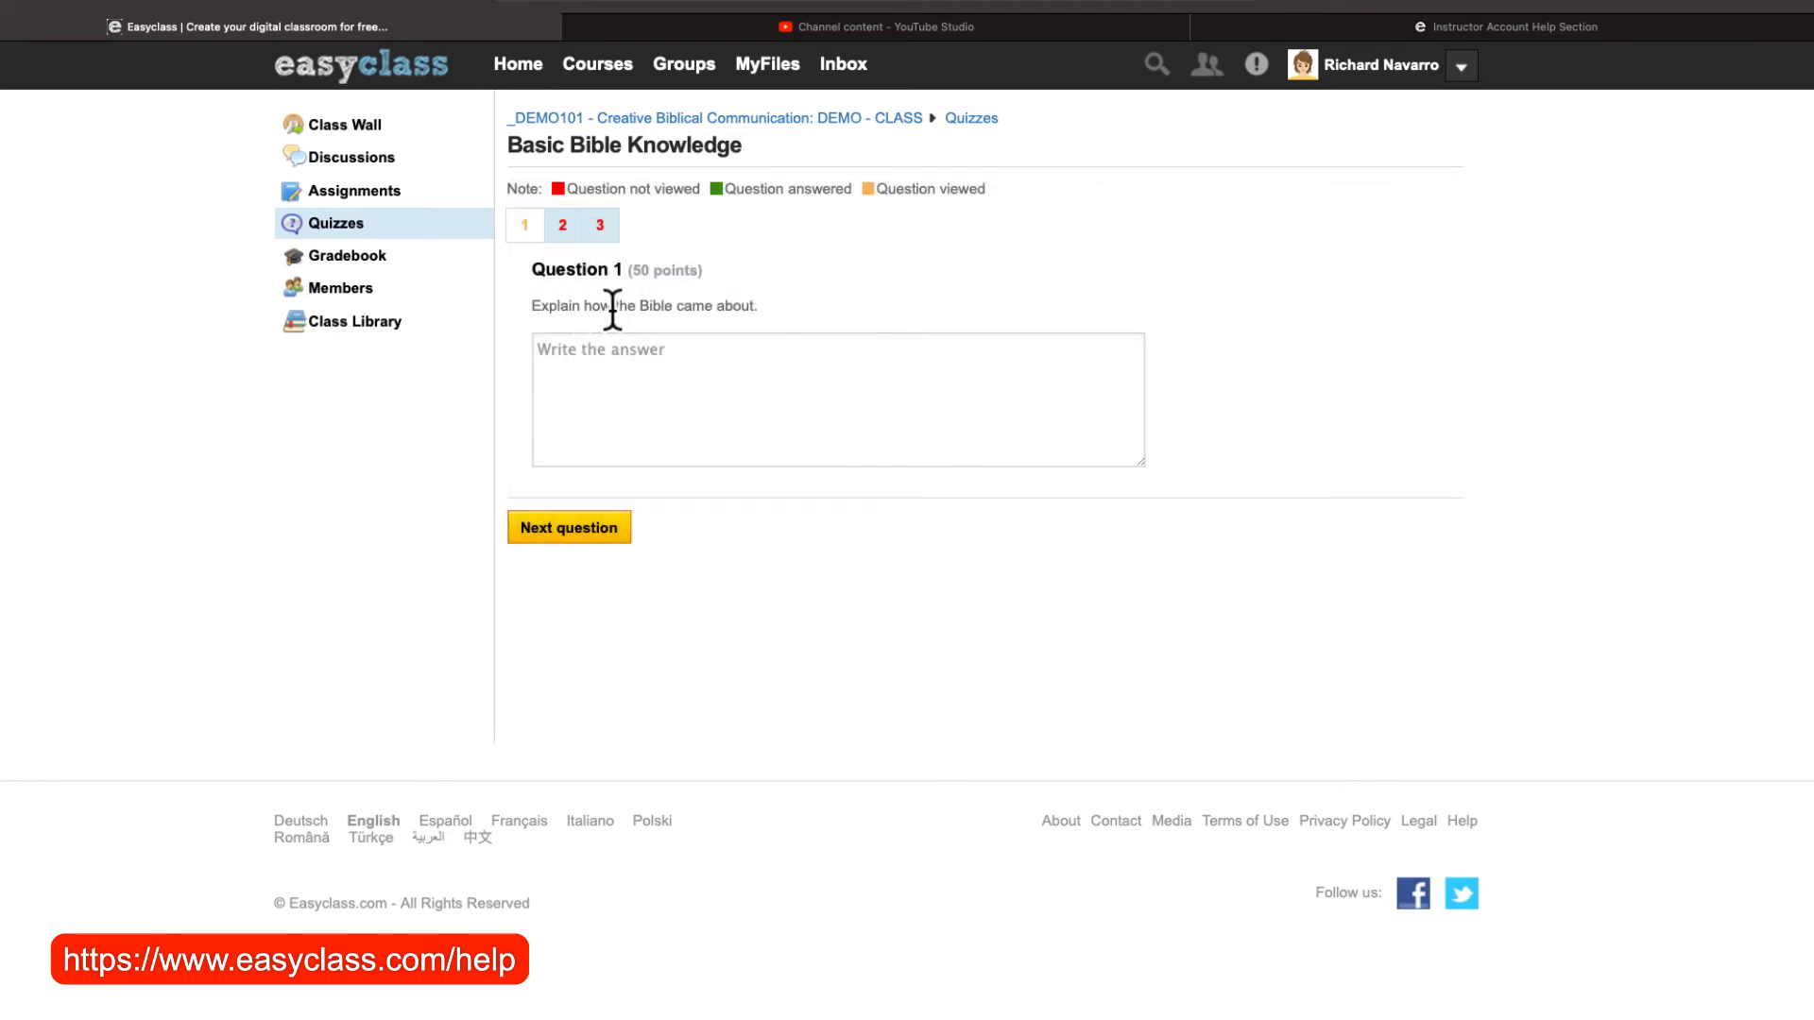
pyautogui.click(753, 359)
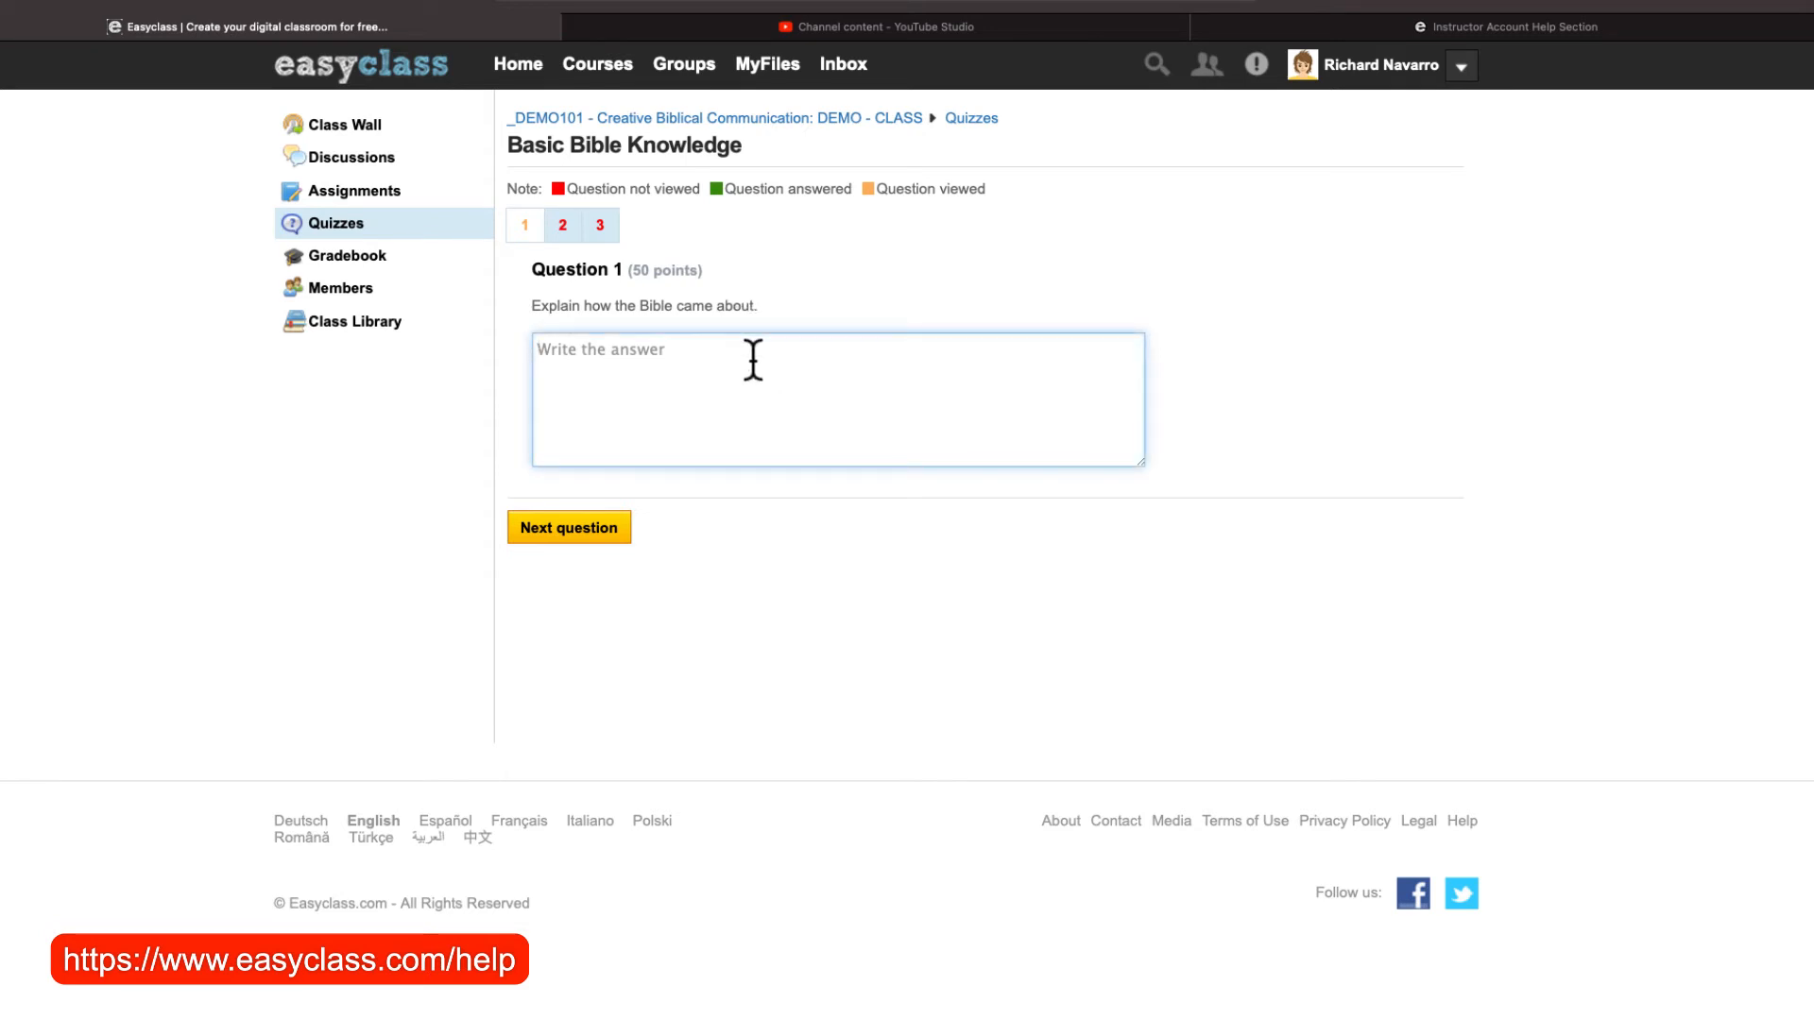
pyautogui.write('Various authors over time inspired ')
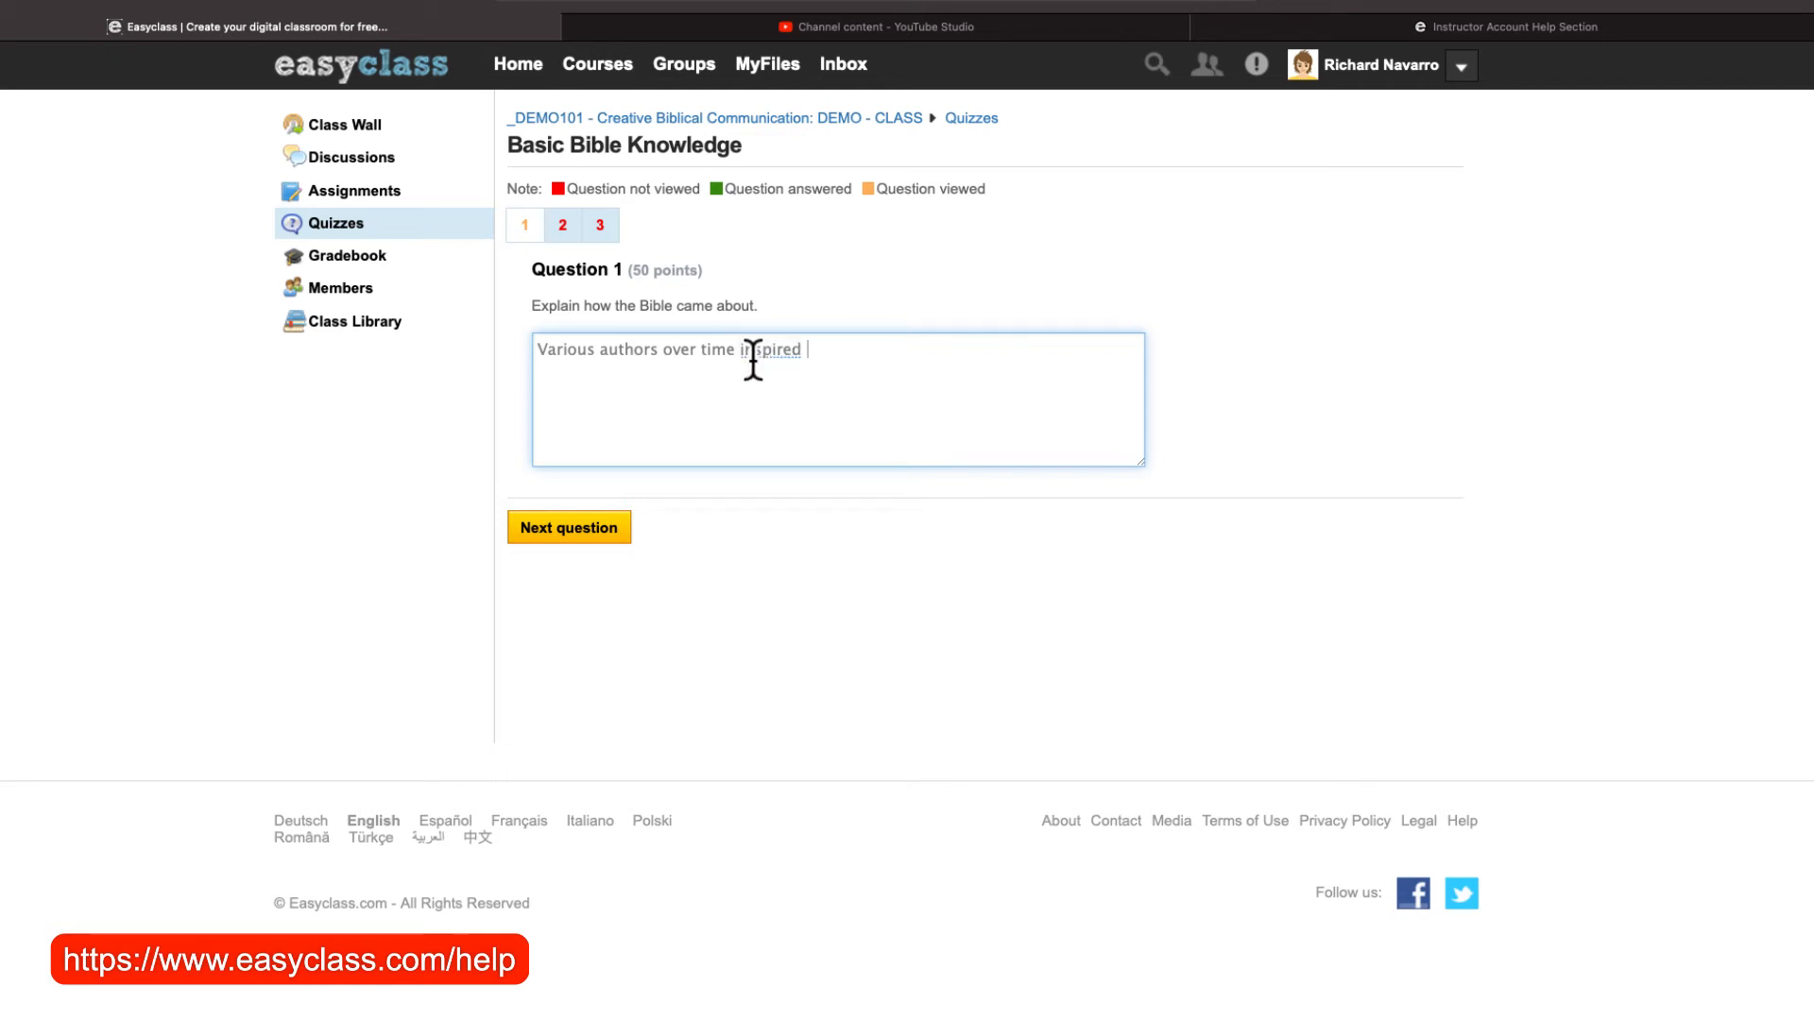
pyautogui.write('by the Holy Spirit.')
# Answer True for Question 2, Moses for Question 3, and bring up the answer review.
pyautogui.click(581, 529)
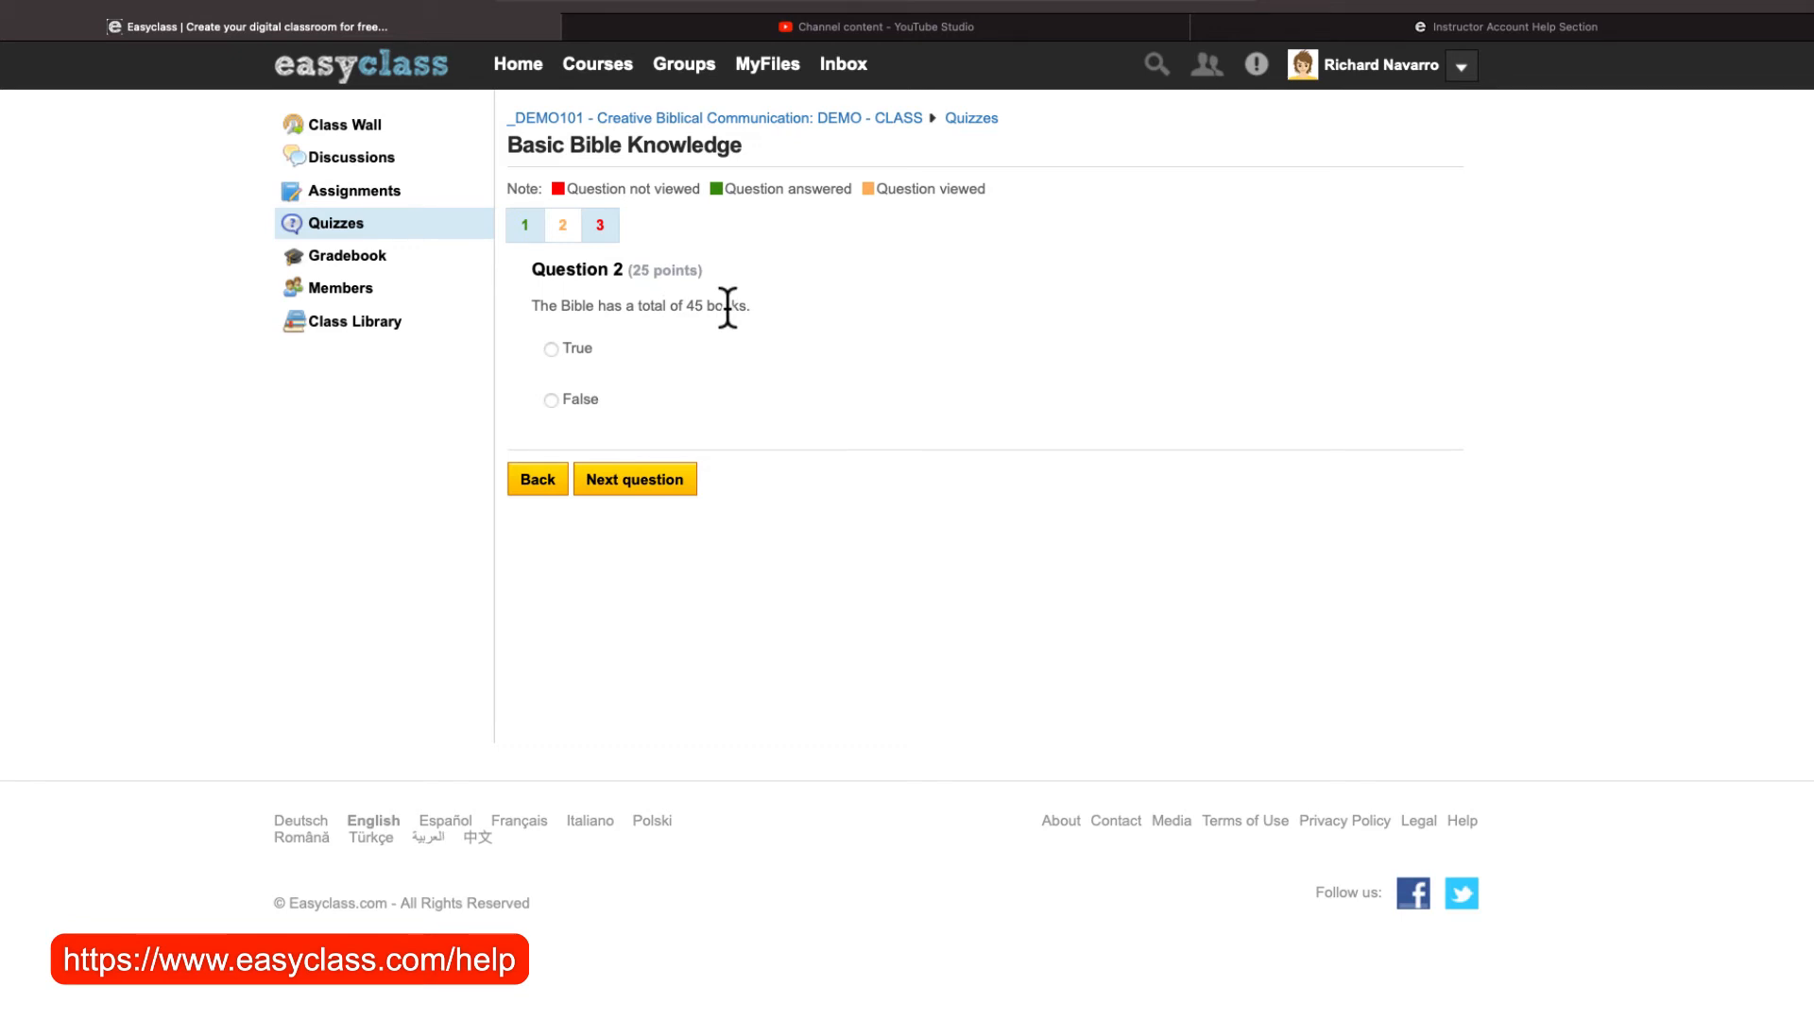
pyautogui.click(552, 351)
pyautogui.click(679, 505)
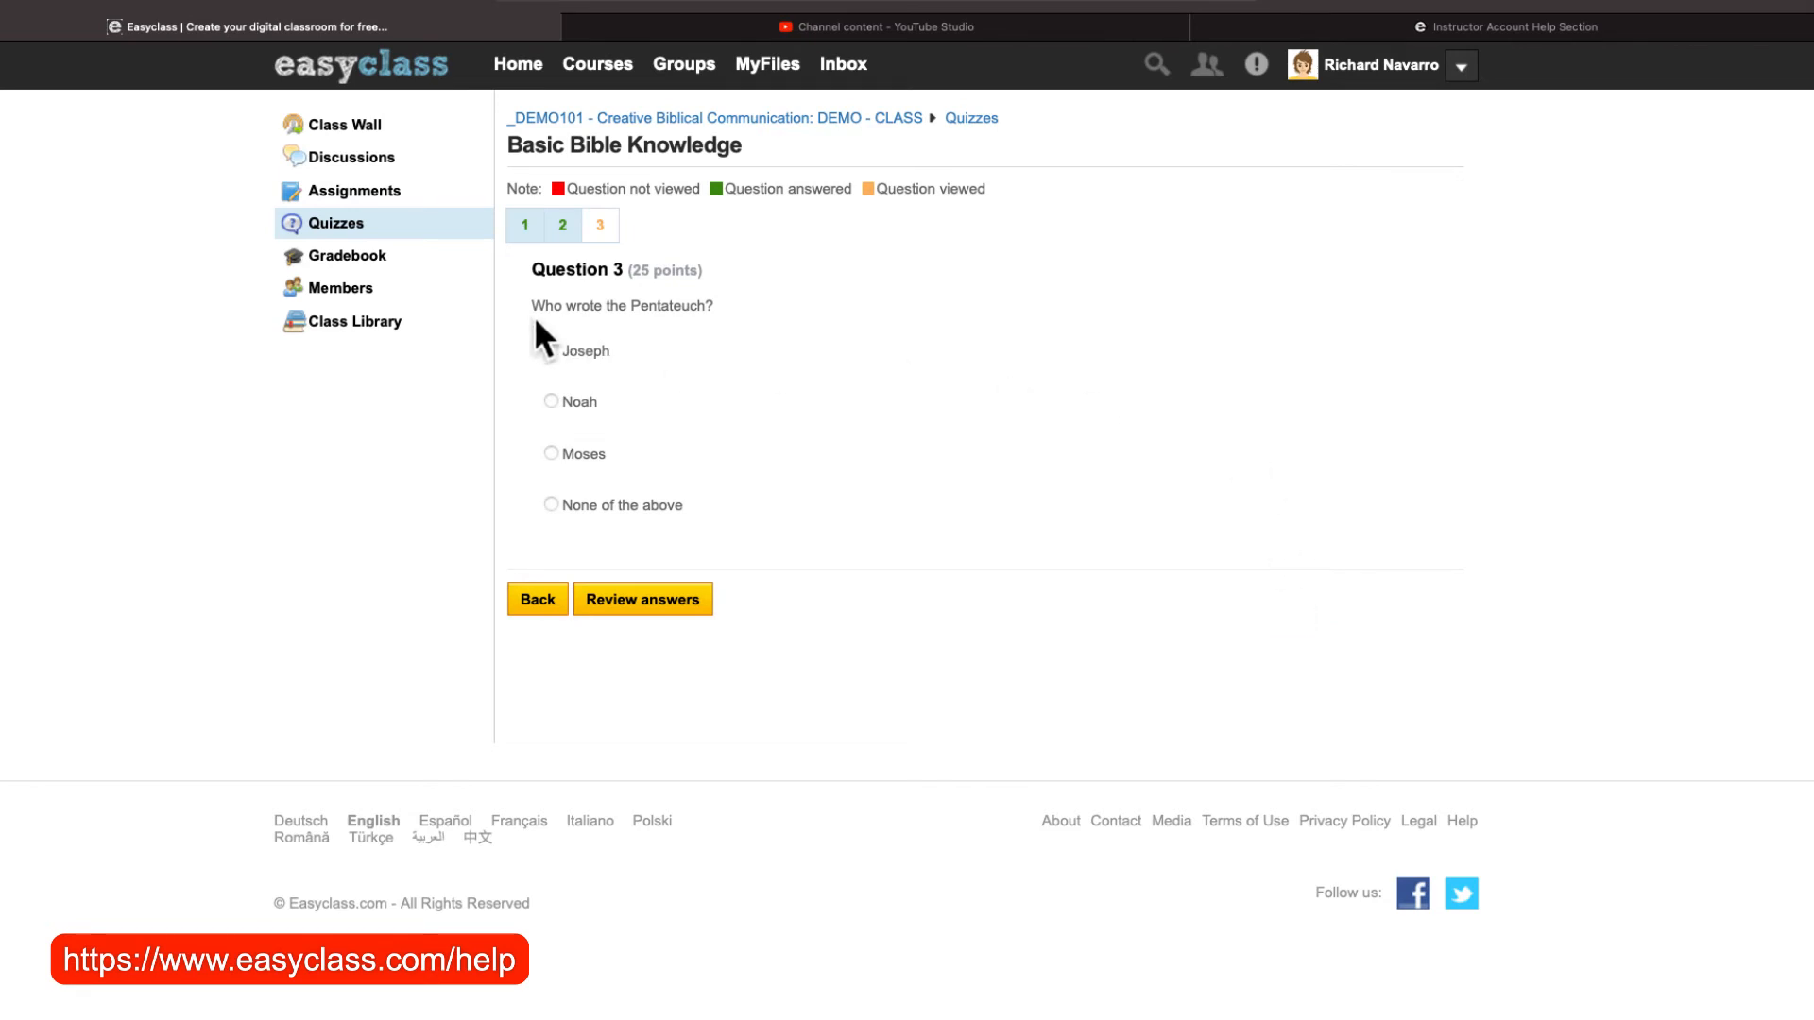
pyautogui.click(553, 455)
pyautogui.scroll(-1, 661, 610)
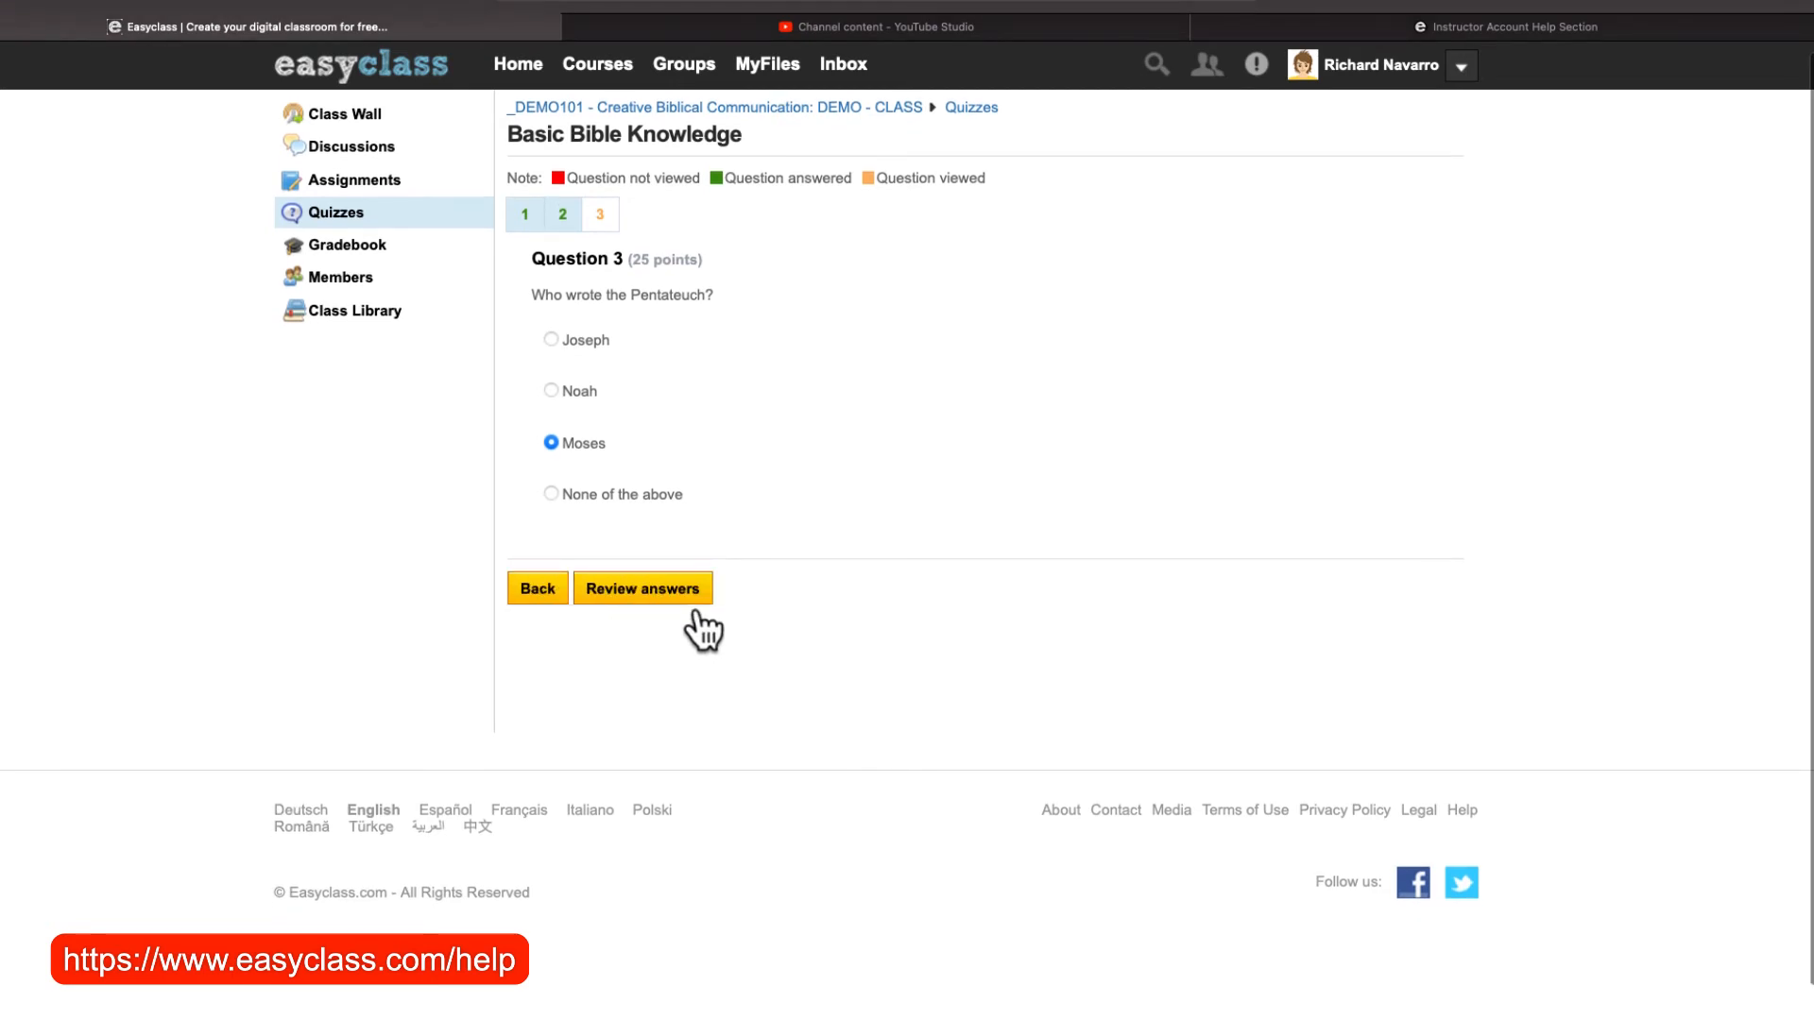
pyautogui.click(680, 599)
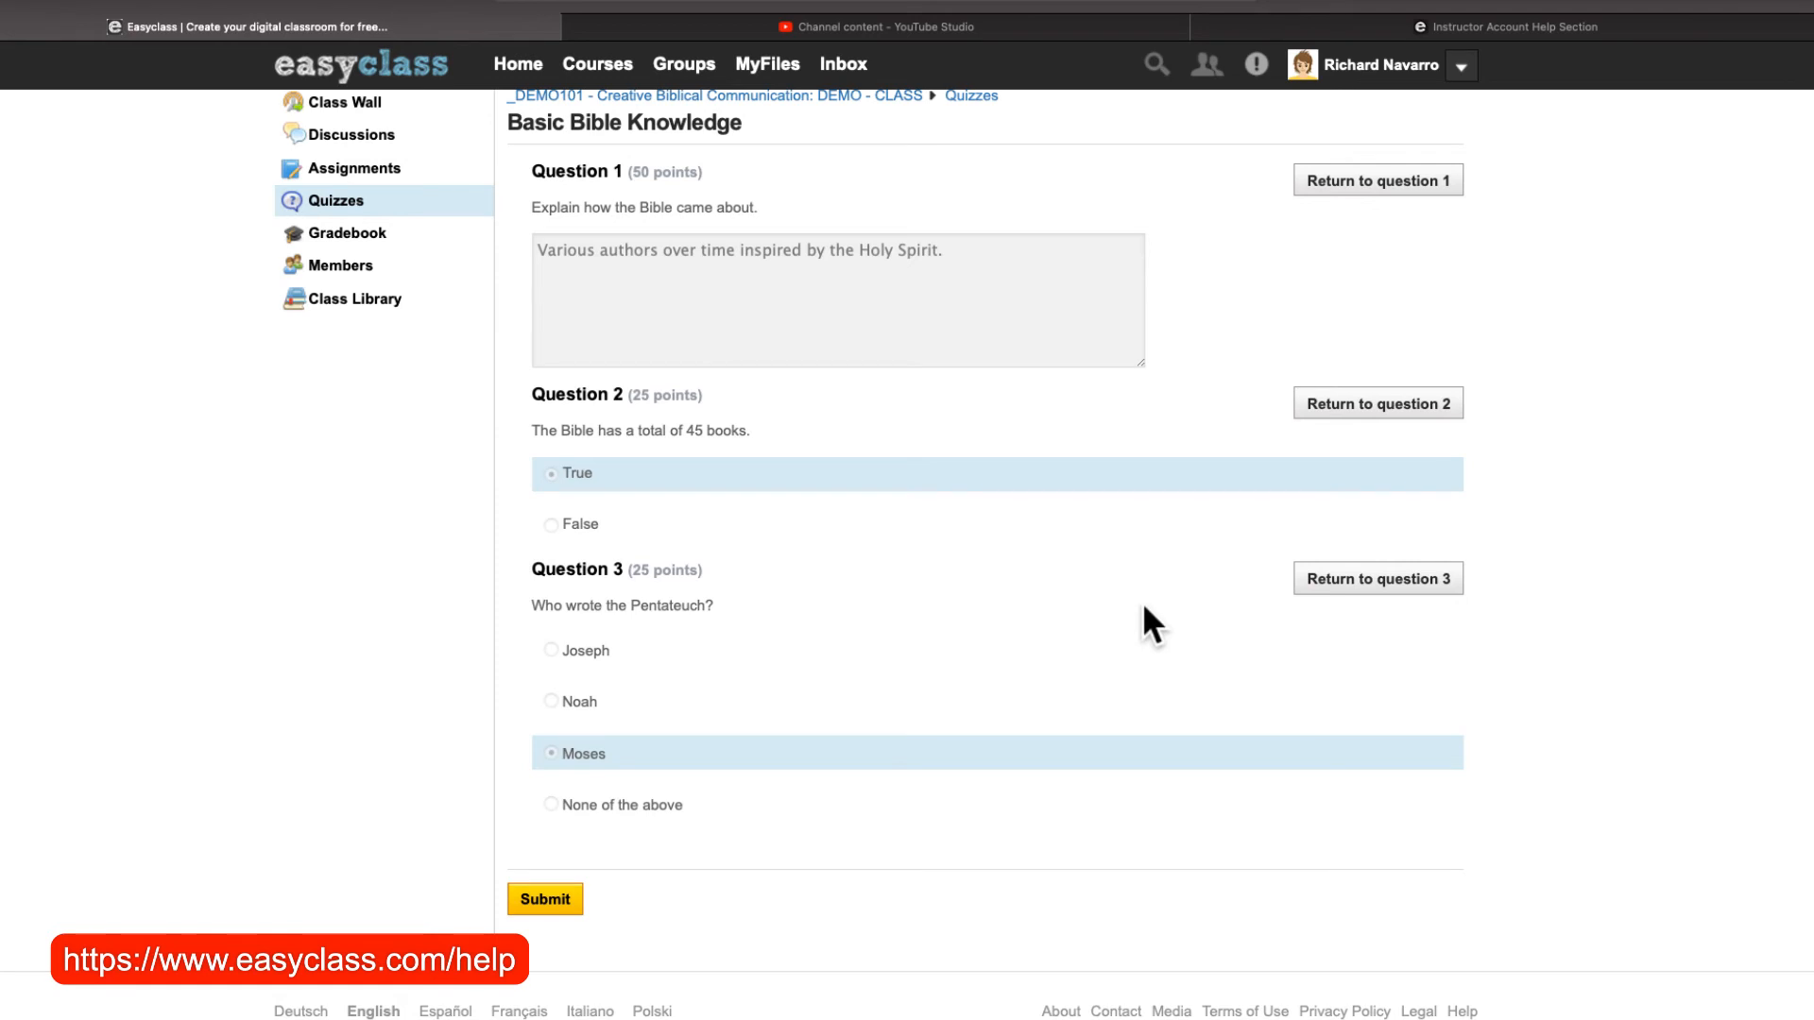
# Change Question 2's answer from True to False and return to the answer review.
pyautogui.scroll(-2, 1142, 605)
pyautogui.scroll(3, 1142, 602)
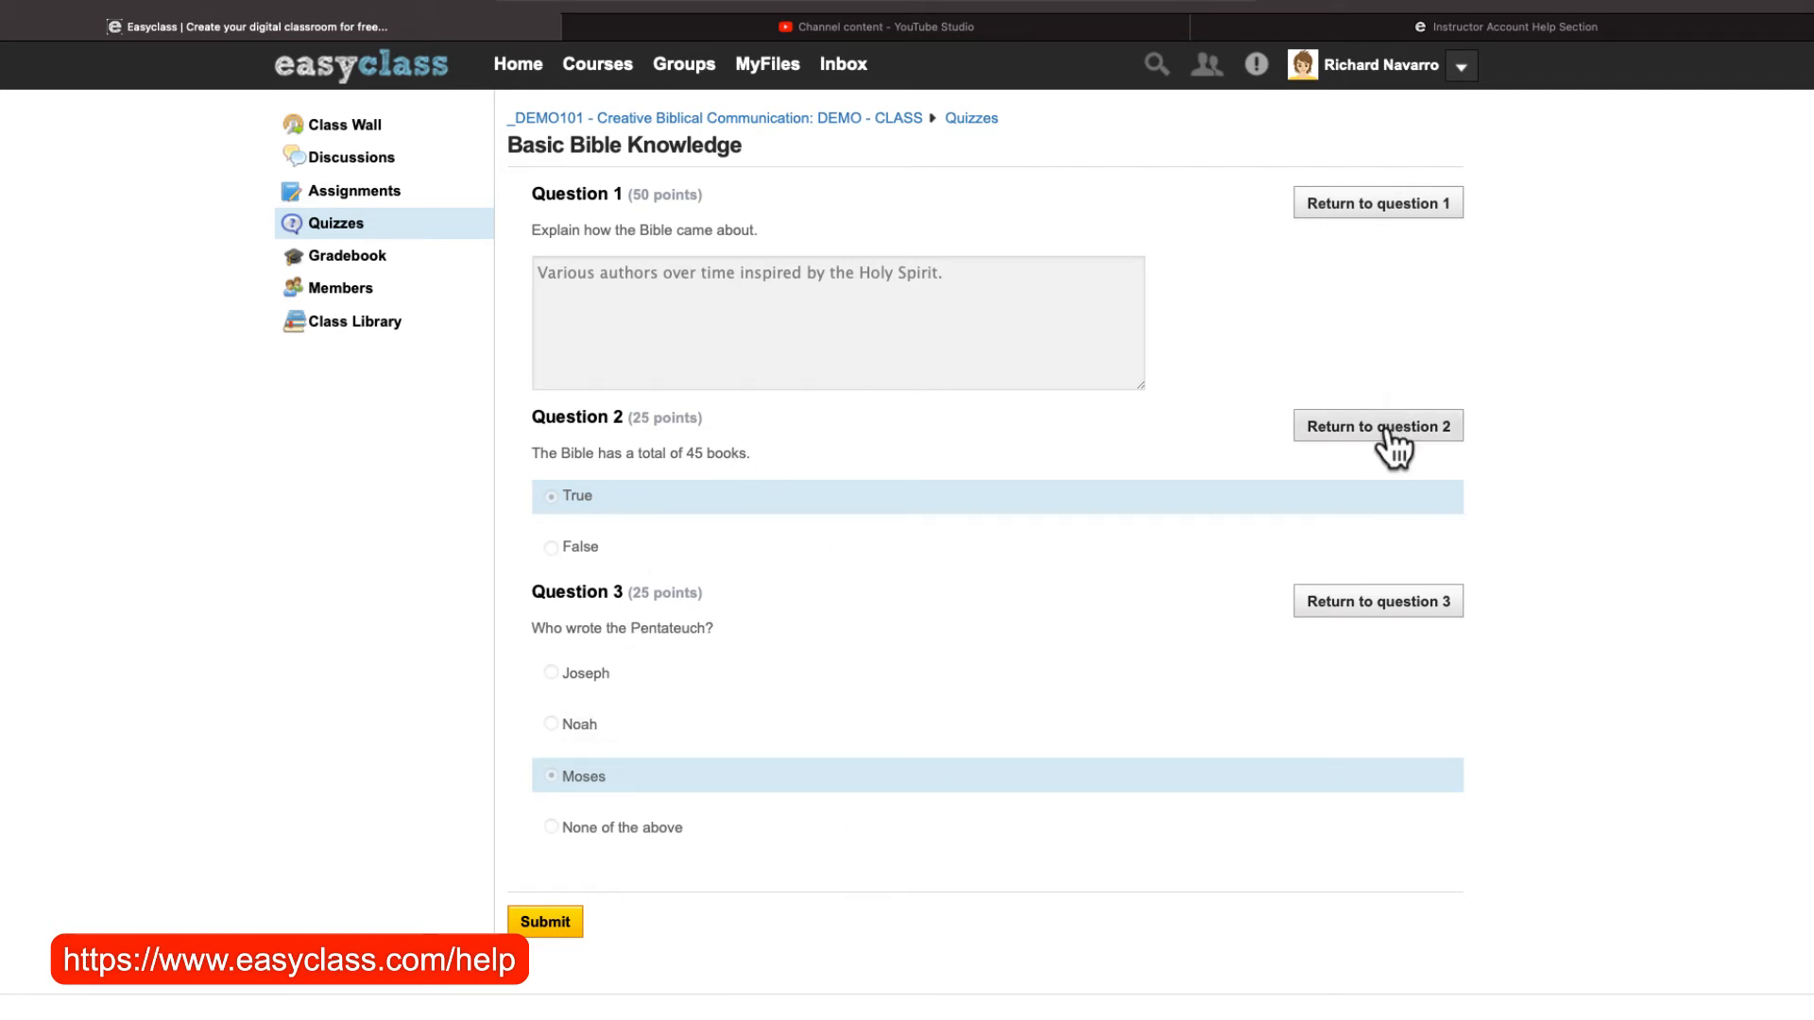
pyautogui.scroll(-1, 519, 703)
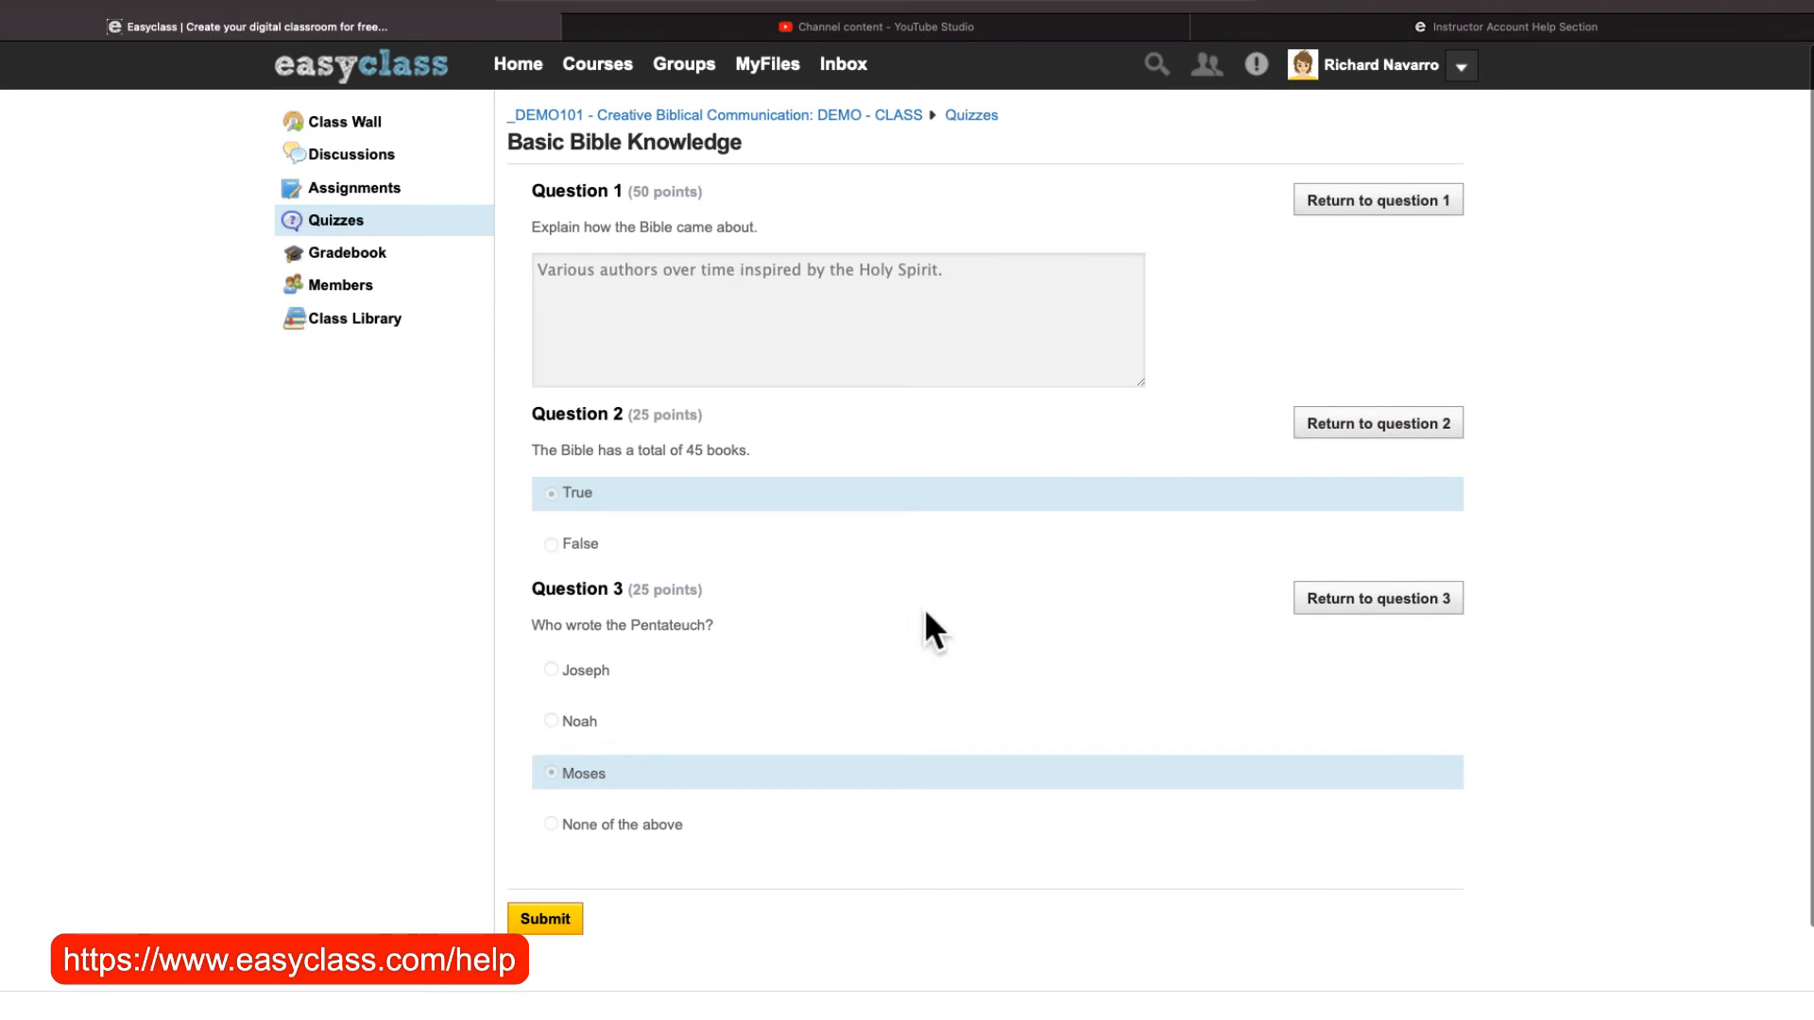
pyautogui.scroll(-2, 926, 612)
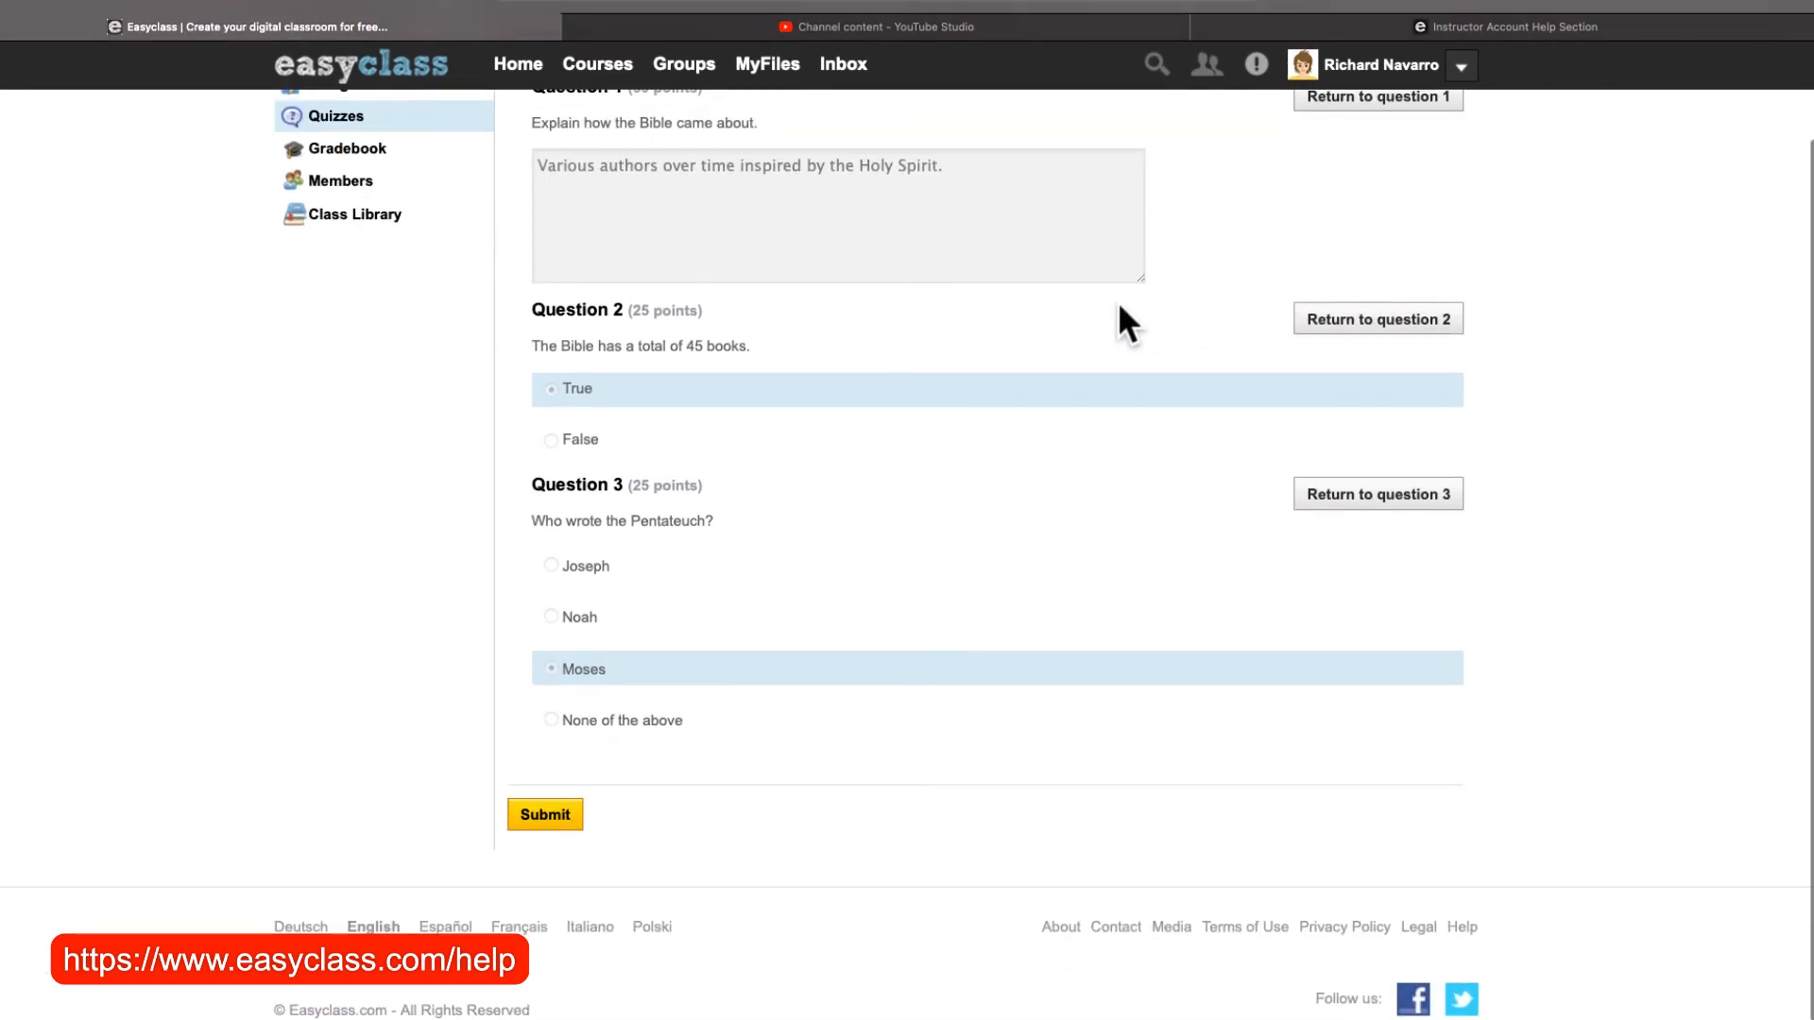
pyautogui.click(1332, 323)
pyautogui.click(551, 351)
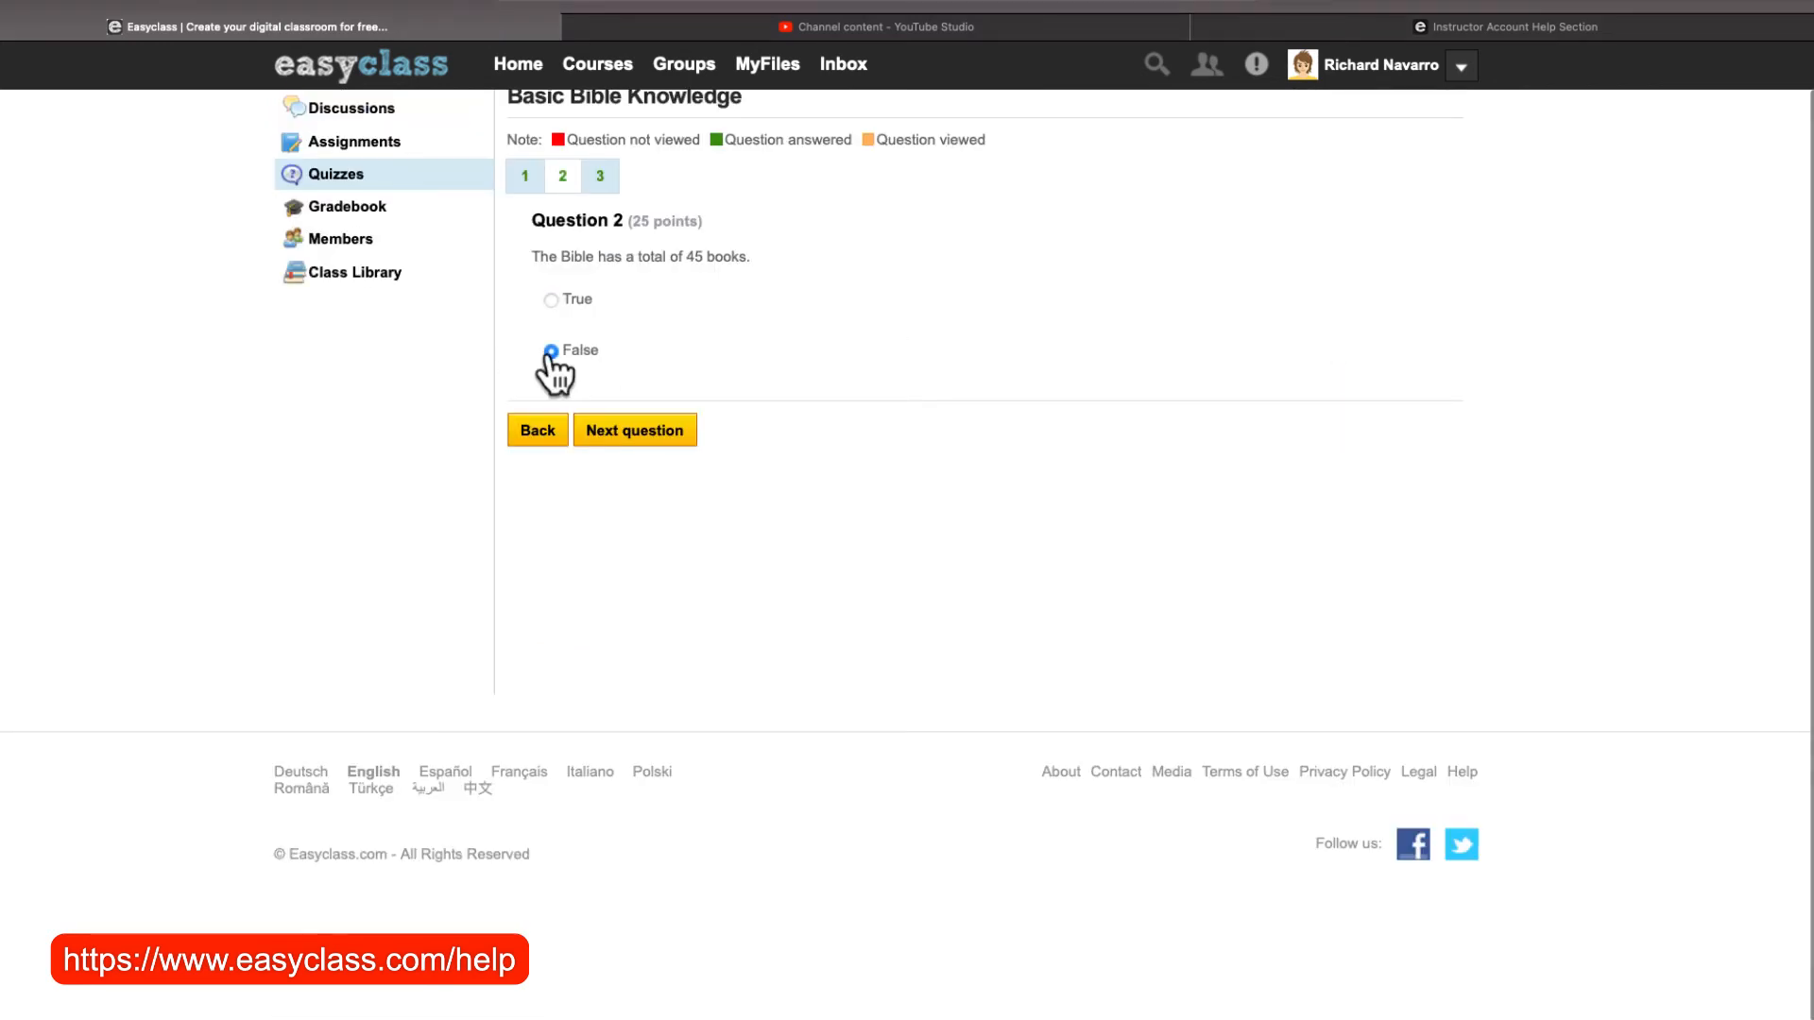
pyautogui.click(678, 432)
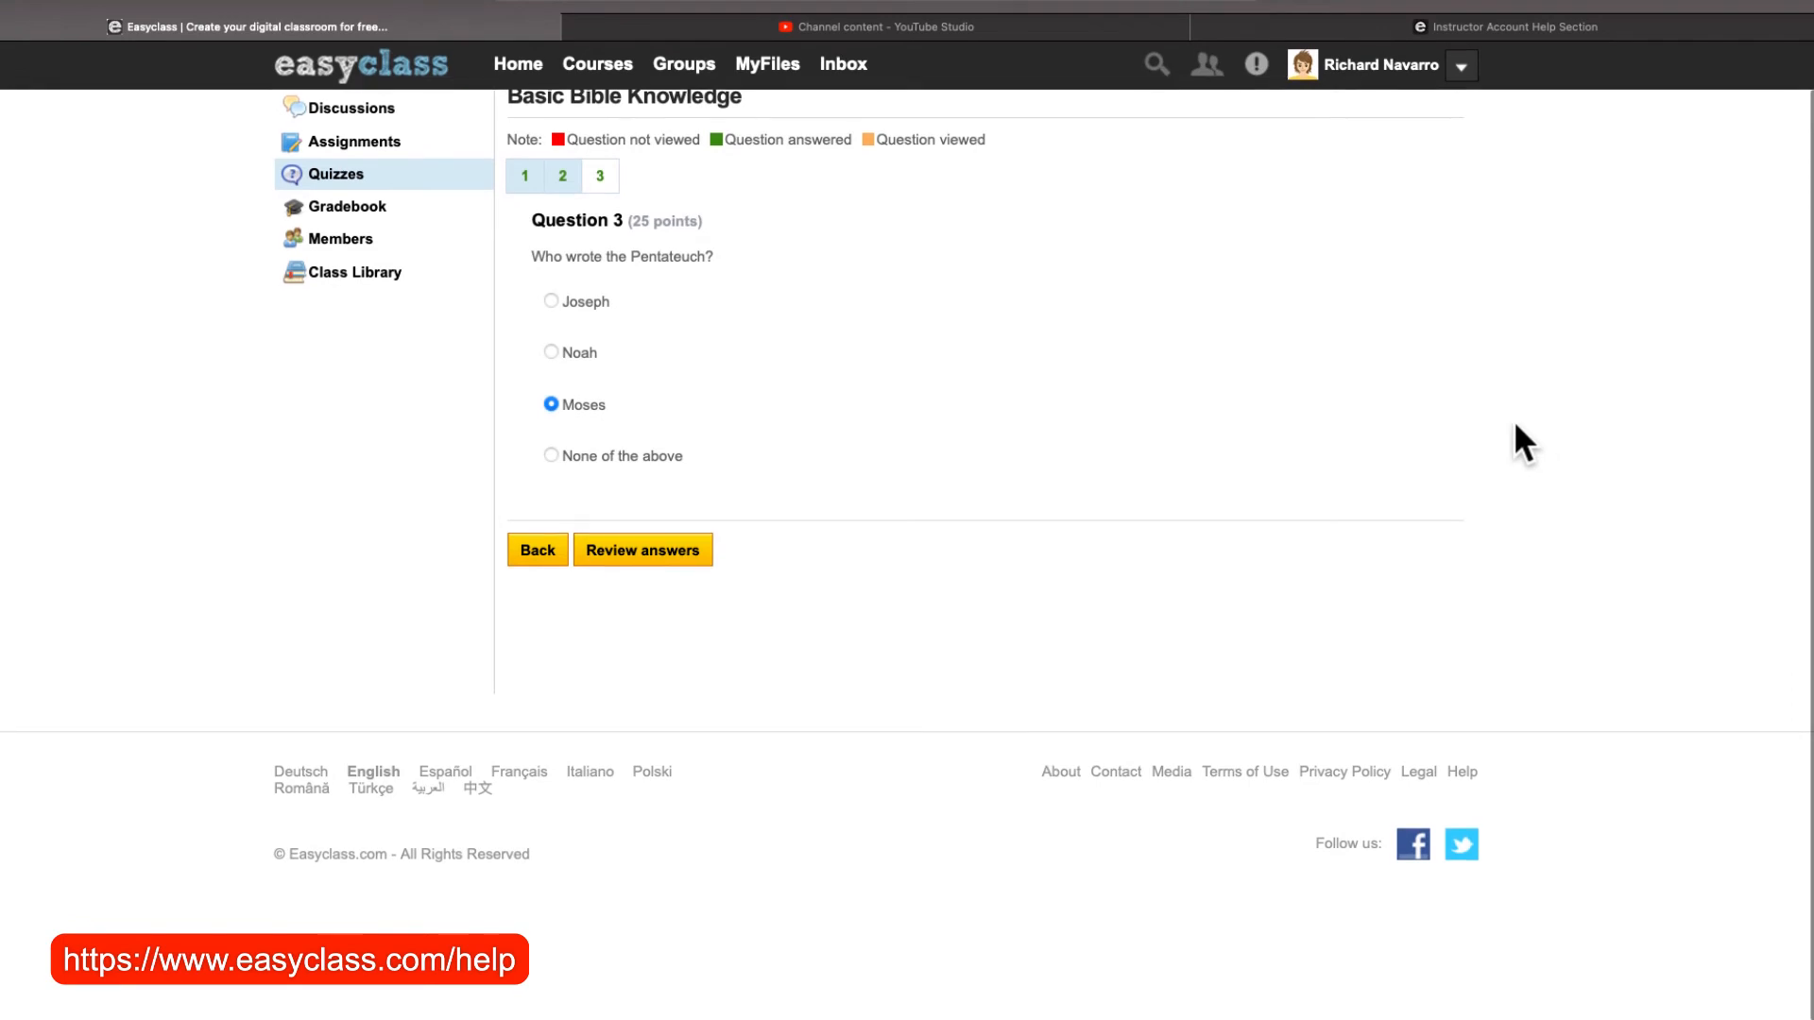
pyautogui.click(681, 557)
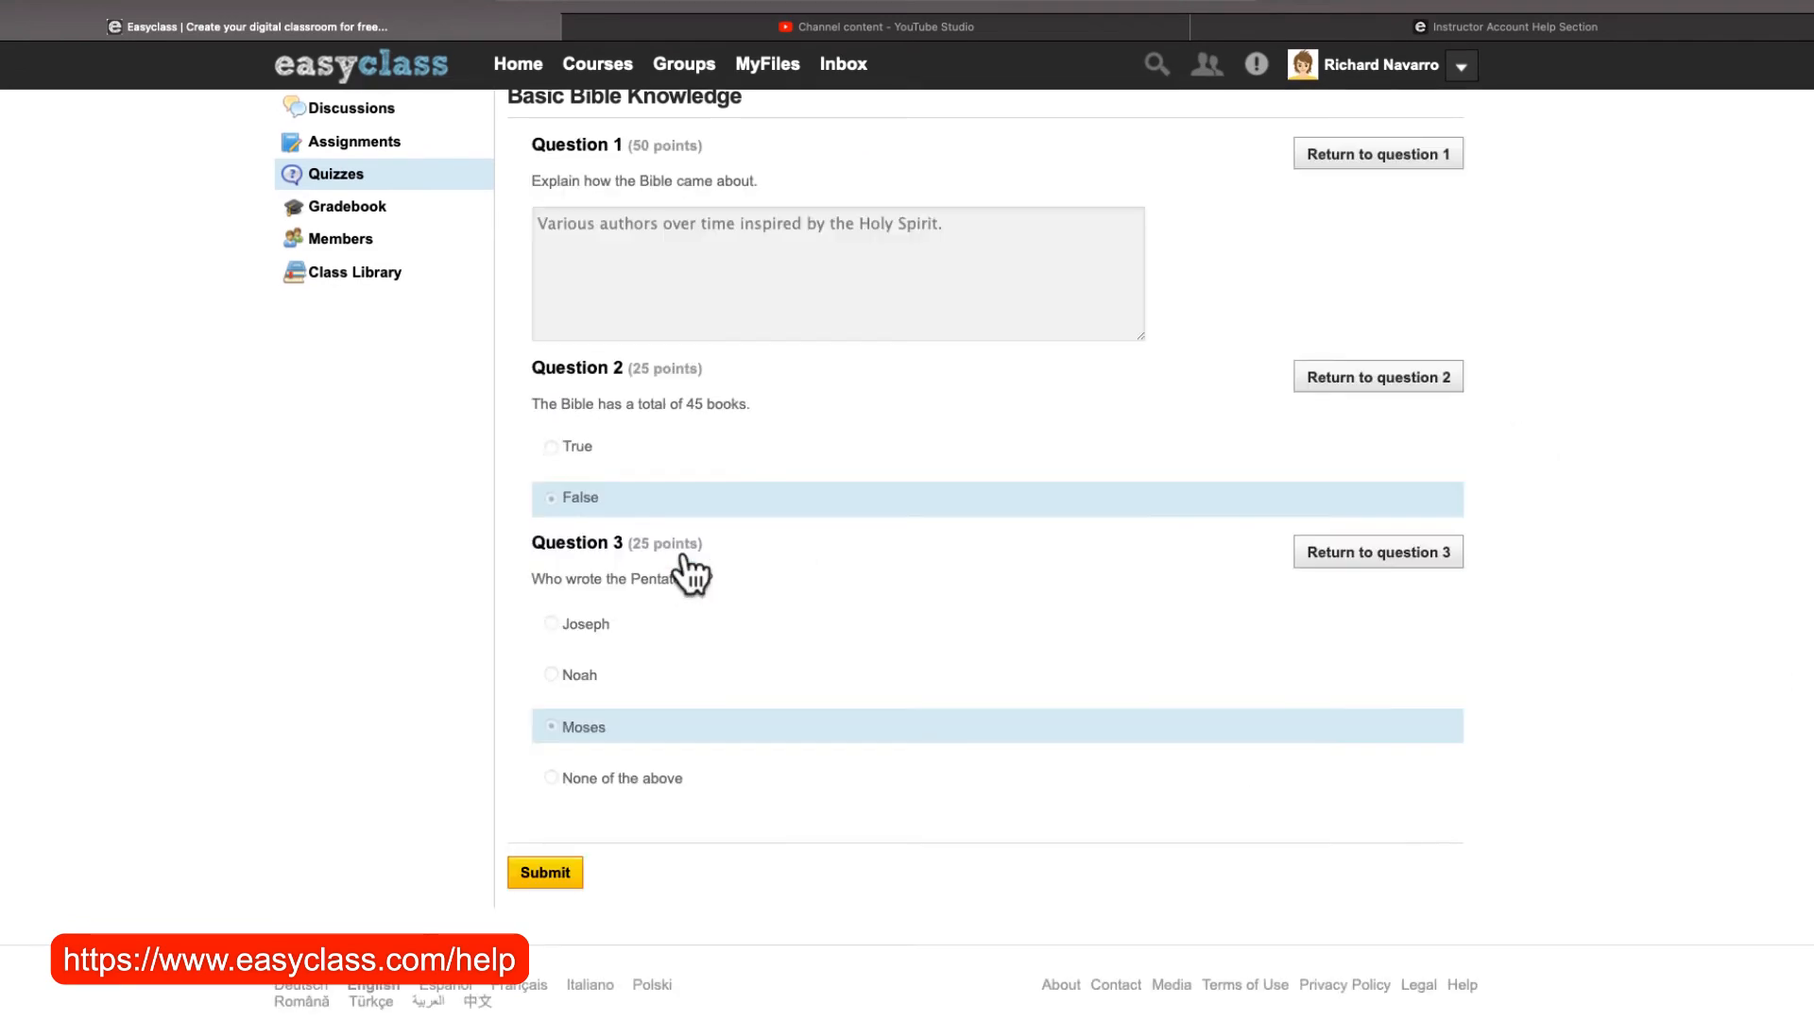
pyautogui.scroll(-1, 994, 581)
pyautogui.scroll(2, 993, 581)
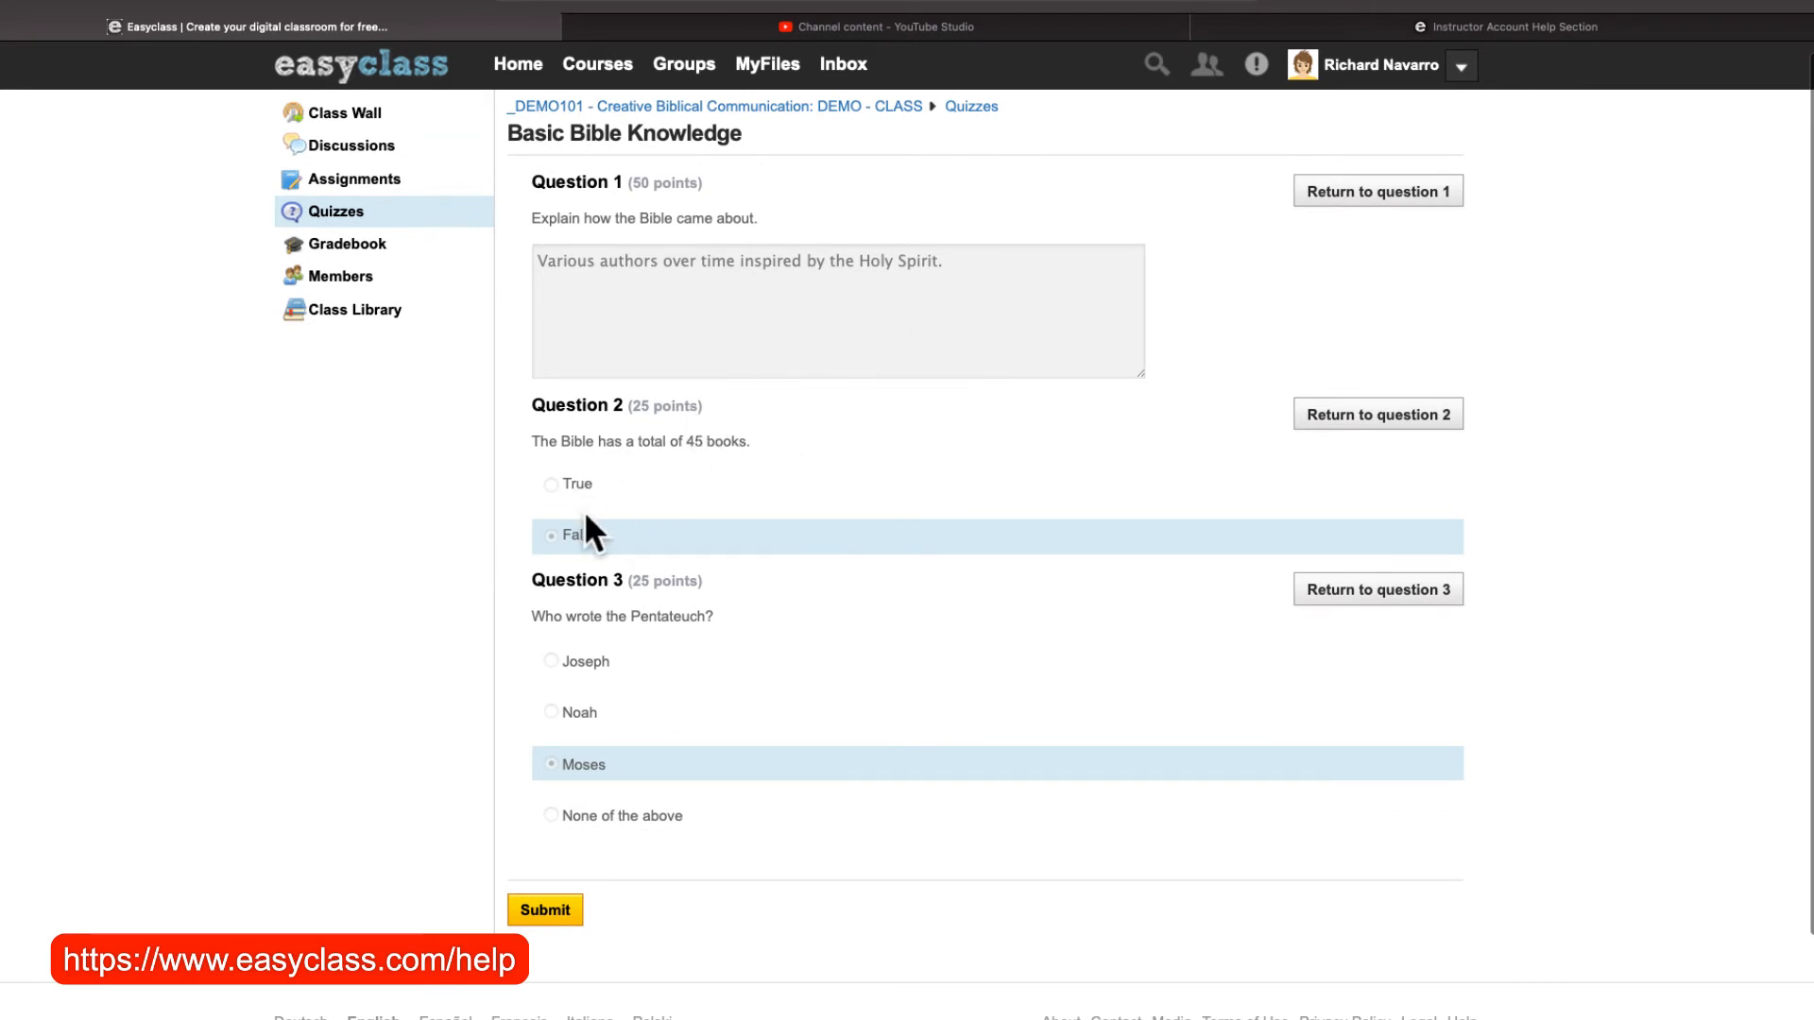
pyautogui.scroll(-1, 769, 529)
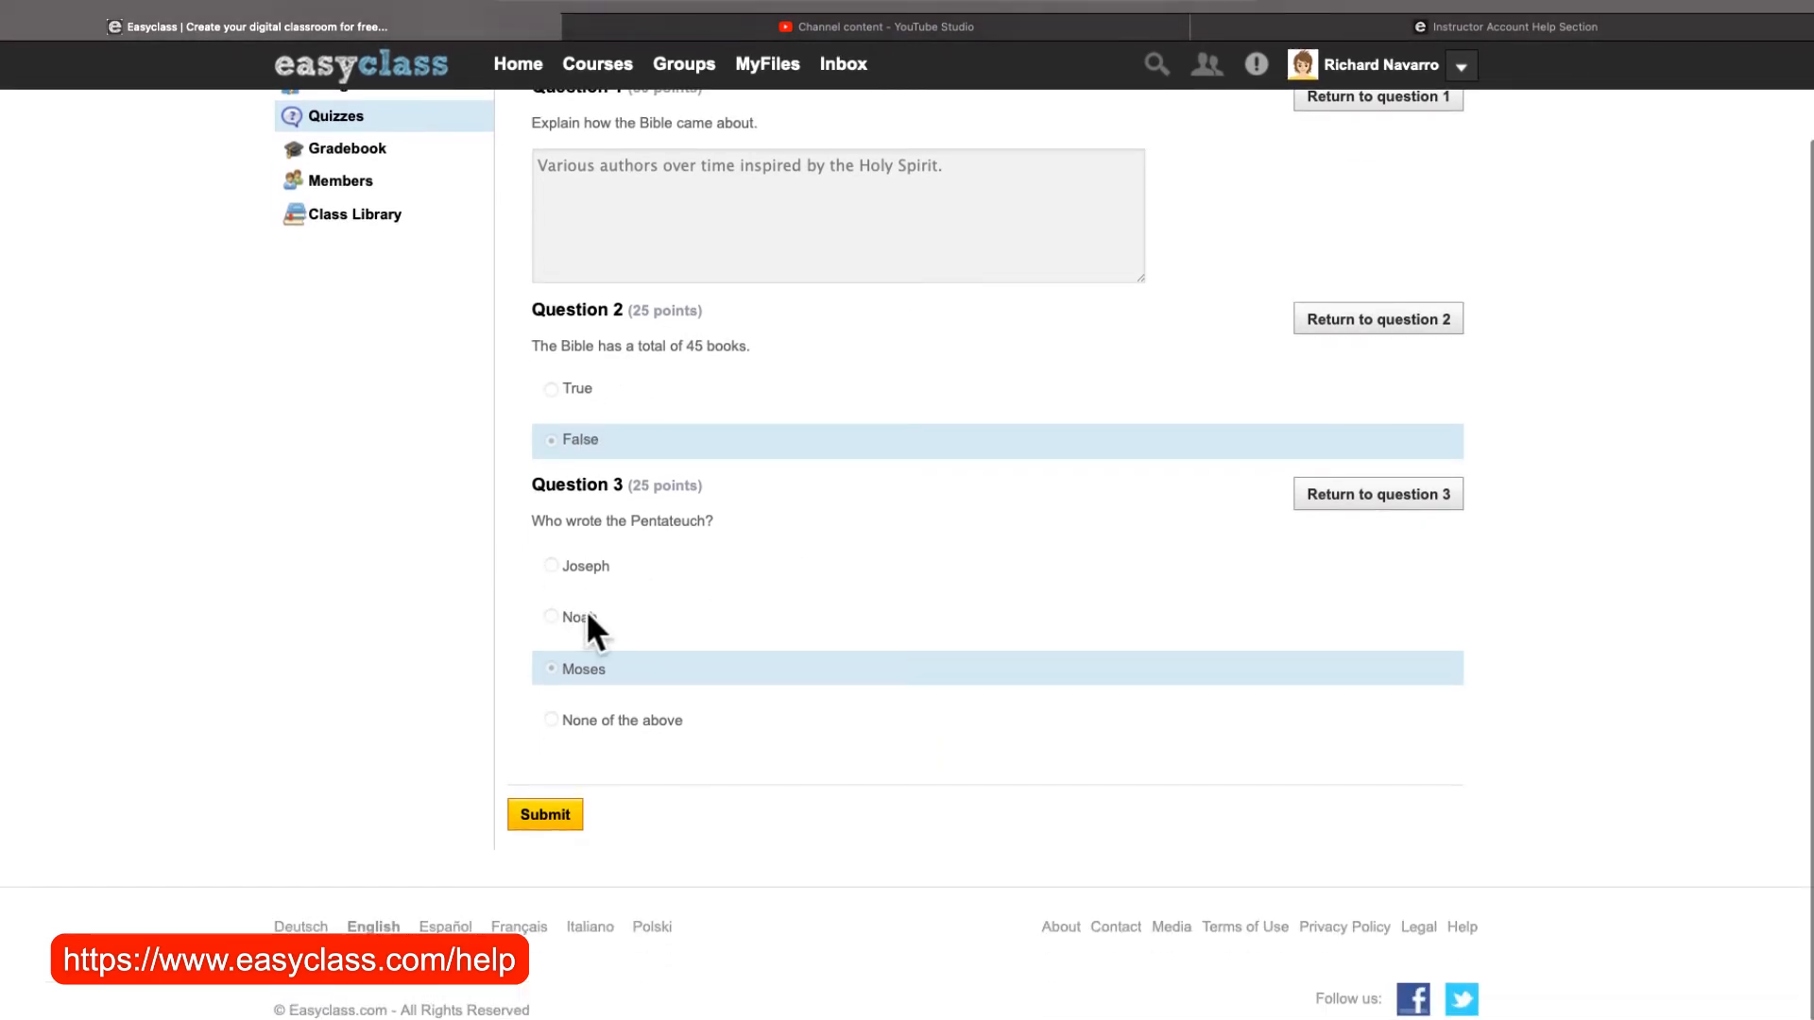
# Submit the quiz and confirm the submission.
pyautogui.click(549, 818)
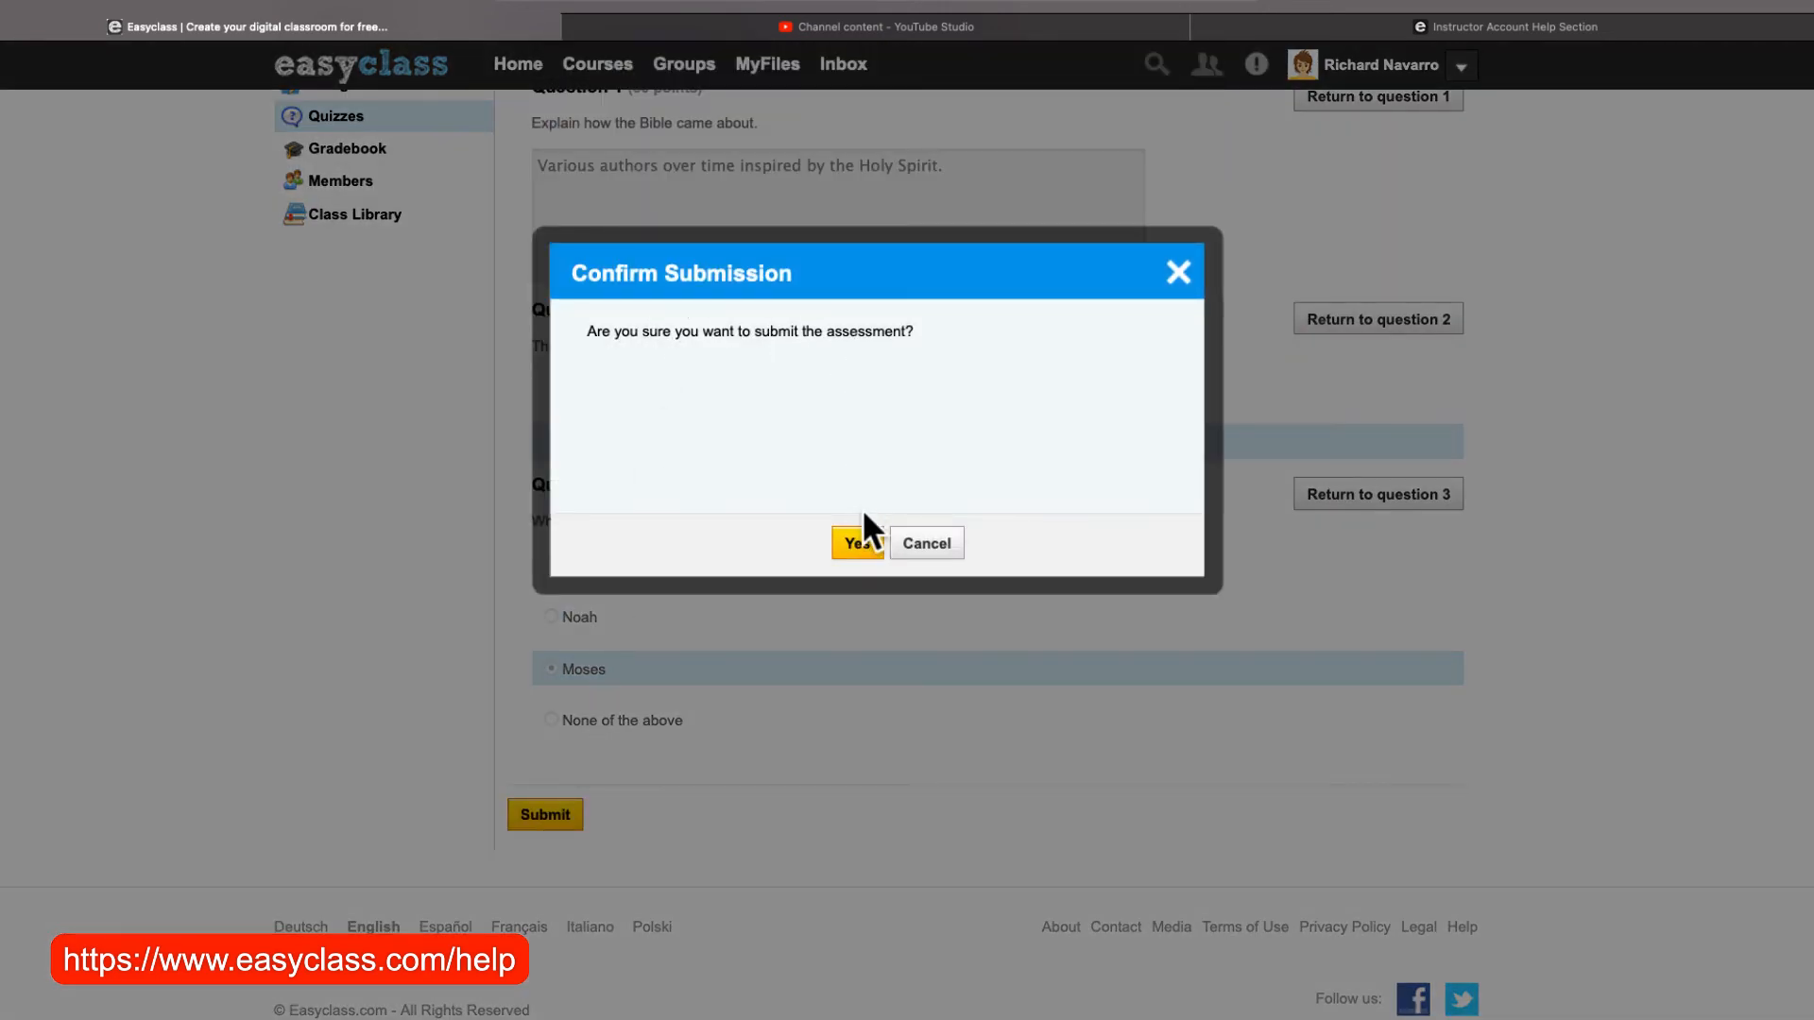
pyautogui.click(857, 545)
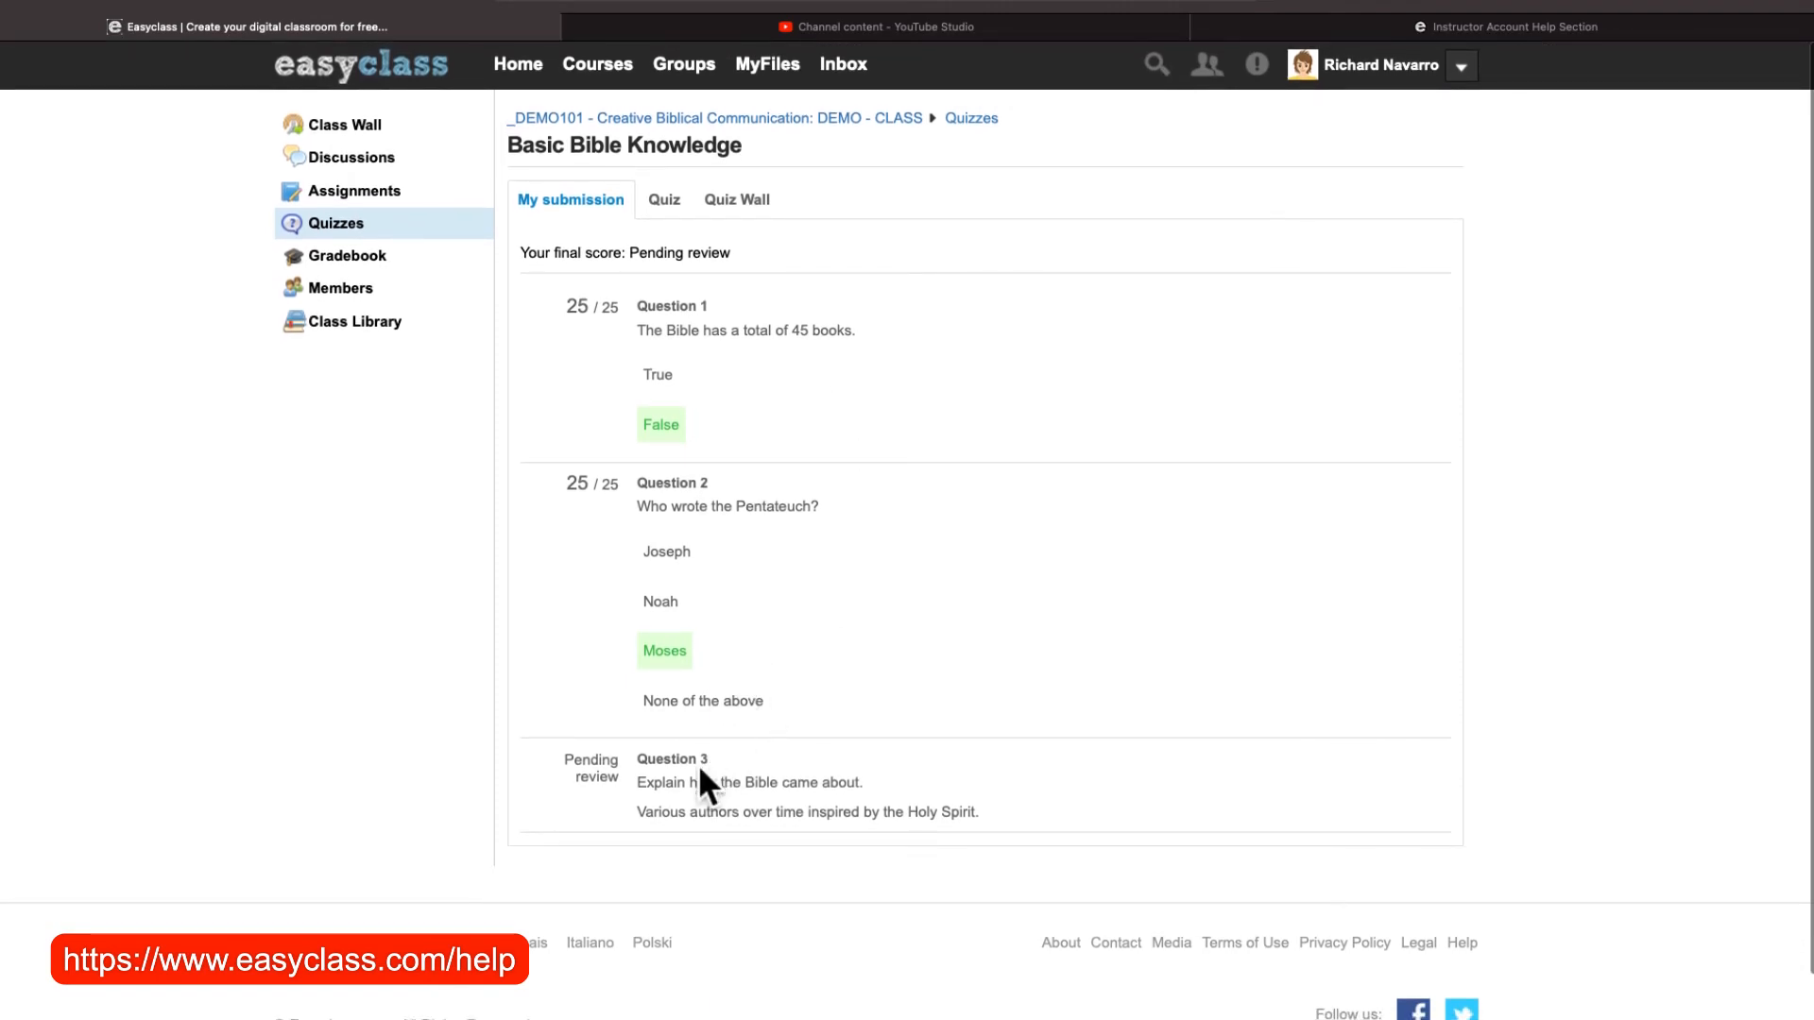
# Review the quiz's due date and the 25/25 graded submission, then open the account menu.
pyautogui.scroll(-1, 752, 769)
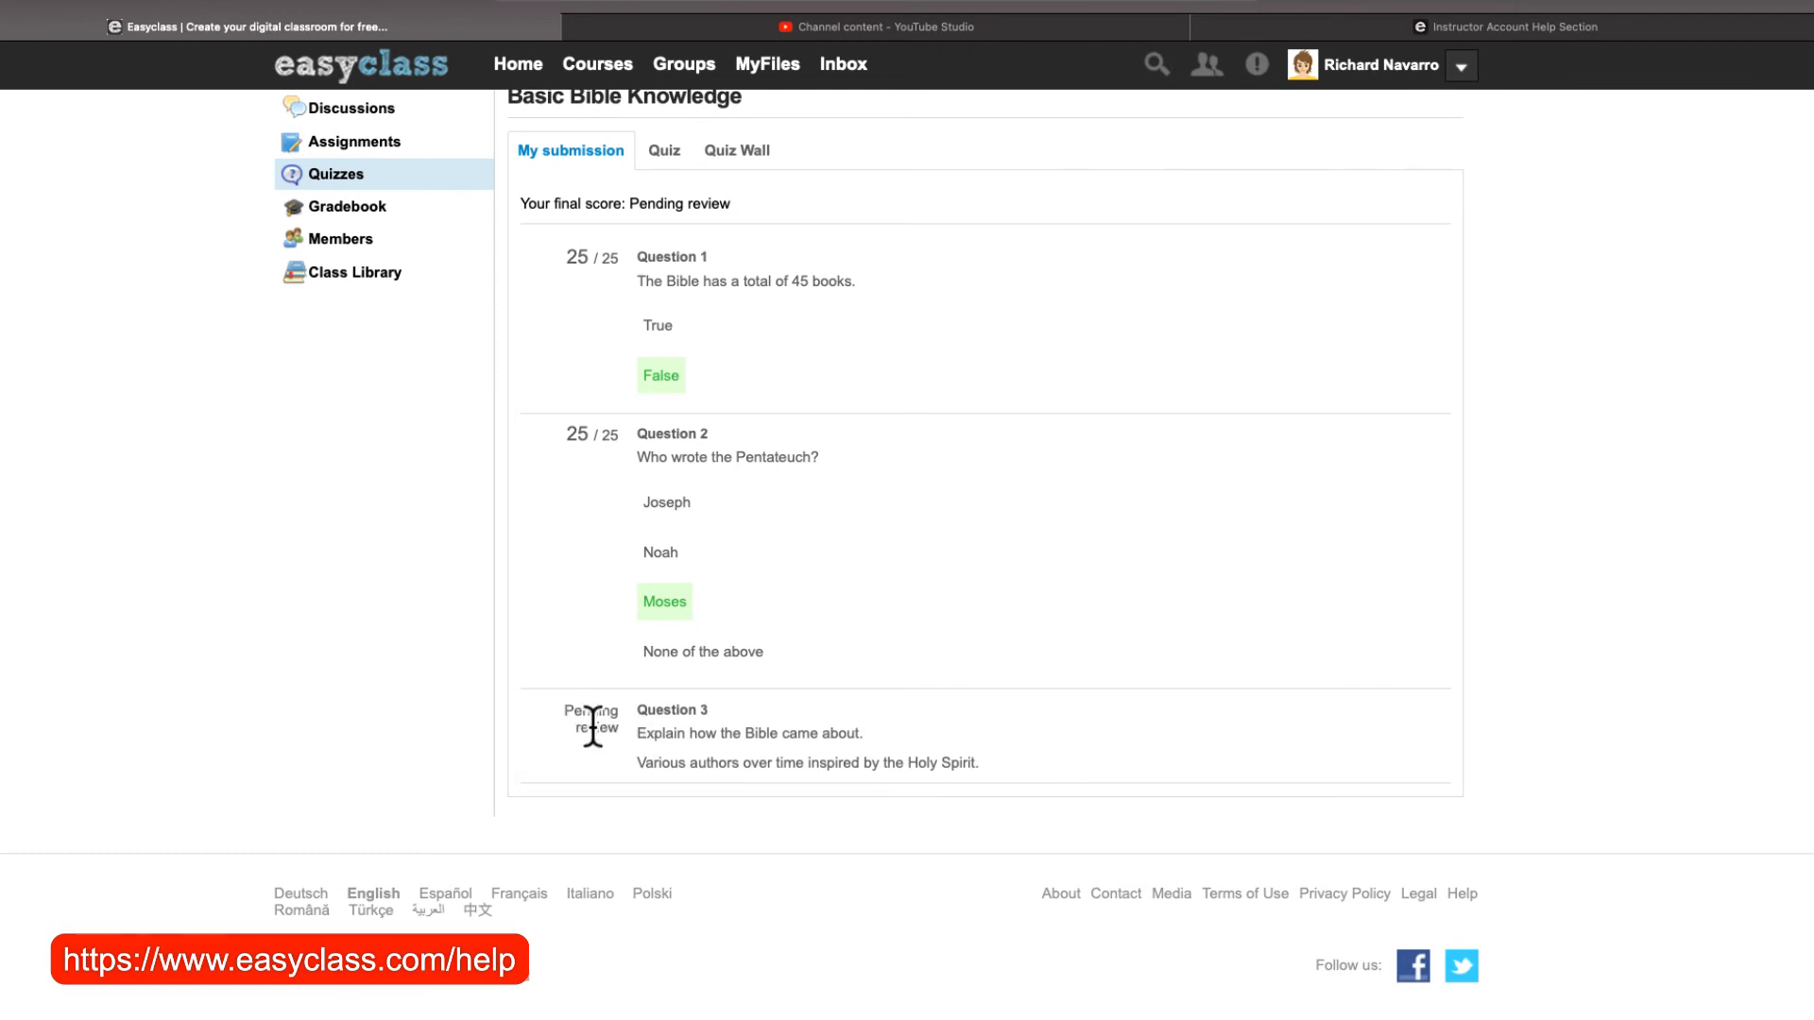
pyautogui.scroll(1, 592, 725)
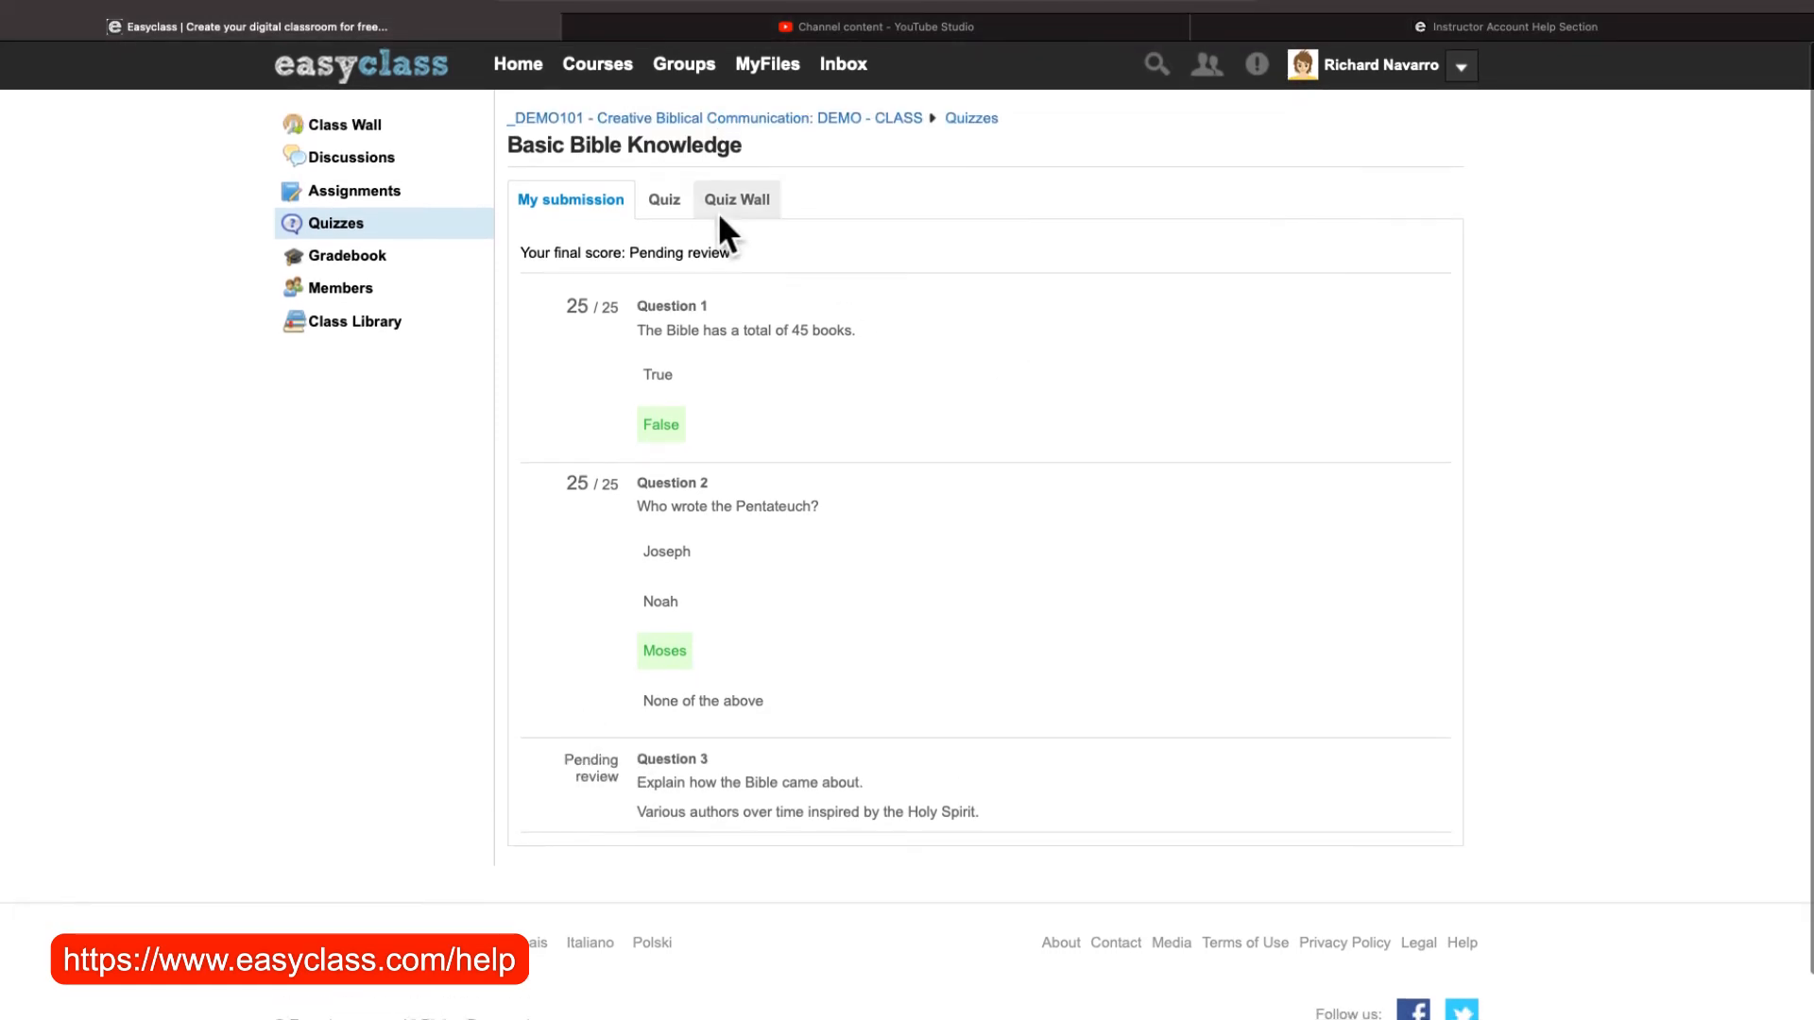
pyautogui.click(676, 210)
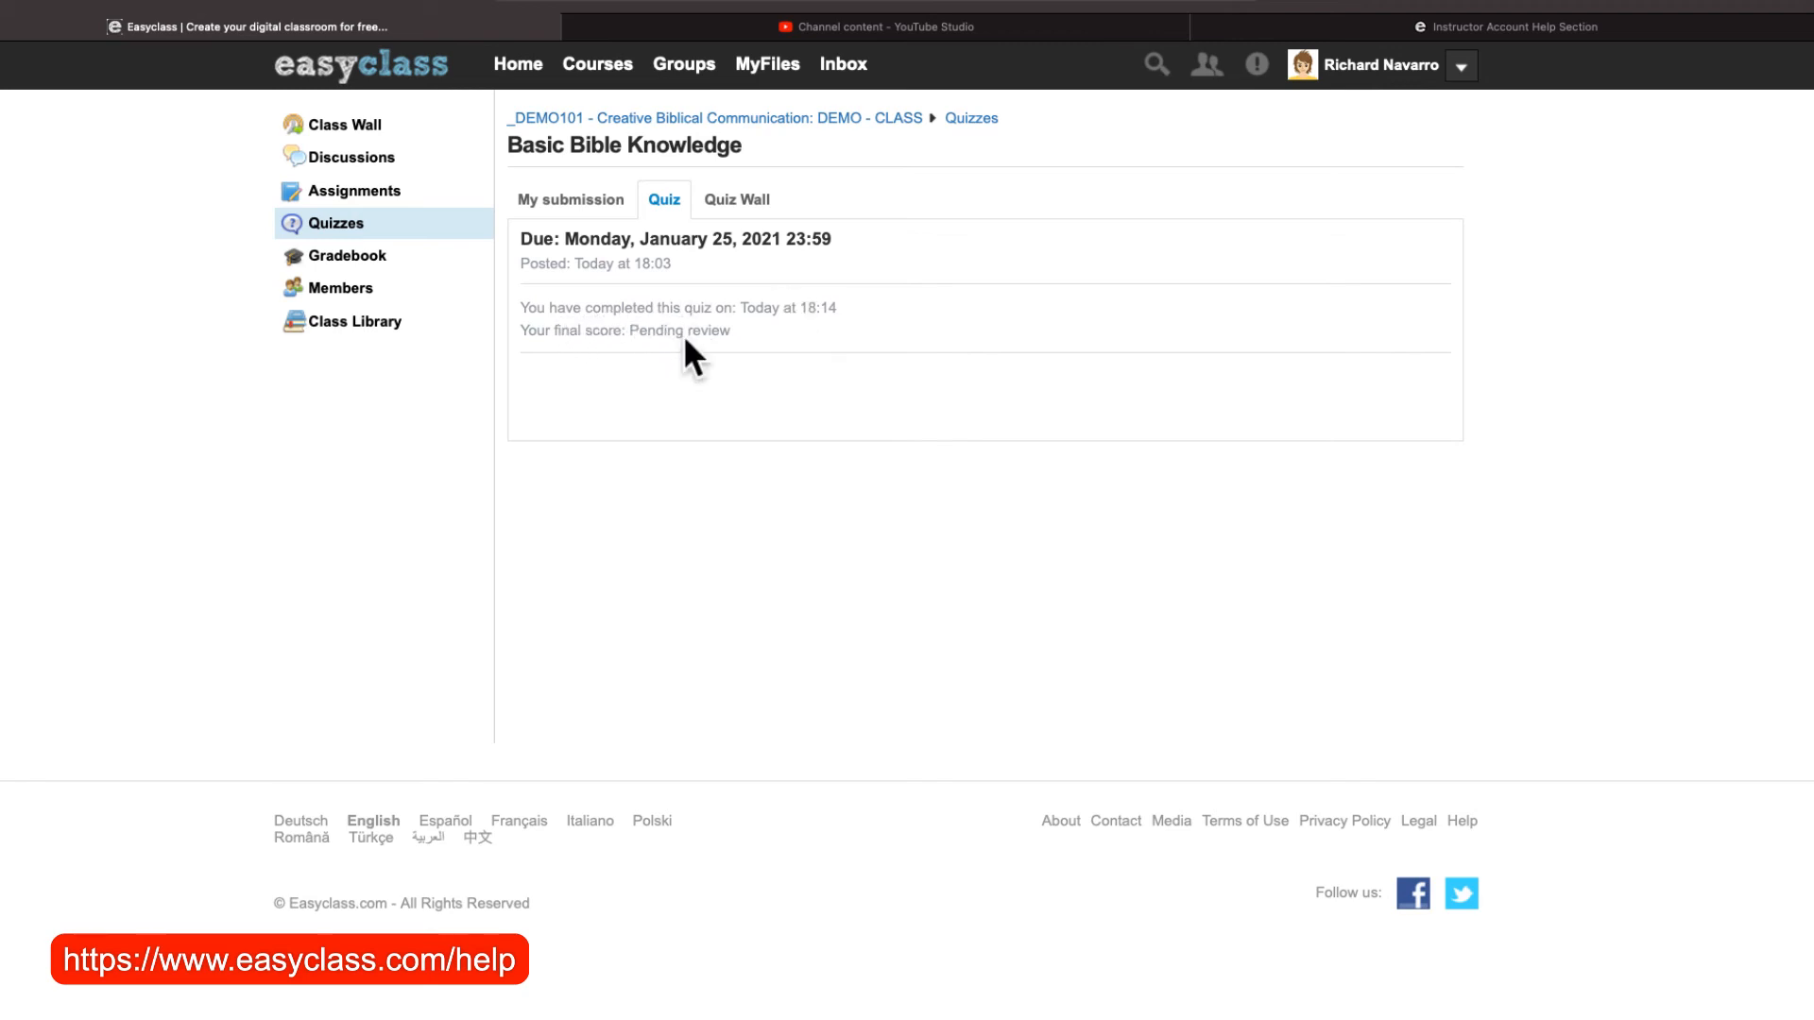
pyautogui.click(600, 198)
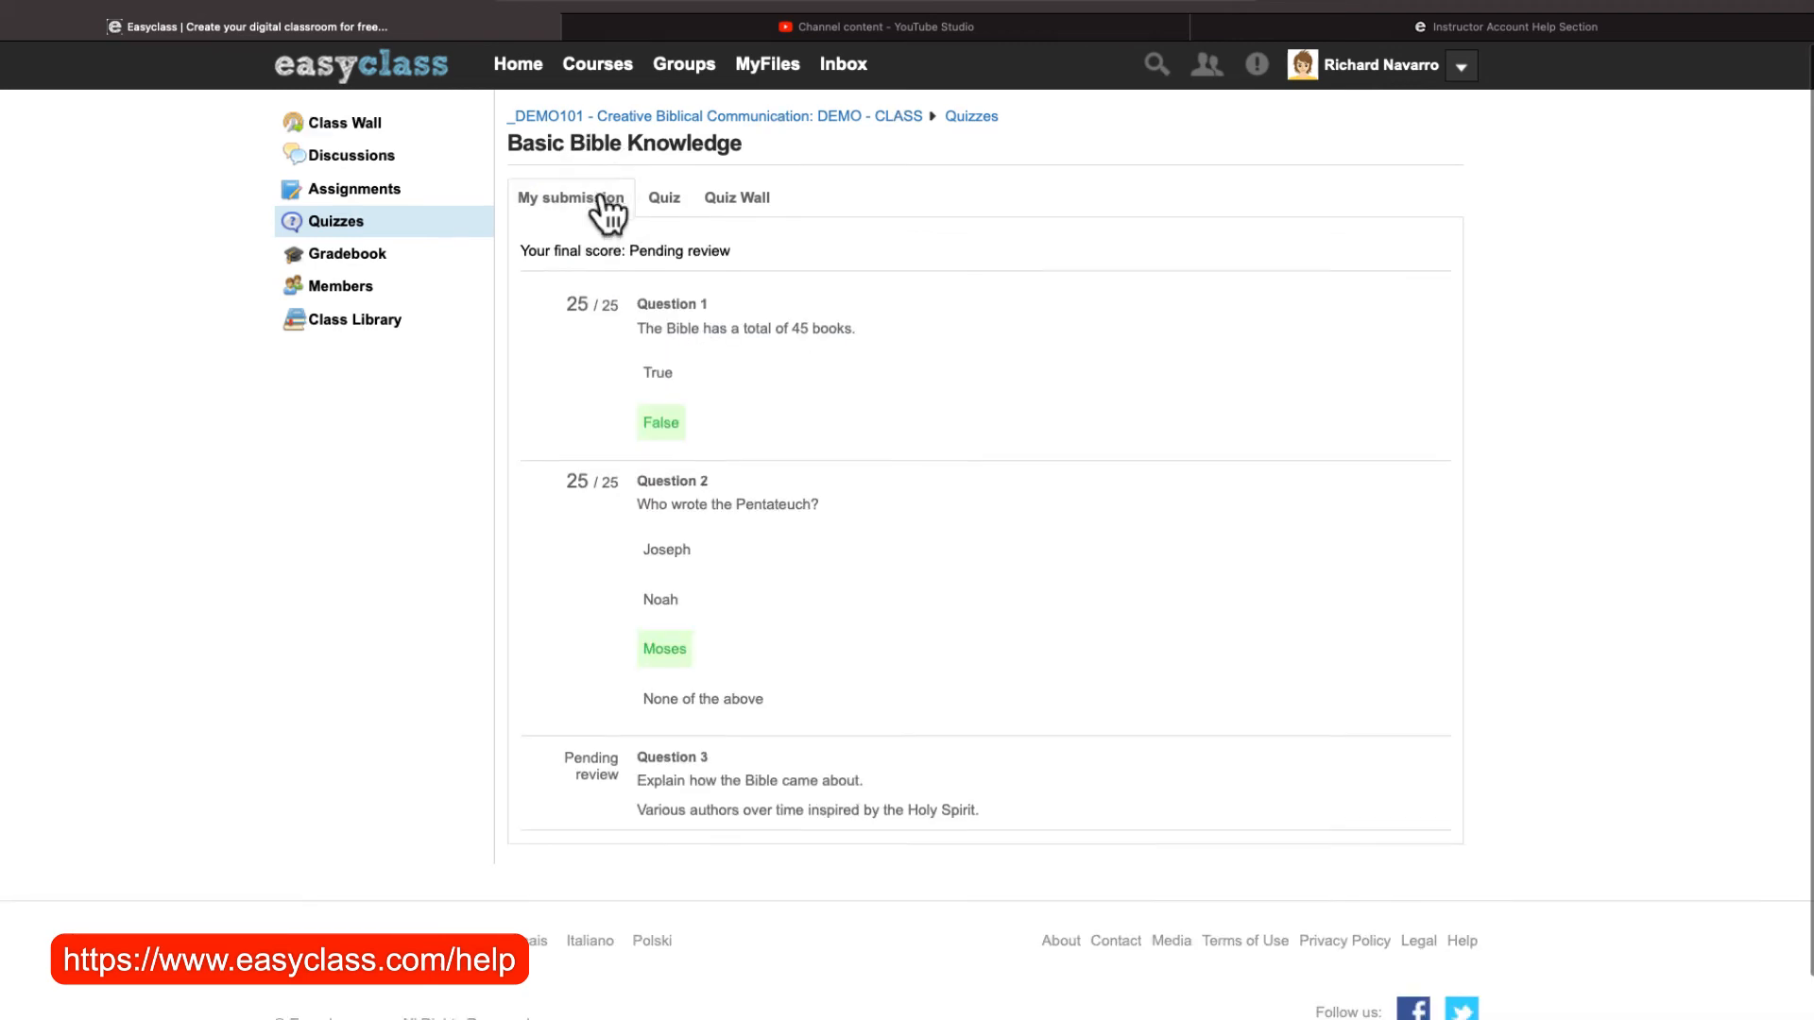
pyautogui.click(1463, 64)
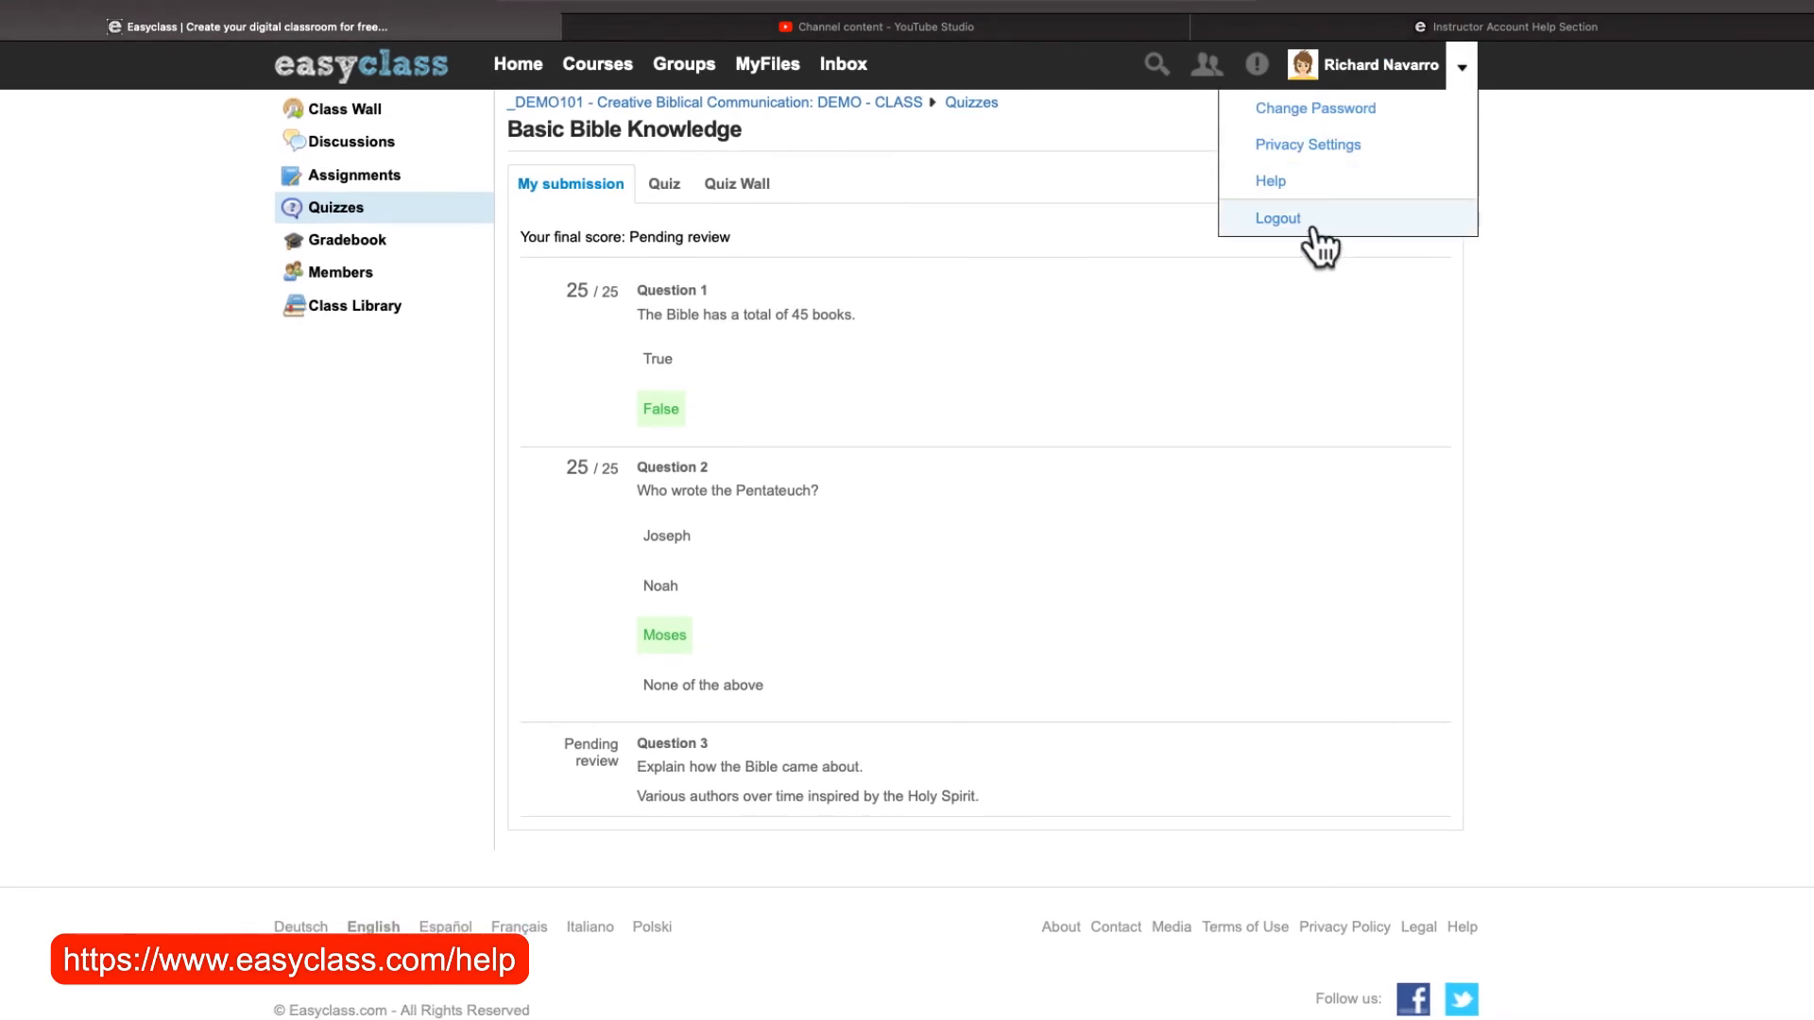
# Log out of the student account and sign in as the instructor with a saved login.
pyautogui.click(1277, 219)
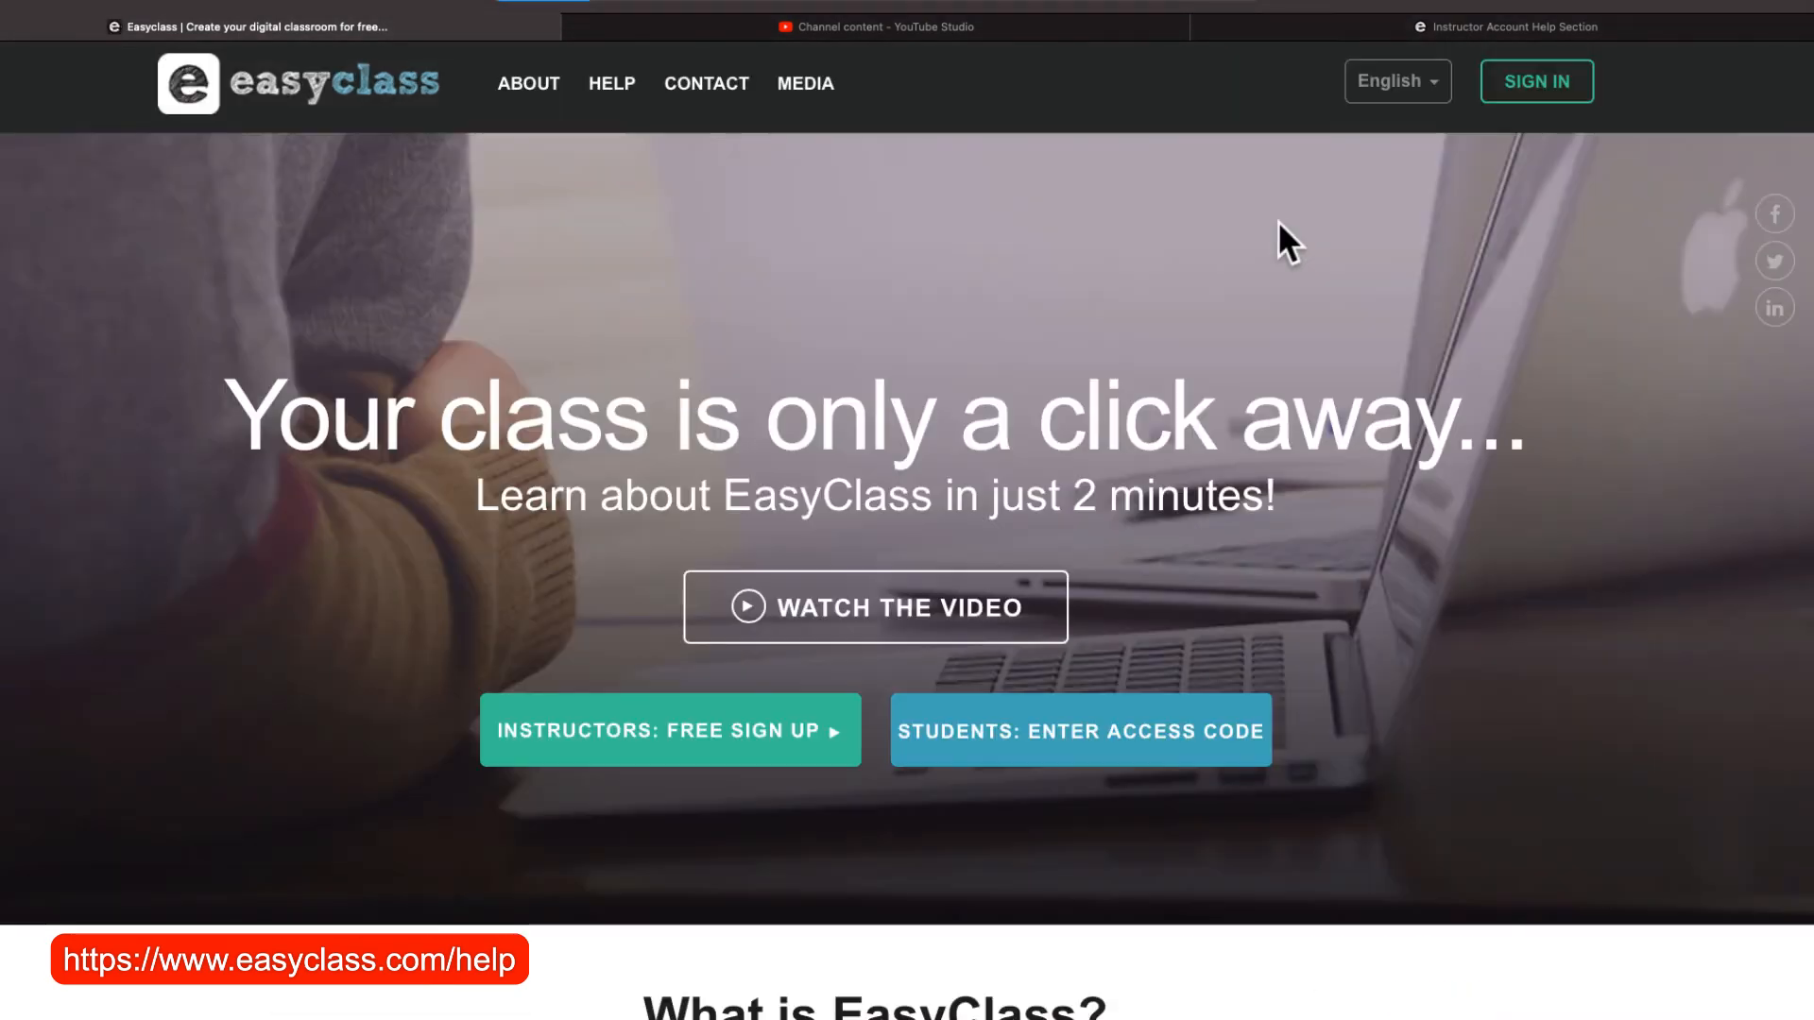
pyautogui.click(1575, 91)
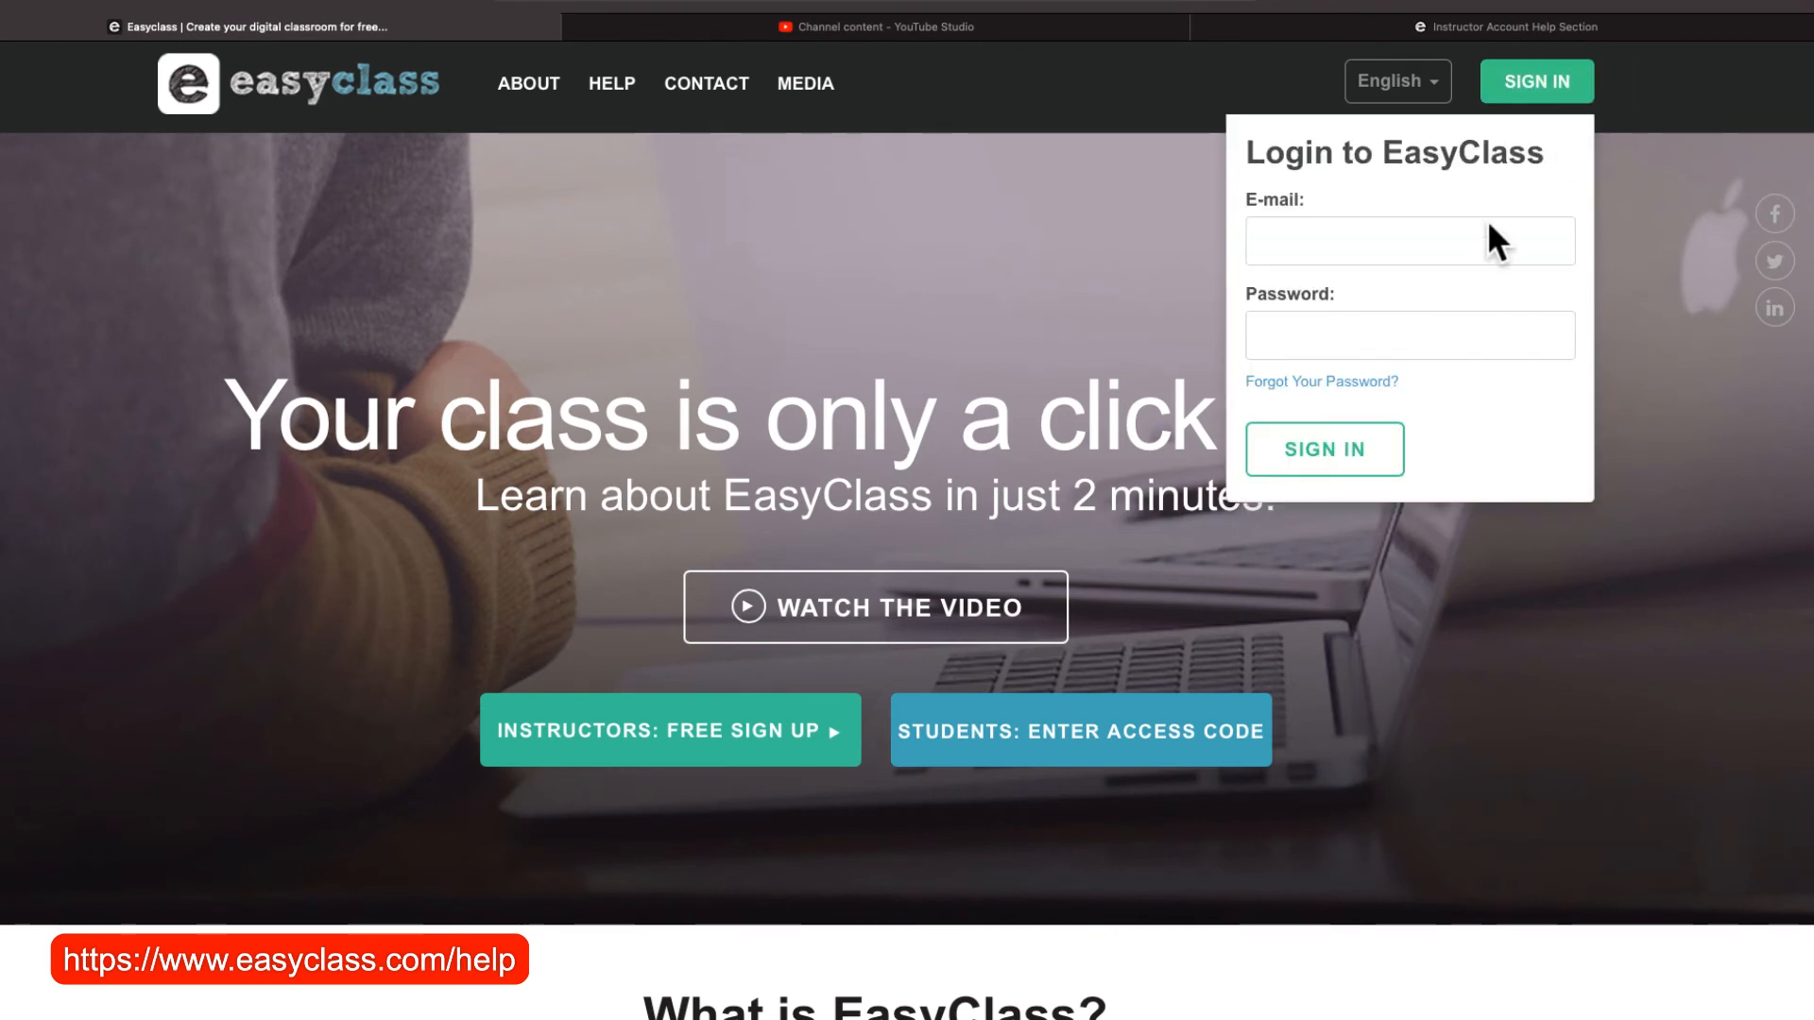
pyautogui.click(1484, 227)
pyautogui.write('l')
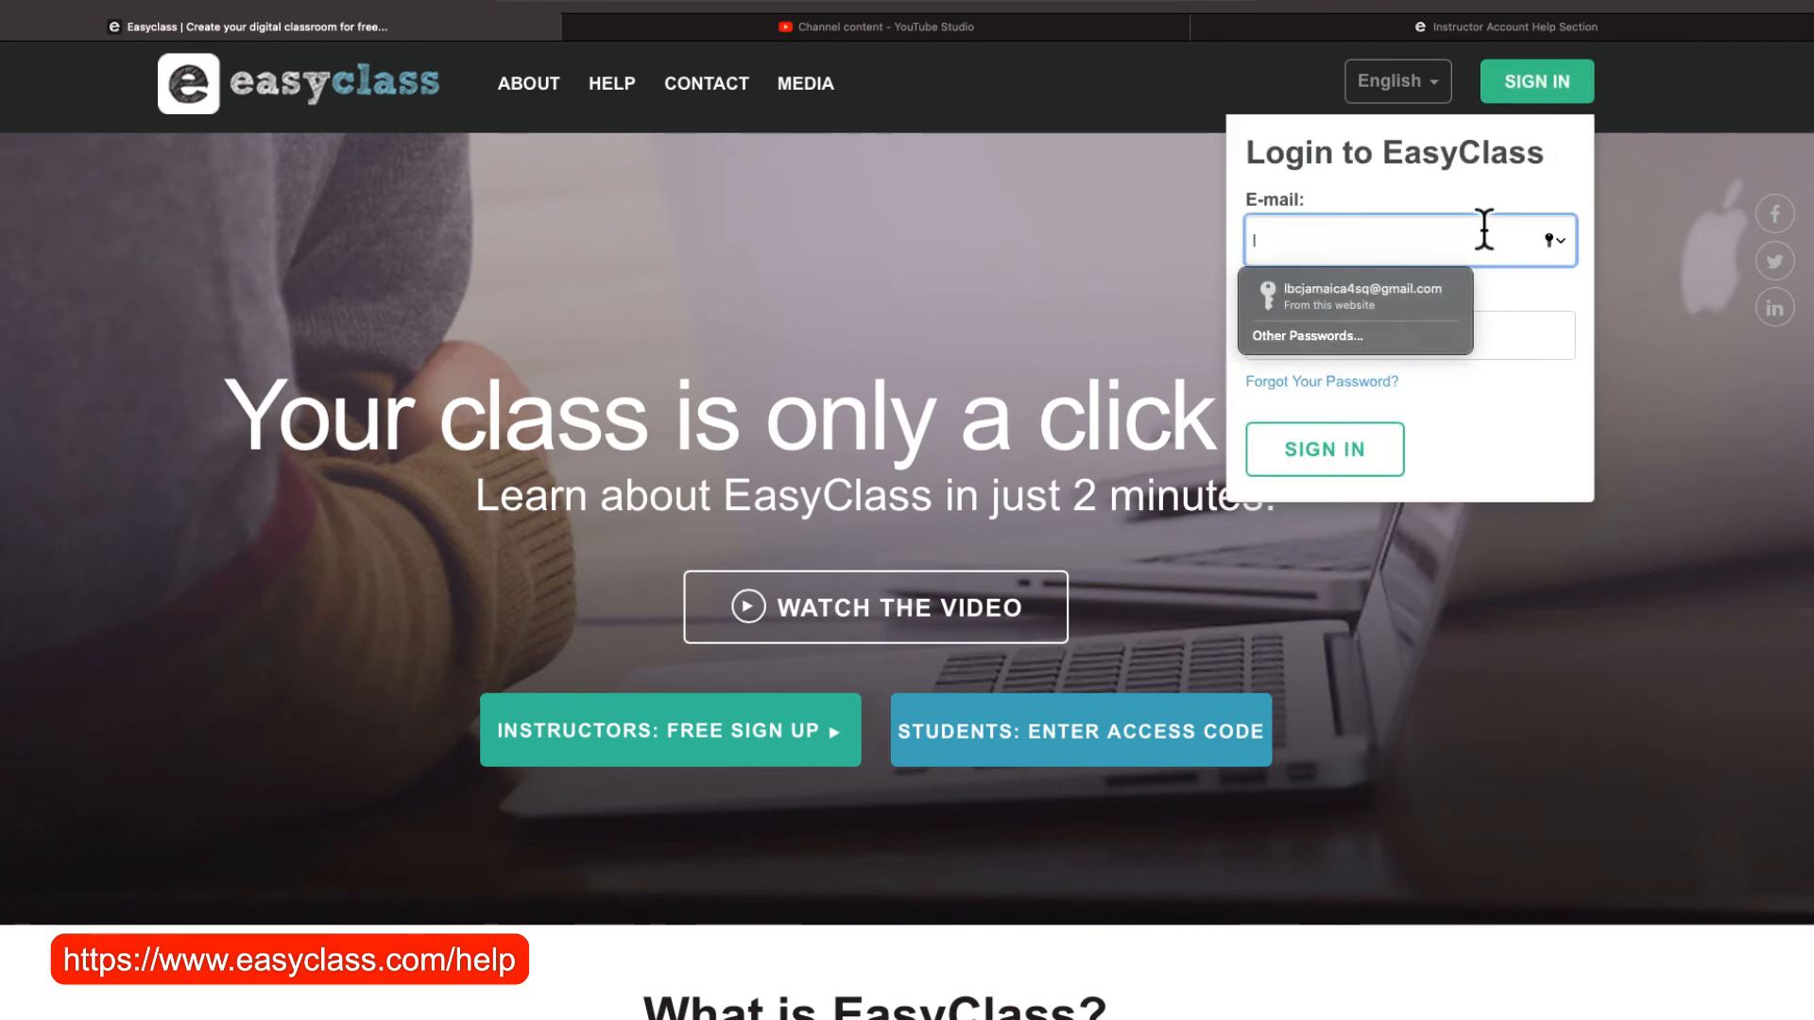
pyautogui.press('Down')
pyautogui.press('Return')
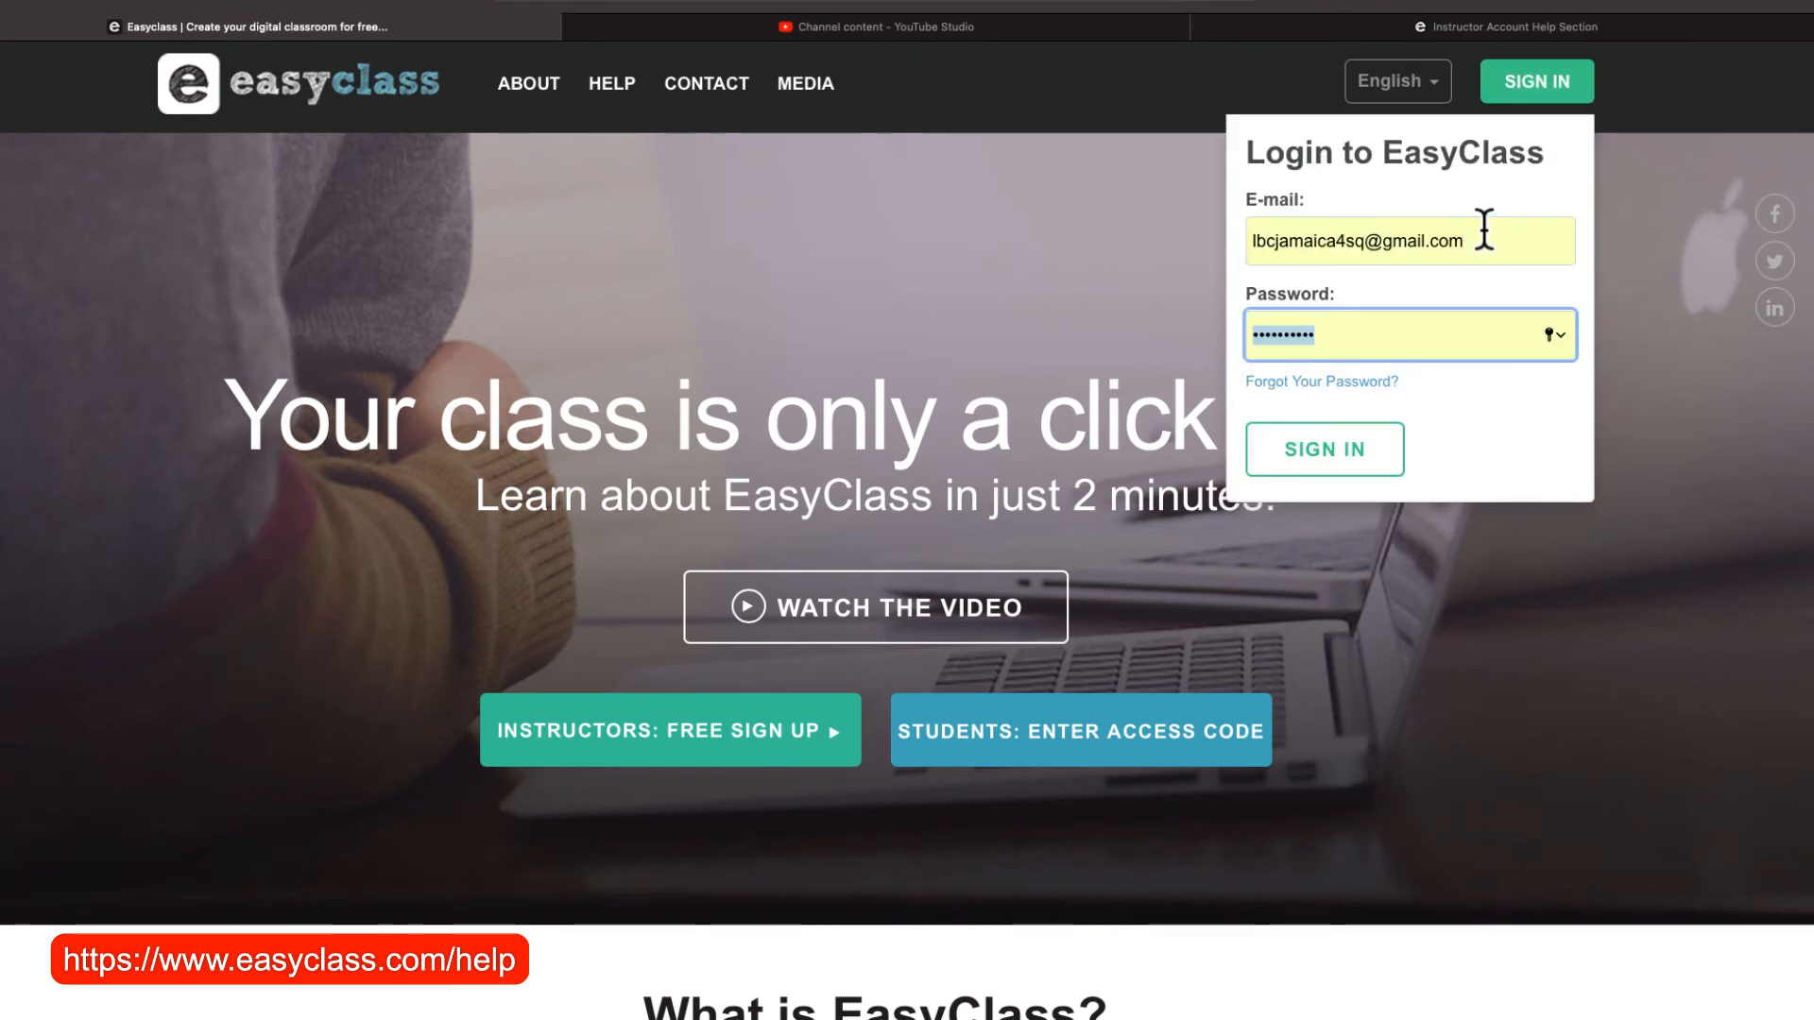
pyautogui.click(1398, 463)
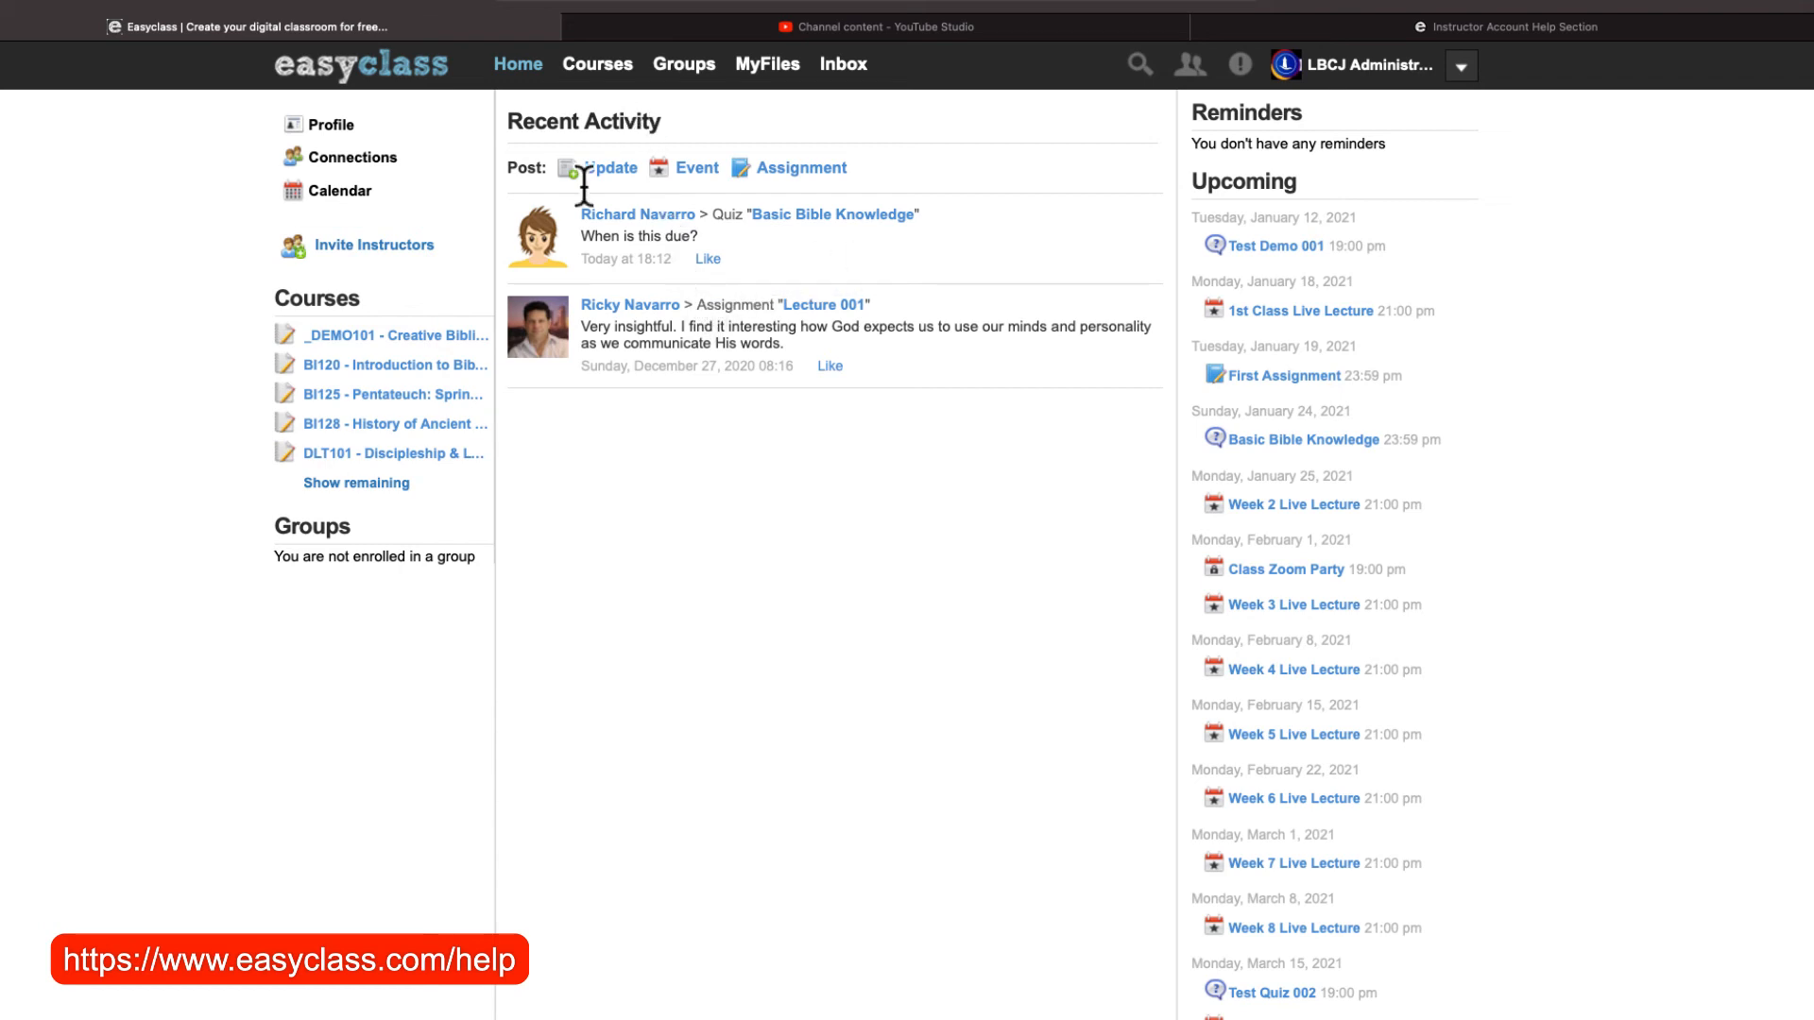
# Open the Basic Bible Knowledge quiz from the _DEMO101 course's quizzes.
pyautogui.click(422, 337)
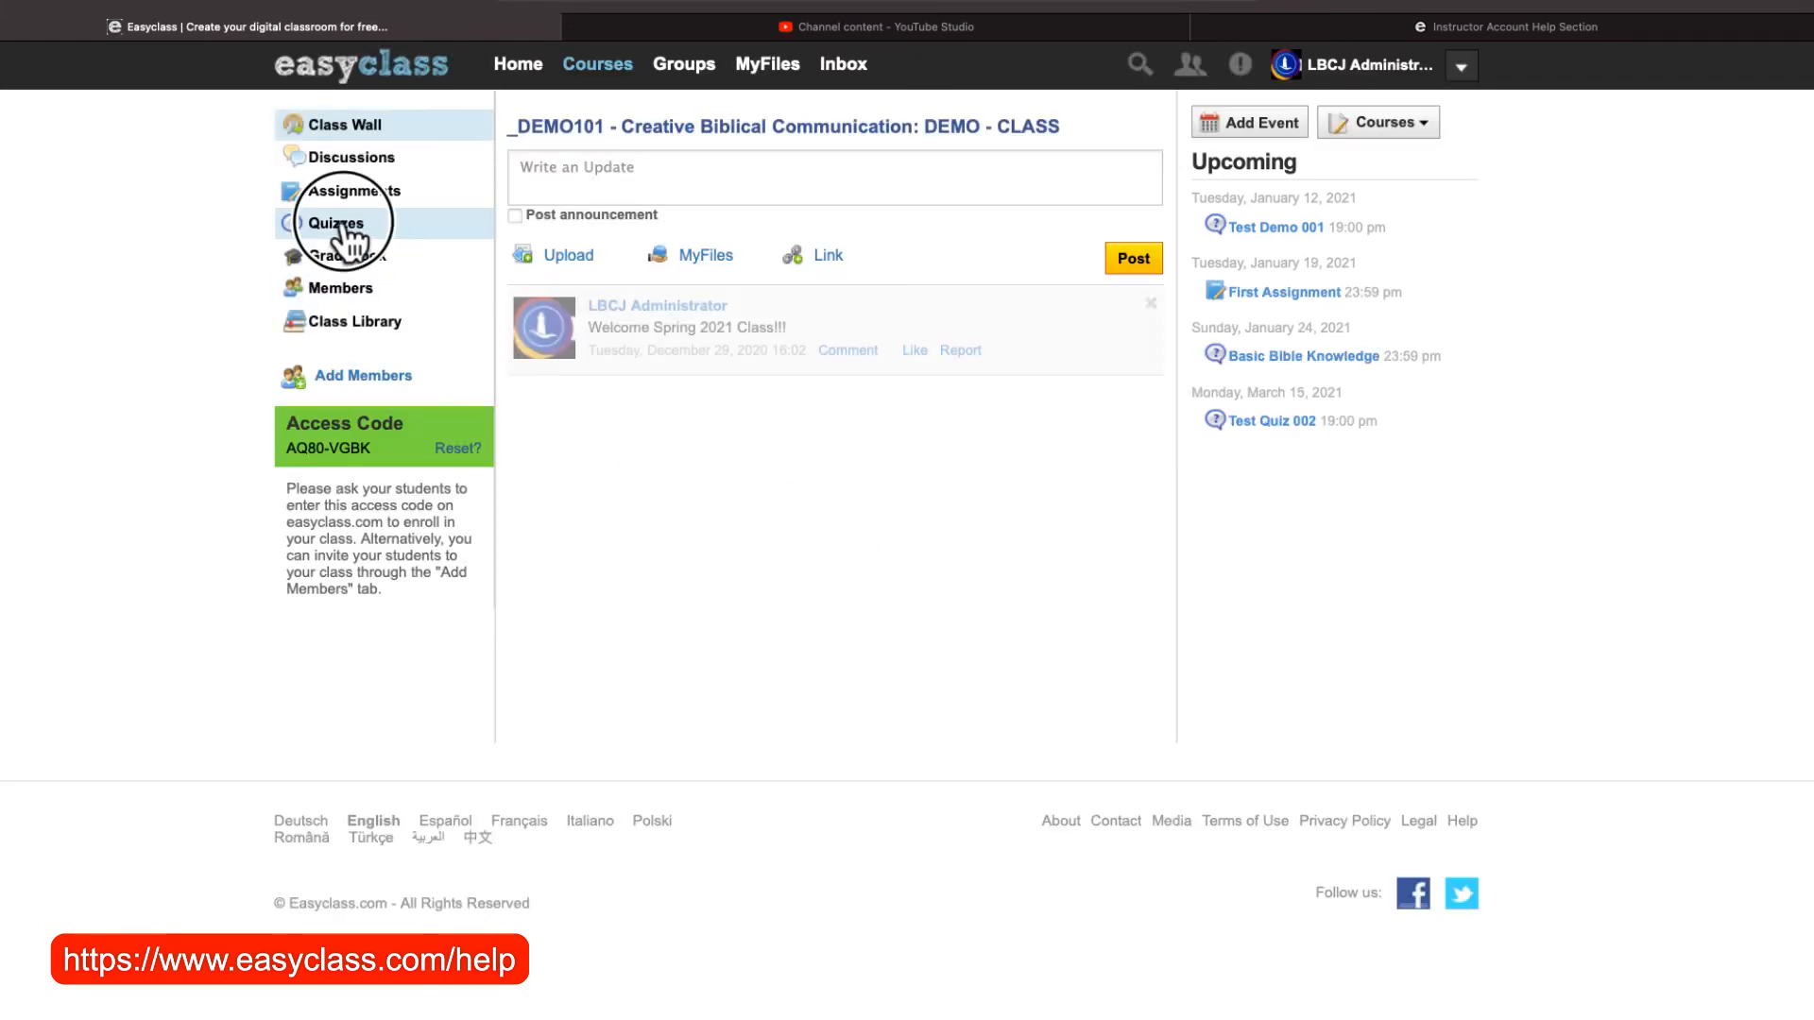
pyautogui.click(340, 224)
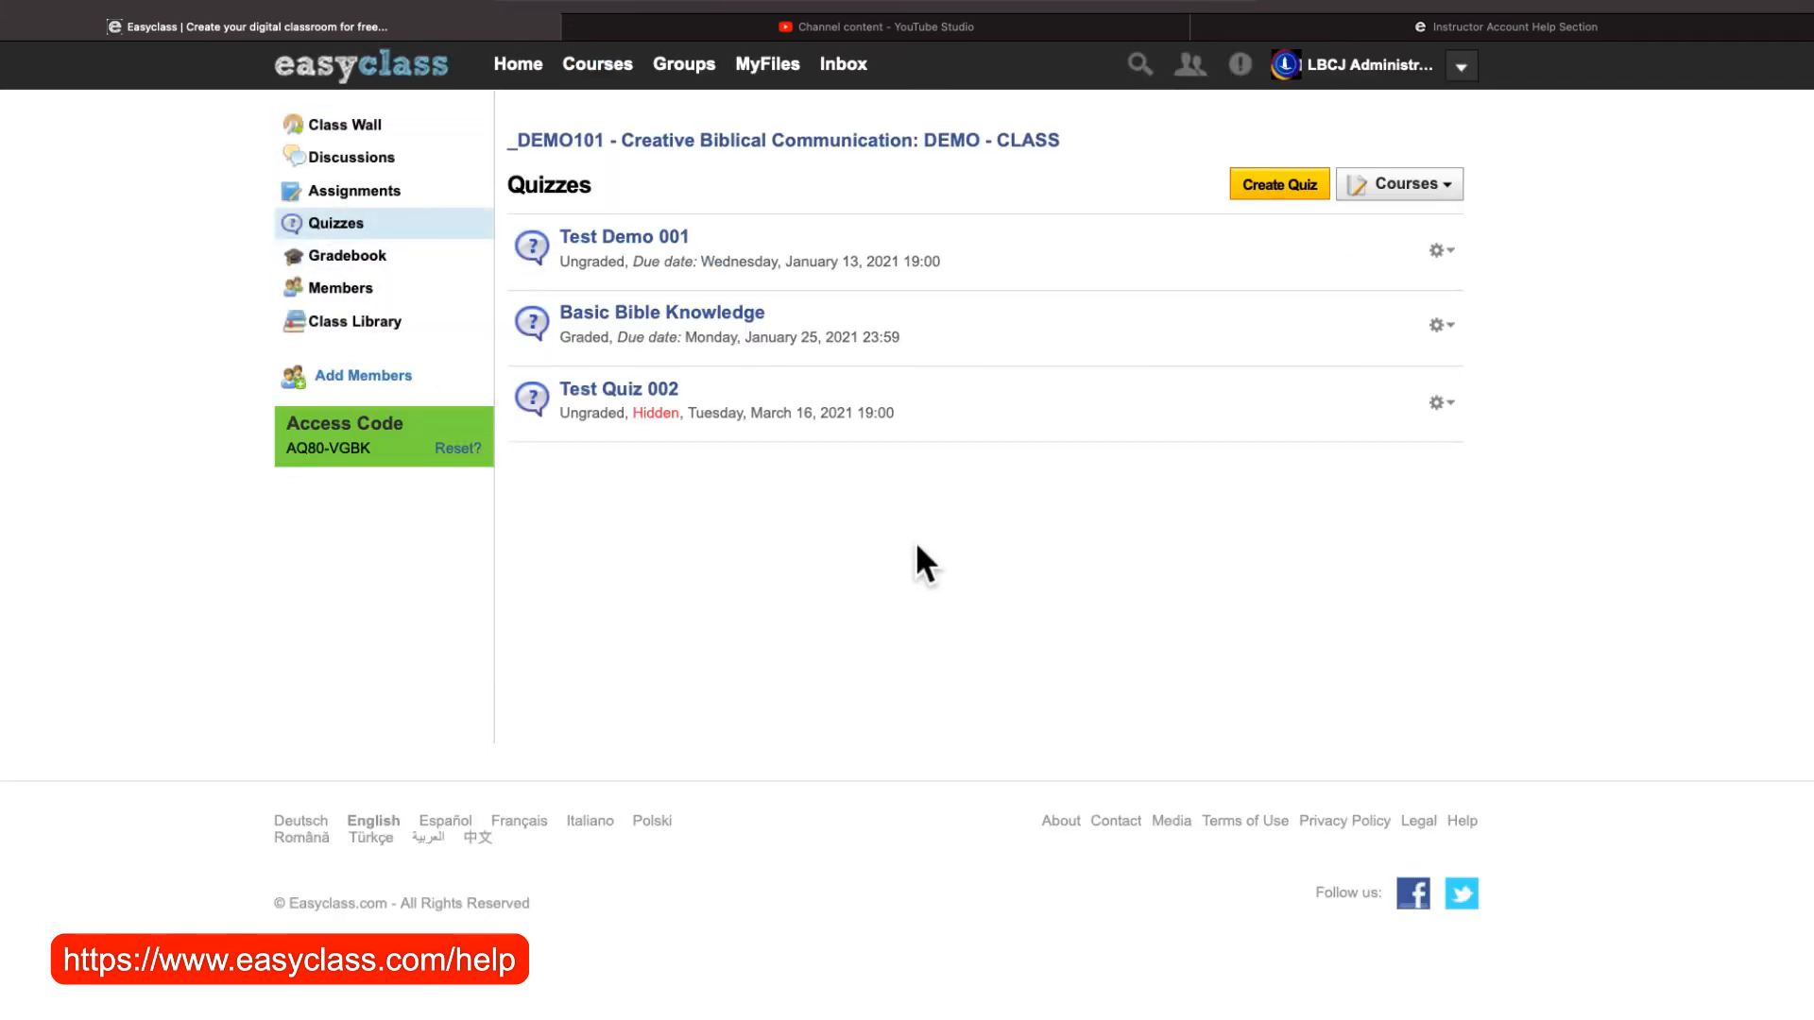
pyautogui.click(673, 315)
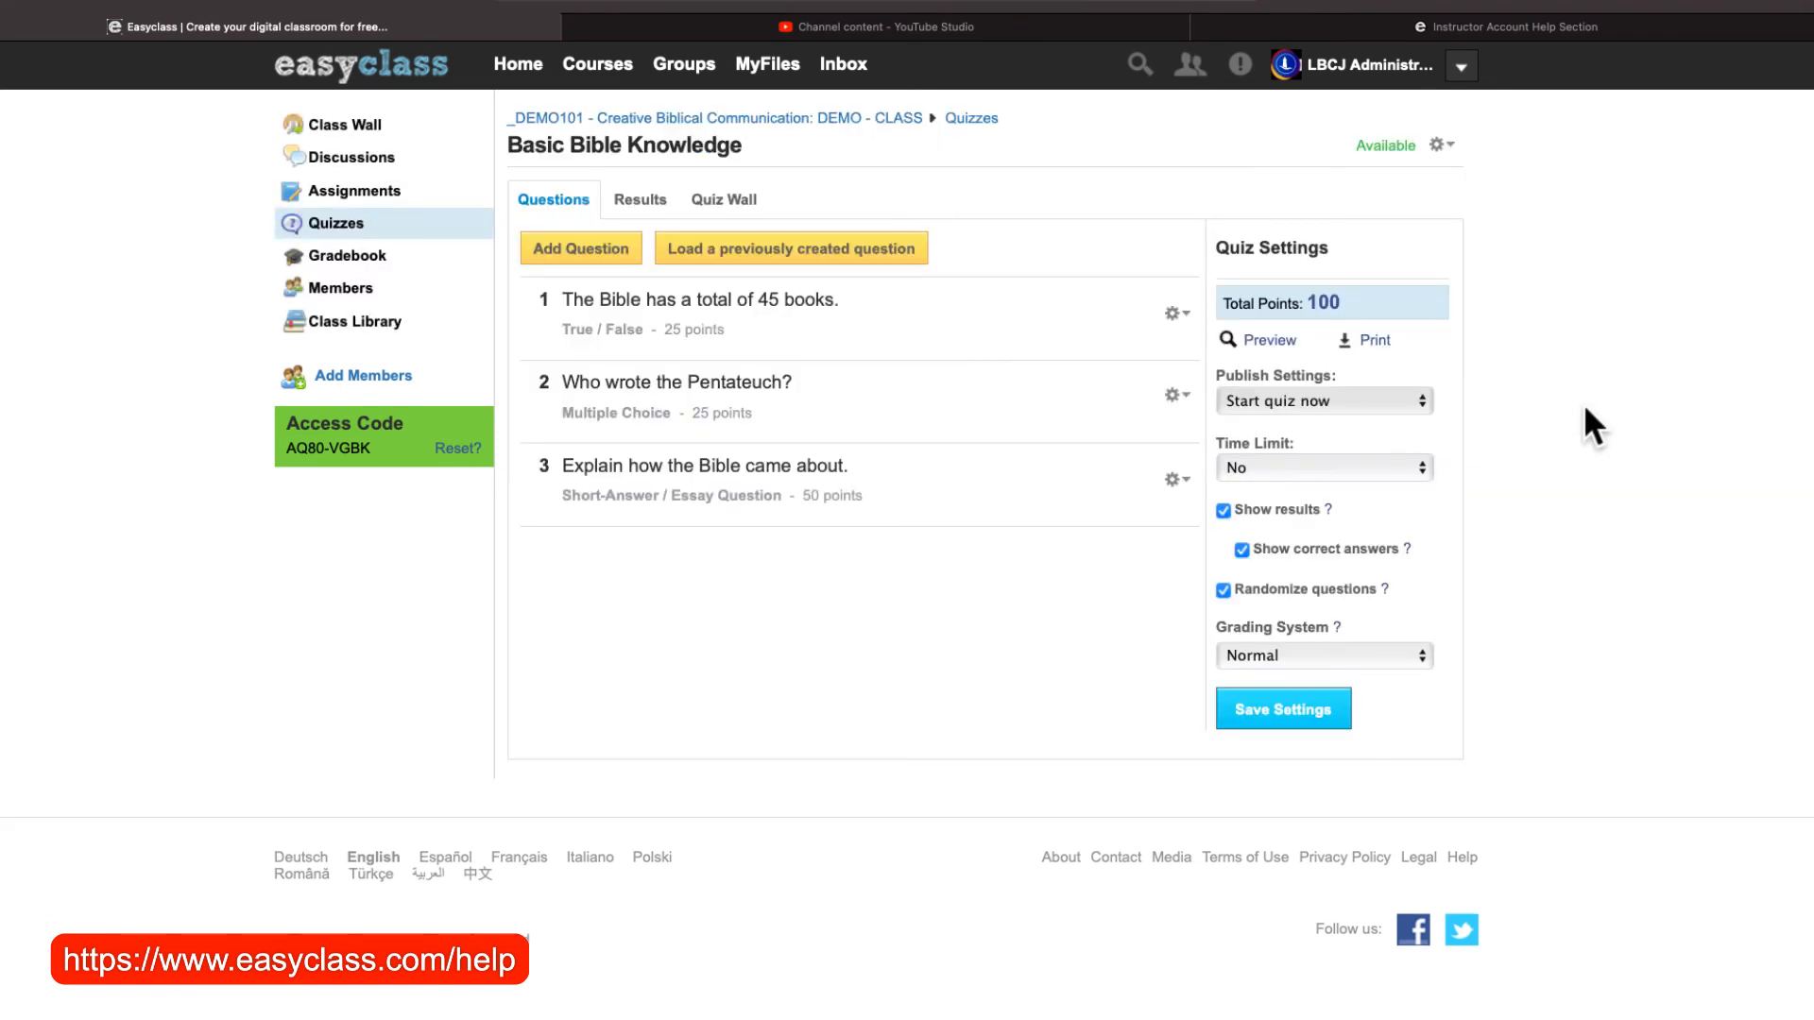
# View the quiz results by question, then list them by student.
pyautogui.click(640, 214)
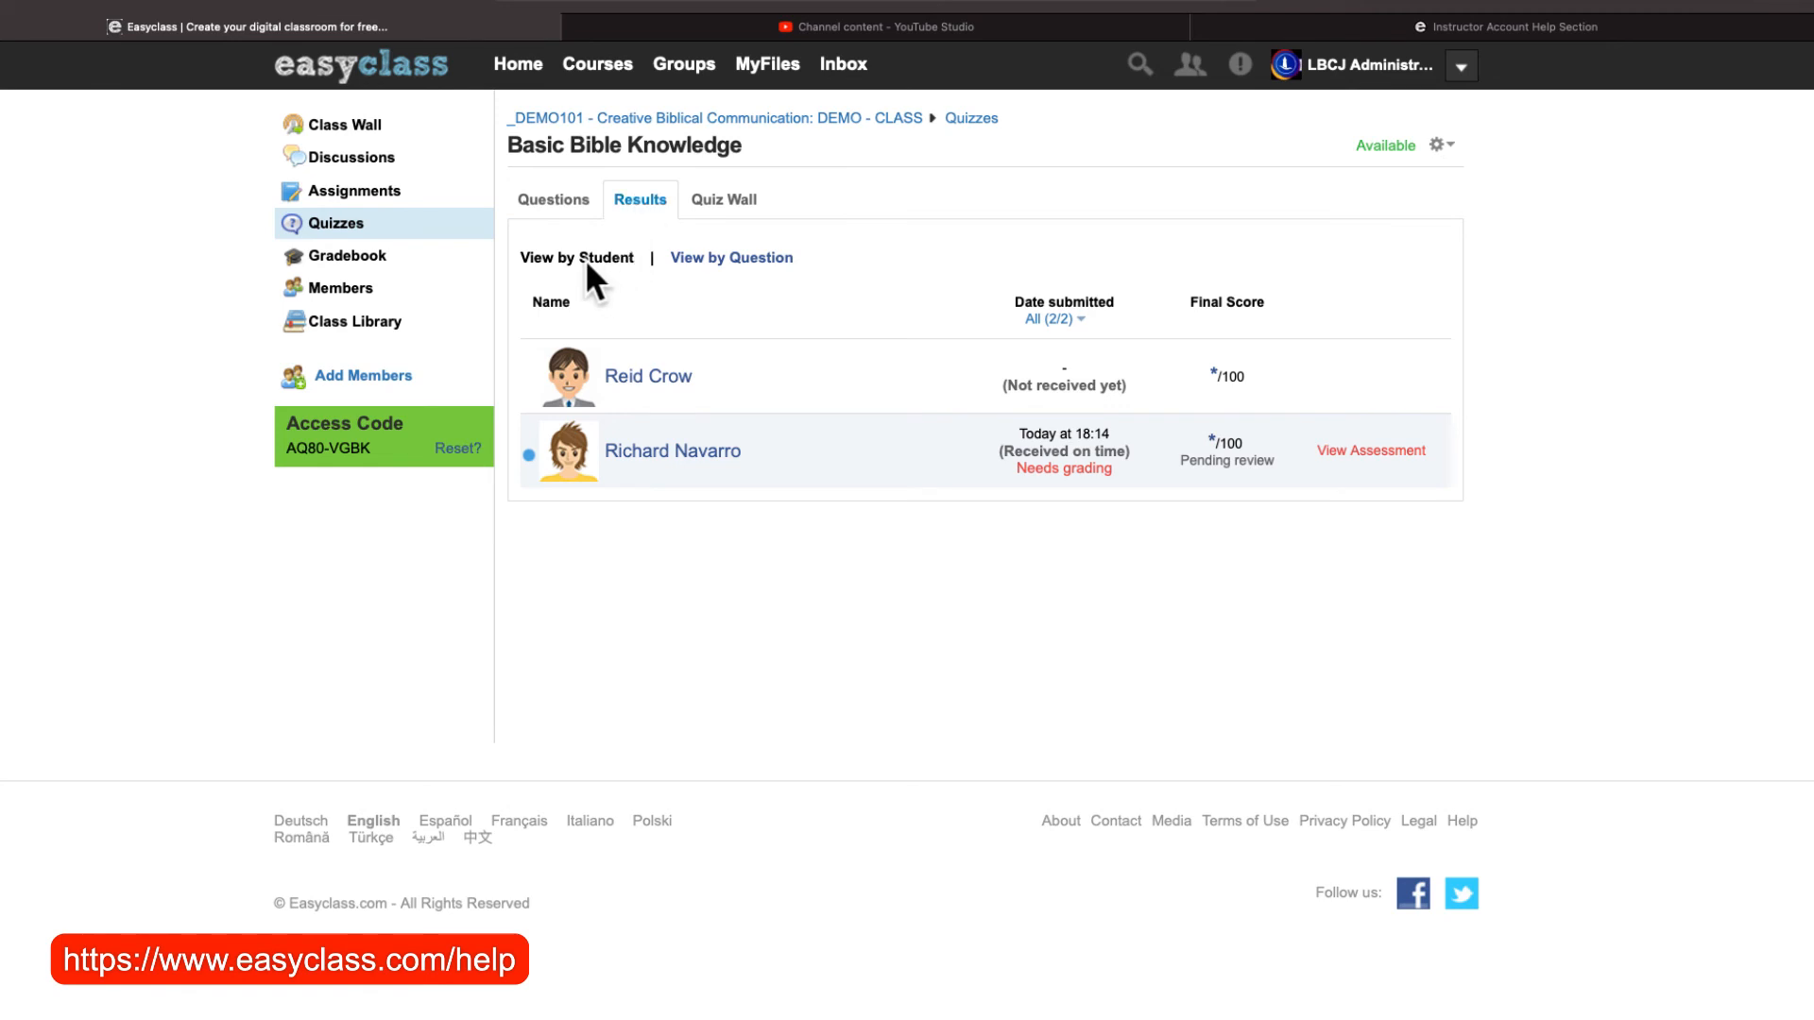
pyautogui.click(745, 259)
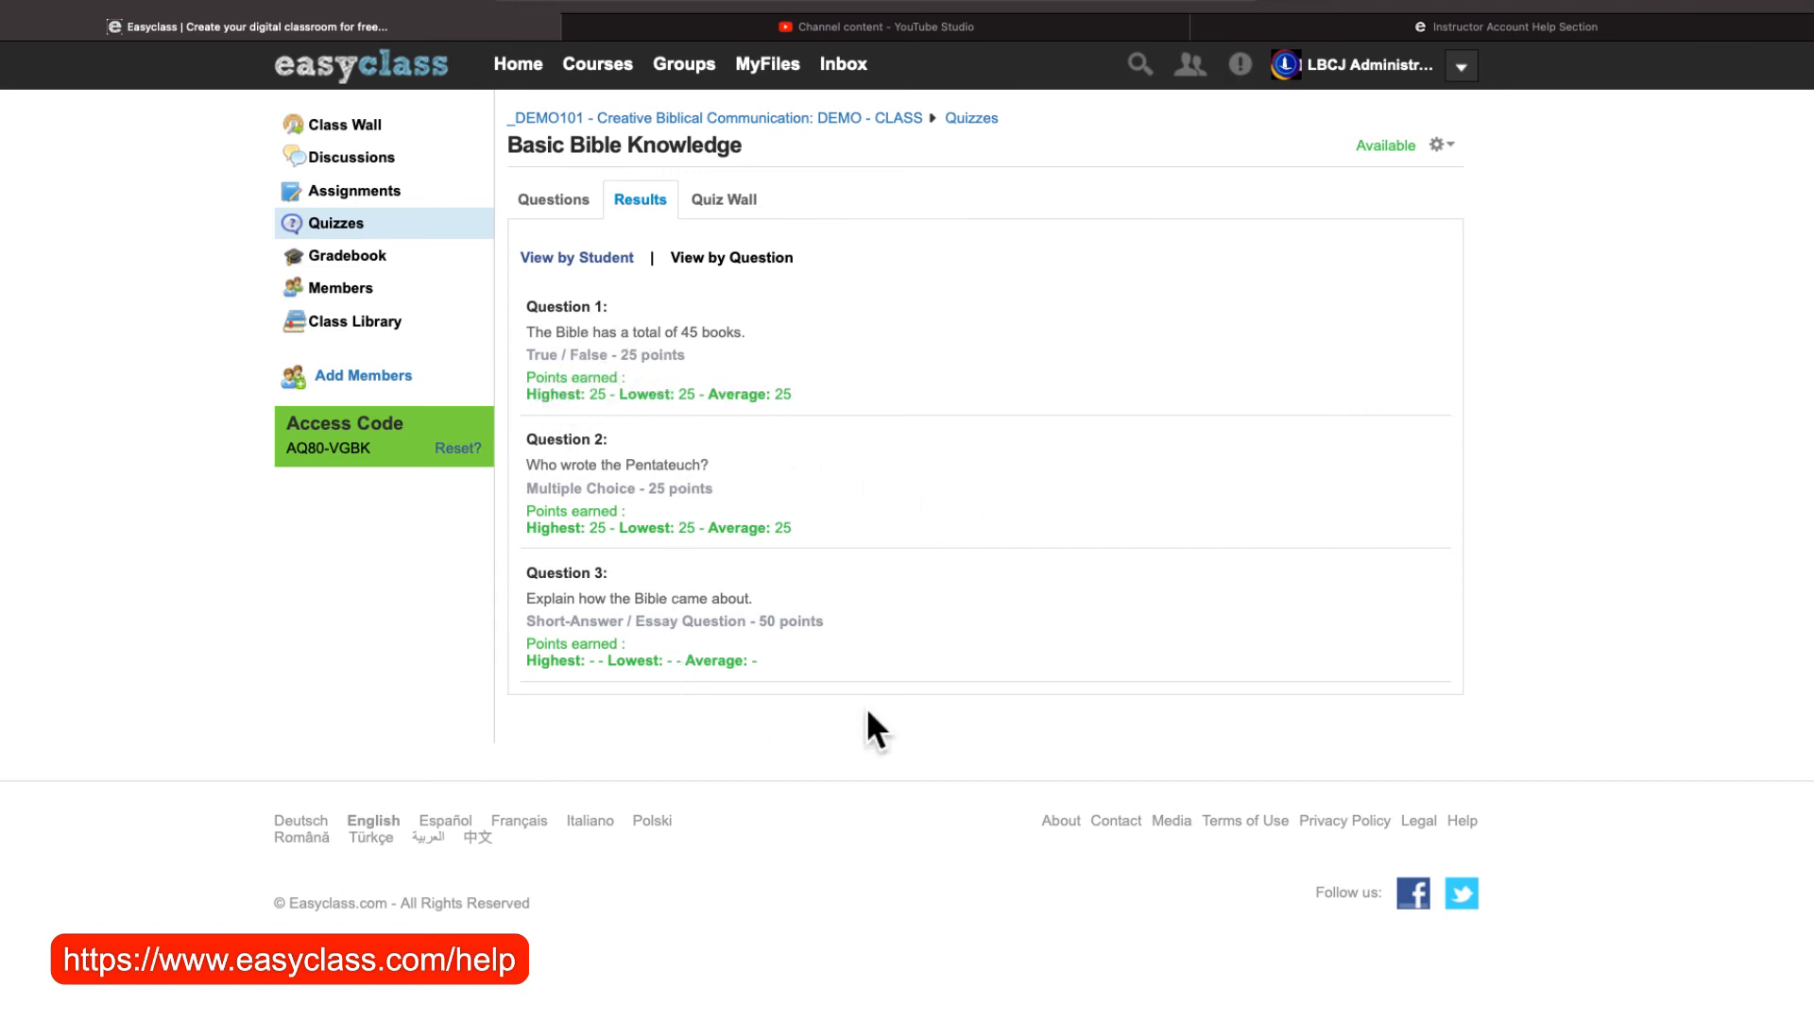
pyautogui.click(566, 255)
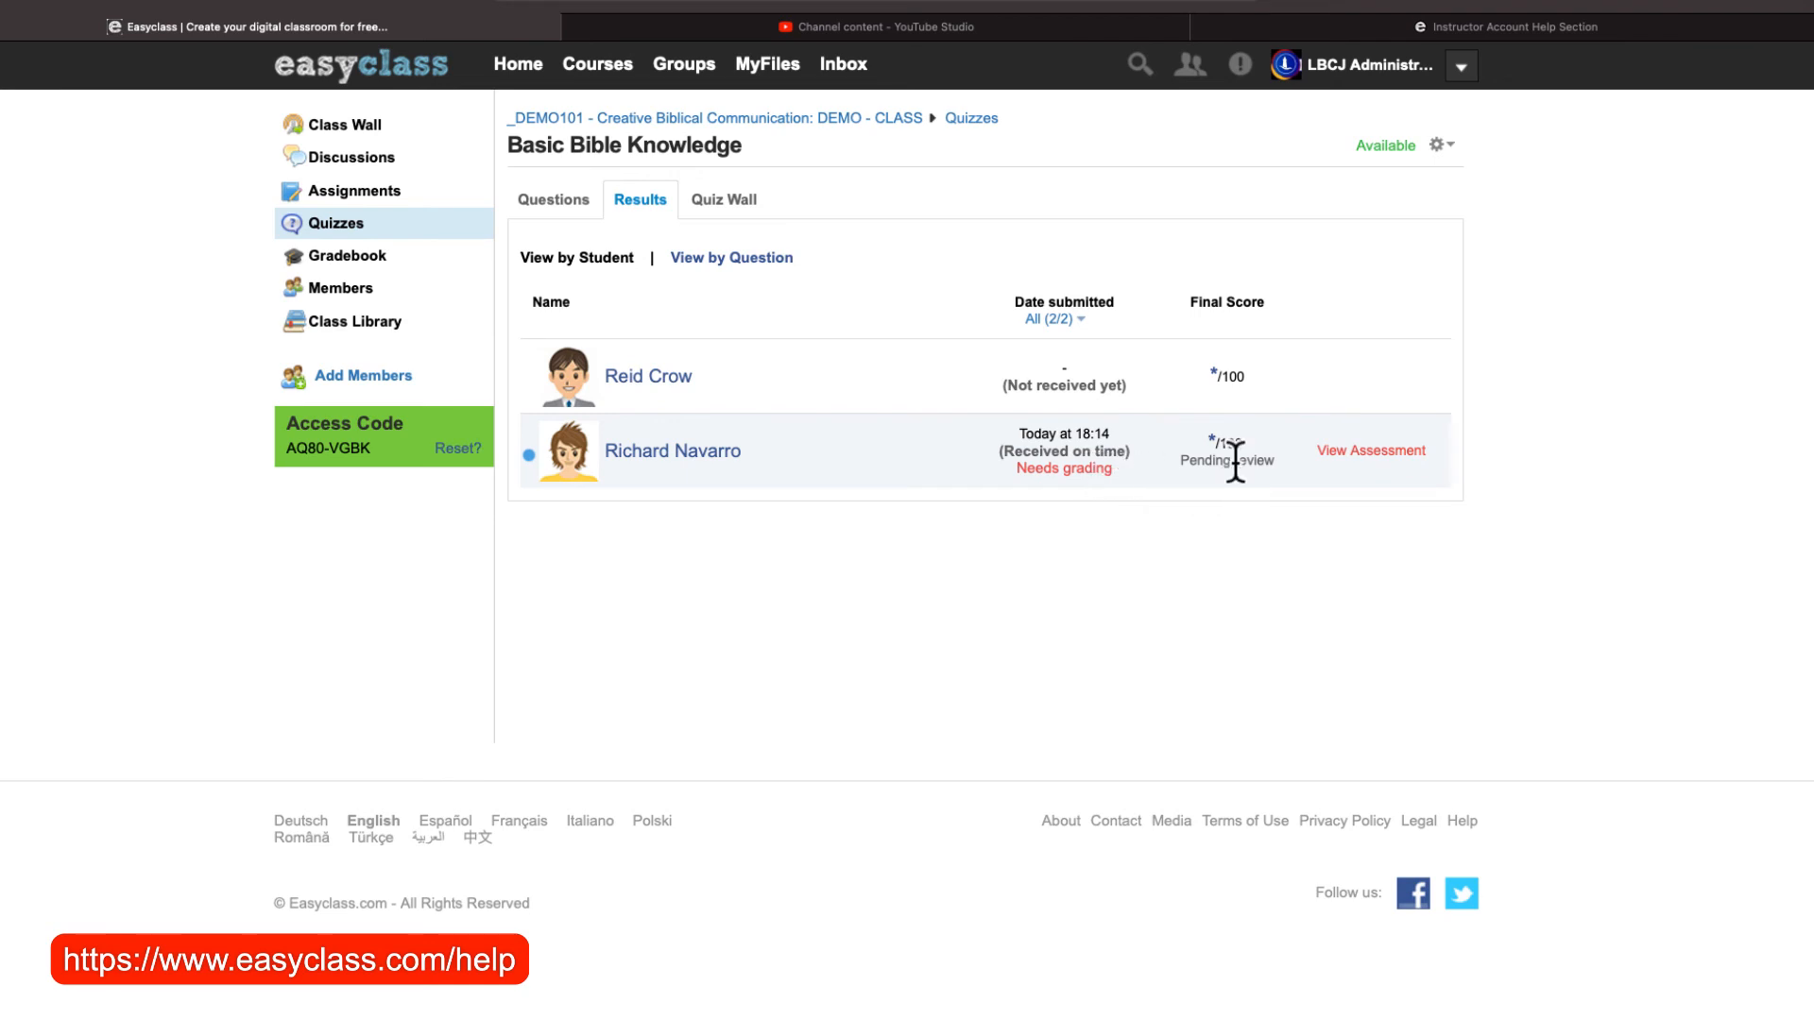
# Award 50 points to the Question 3 essay and save, bringing the submission to 100/100.
pyautogui.click(1368, 451)
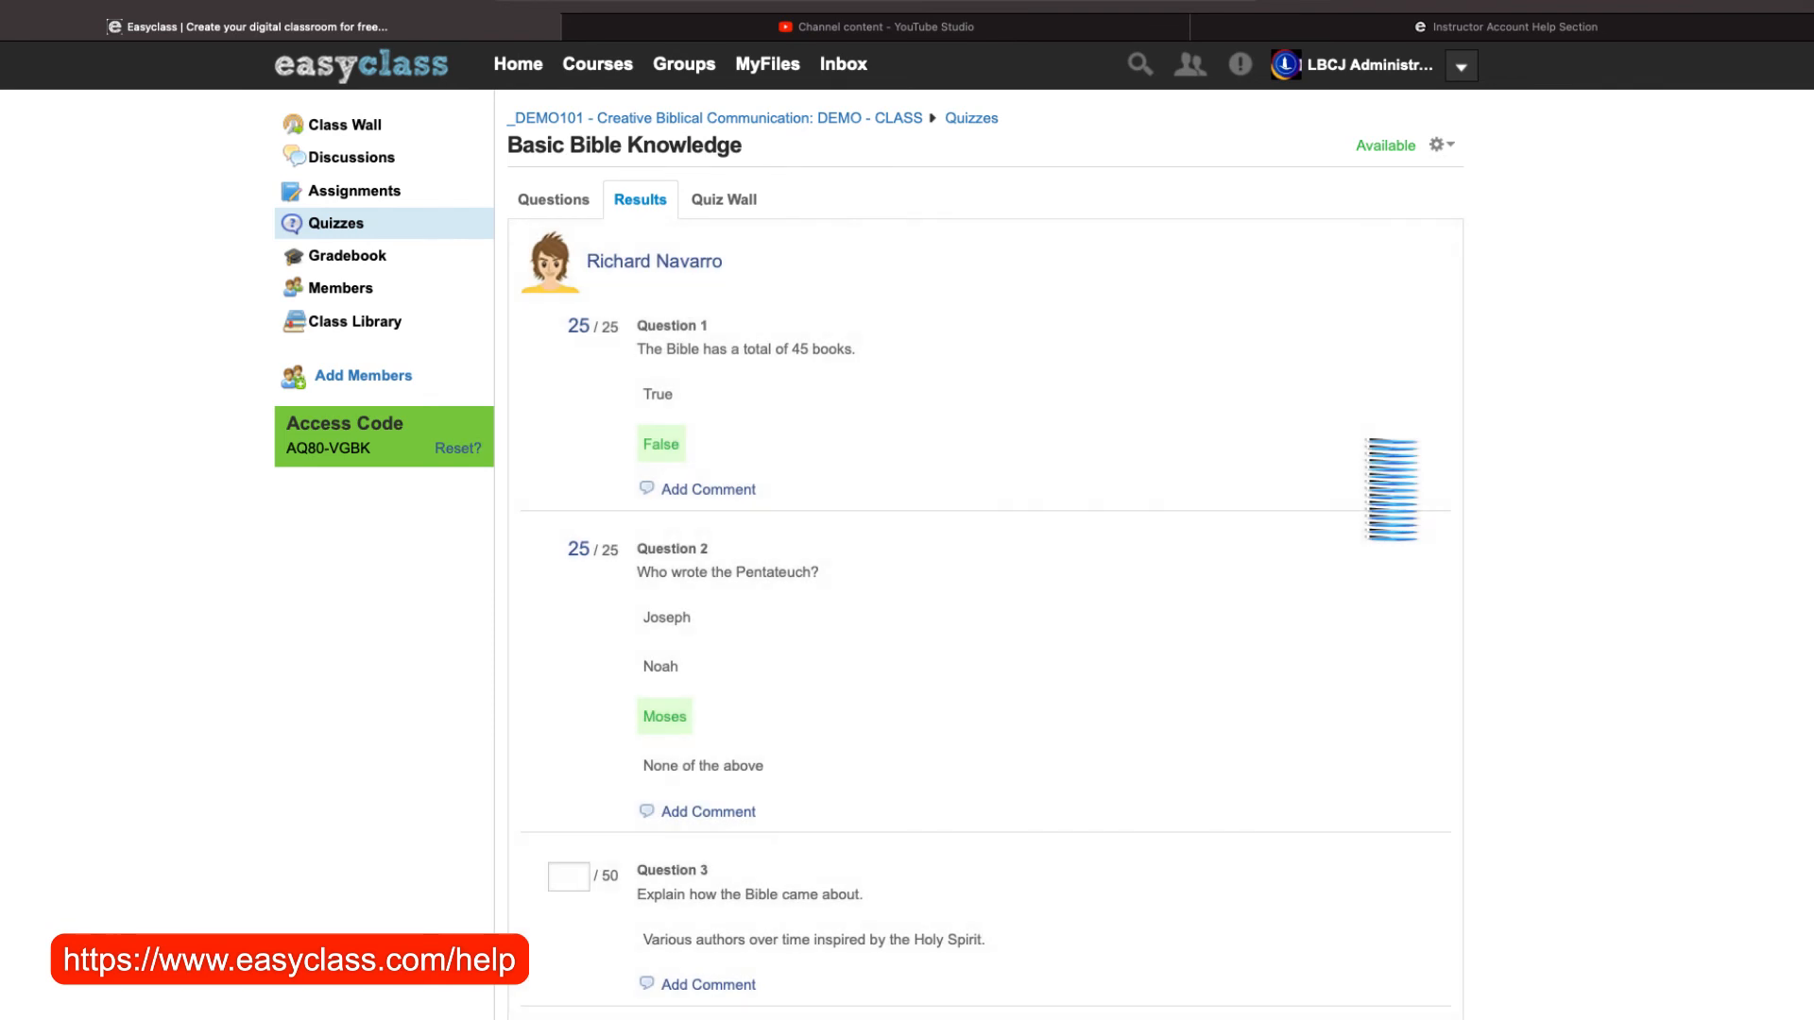
pyautogui.scroll(-3, 1058, 548)
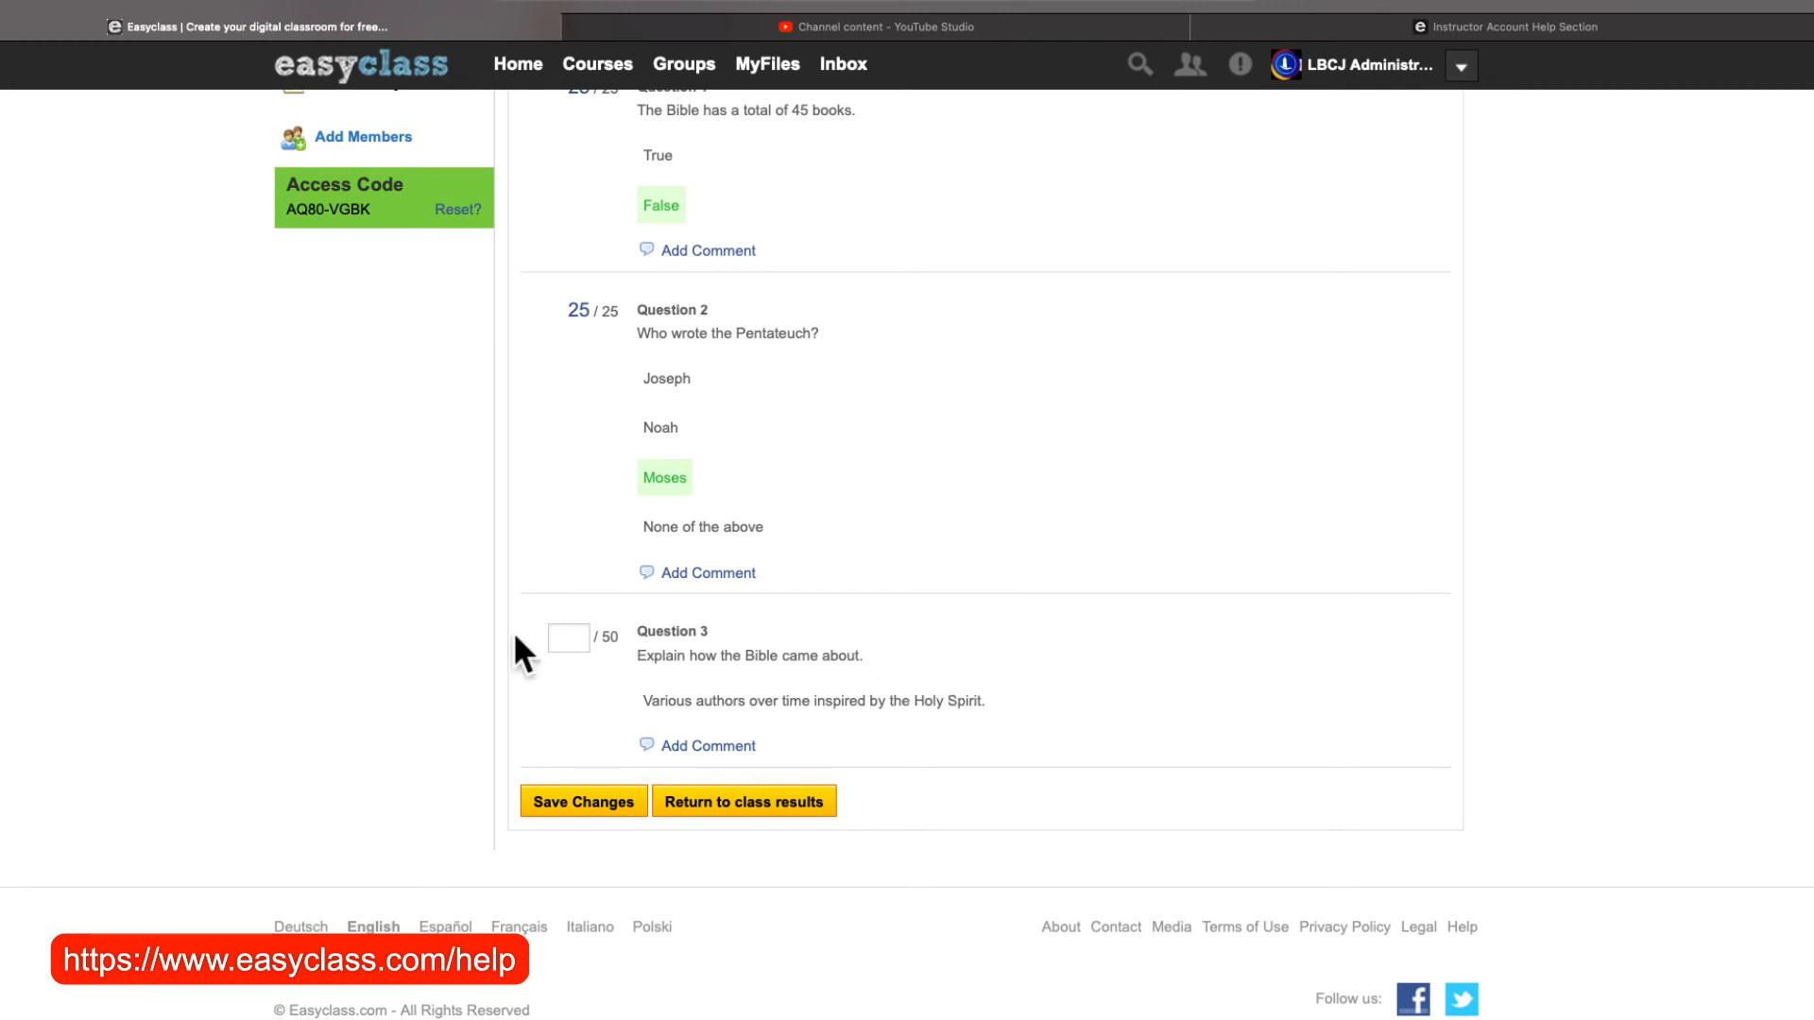
pyautogui.click(570, 637)
pyautogui.write('50')
pyautogui.click(595, 804)
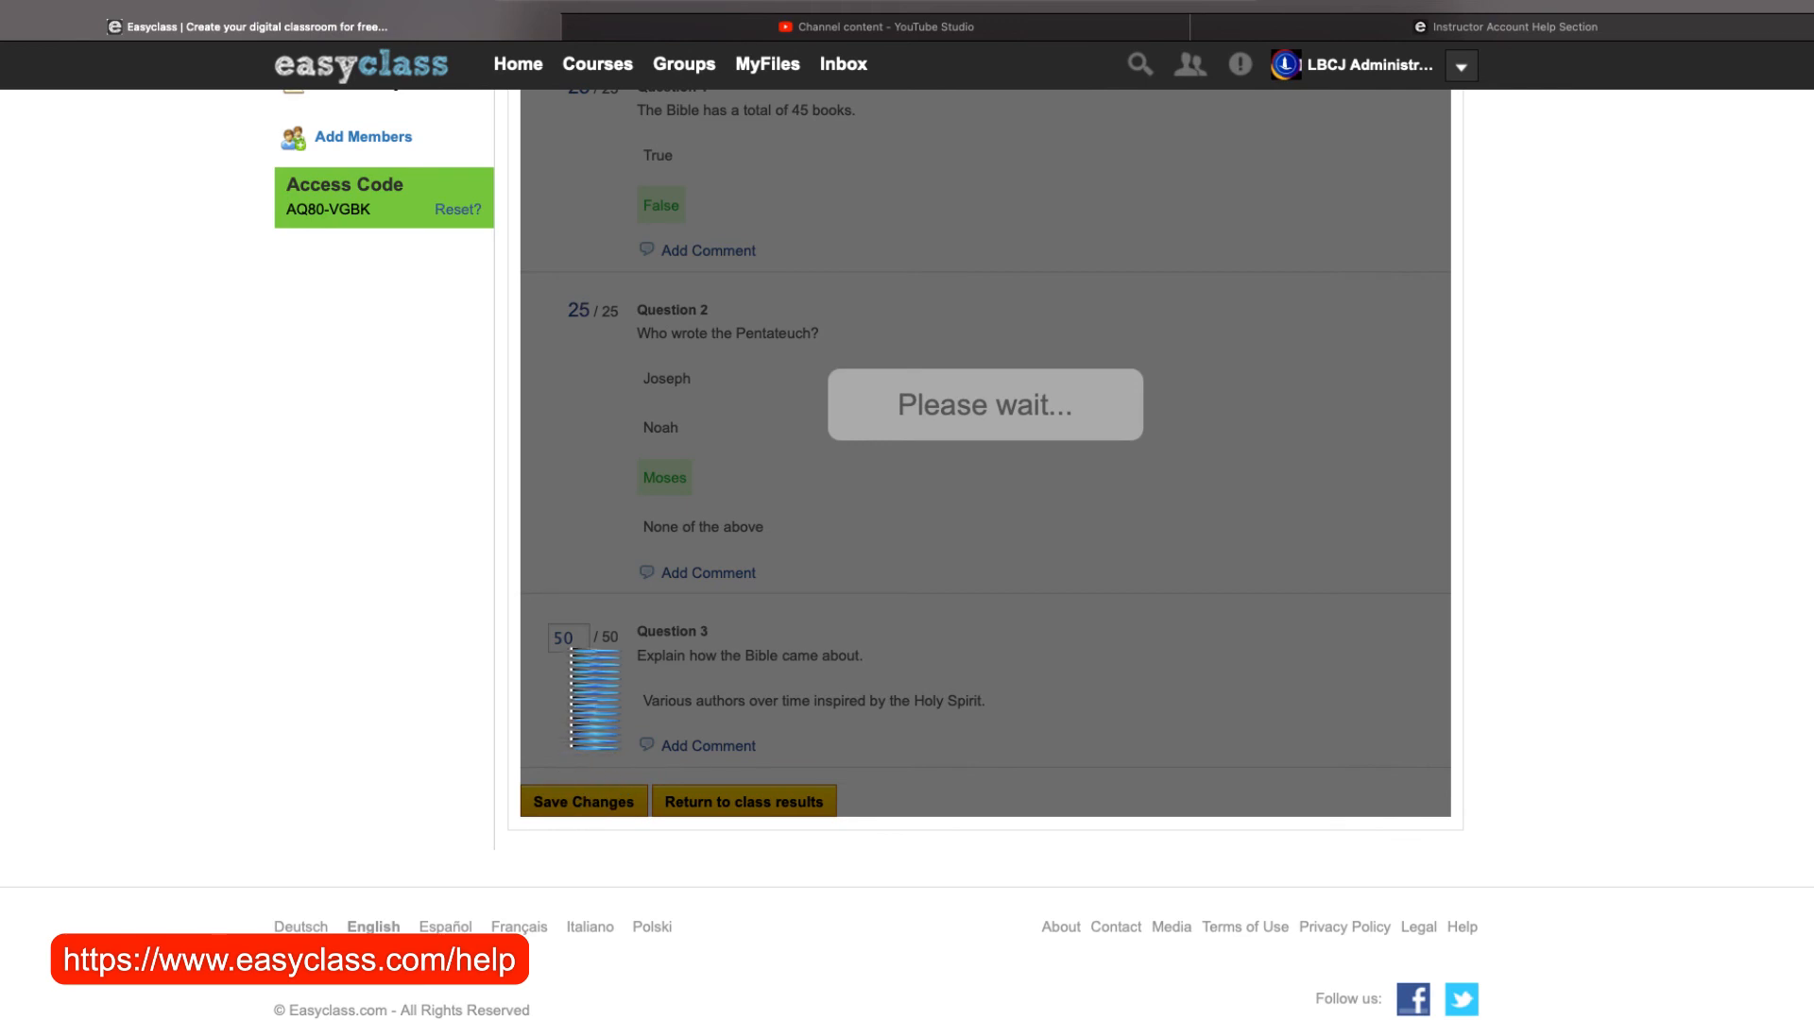
pyautogui.scroll(3, 593, 699)
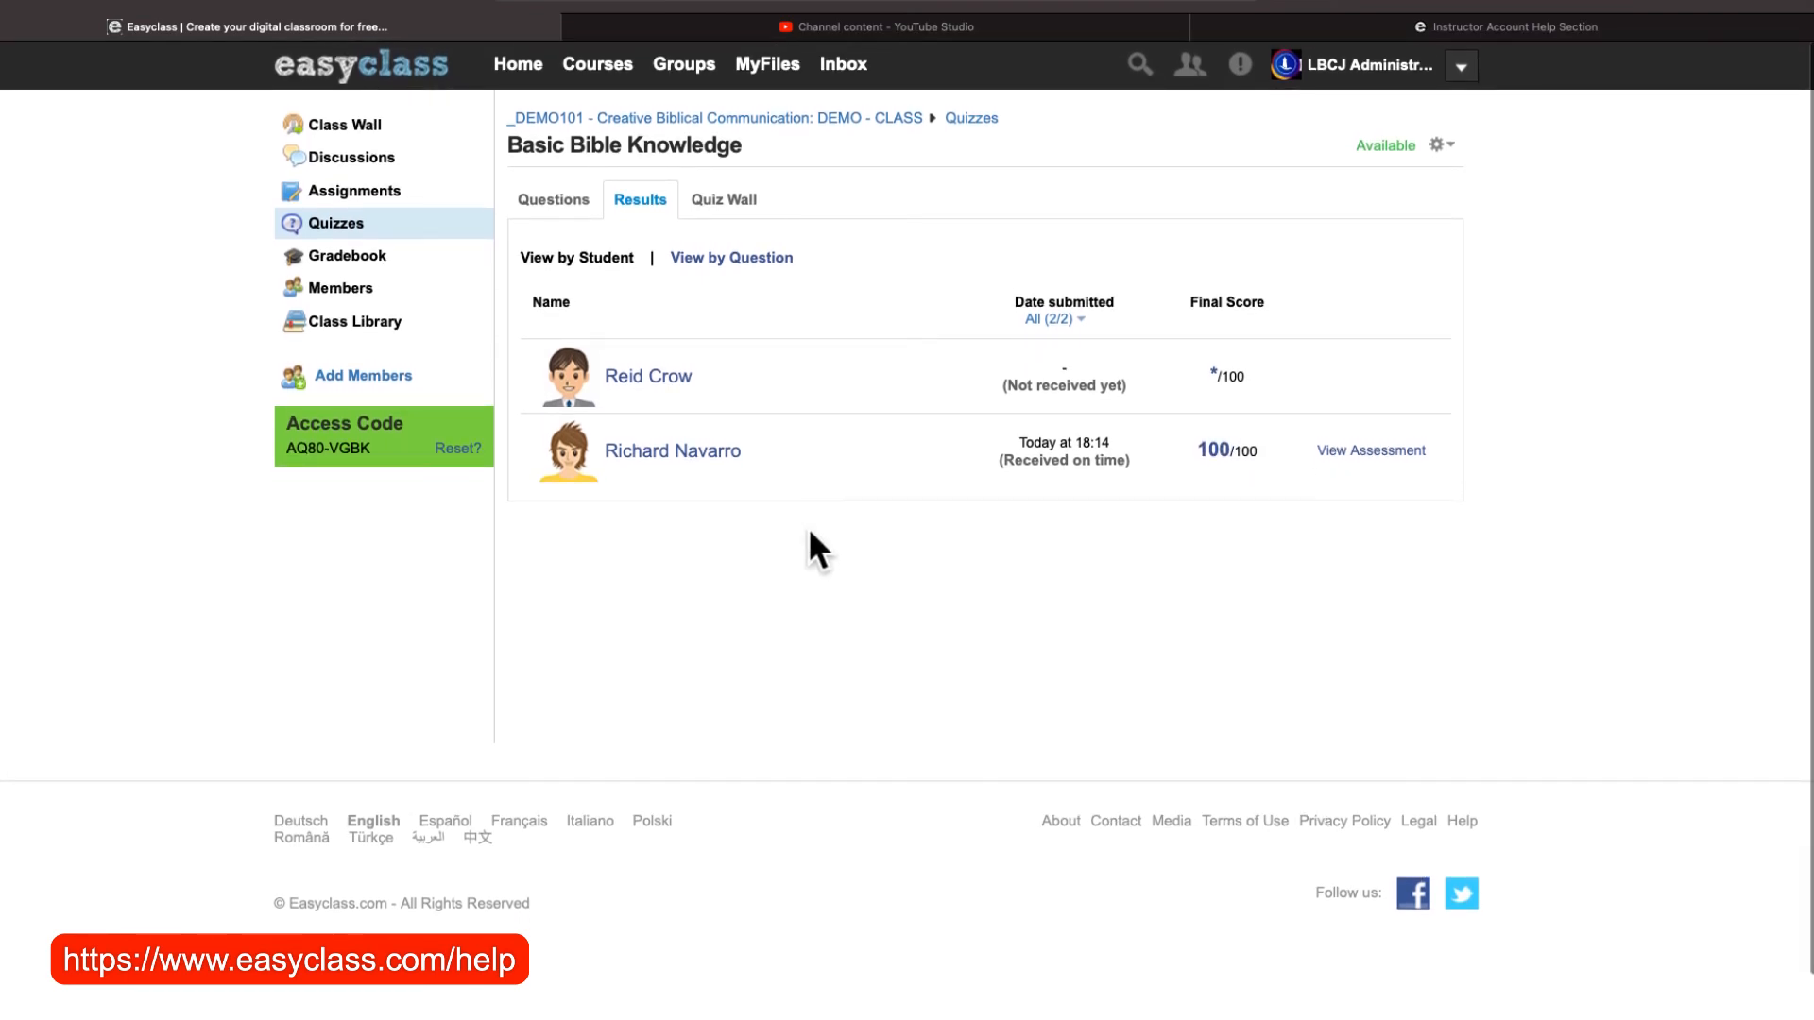
# Log out of the instructor account and sign in using the saved student login.
pyautogui.click(1463, 67)
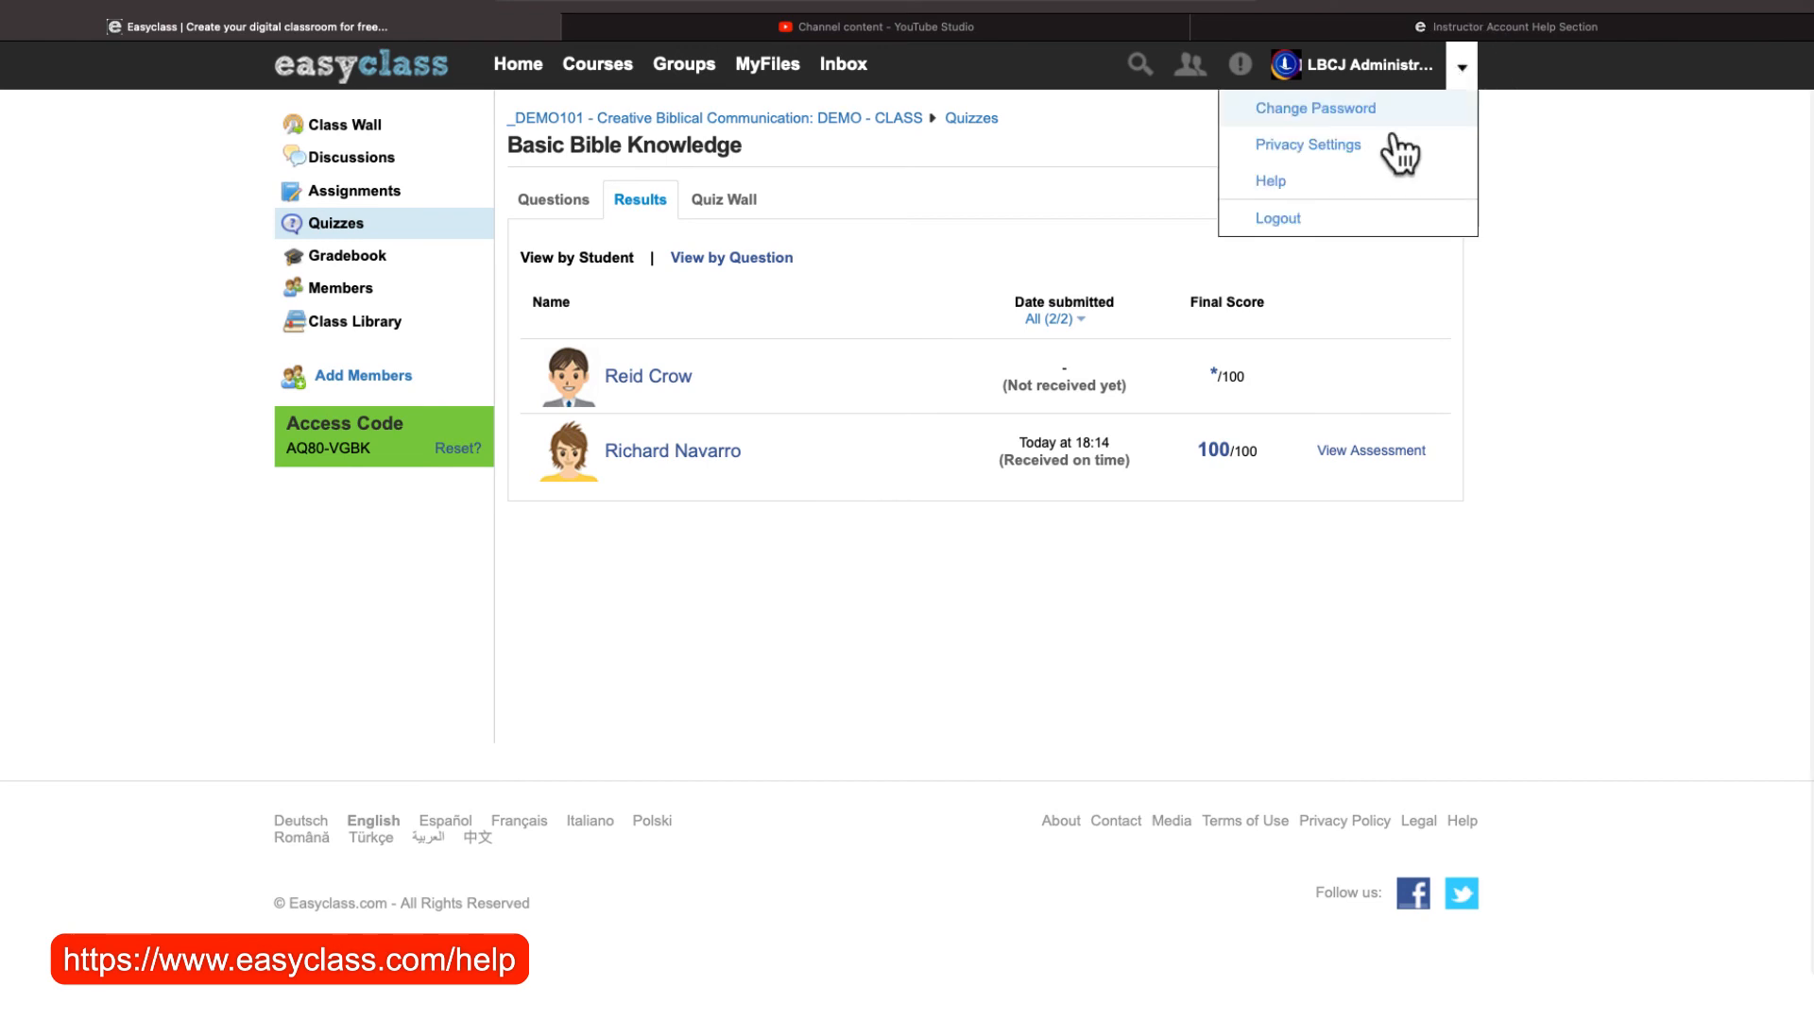
pyautogui.click(1282, 216)
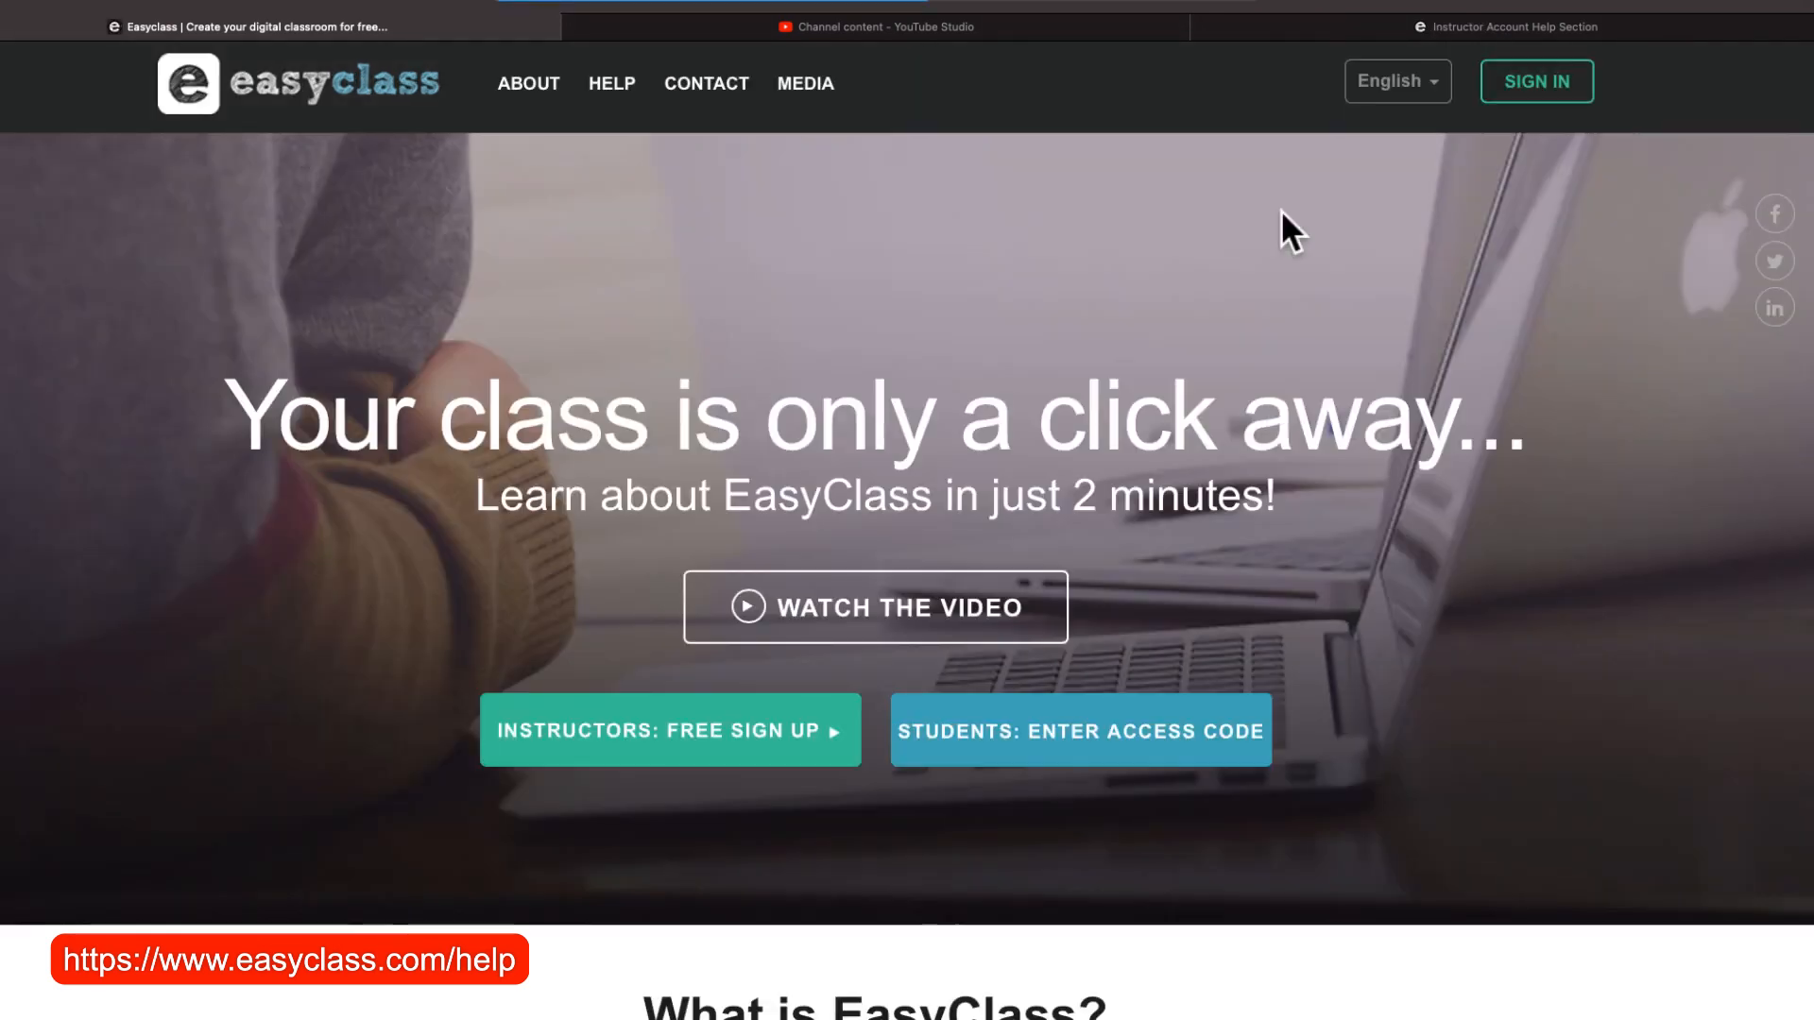
pyautogui.click(1499, 92)
pyautogui.click(1408, 243)
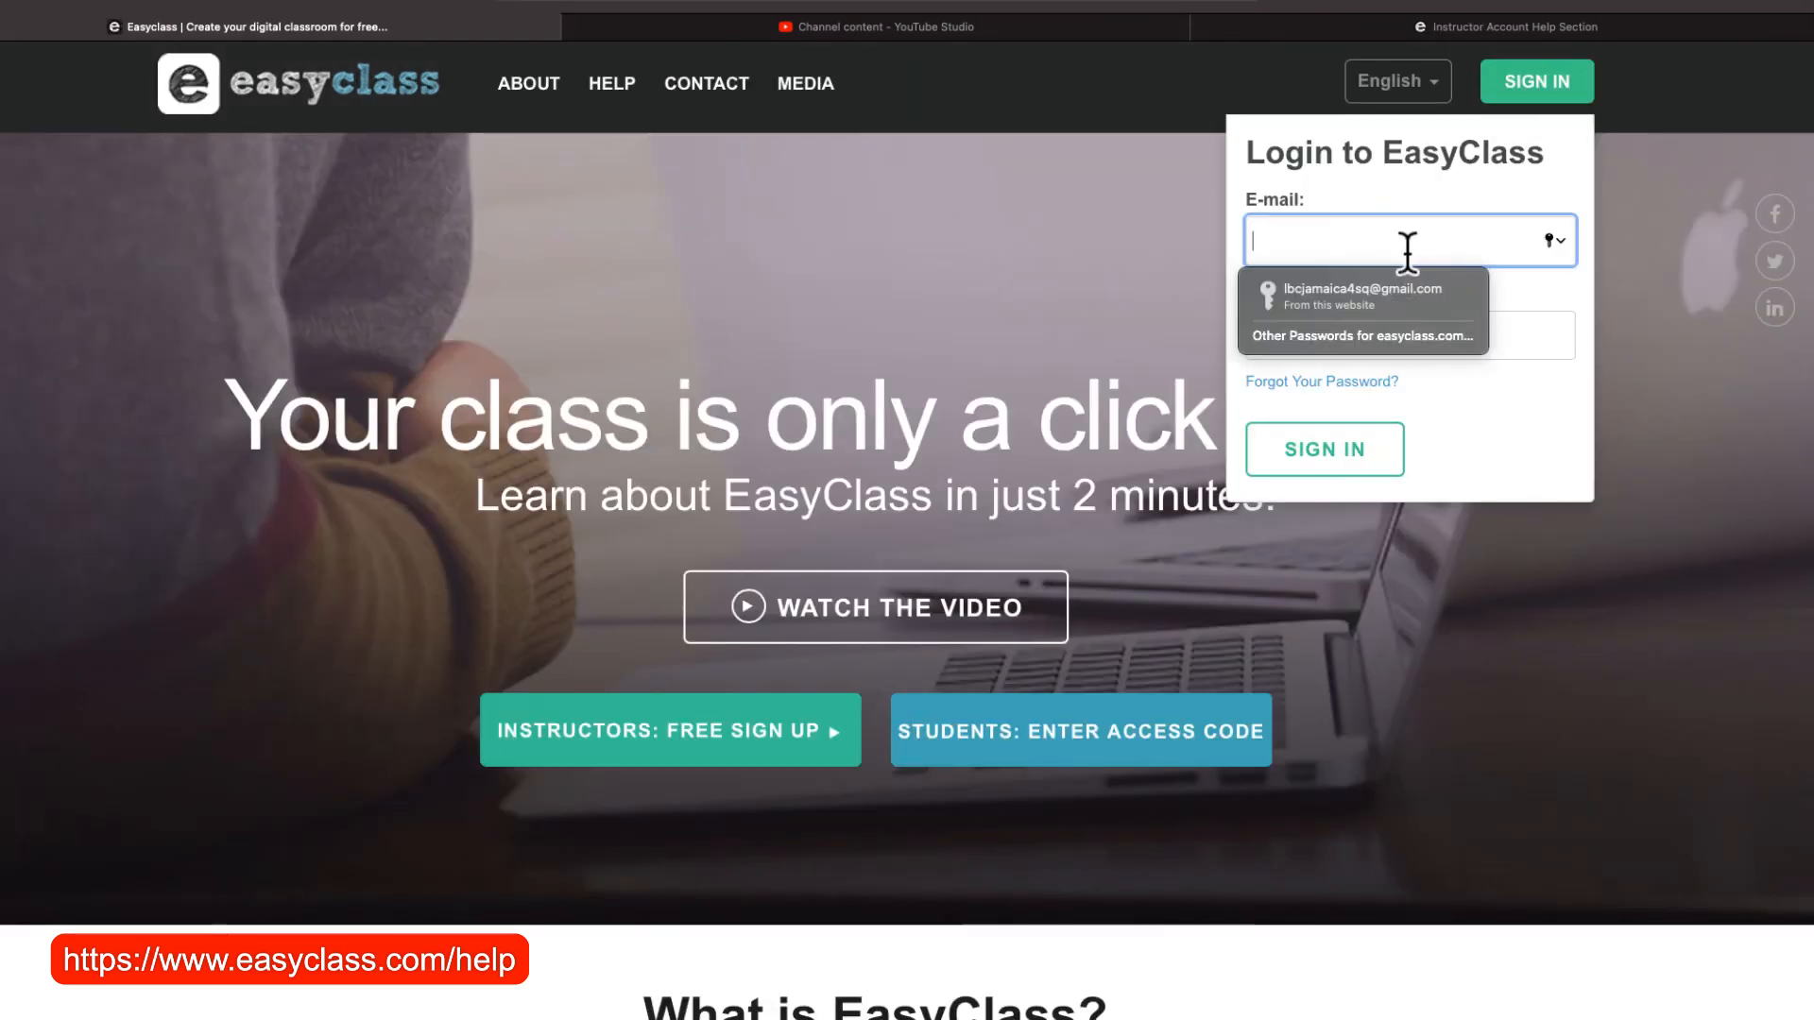
pyautogui.write('pastor')
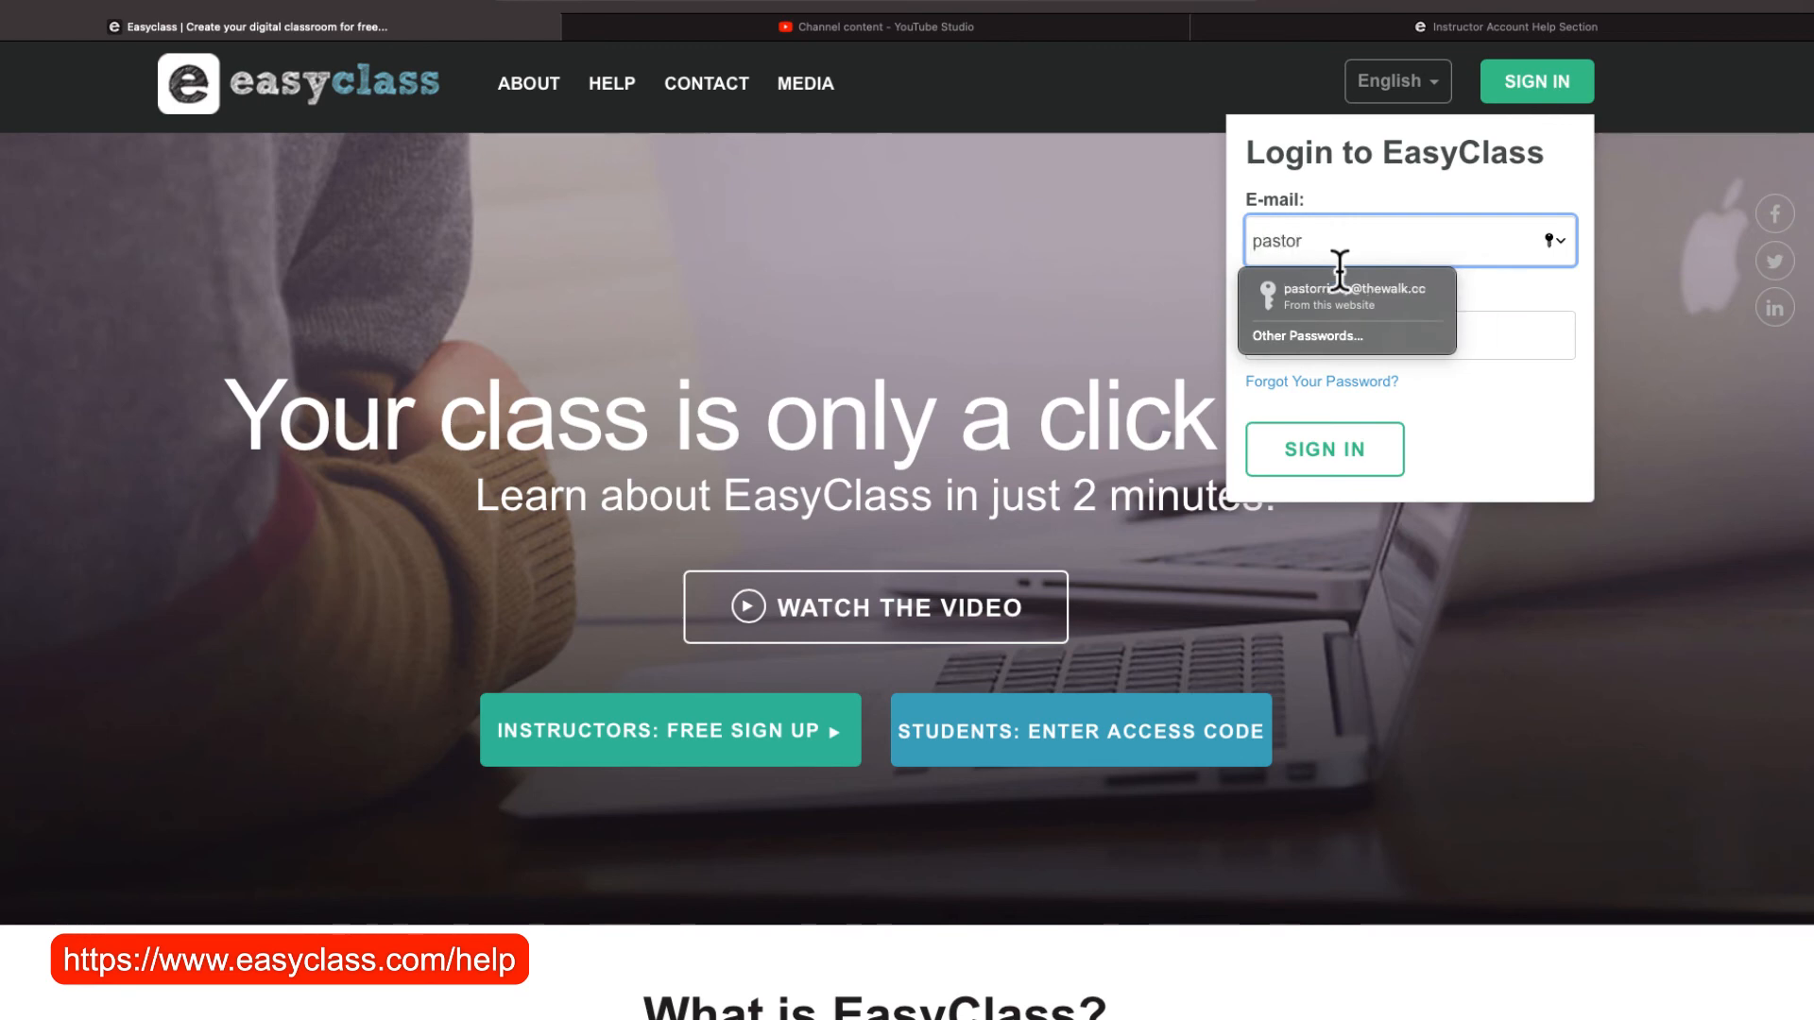
pyautogui.click(1300, 293)
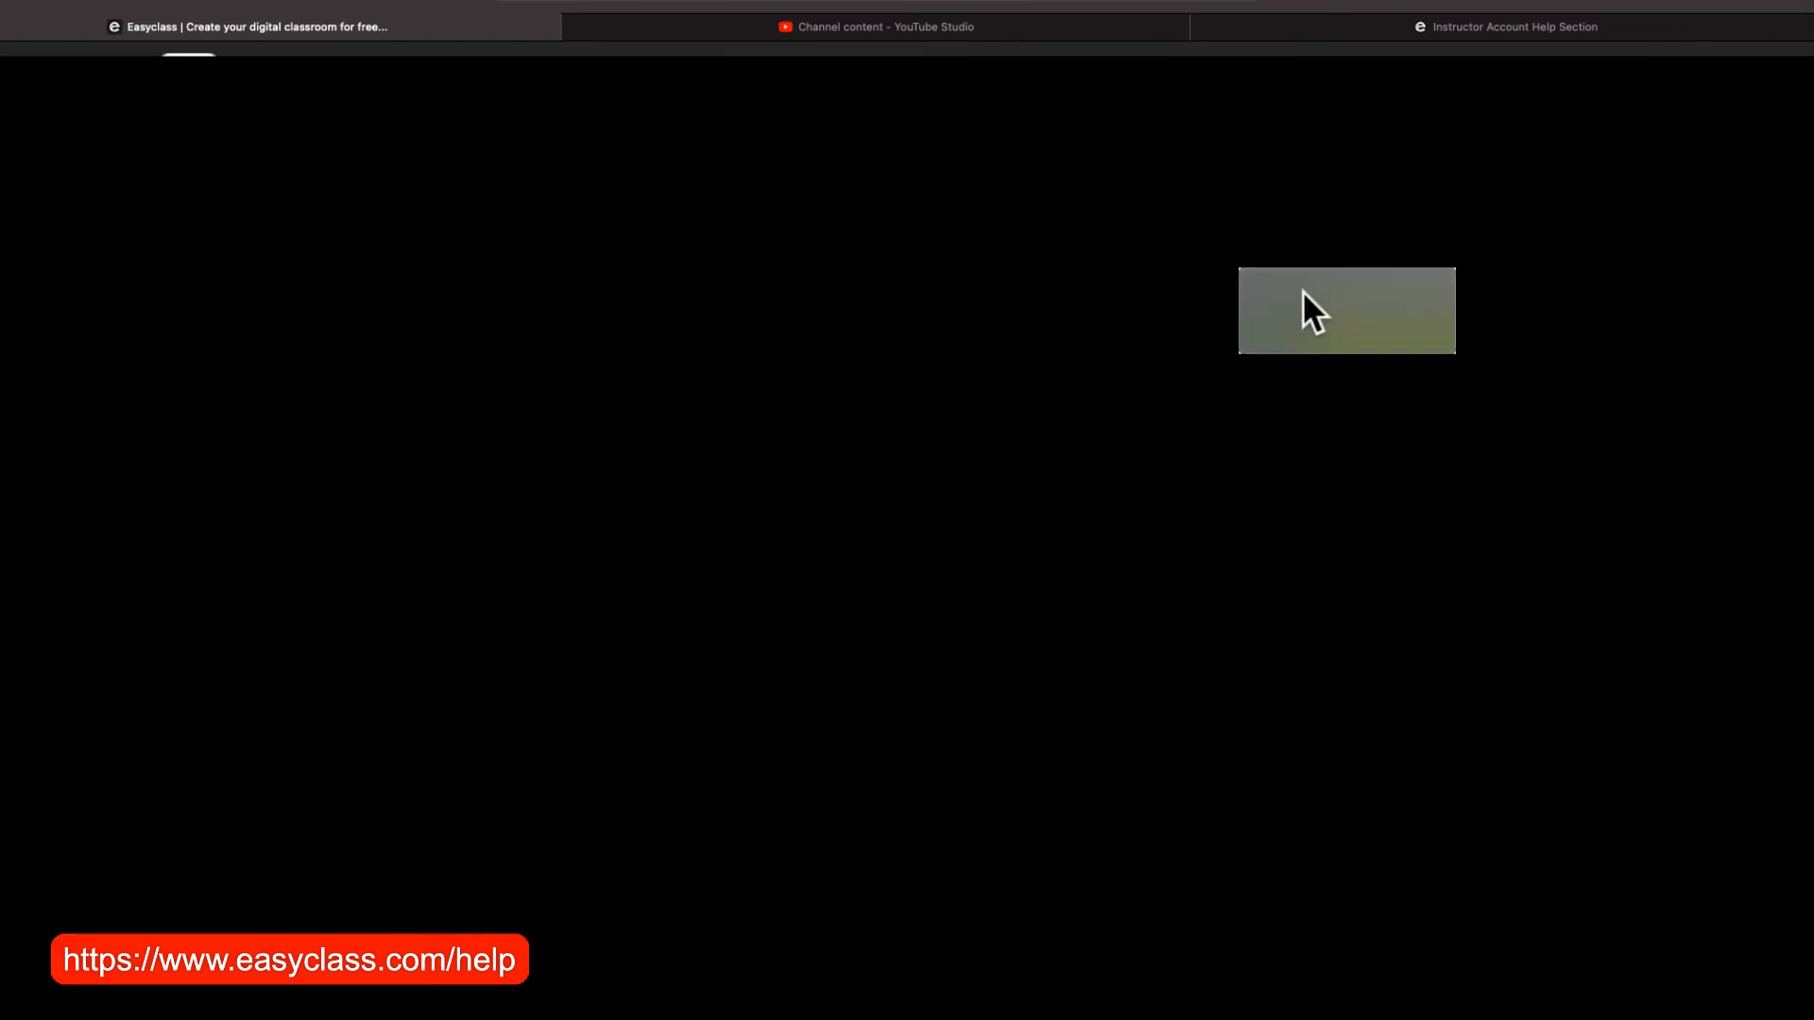
pyautogui.click(1317, 454)
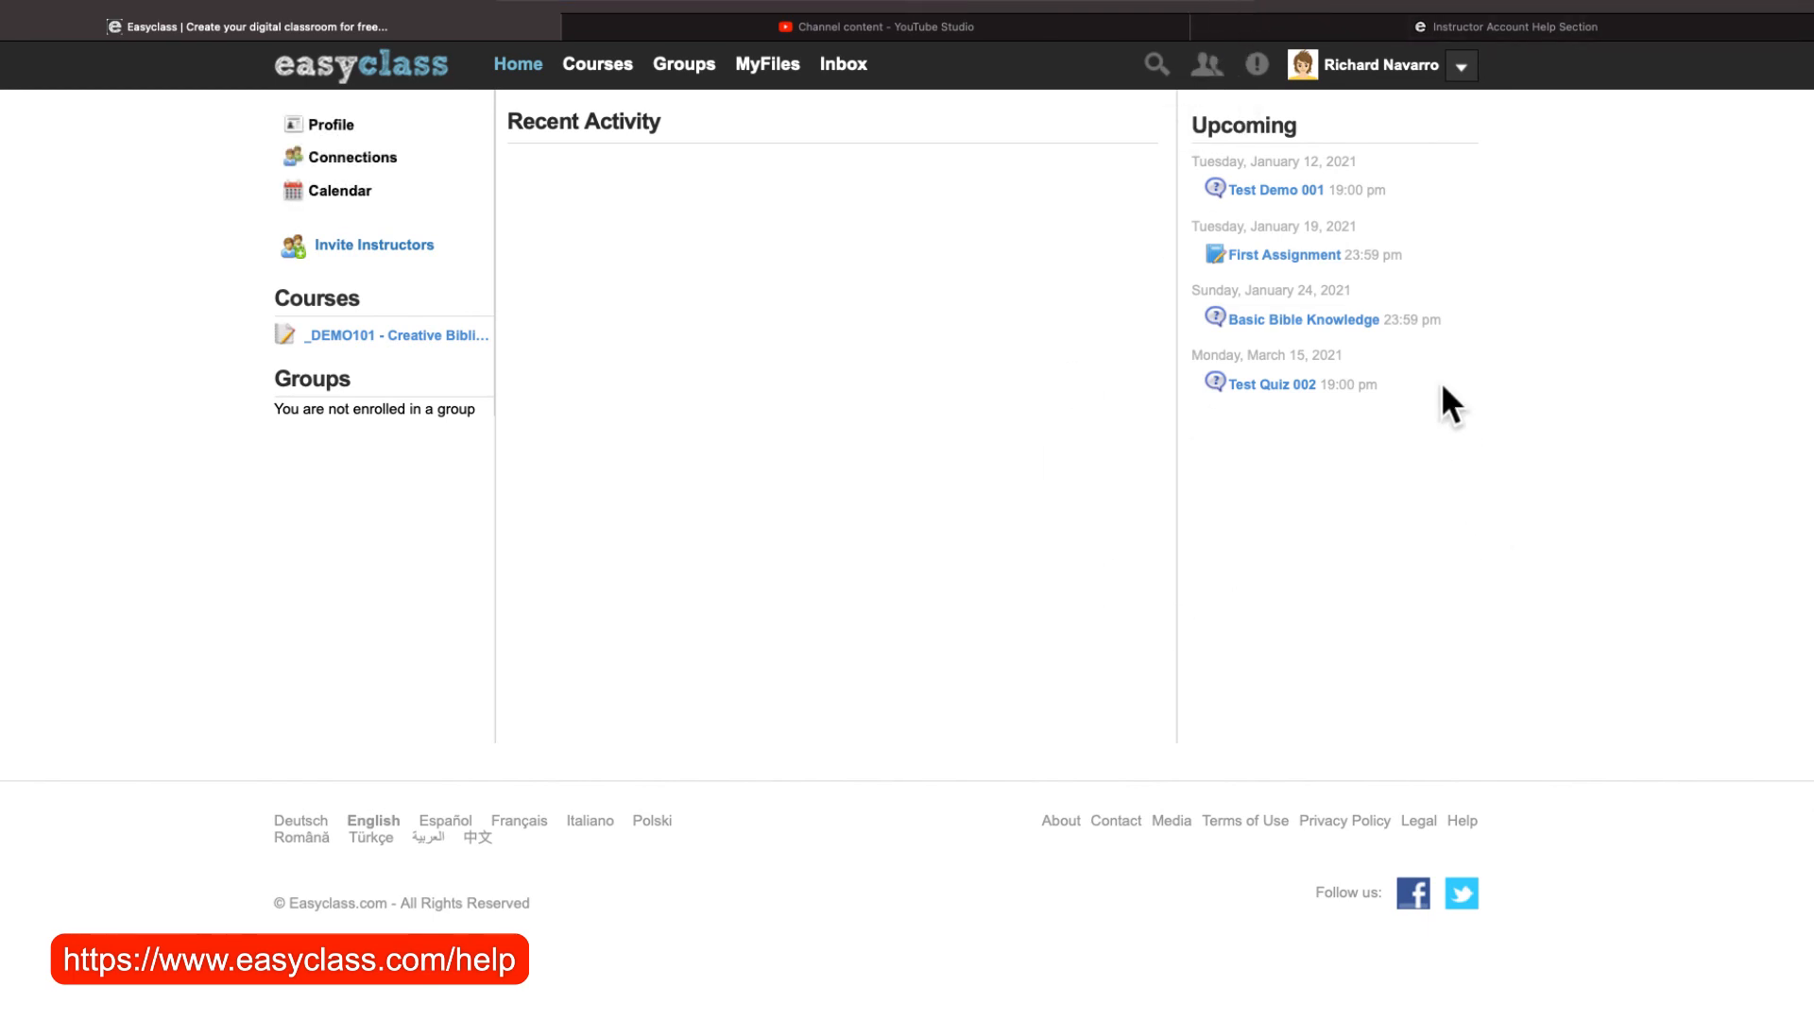
# Review the Basic Bible Knowledge quiz details and the student's submission, then open the Gradebook.
pyautogui.click(1264, 322)
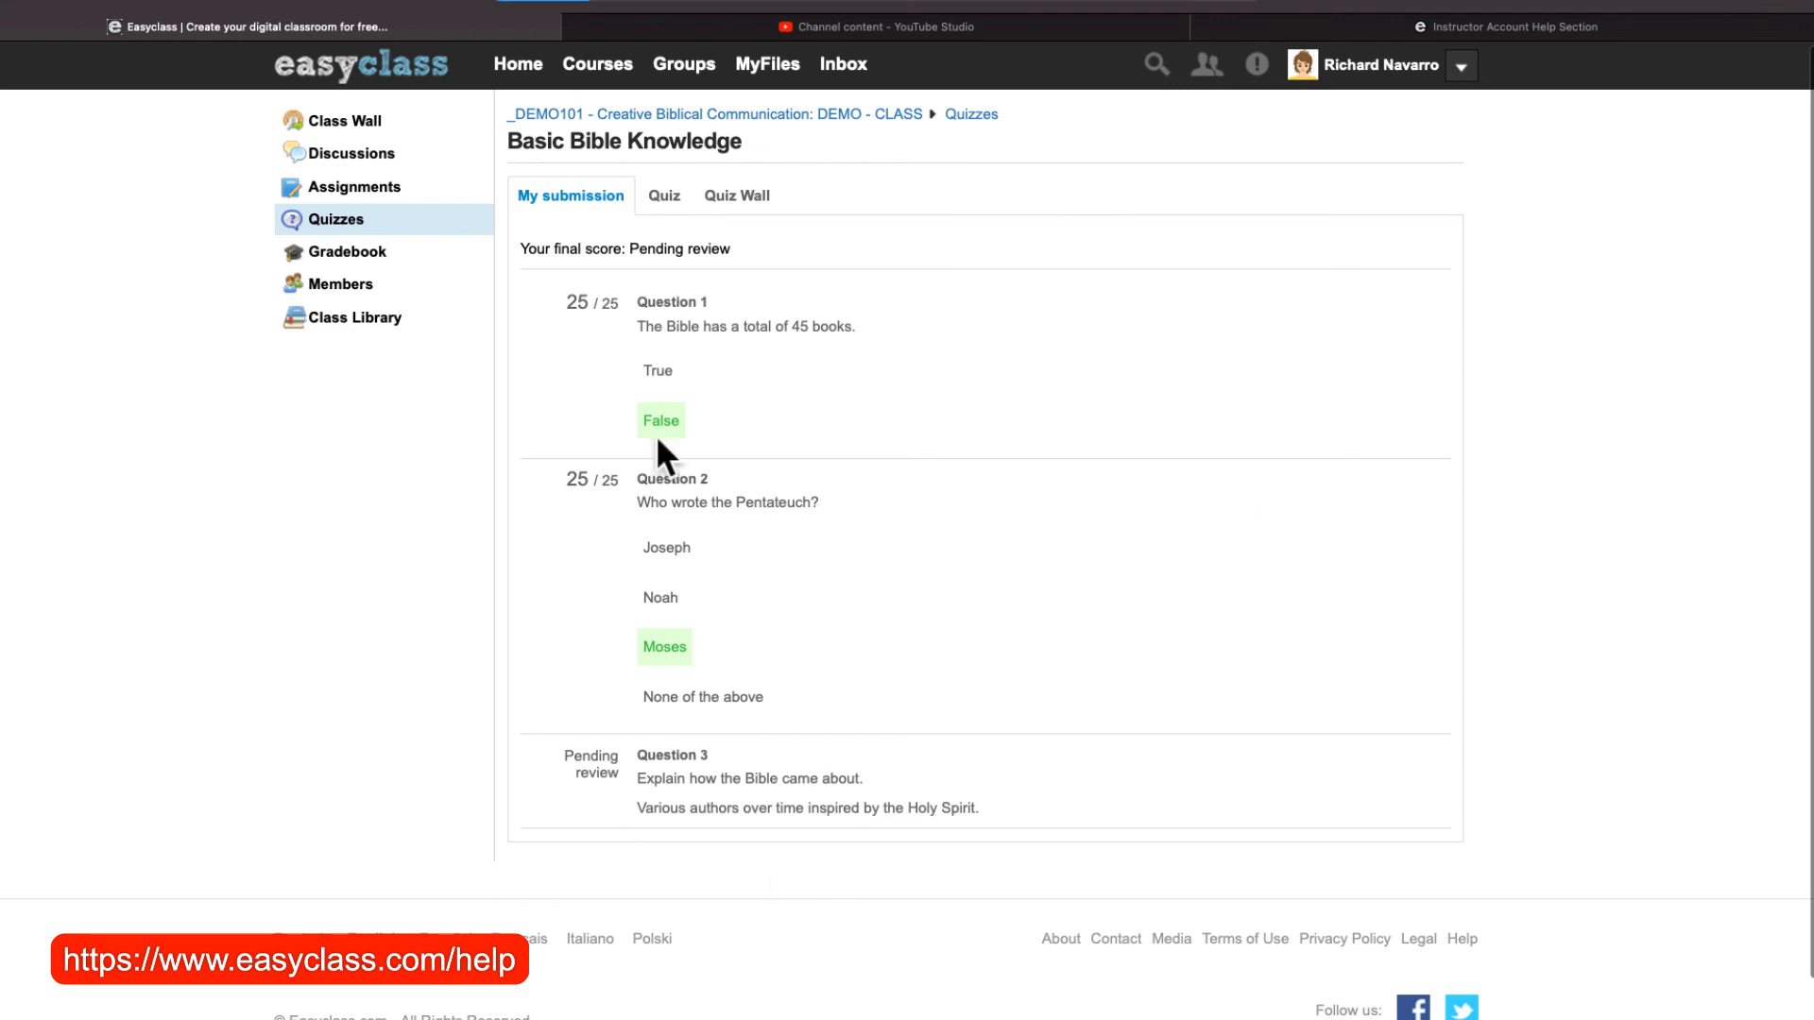
pyautogui.click(665, 200)
pyautogui.click(583, 196)
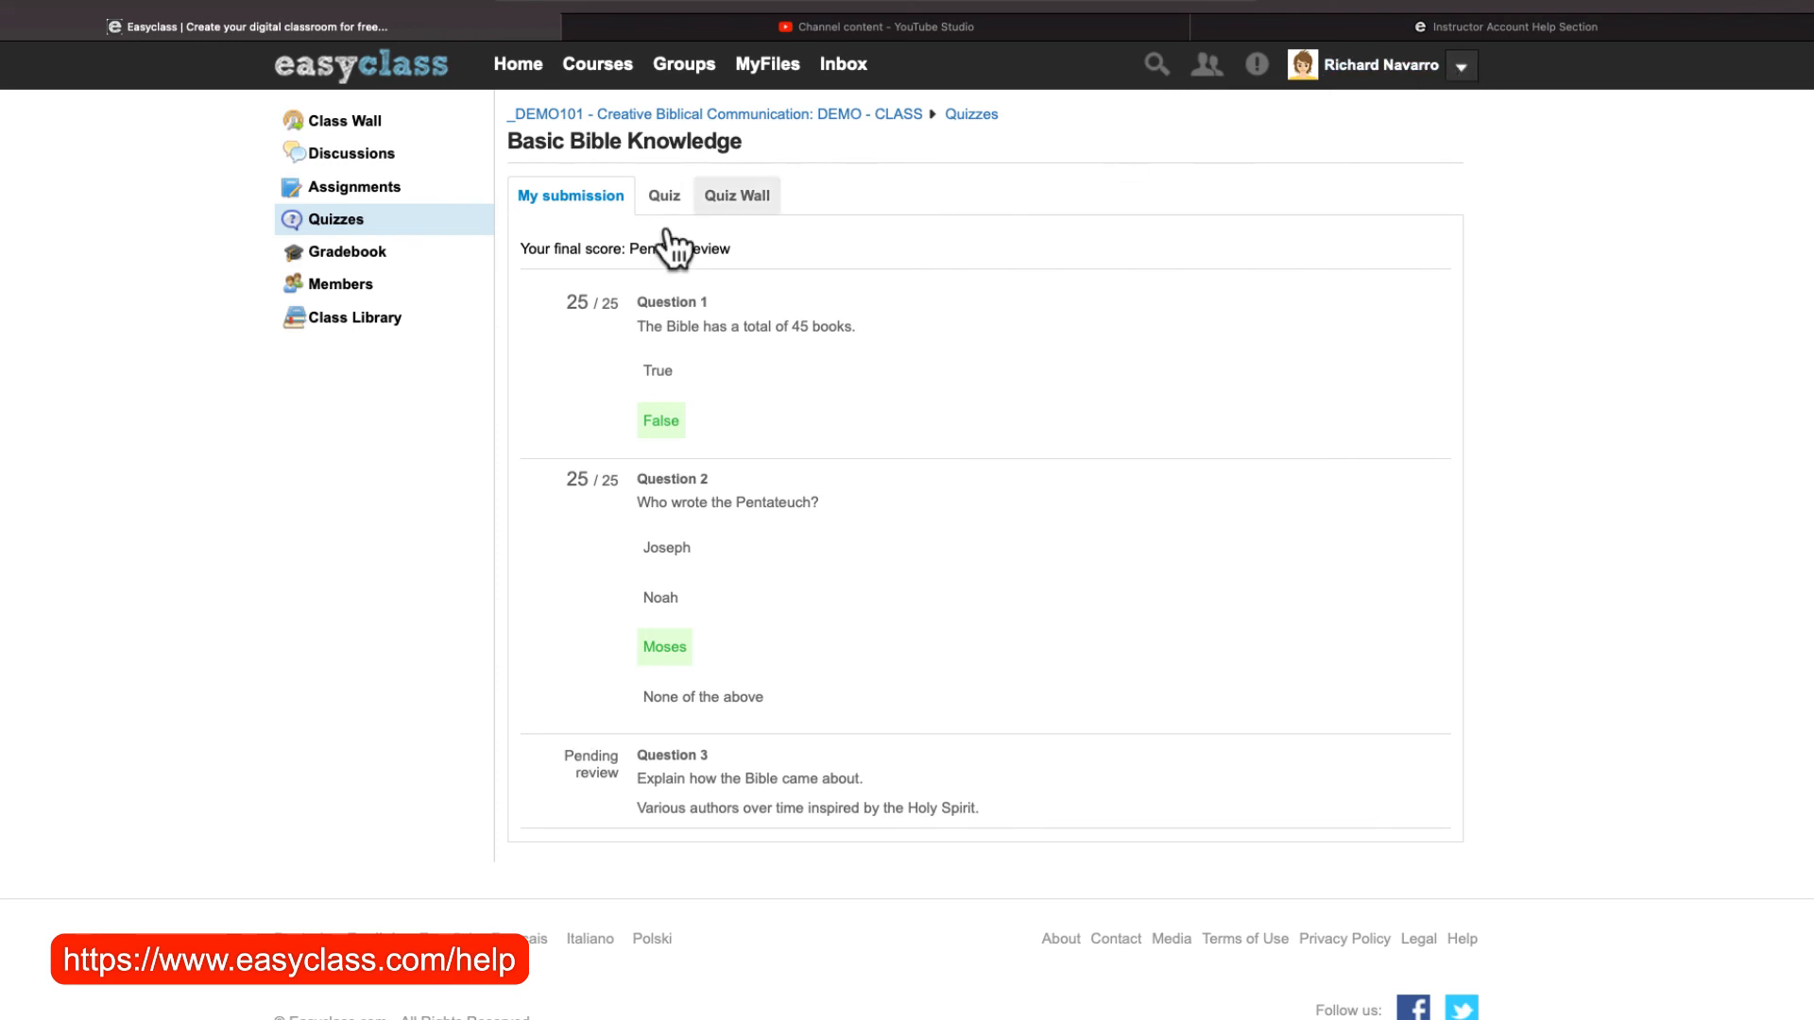
pyautogui.click(310, 258)
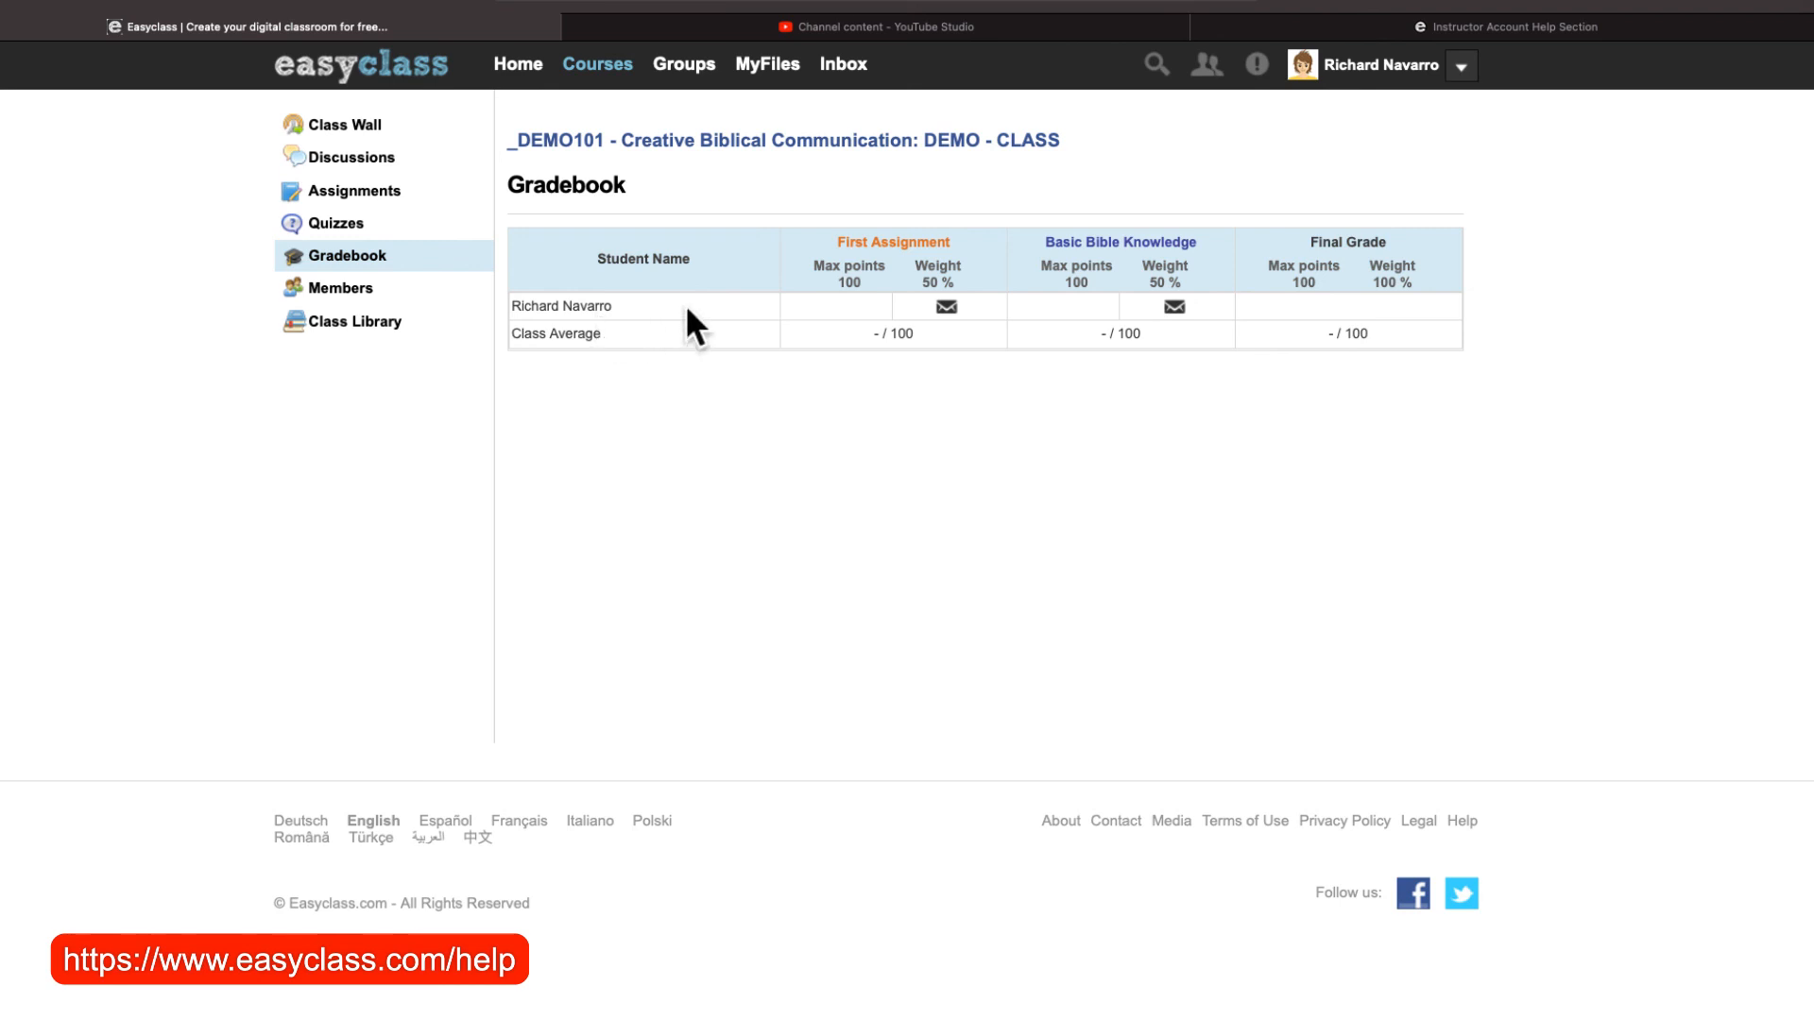
# Open the First Assignment gradebook entry, then close it again.
pyautogui.click(946, 308)
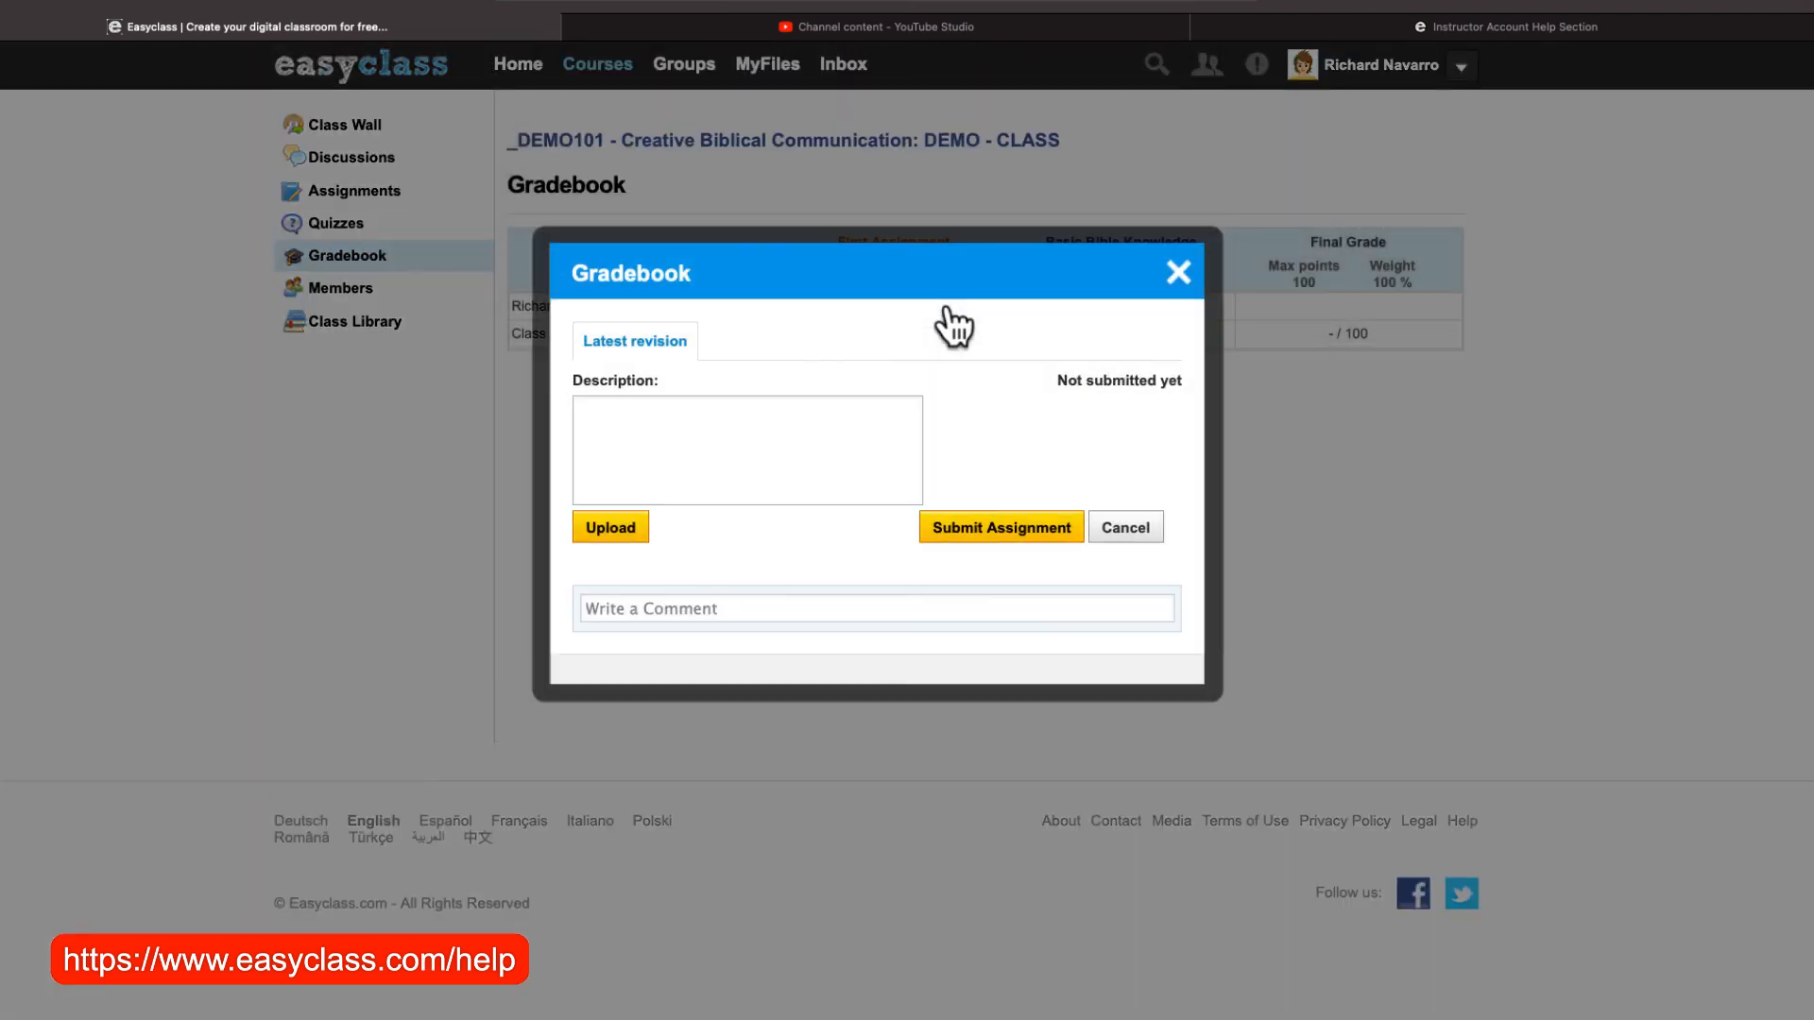
pyautogui.click(1190, 270)
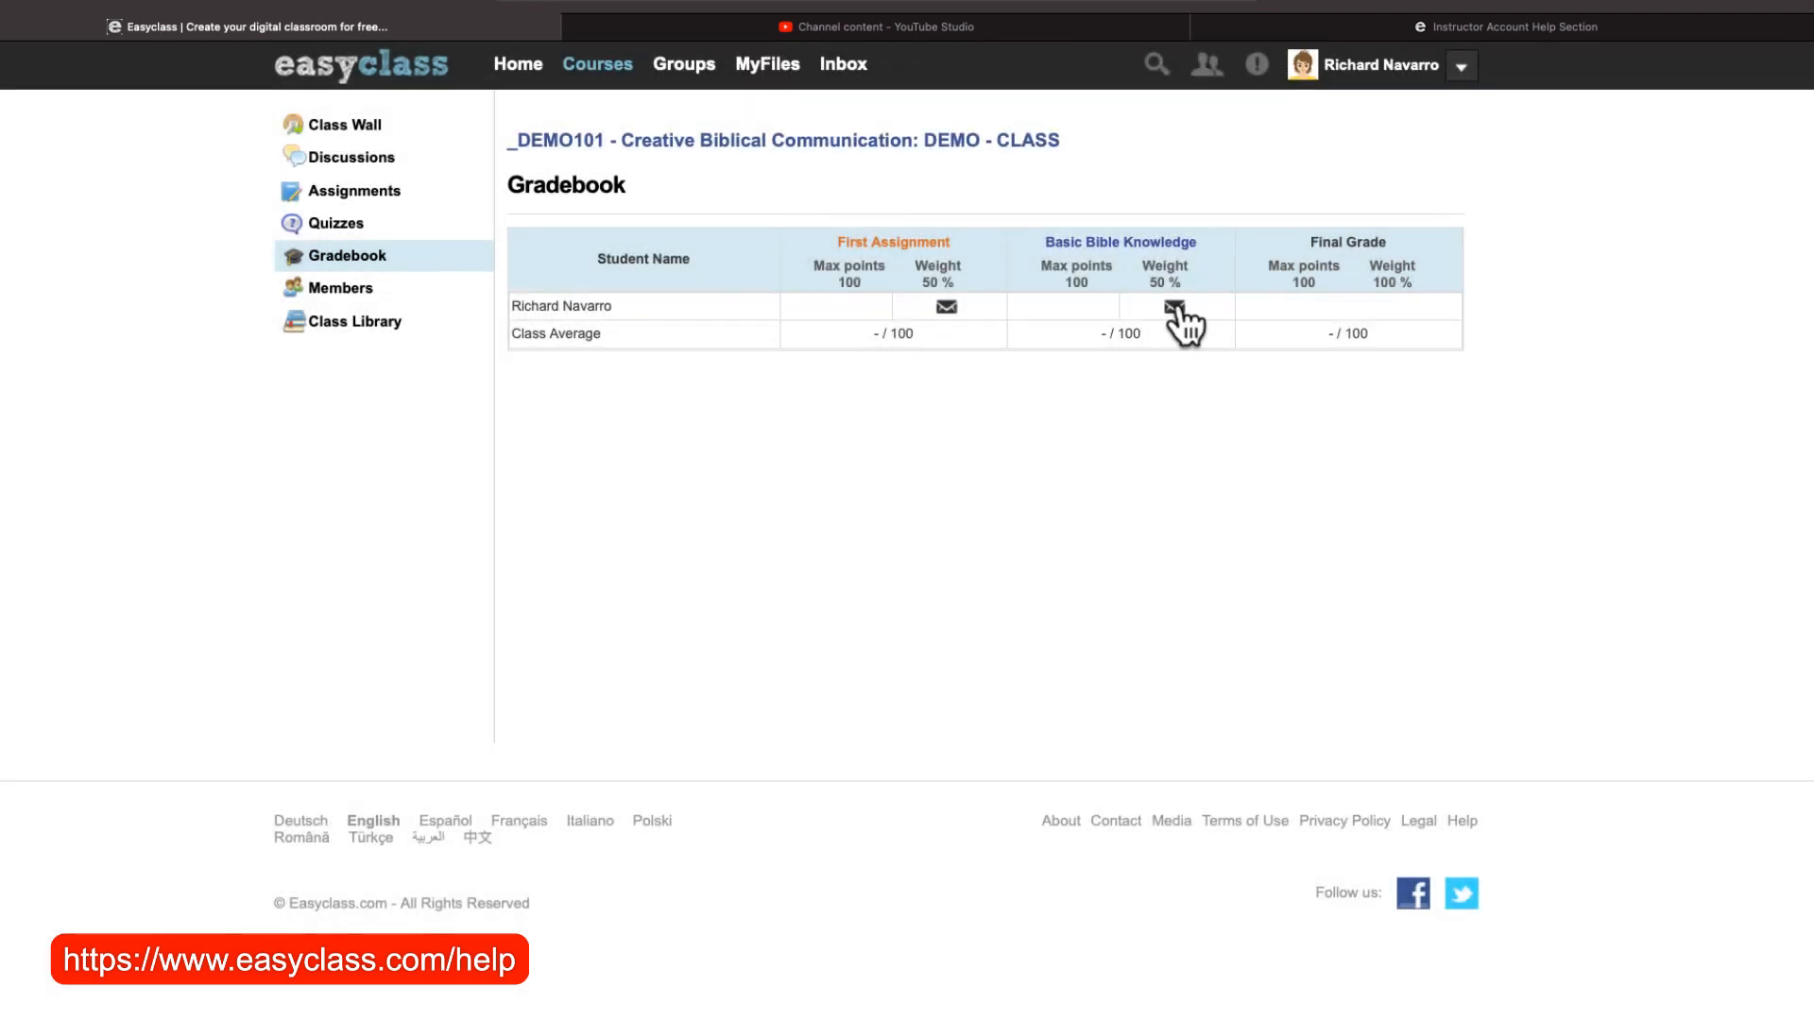
pyautogui.scroll(-1, 1177, 304)
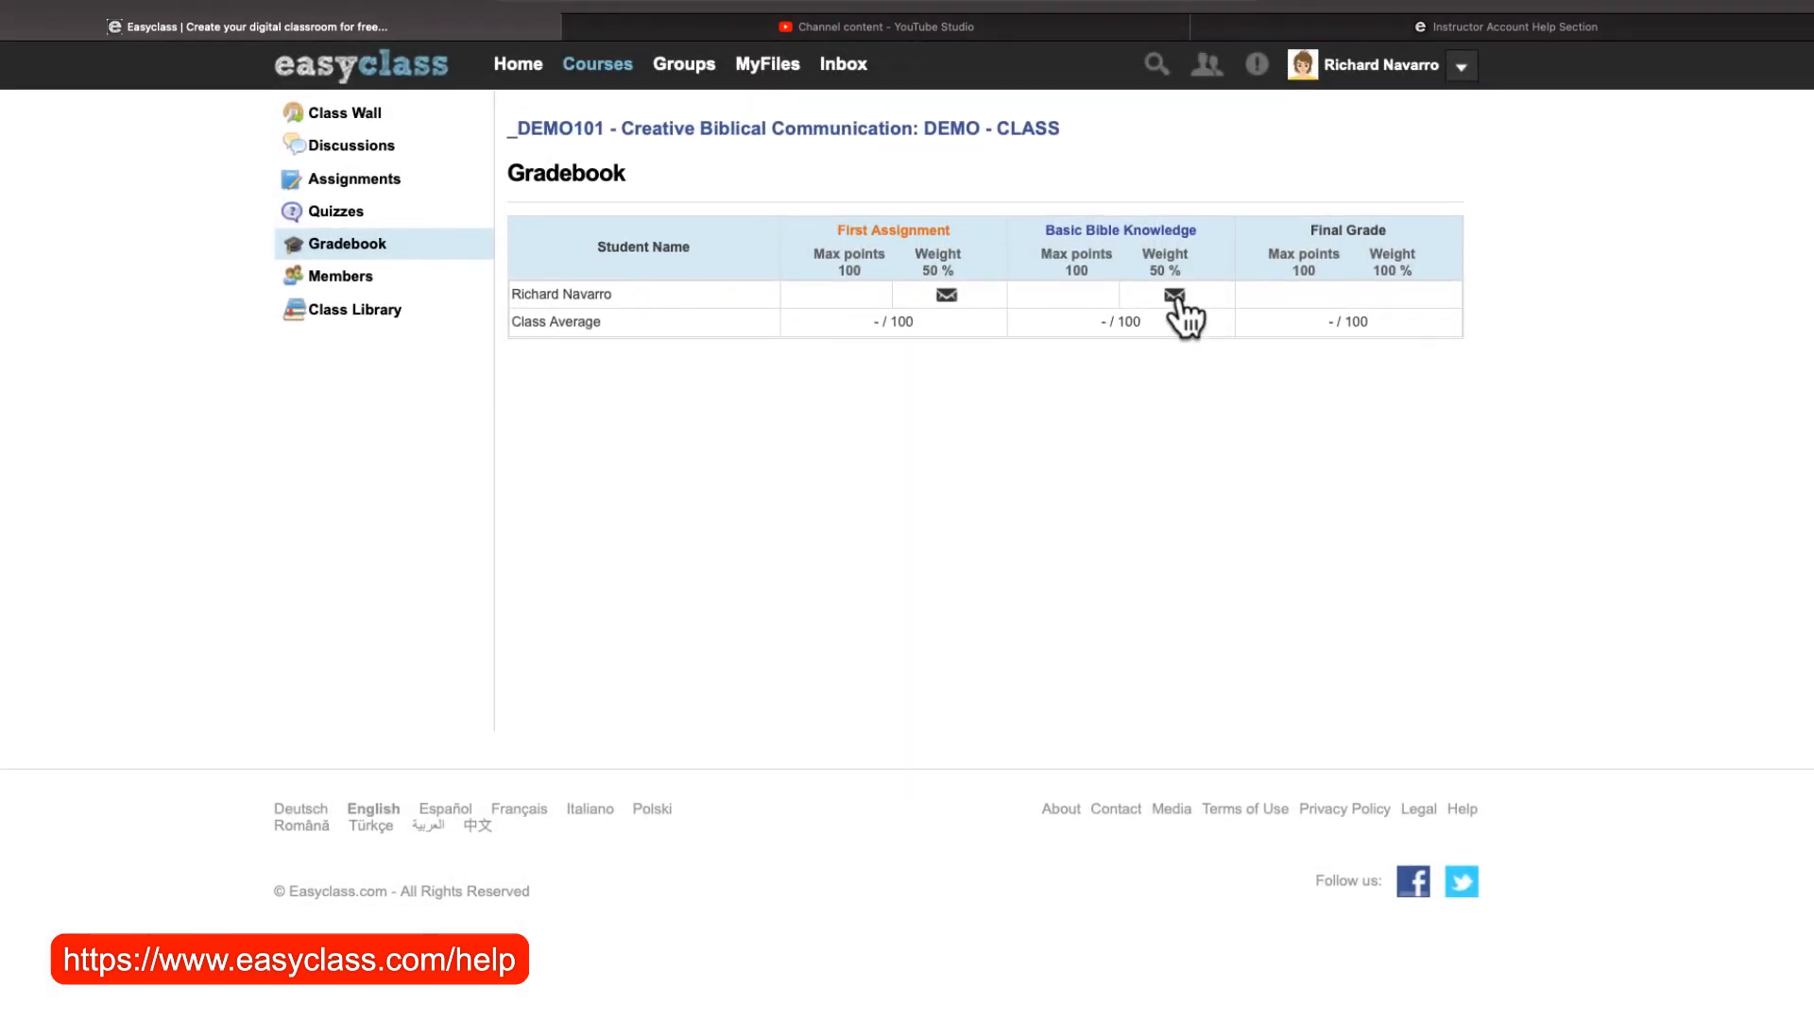
# Post the comment 'Hope I did ok' on the Basic Bible Knowledge gradebook entry.
pyautogui.click(1177, 301)
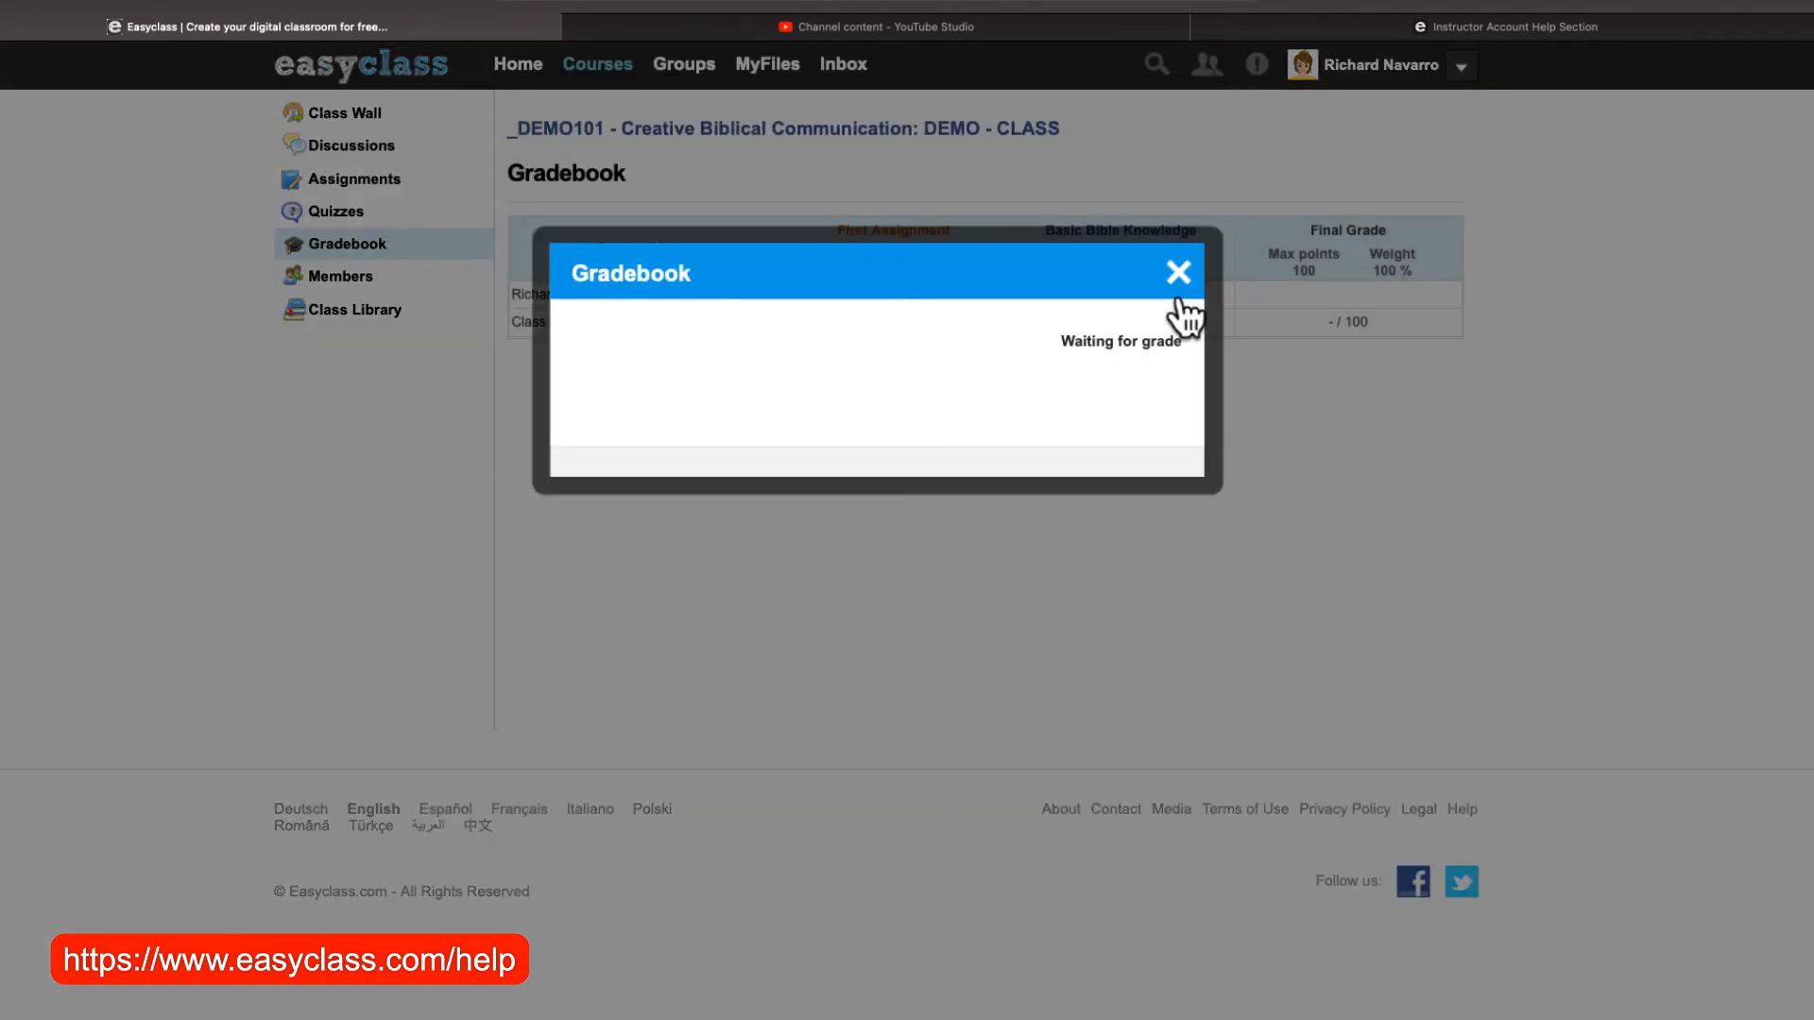
pyautogui.click(836, 402)
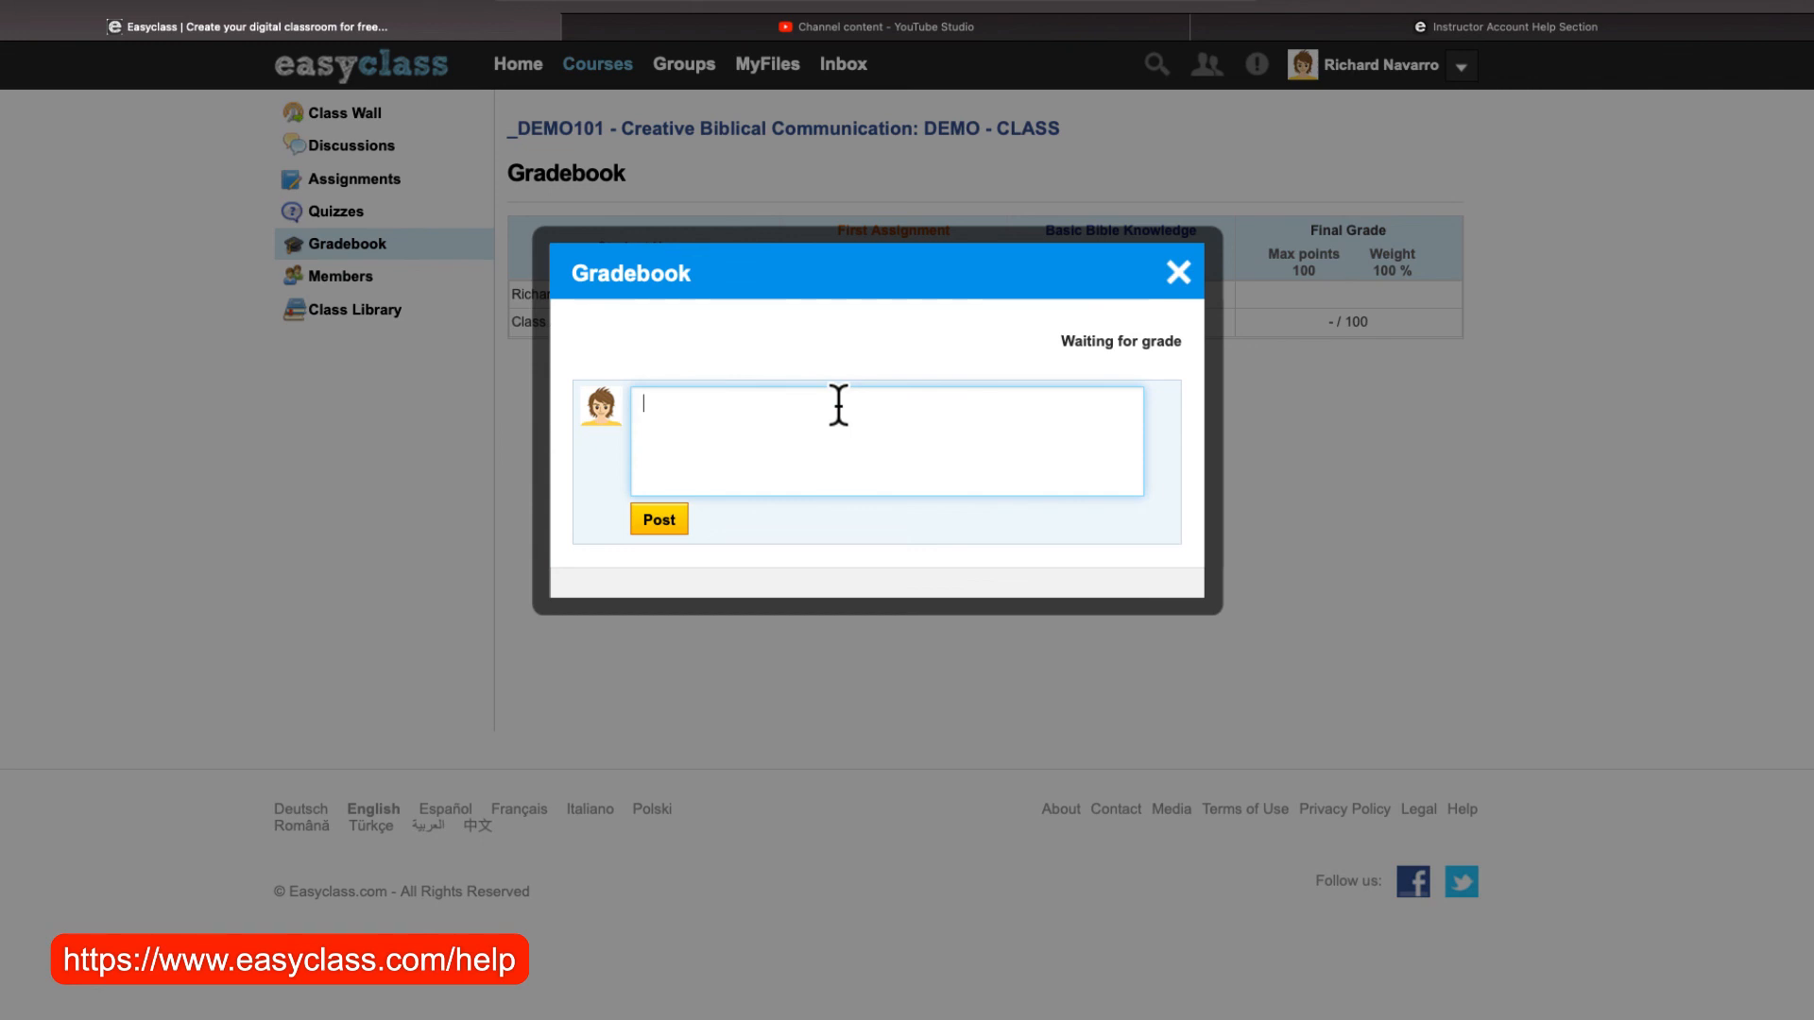
pyautogui.write('Hope I did ok.')
pyautogui.click(658, 525)
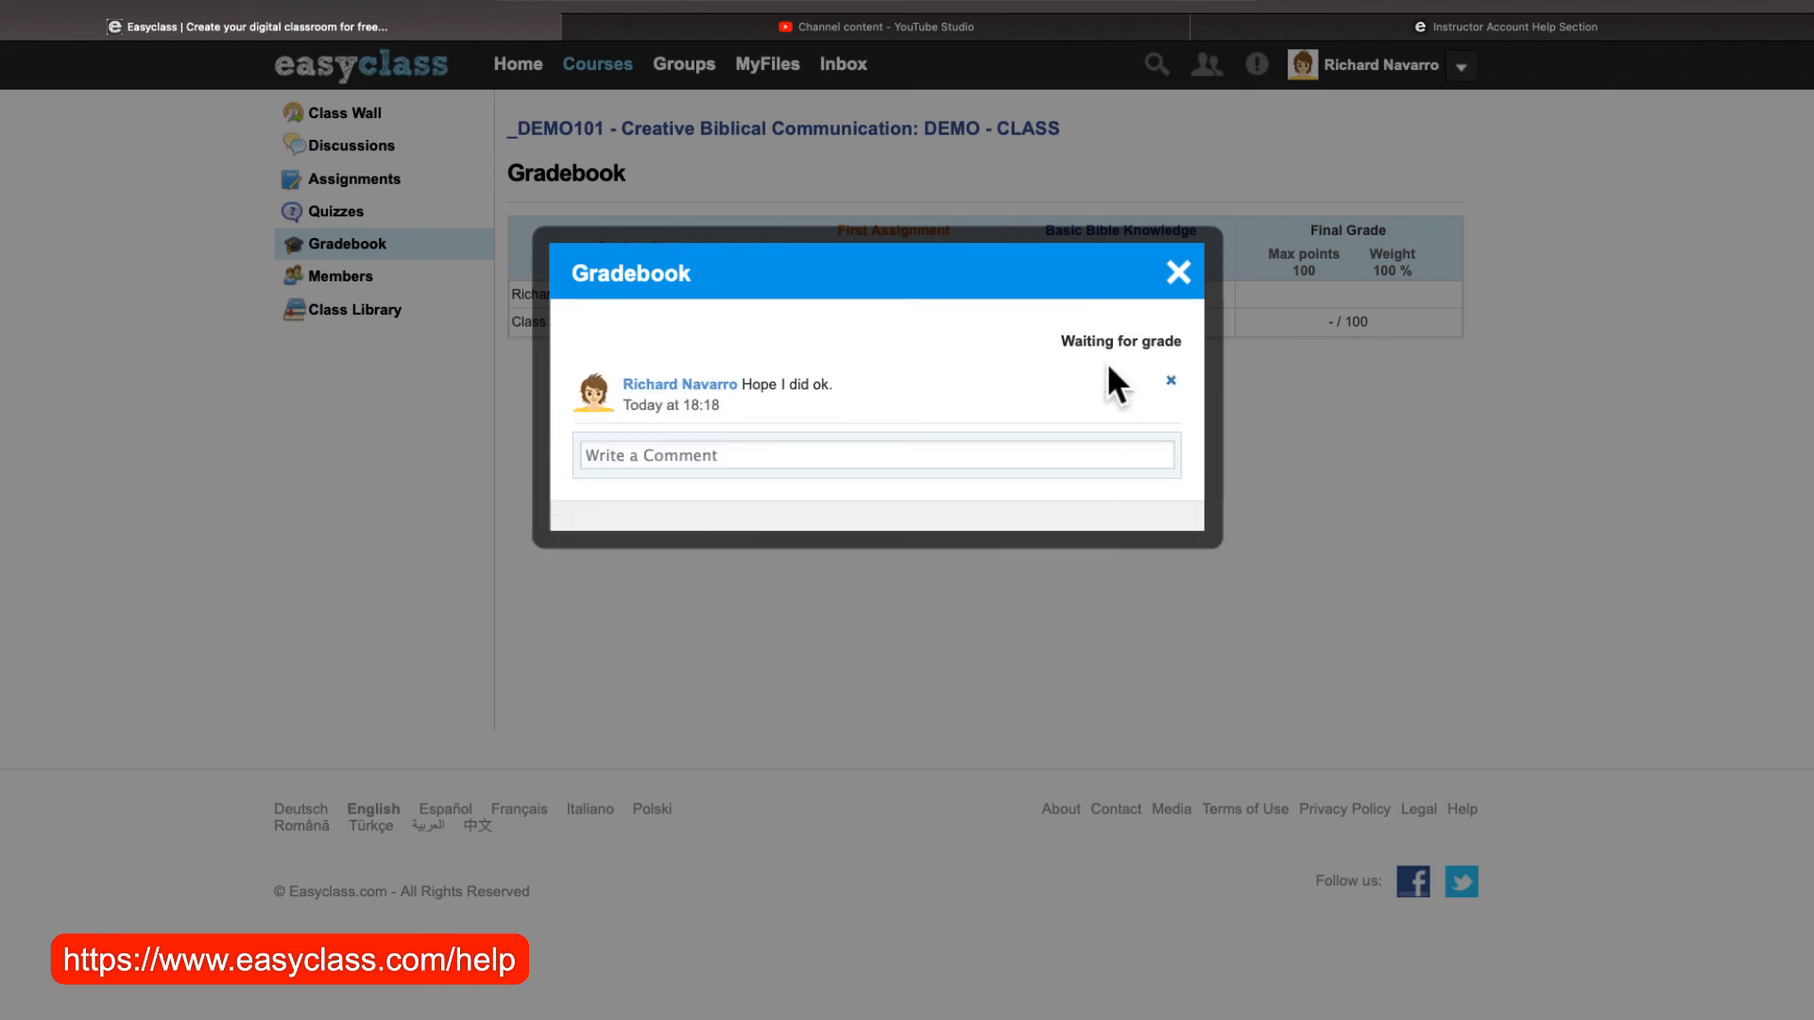
pyautogui.click(1177, 273)
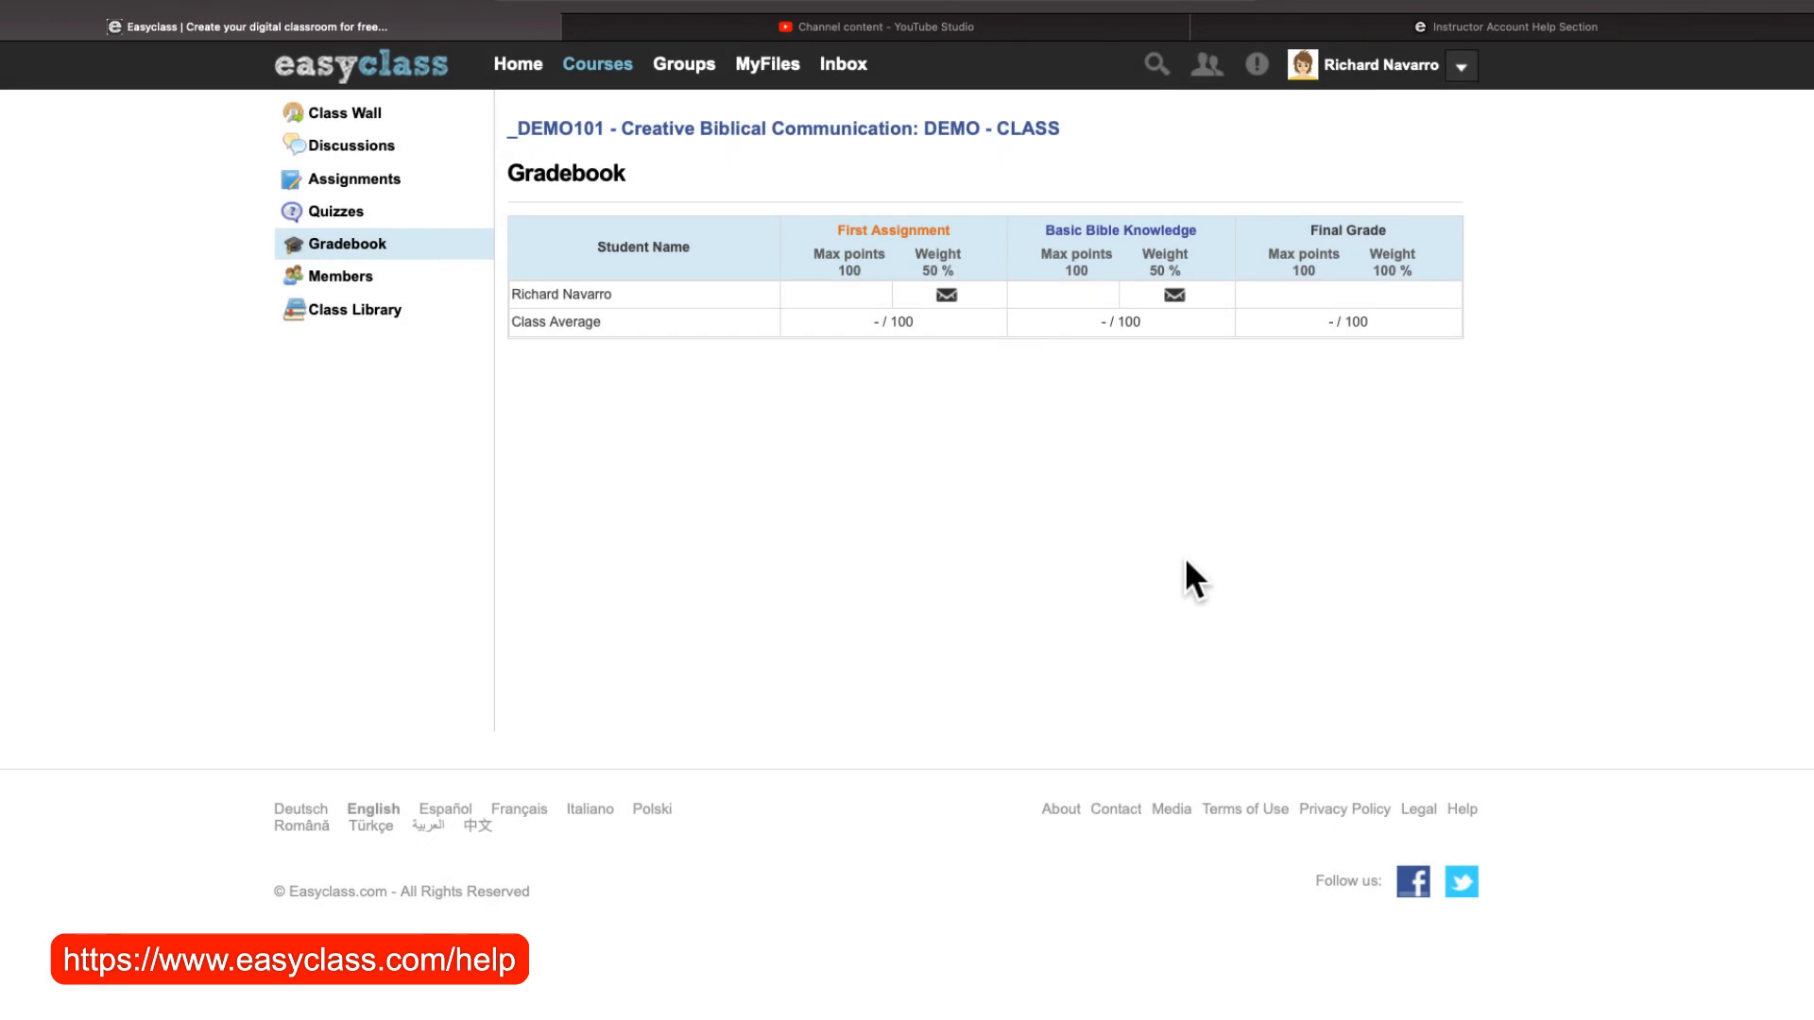
# Log out of the student account and sign in using the saved instructor login.
pyautogui.click(1461, 66)
pyautogui.click(1298, 219)
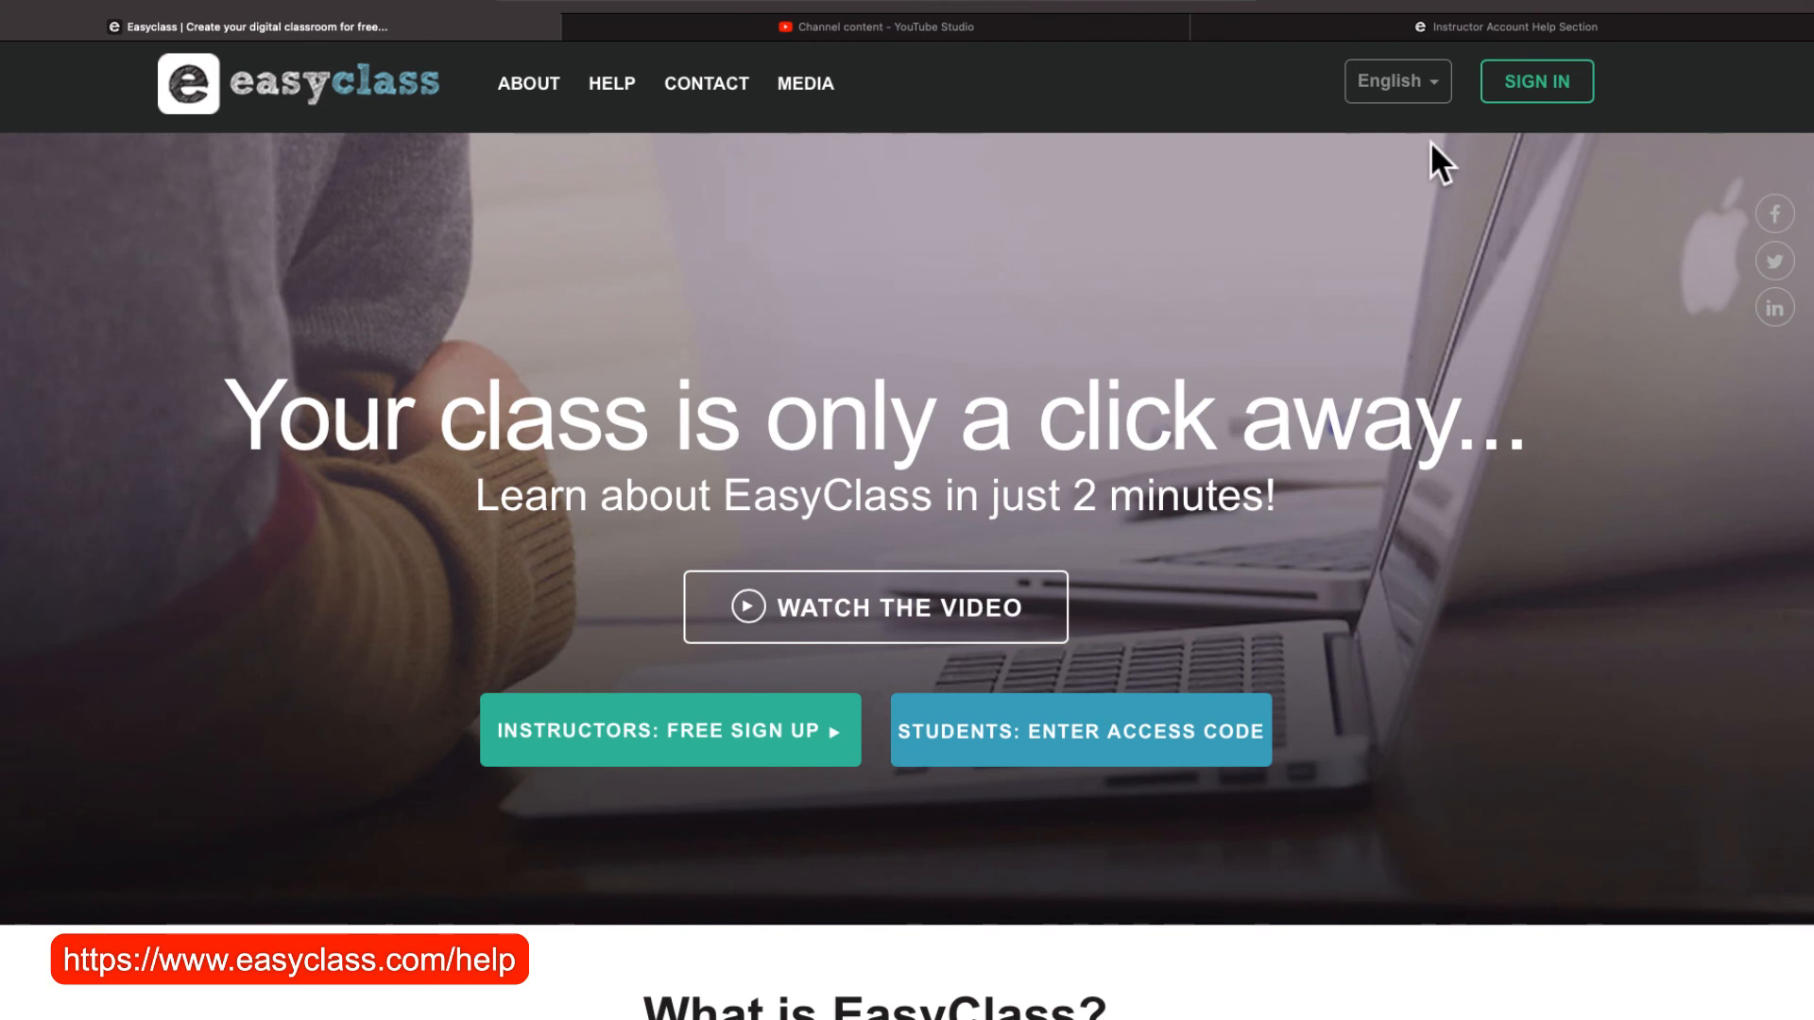
pyautogui.click(1534, 90)
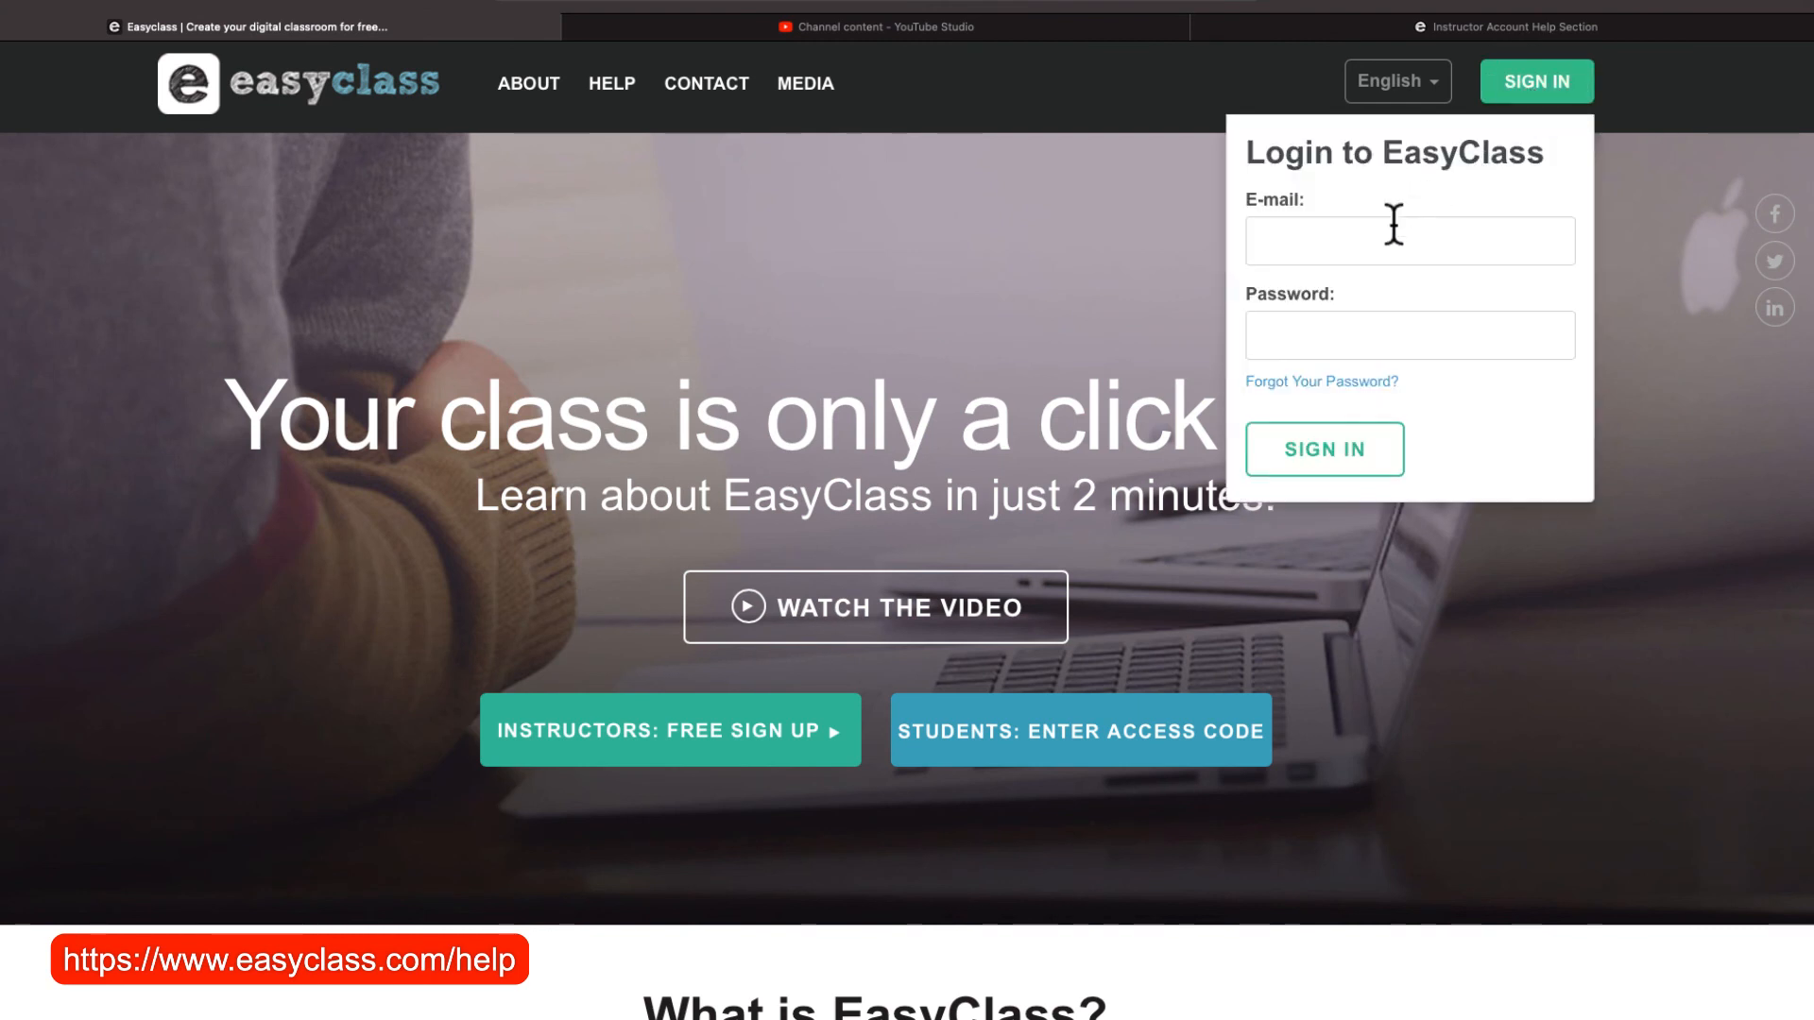
pyautogui.click(1371, 243)
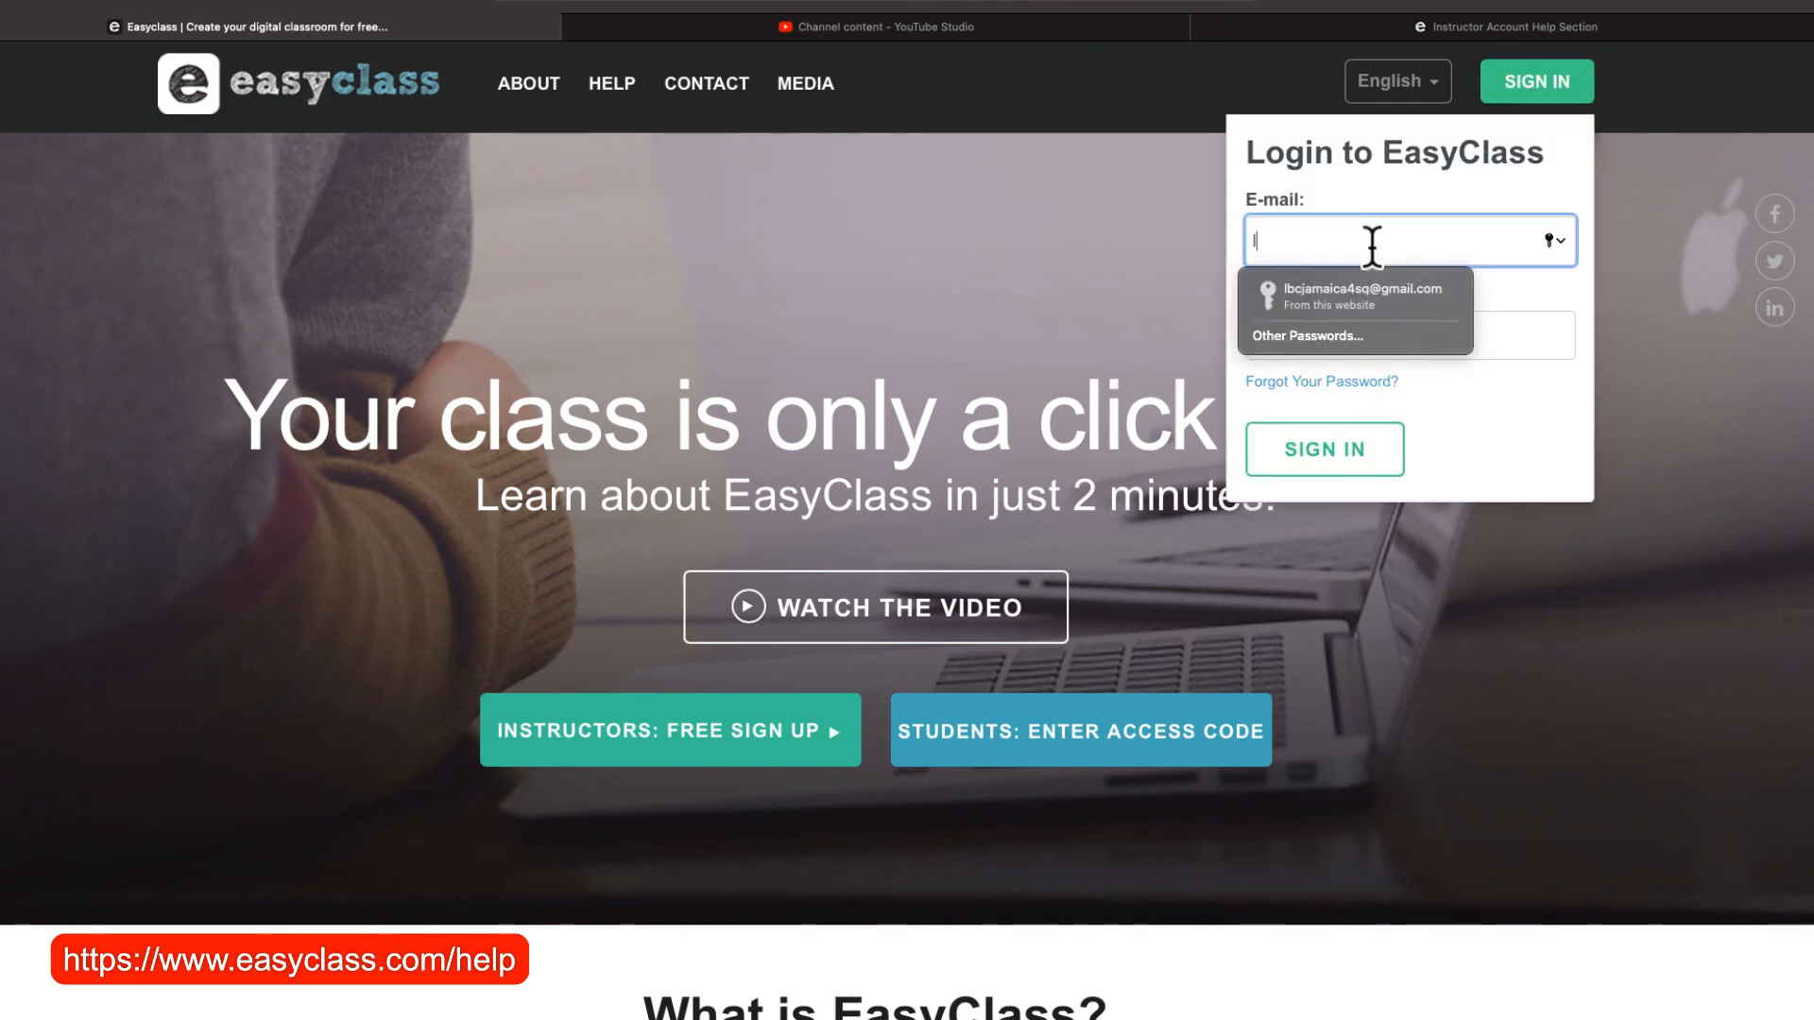
pyautogui.press('Down')
pyautogui.press('Return')
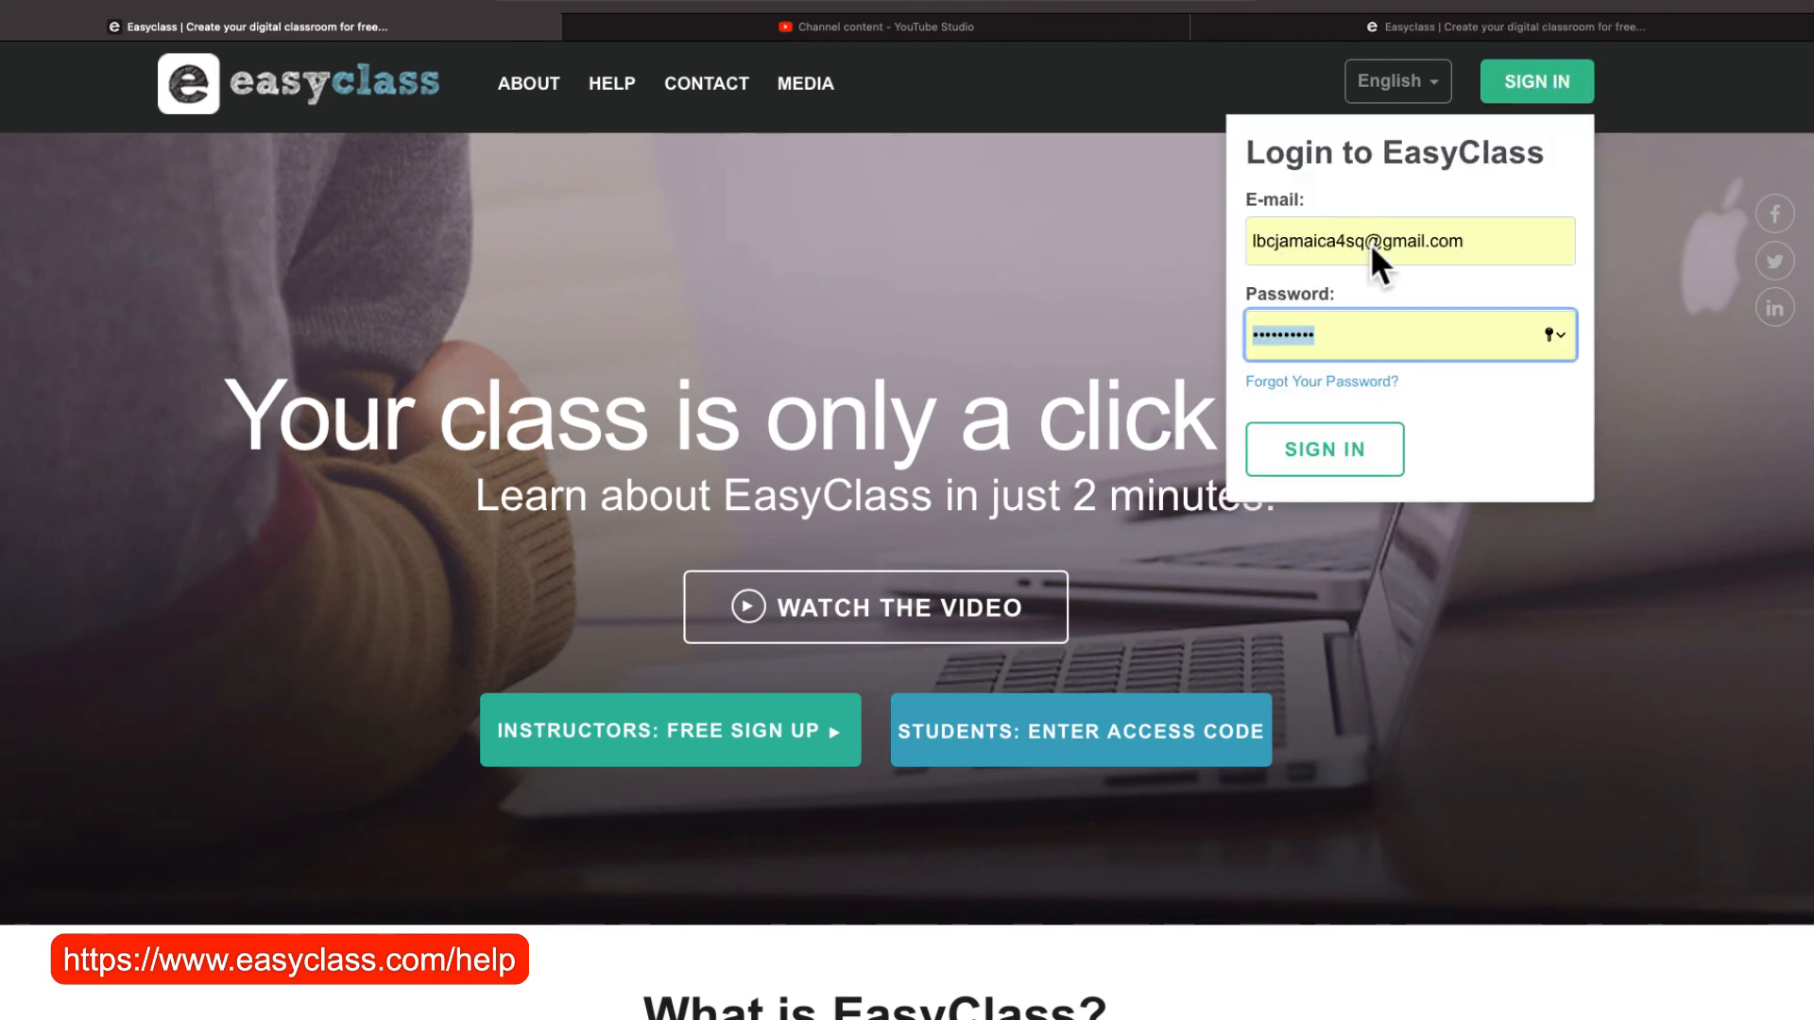
pyautogui.click(1337, 465)
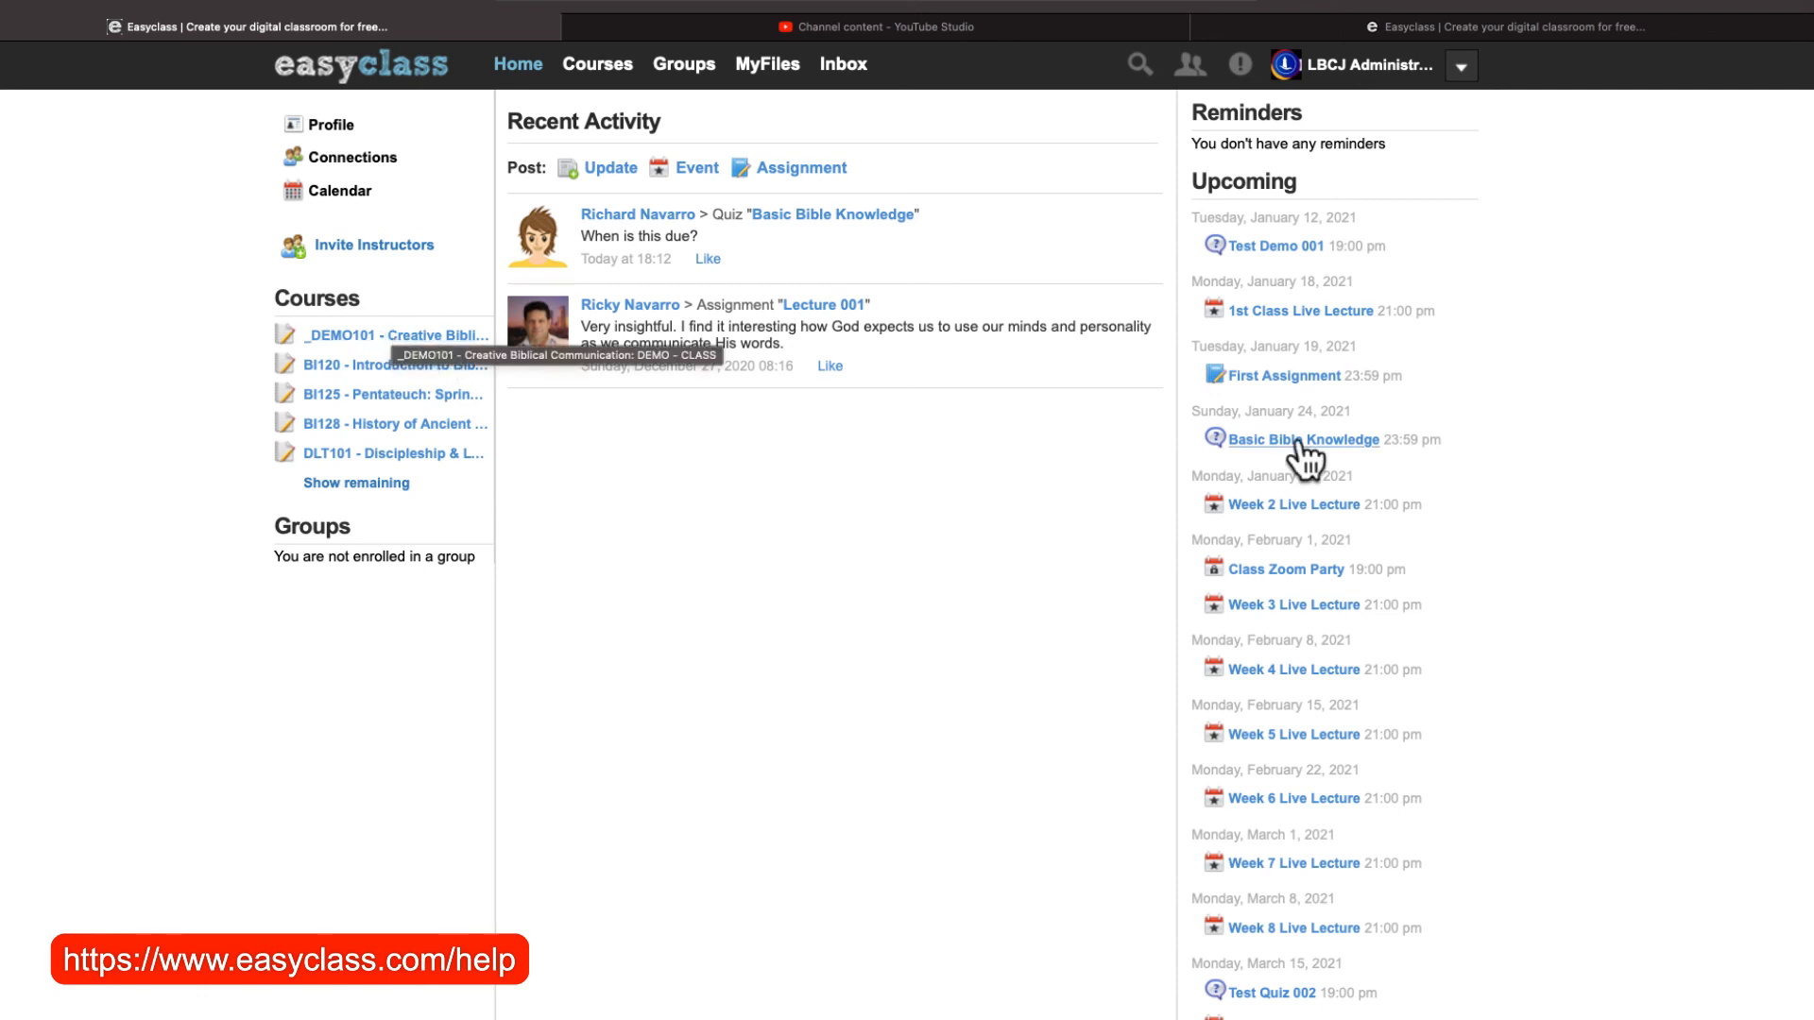
# Open the Basic Bible Knowledge quiz's Results to see the 100/100 submission.
pyautogui.click(1345, 445)
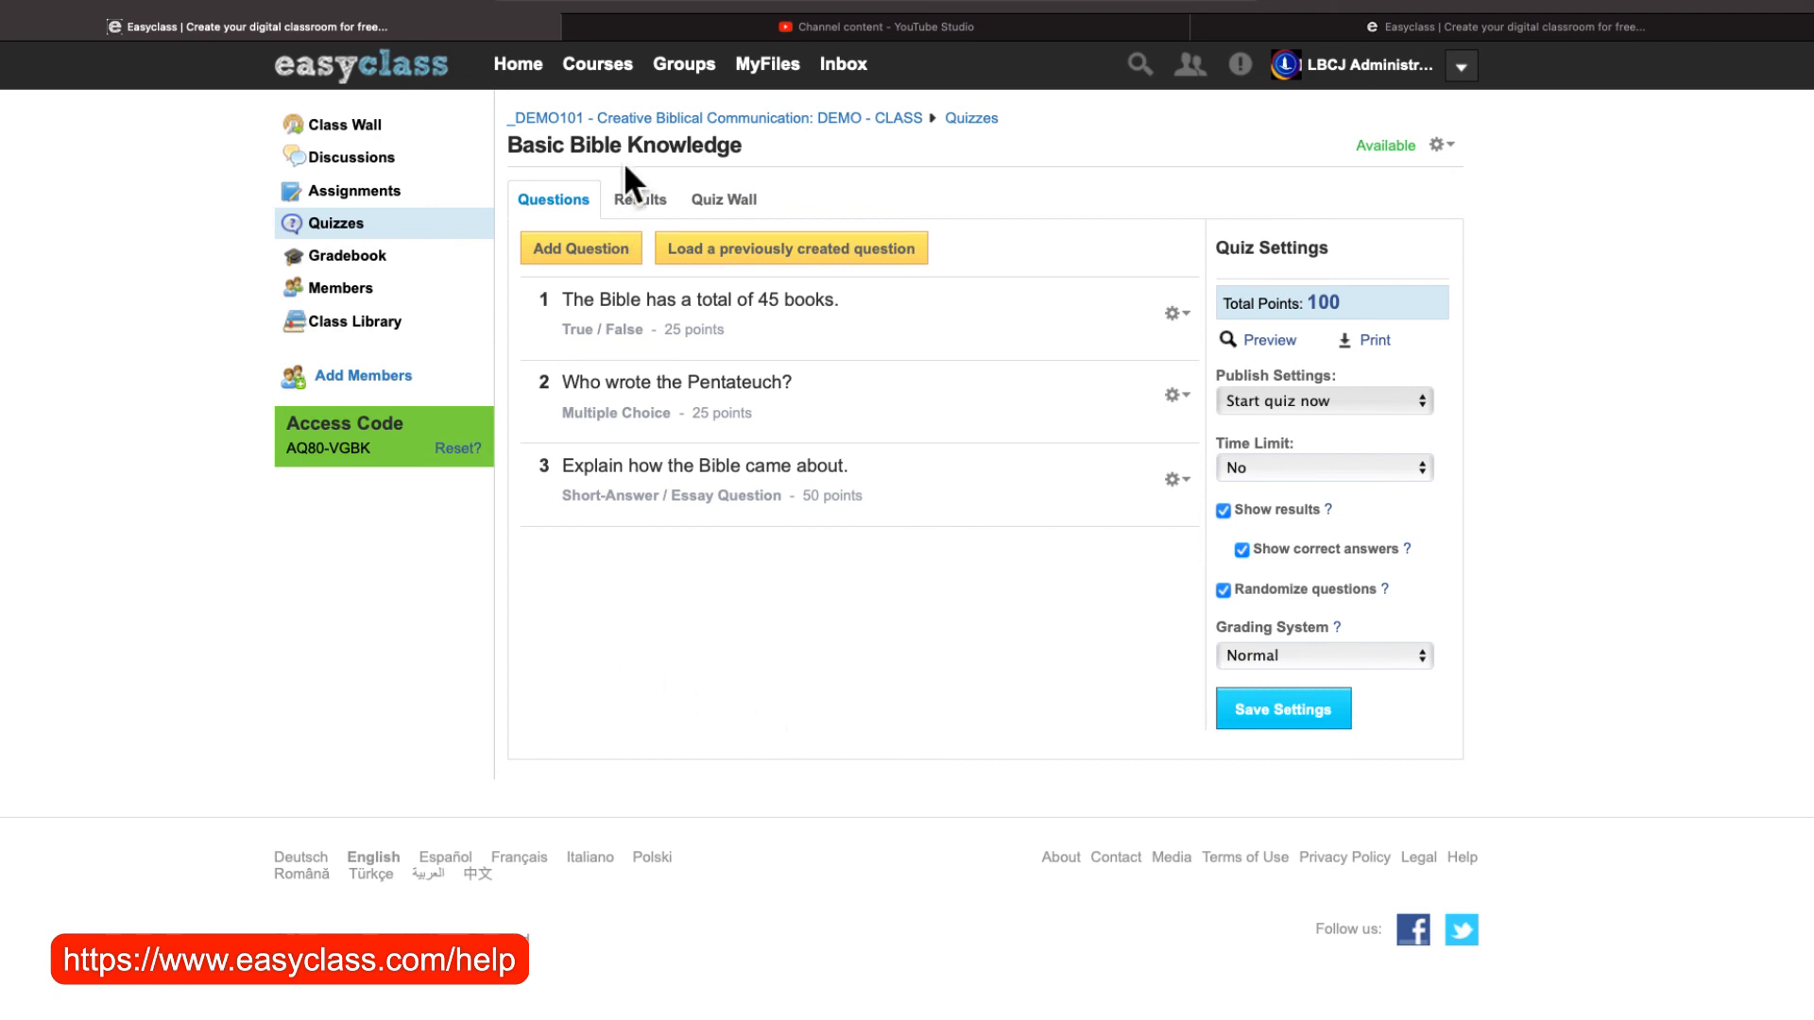
pyautogui.click(630, 203)
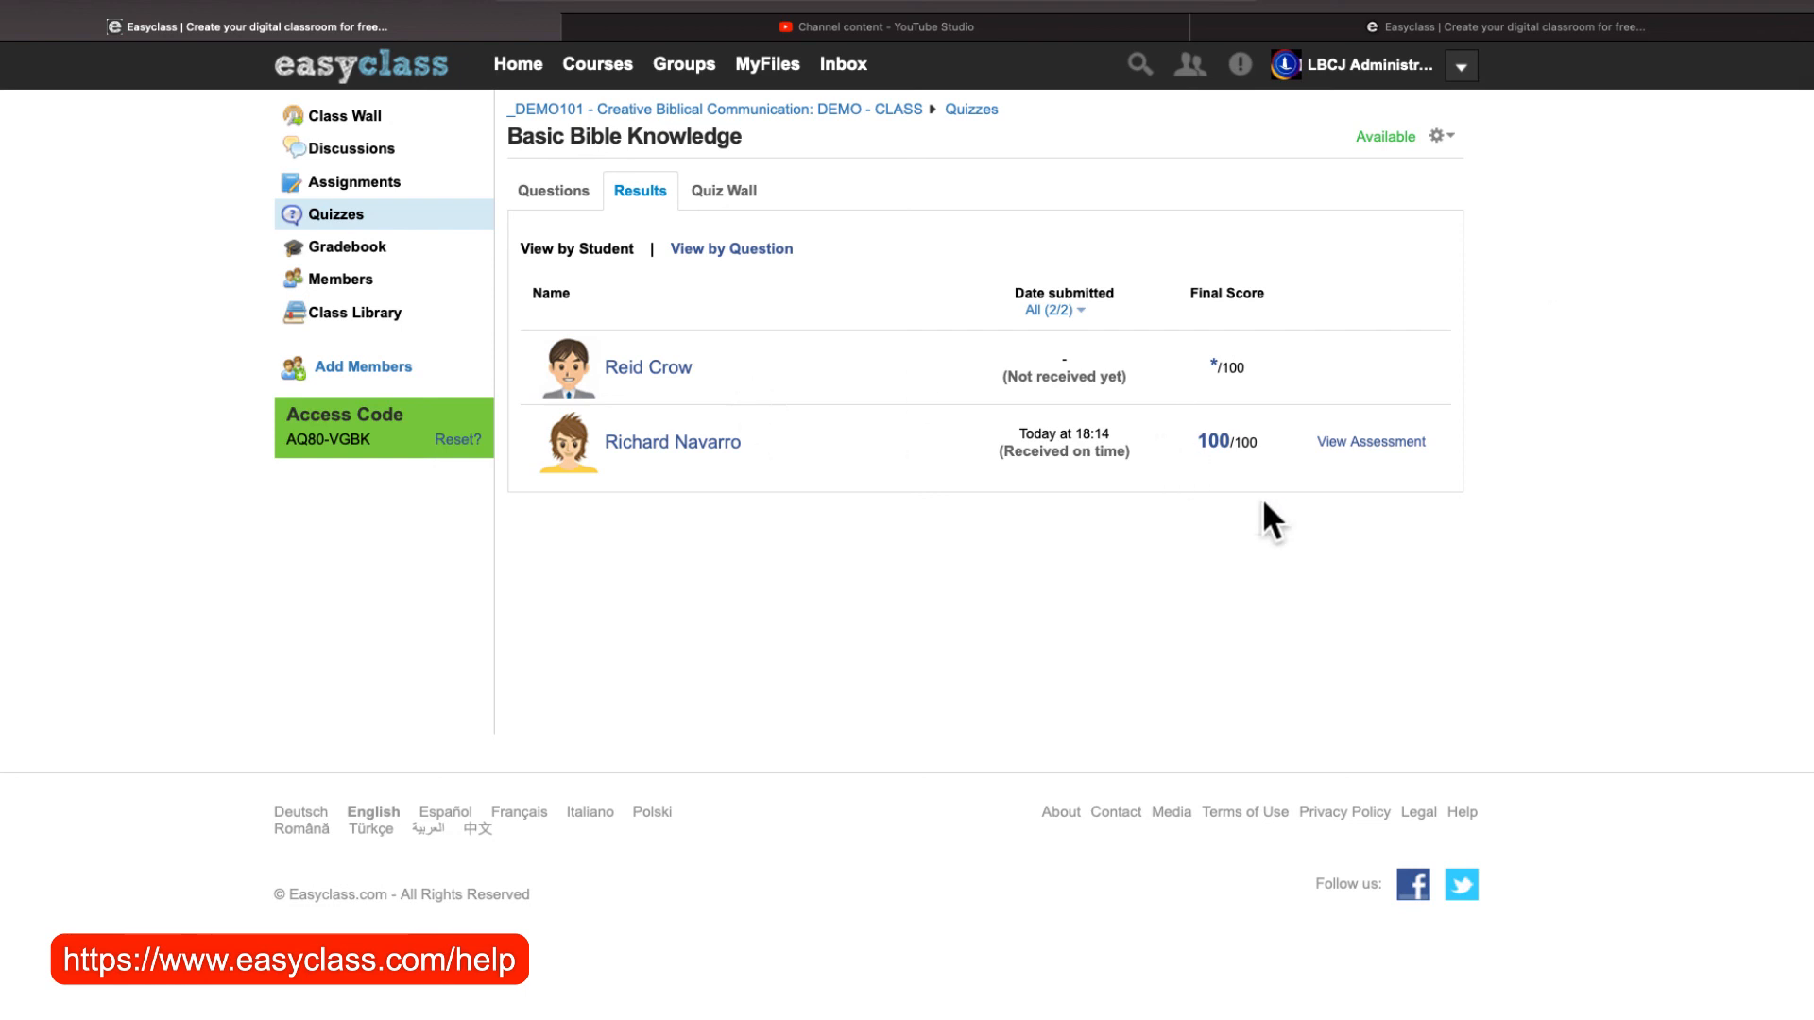
pyautogui.scroll(1, 1504, 524)
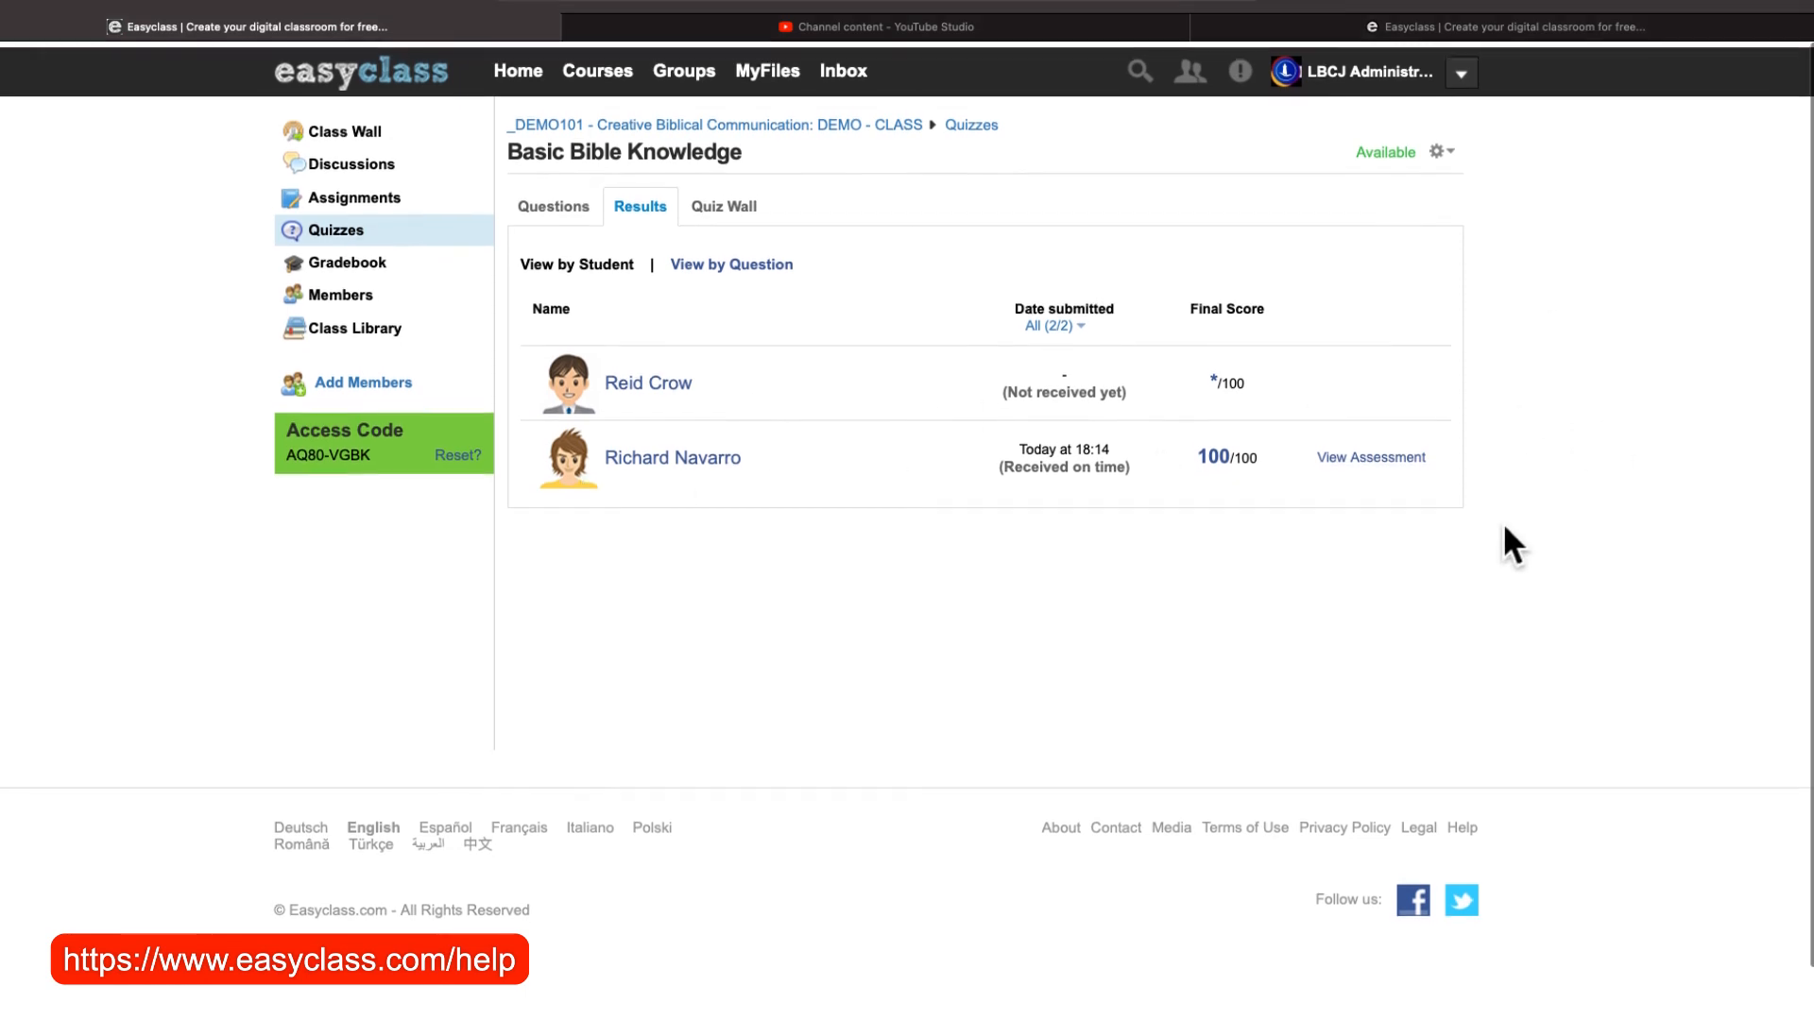